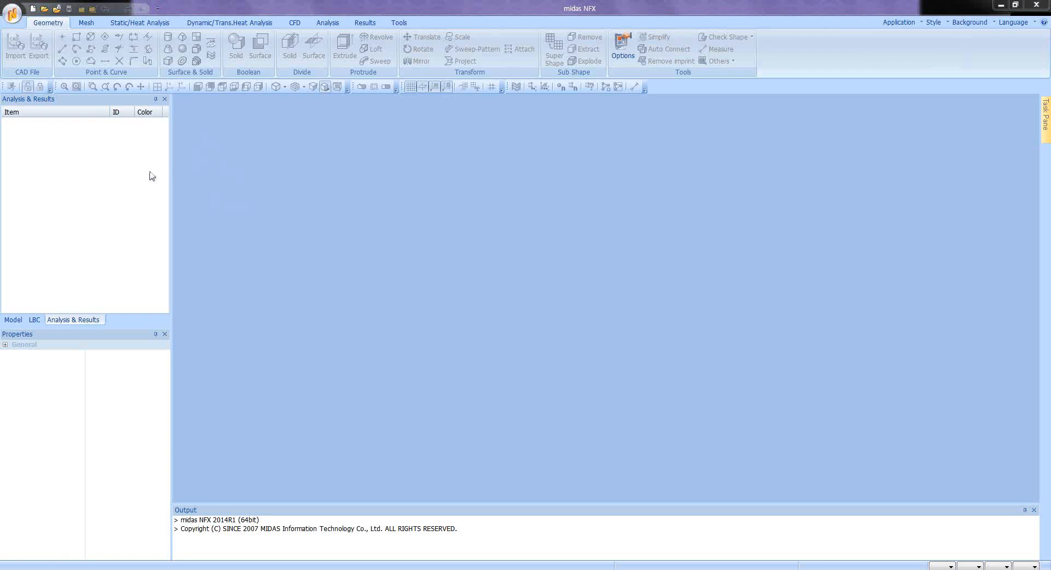
Create a new 3D project in N, m, J and sec units and import the Parasolid file Application Tutorial 2.X_T.
{"action": "left_click", "coordinate": [33, 10]}
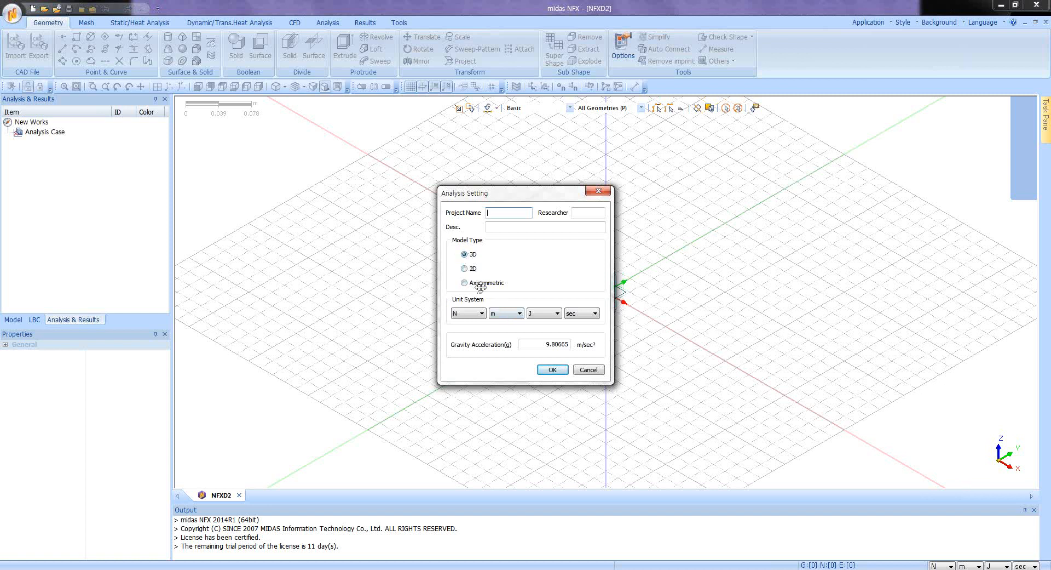
{"action": "left_click", "coordinate": [551, 371]}
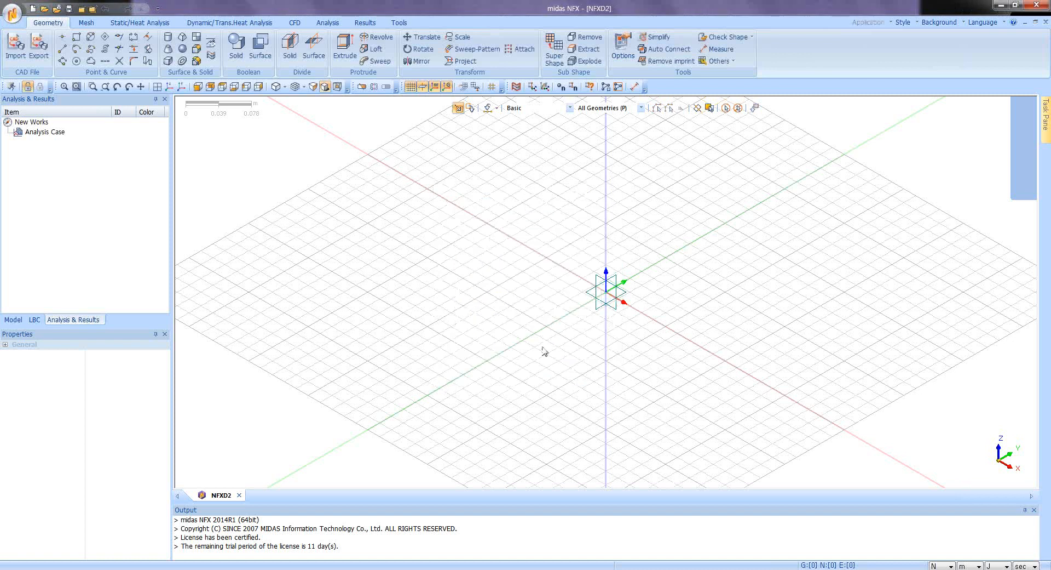
{"action": "left_click", "coordinate": [15, 54]}
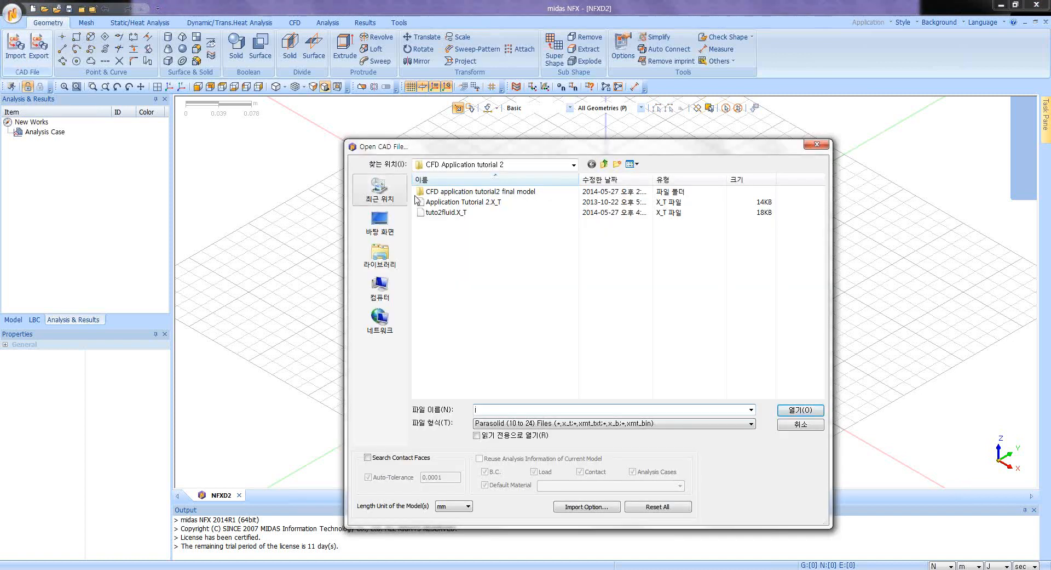
{"action": "left_click", "coordinate": [526, 202]}
{"action": "left_click", "coordinate": [801, 409]}
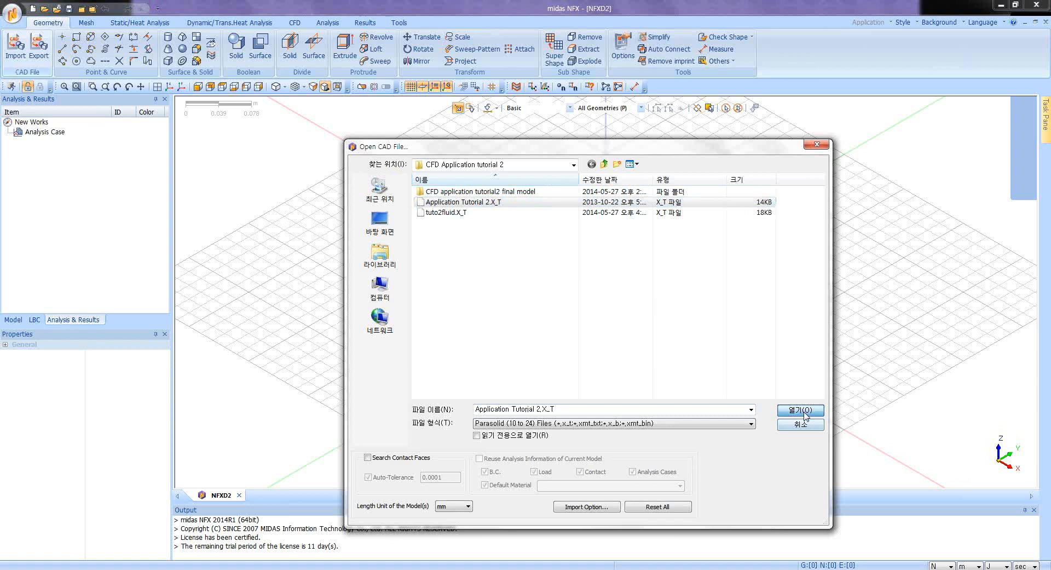
Set the work-plane grid width to 1 m with automatic numbering.
{"action": "mouse_move", "coordinate": [585, 369]}
{"action": "middle_mouse_down"}
{"action": "mouse_move", "coordinate": [584, 346]}
{"action": "mouse_move", "coordinate": [583, 355]}
{"action": "middle_mouse_up"}
{"action": "scroll", "coordinate": [584, 359], "scroll_direction": "down", "scroll_amount": 5}
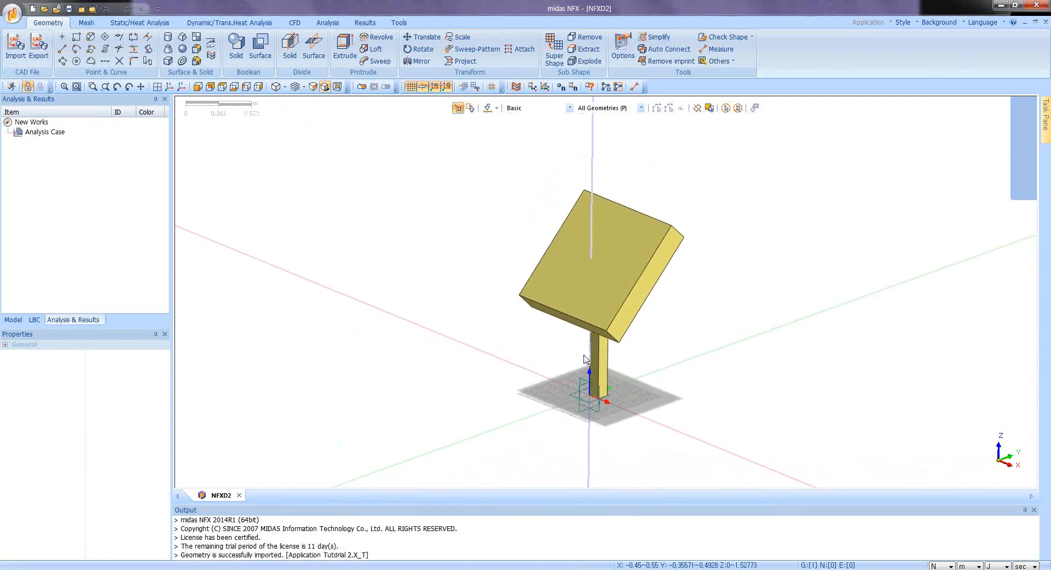
{"action": "middle_click_drag", "start_coordinate": [584, 359], "coordinate": [633, 325]}
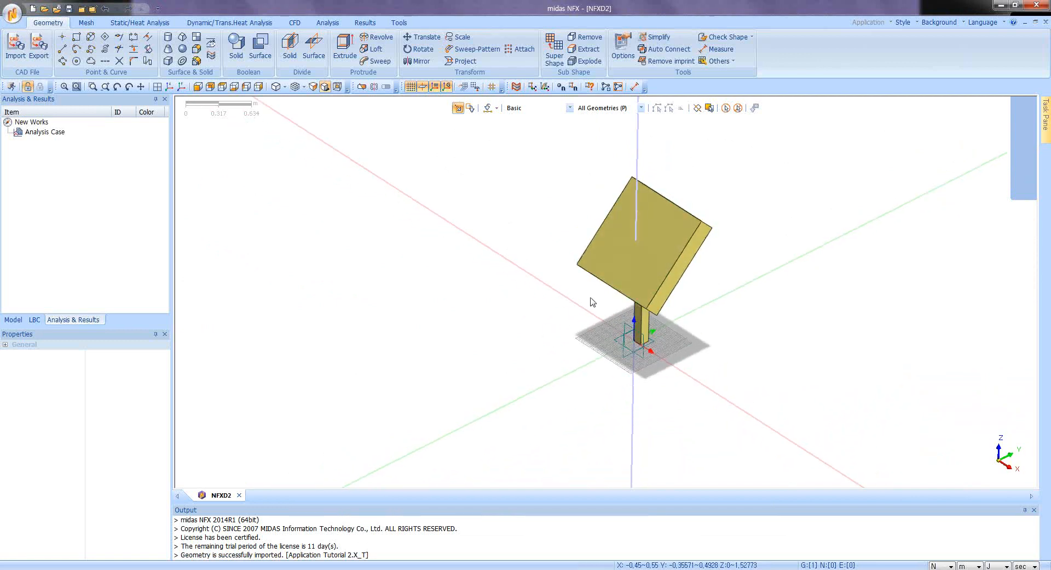
{"action": "middle_click_drag", "start_coordinate": [610, 287], "coordinate": [608, 277]}
{"action": "scroll", "coordinate": [572, 310], "scroll_direction": "up", "scroll_amount": 1}
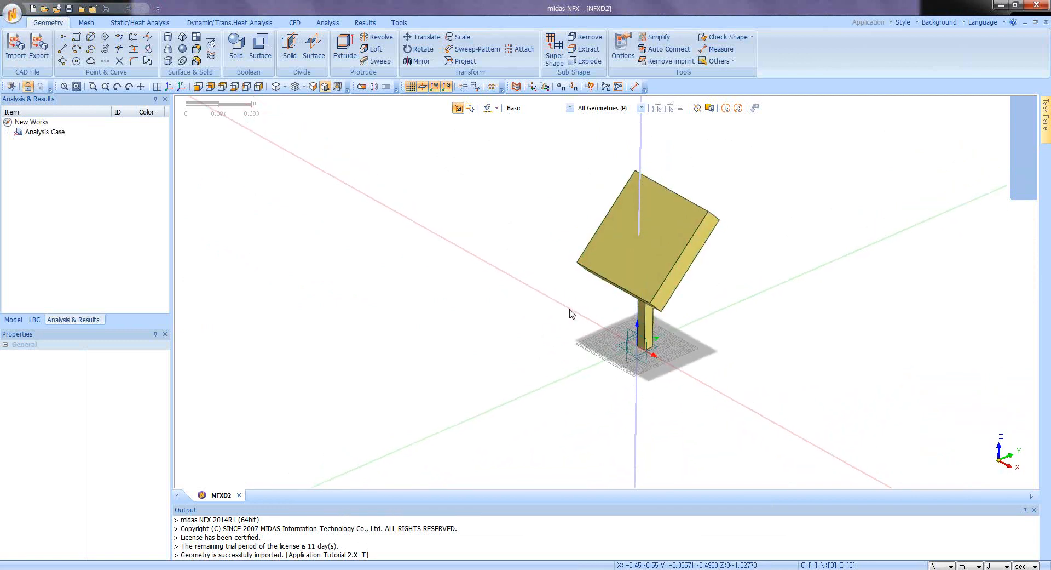
{"action": "middle_click_drag", "start_coordinate": [530, 242], "coordinate": [528, 265]}
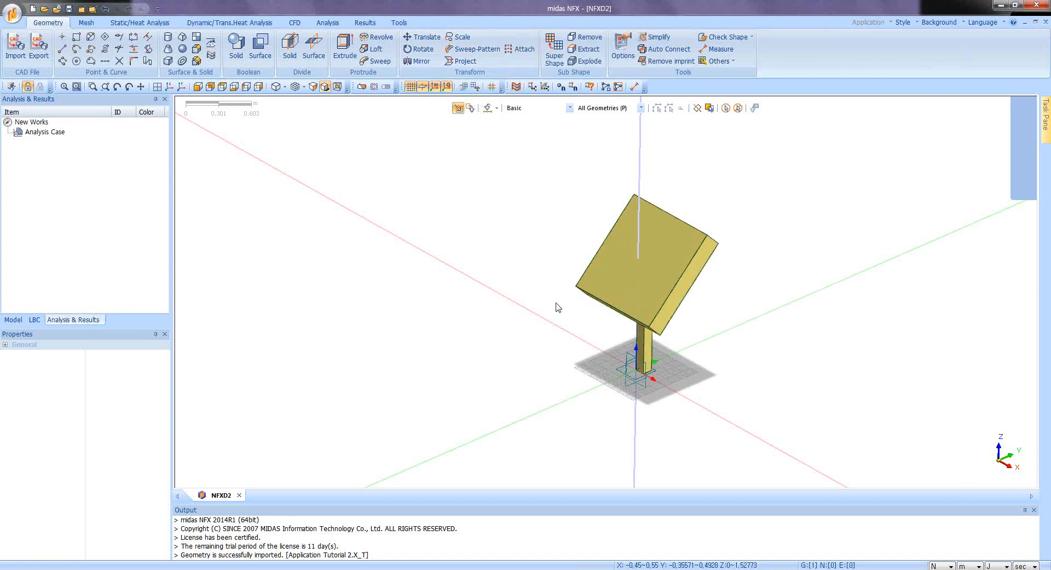
{"action": "middle_click_drag", "start_coordinate": [572, 327], "coordinate": [573, 311]}
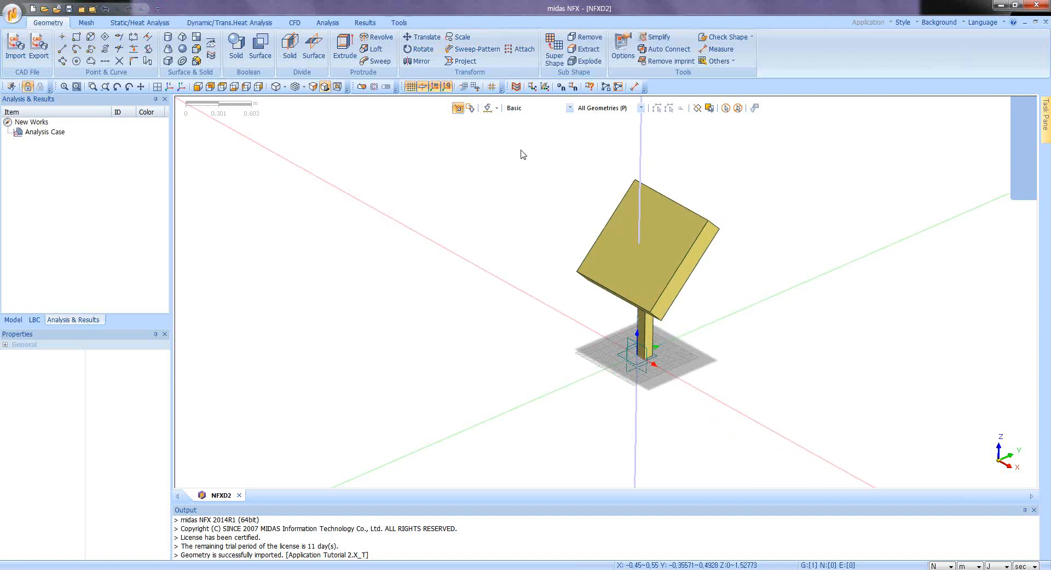
{"action": "left_click", "coordinate": [475, 87]}
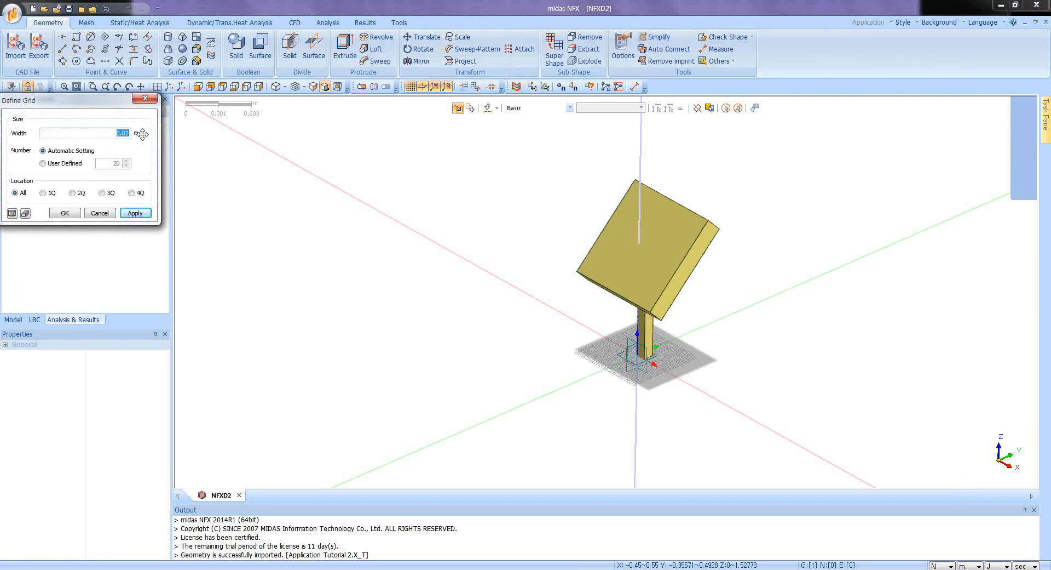
{"action": "left_click", "coordinate": [65, 213]}
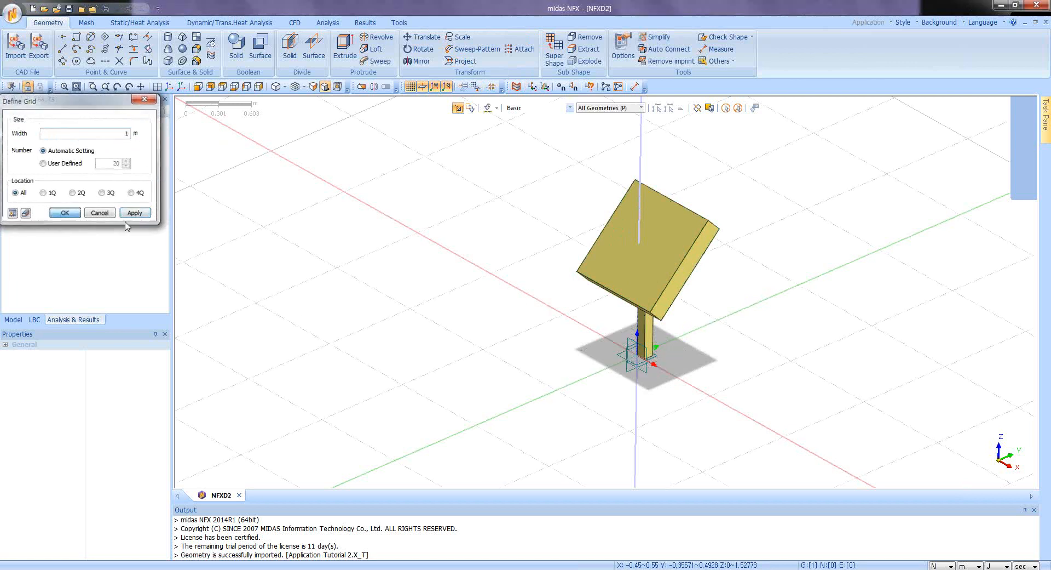
Create a solid box around the panel, 4 m in X, 6 m in Y and 3.5 m high, with its origin at -2, -2, 0.
{"action": "scroll", "coordinate": [481, 280], "scroll_direction": "down", "scroll_amount": 5}
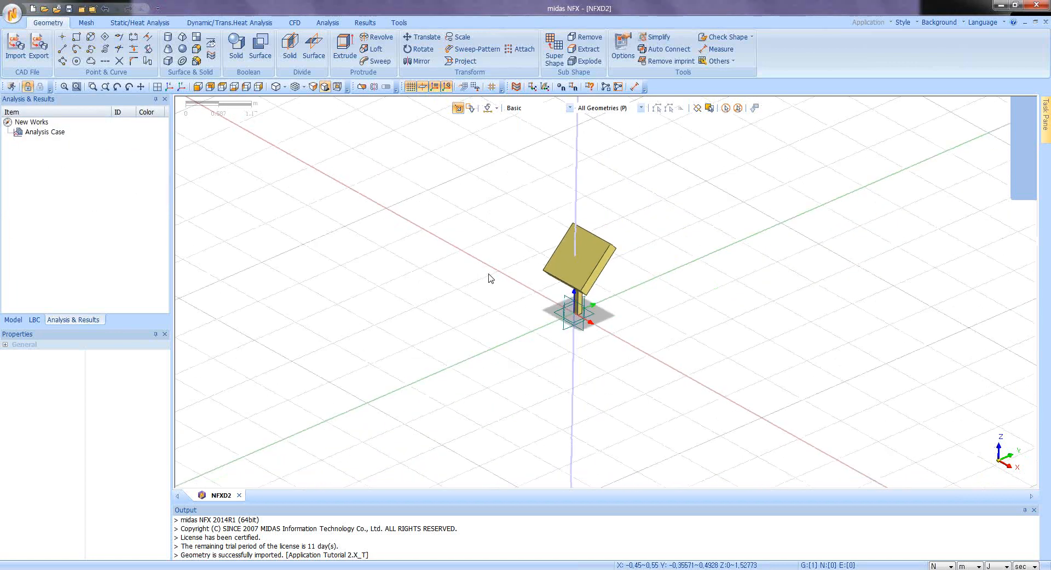
{"action": "scroll", "coordinate": [490, 274], "scroll_direction": "up", "scroll_amount": 3}
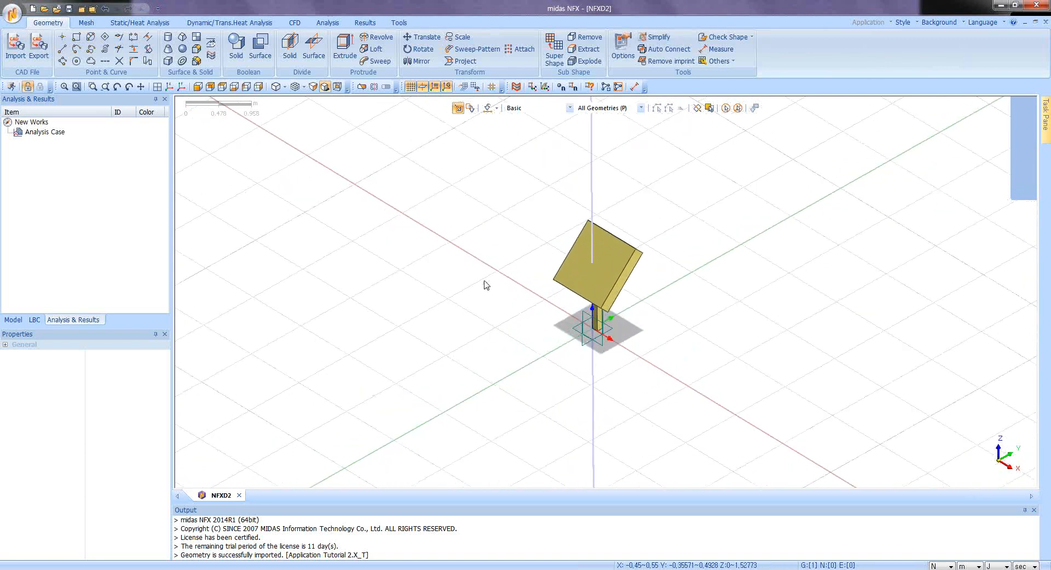
{"action": "scroll", "coordinate": [484, 285], "scroll_direction": "down", "scroll_amount": 1}
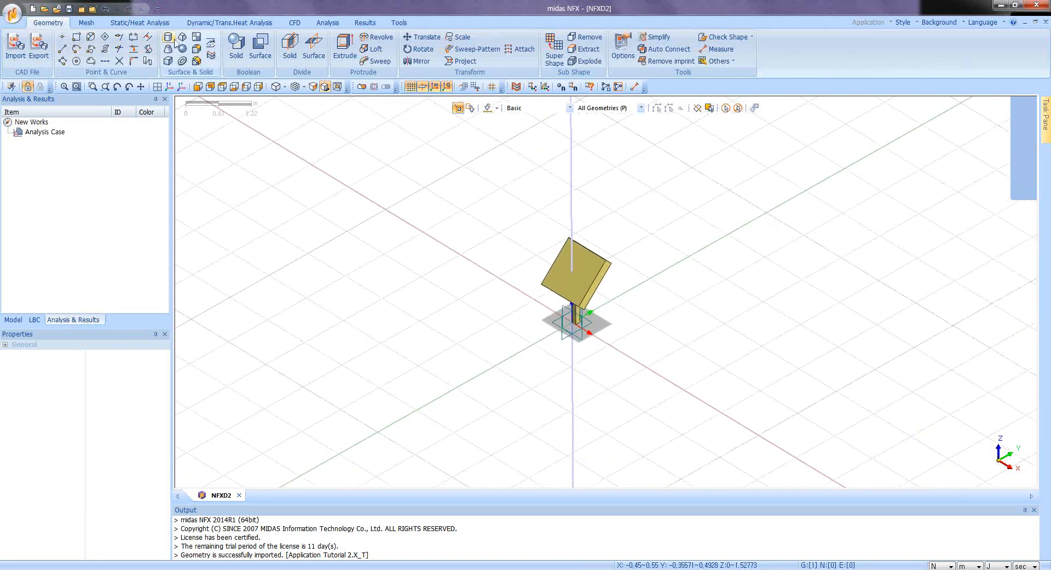
{"action": "left_click", "coordinate": [170, 61]}
{"action": "left_click_drag", "start_coordinate": [106, 107], "coordinate": [252, 146]}
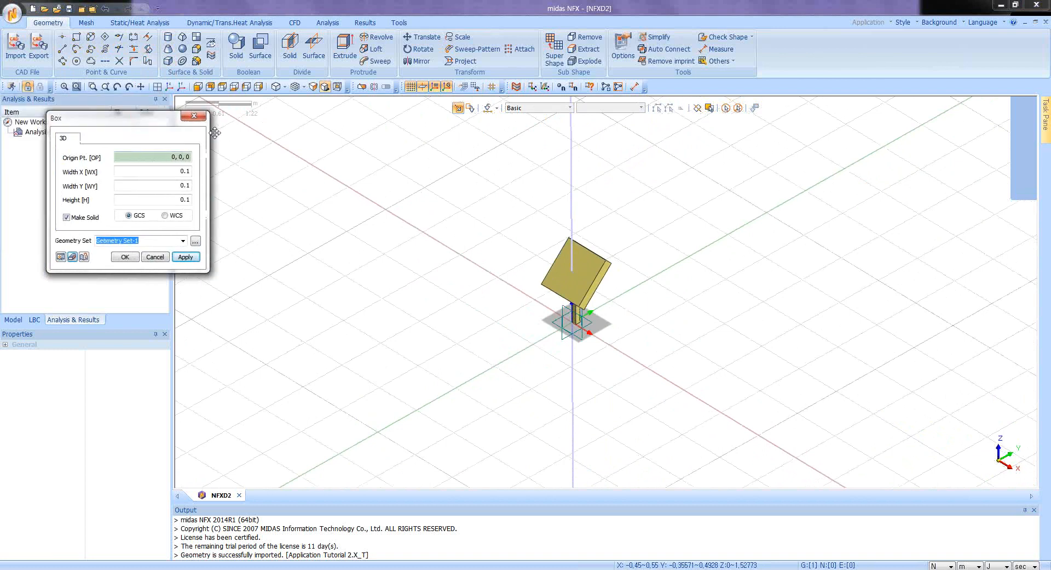
{"action": "double_click", "coordinate": [280, 192]}
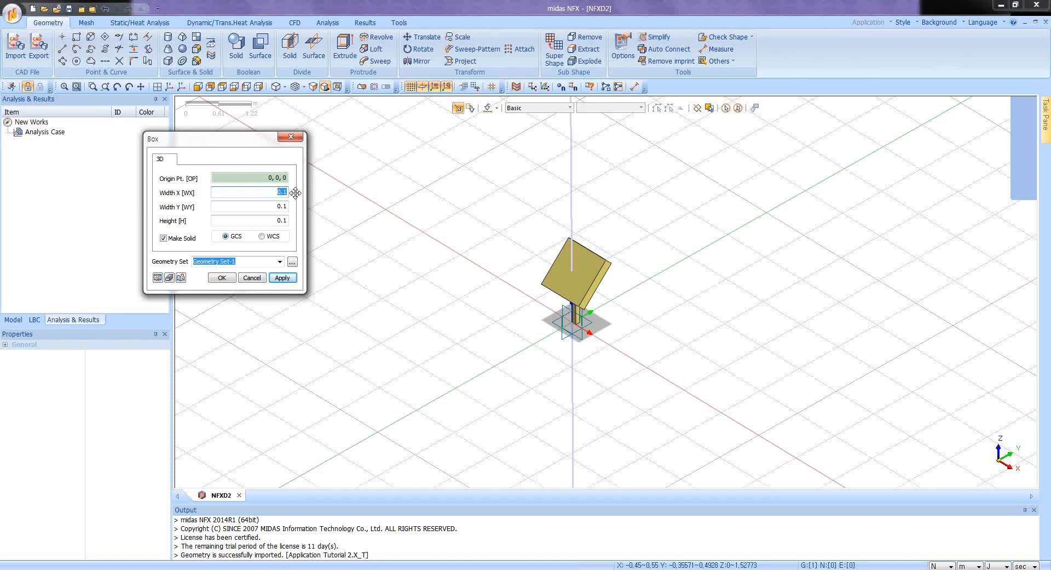
{"action": "type", "text": "4"}
{"action": "left_click", "coordinate": [272, 207]}
{"action": "type", "text": "6"}
{"action": "left_click", "coordinate": [277, 219]}
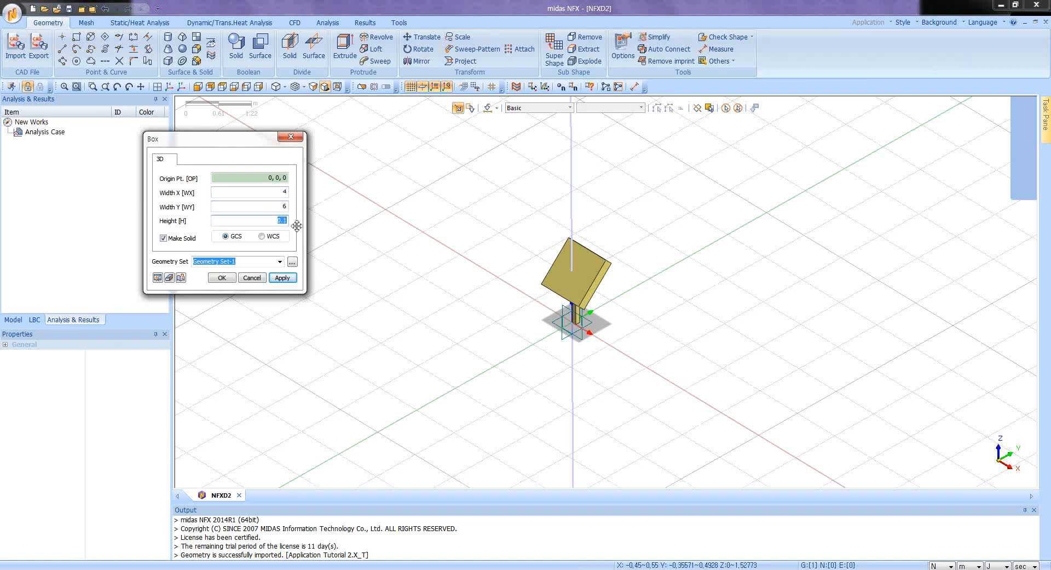
{"action": "type", "text": "3.5"}
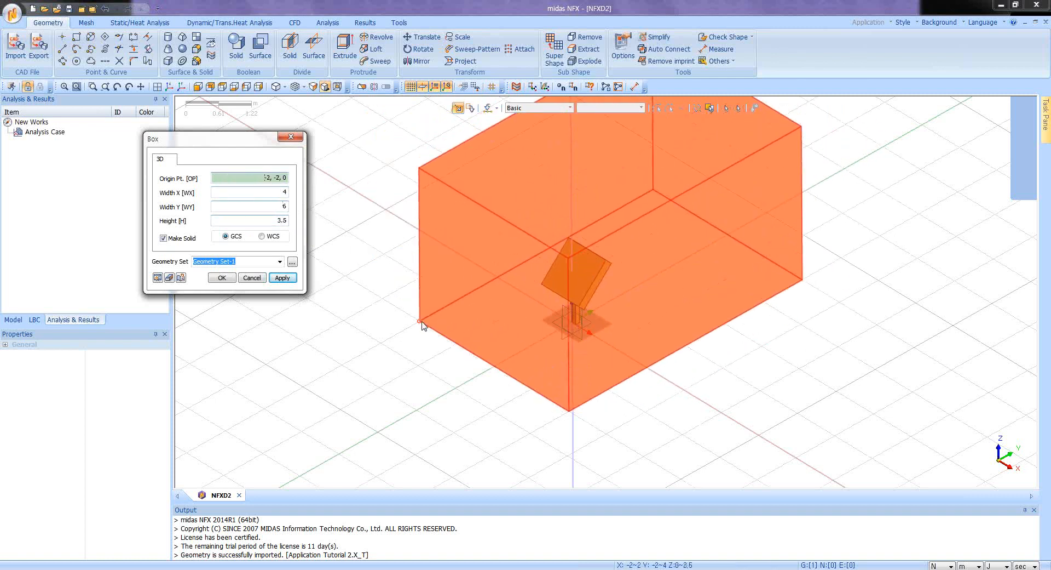
{"action": "left_click", "coordinate": [422, 325]}
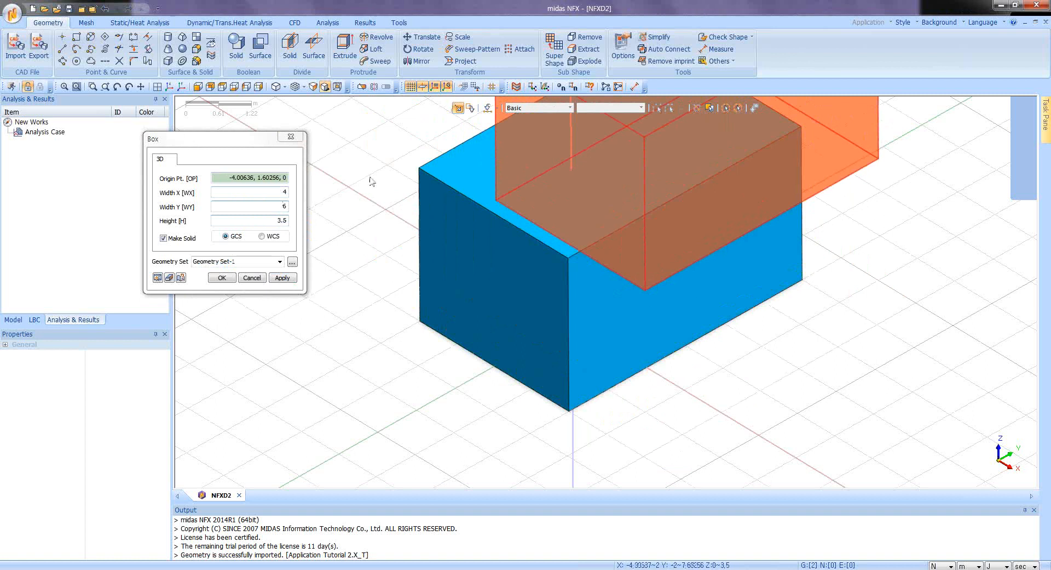
{"action": "left_click", "coordinate": [299, 140]}
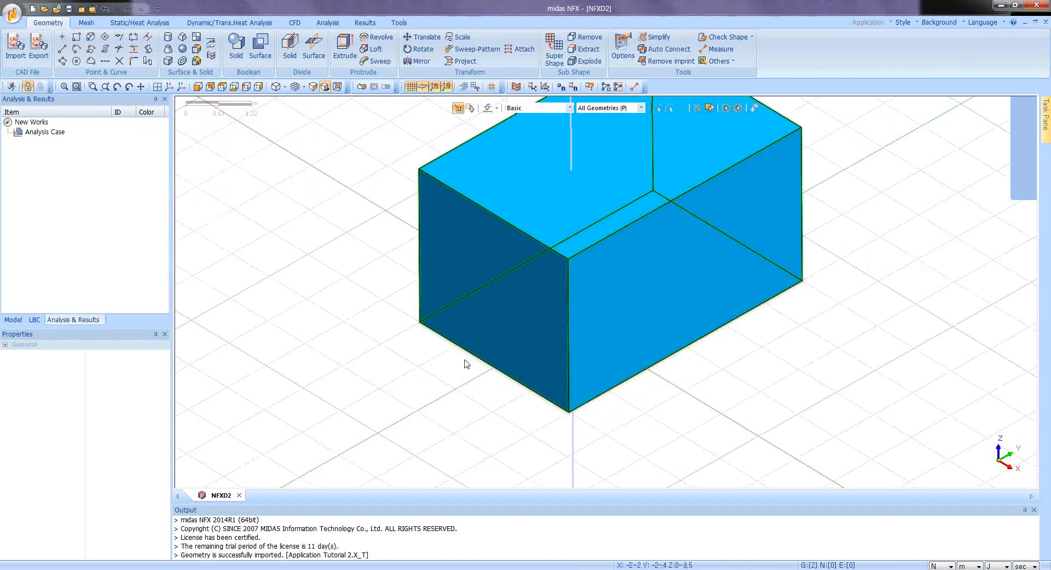
Start a solid Boolean Cut with the large box as the target object.
{"action": "middle_click_drag", "start_coordinate": [555, 301], "coordinate": [545, 224]}
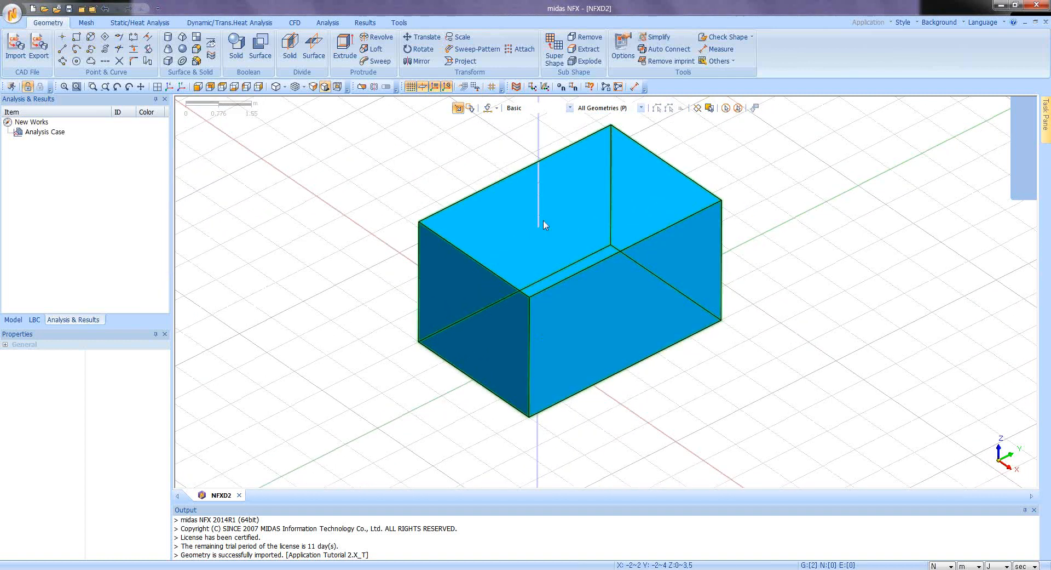
{"action": "scroll", "coordinate": [527, 364], "scroll_direction": "up", "scroll_amount": 2}
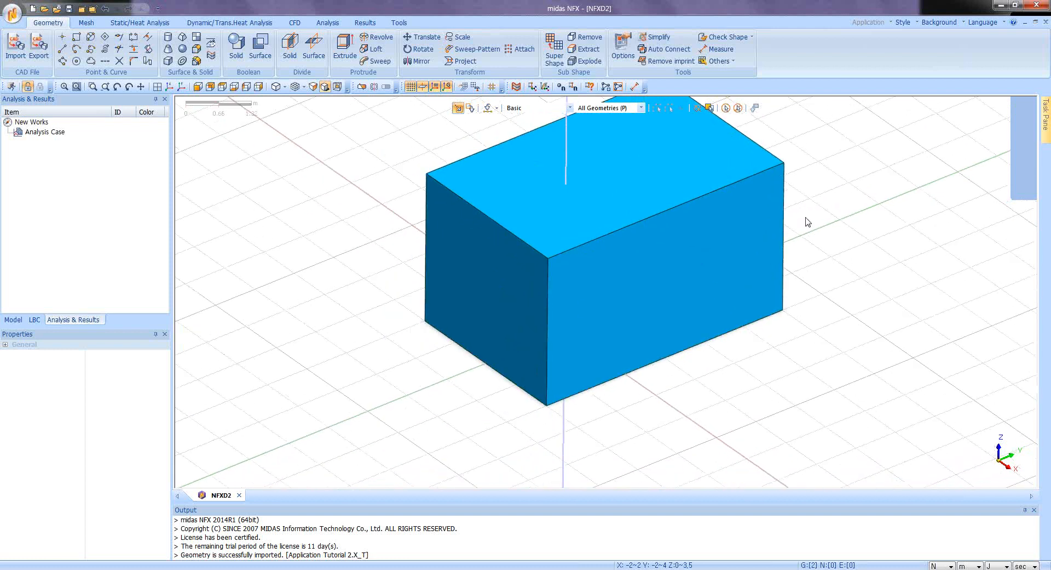
{"action": "scroll", "coordinate": [799, 236], "scroll_direction": "down", "scroll_amount": 1}
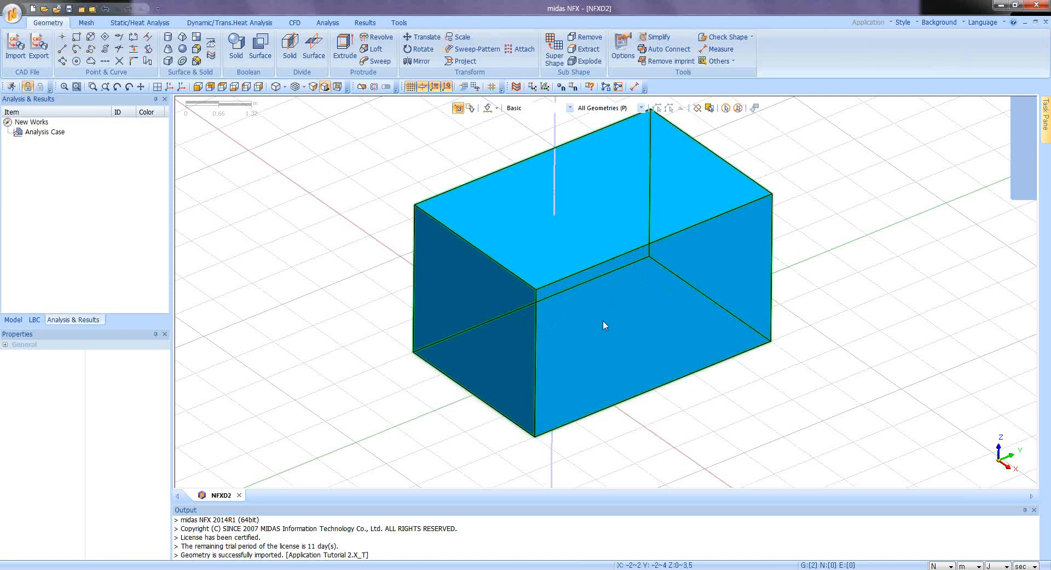
{"action": "left_click", "coordinate": [235, 54]}
{"action": "left_click_drag", "start_coordinate": [83, 107], "coordinate": [306, 204]}
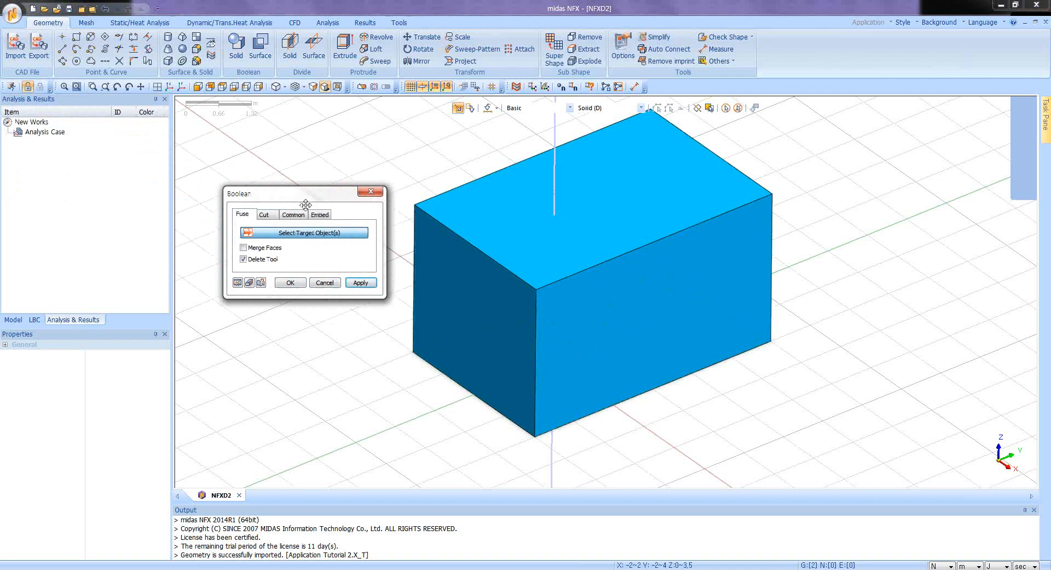
{"action": "left_click", "coordinate": [634, 265]}
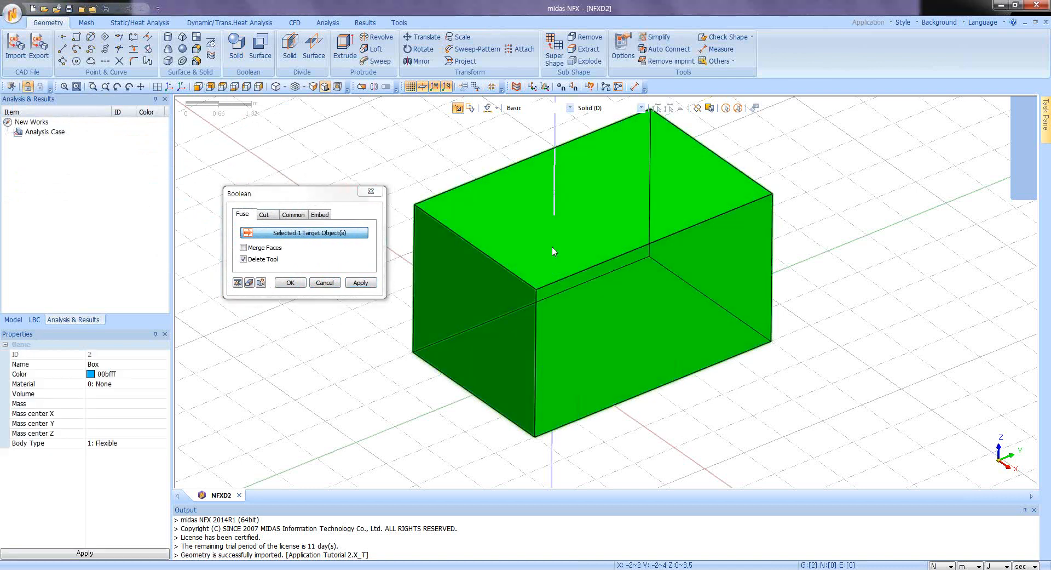
{"action": "left_click", "coordinate": [264, 214]}
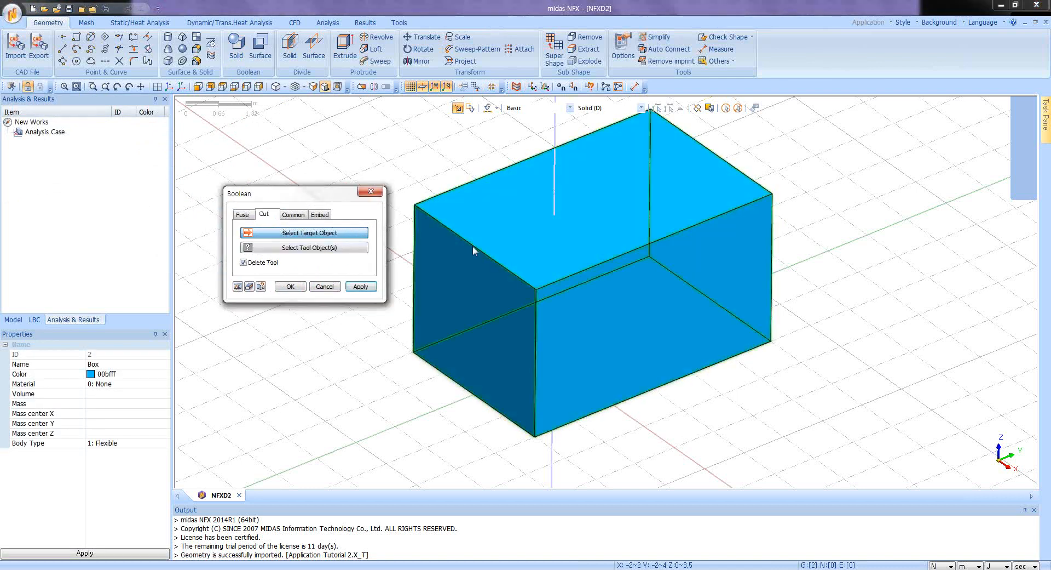
{"action": "left_click", "coordinate": [513, 252]}
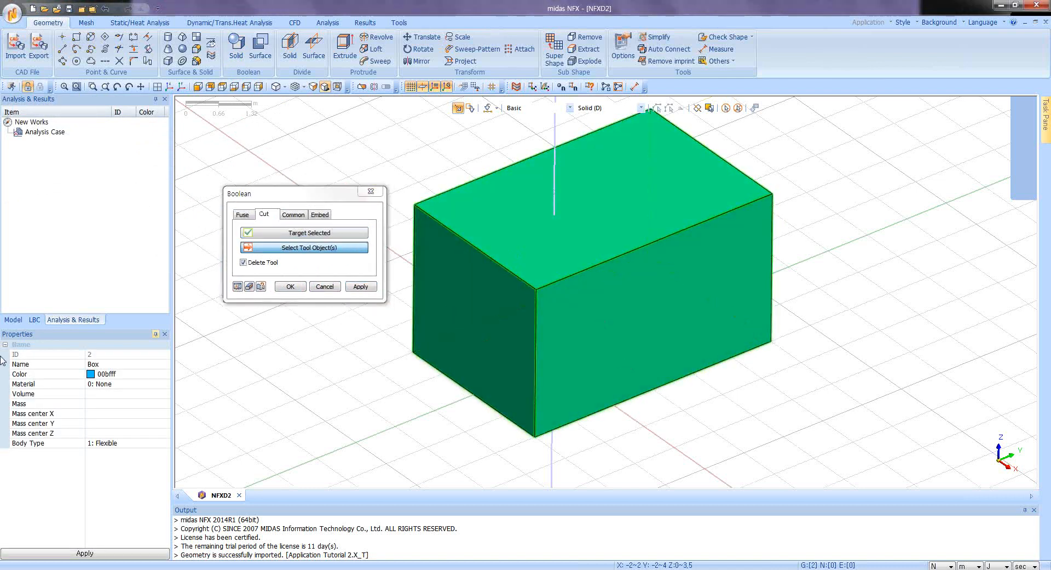
Choose the SolarPanel solid as the cutting tool, turn off Delete Tool, preview the cut and carry it out.
{"action": "left_click", "coordinate": [14, 320]}
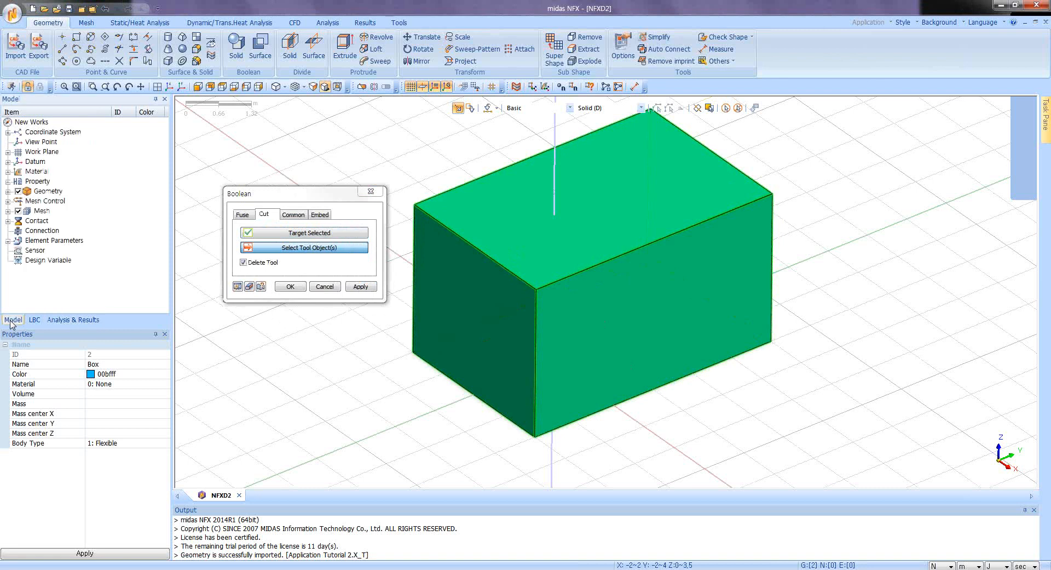
{"action": "left_click", "coordinate": [8, 191]}
{"action": "left_click", "coordinate": [18, 201]}
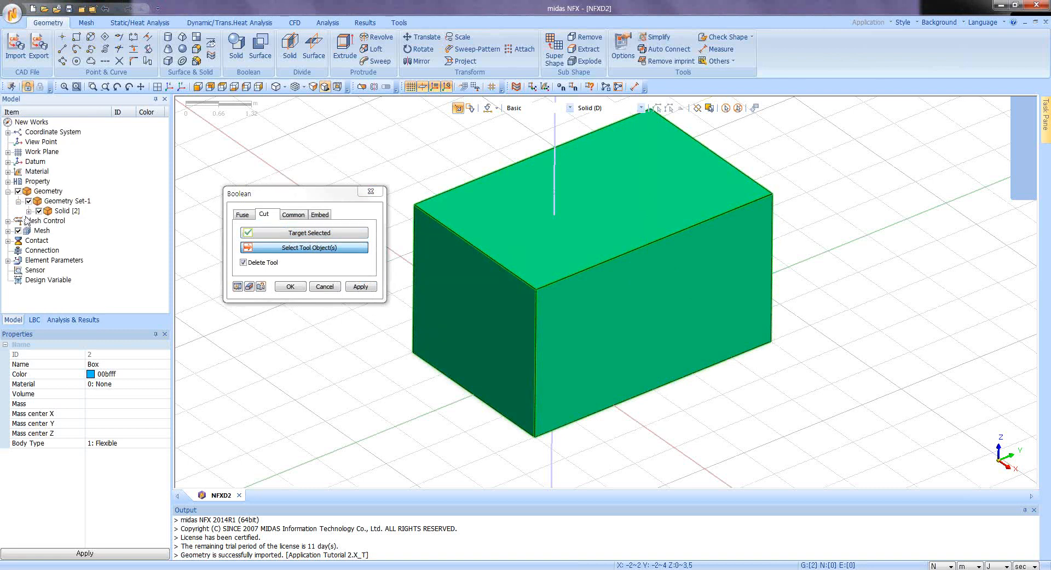
{"action": "left_click", "coordinate": [29, 211]}
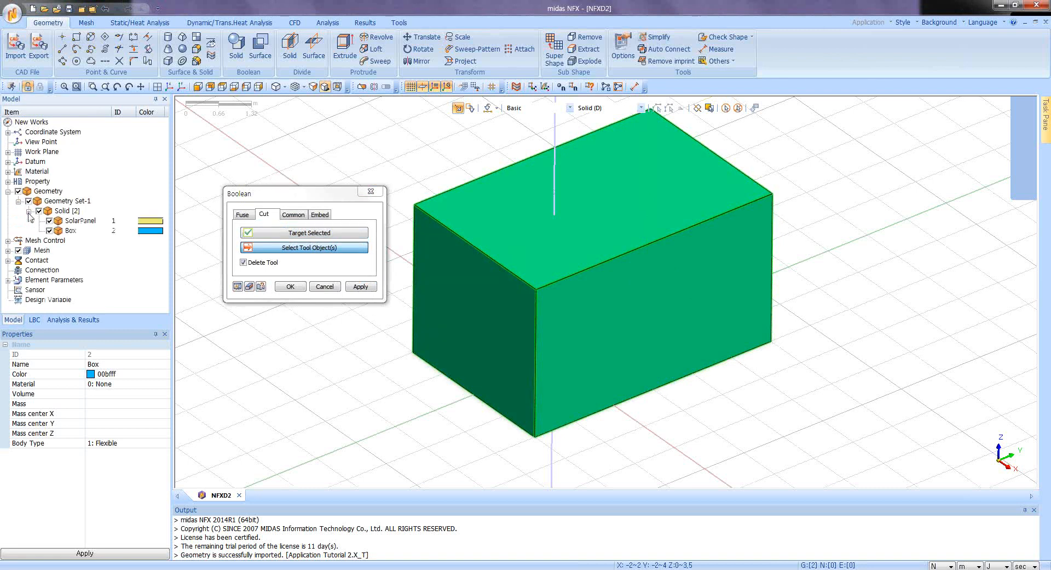
{"action": "left_click", "coordinate": [74, 221]}
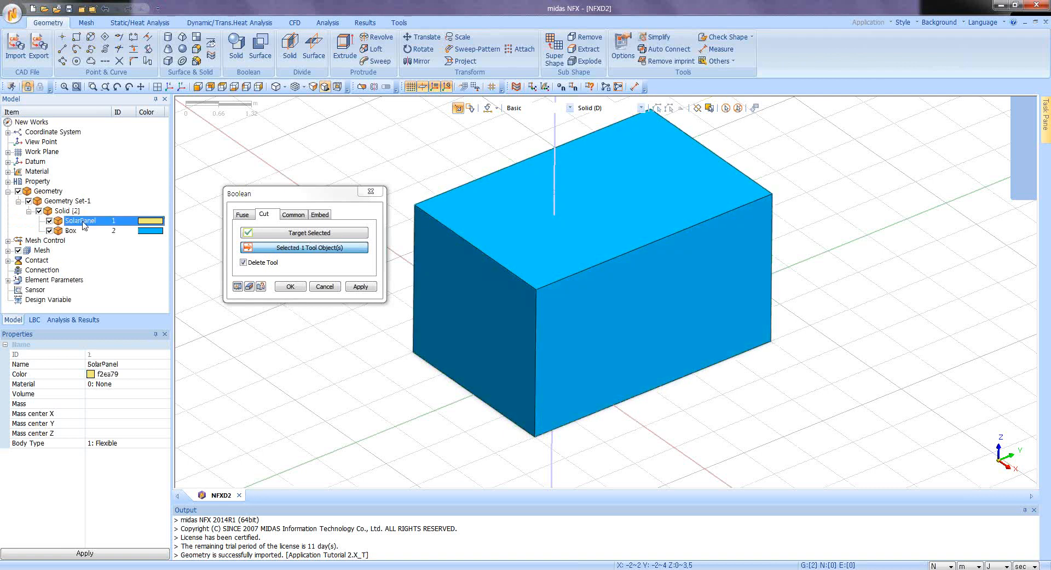
{"action": "left_click", "coordinate": [244, 263]}
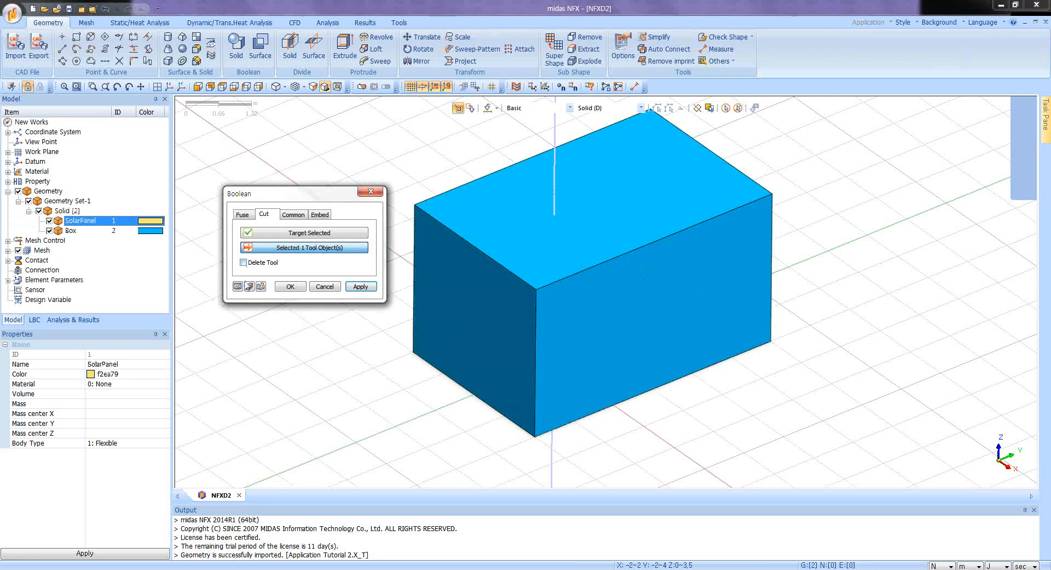
{"action": "left_click", "coordinate": [238, 286]}
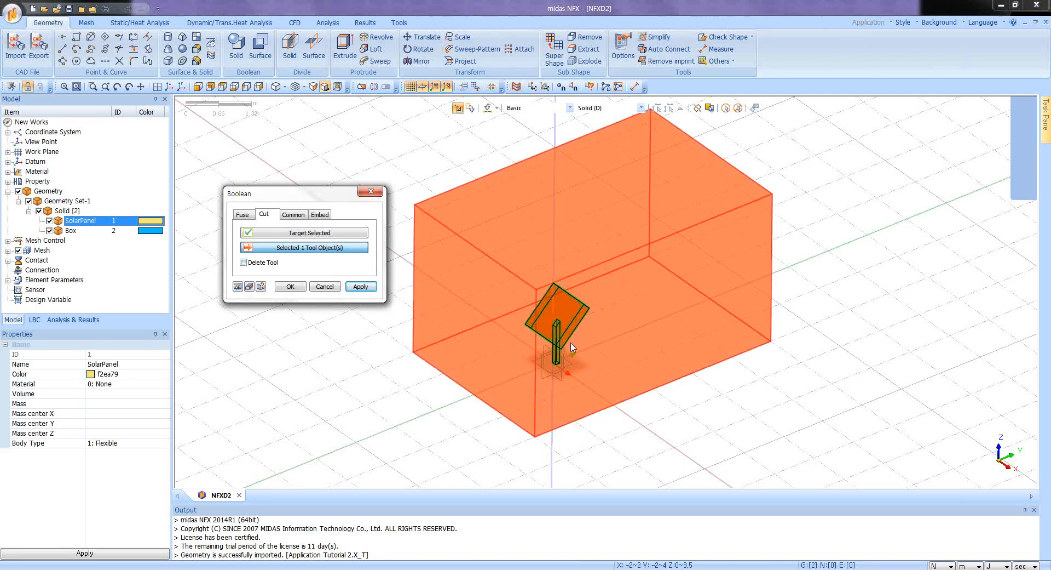
{"action": "left_click", "coordinate": [291, 287]}
{"action": "middle_click_drag", "start_coordinate": [583, 320], "coordinate": [432, 295]}
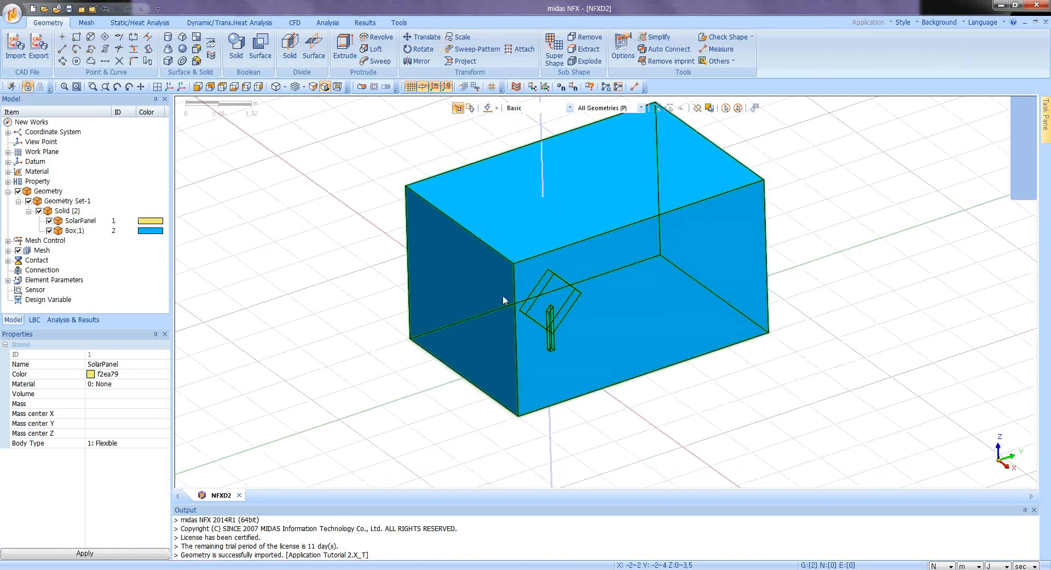
{"action": "middle_click_drag", "start_coordinate": [504, 299], "coordinate": [452, 293]}
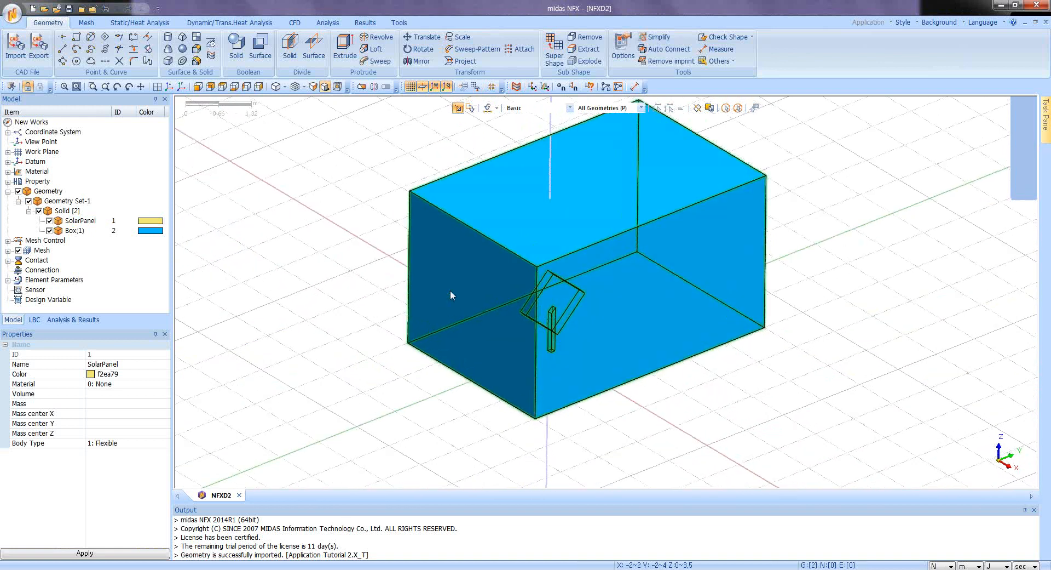
Change the display mode of the box solid around the panel to Line Only.
{"action": "middle_click_drag", "start_coordinate": [544, 294], "coordinate": [492, 300]}
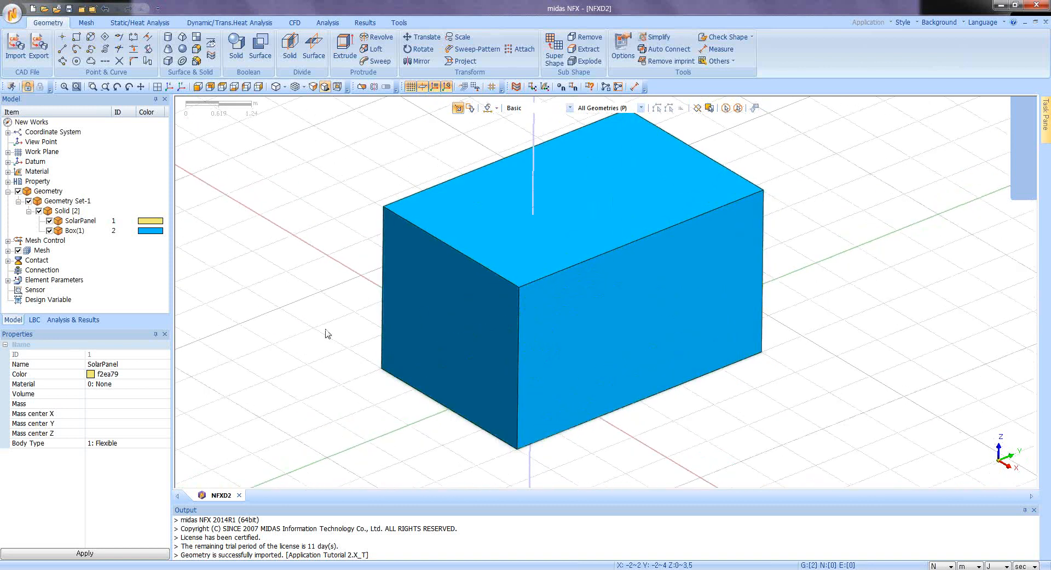
{"action": "scroll", "coordinate": [456, 304], "scroll_direction": "up", "scroll_amount": 2}
{"action": "scroll", "coordinate": [385, 245], "scroll_direction": "down", "scroll_amount": 3}
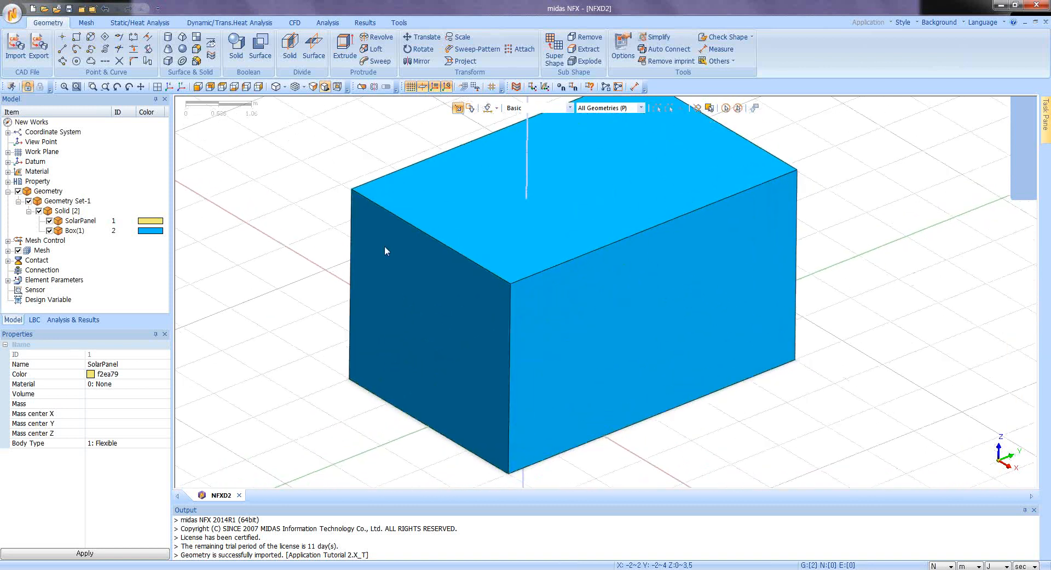
{"action": "middle_click_drag", "start_coordinate": [498, 257], "coordinate": [528, 266]}
{"action": "scroll", "coordinate": [529, 269], "scroll_direction": "down", "scroll_amount": 1}
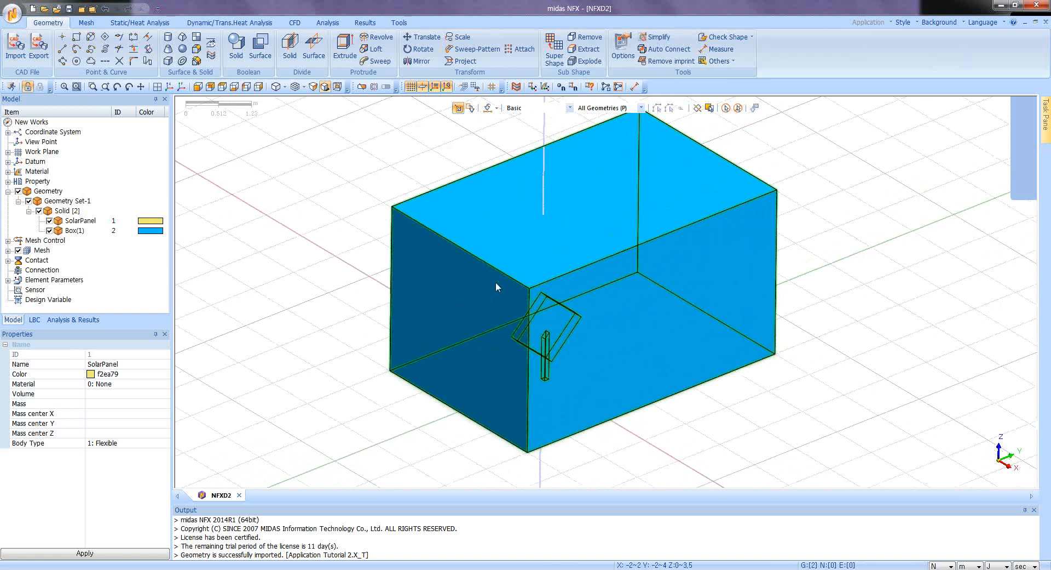
{"action": "left_click", "coordinate": [454, 302]}
{"action": "right_click", "coordinate": [451, 288]}
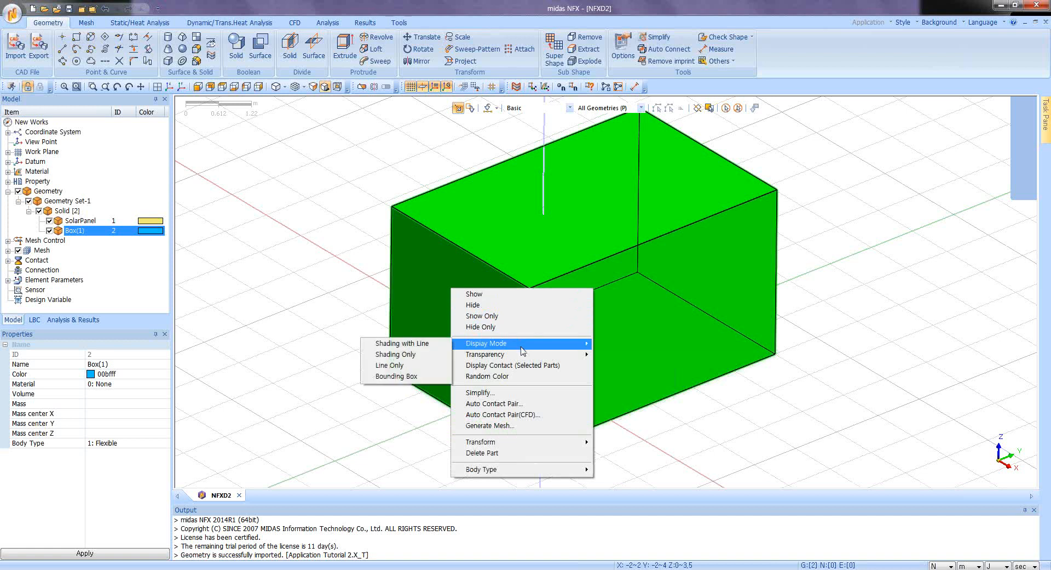
{"action": "left_click", "coordinate": [418, 367]}
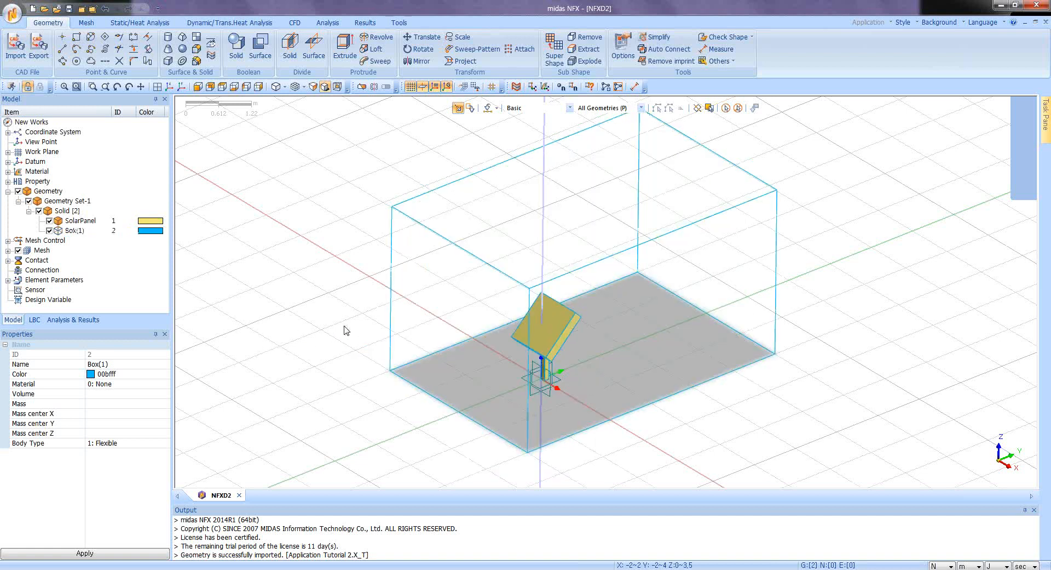
Turn off the display of the grid and the reference planes and axes, and hide the SolarPanel solid.
{"action": "middle_click_drag", "start_coordinate": [344, 327], "coordinate": [344, 323]}
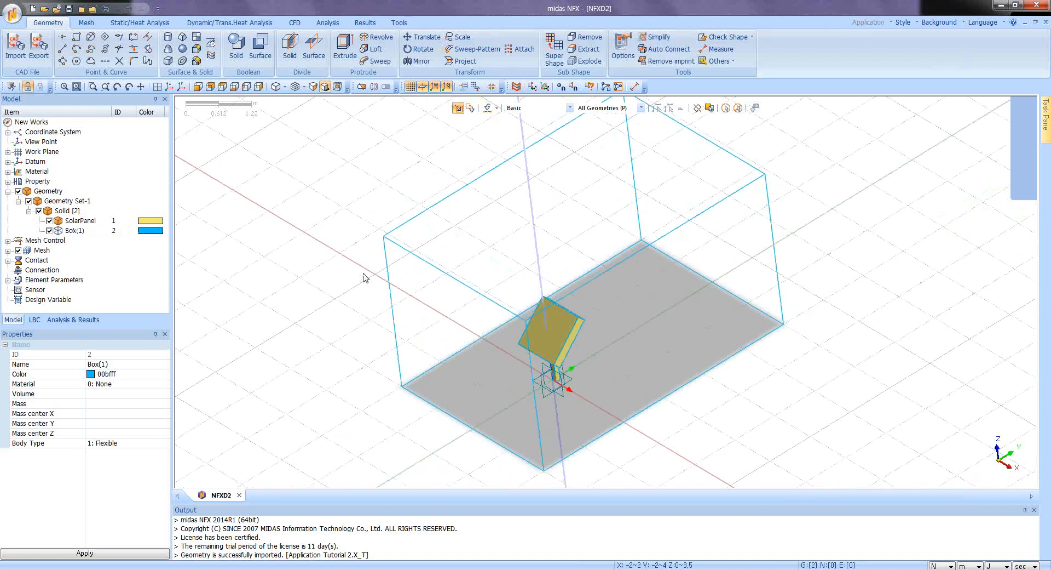
{"action": "middle_click_drag", "start_coordinate": [362, 270], "coordinate": [422, 289]}
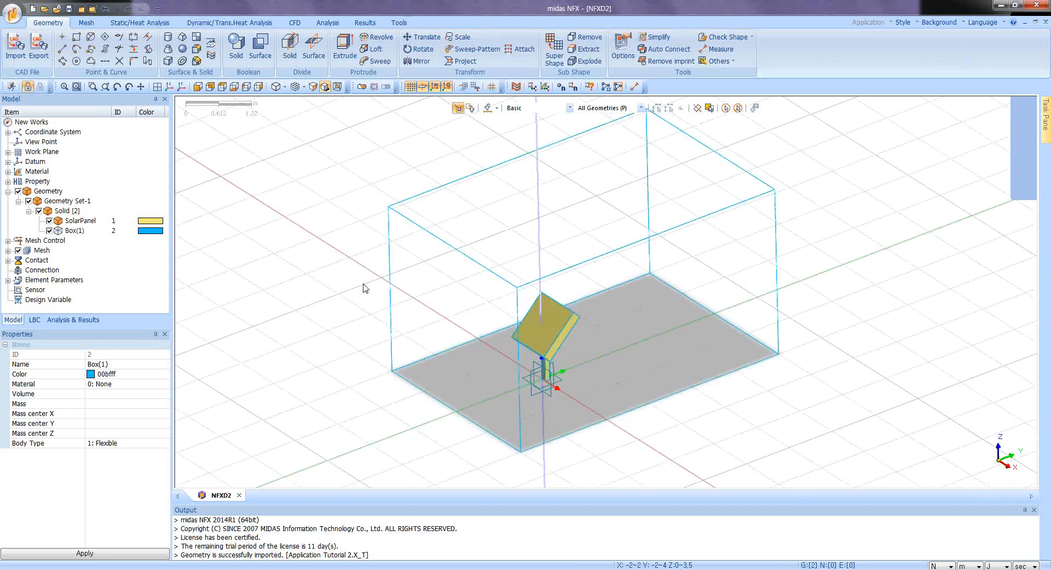
{"action": "left_click", "coordinate": [410, 86]}
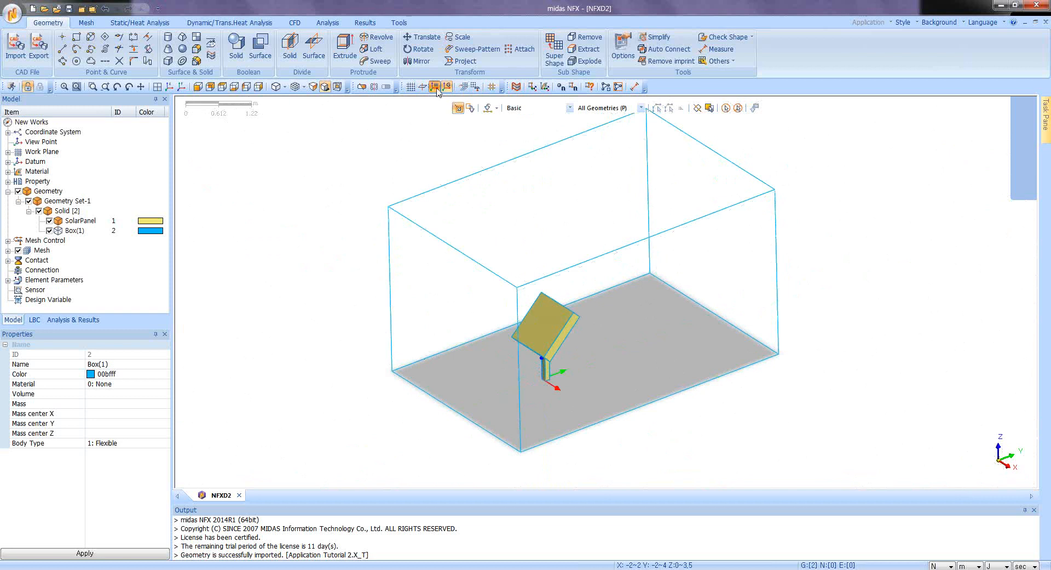
{"action": "left_click", "coordinate": [423, 87]}
{"action": "scroll", "coordinate": [363, 235], "scroll_direction": "up", "scroll_amount": 2}
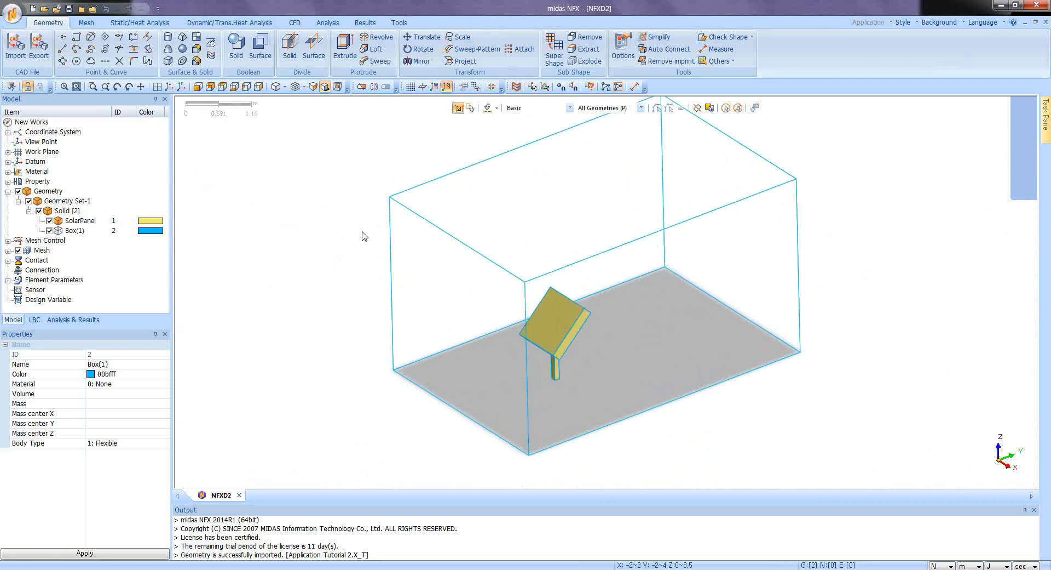
{"action": "left_click", "coordinate": [49, 220]}
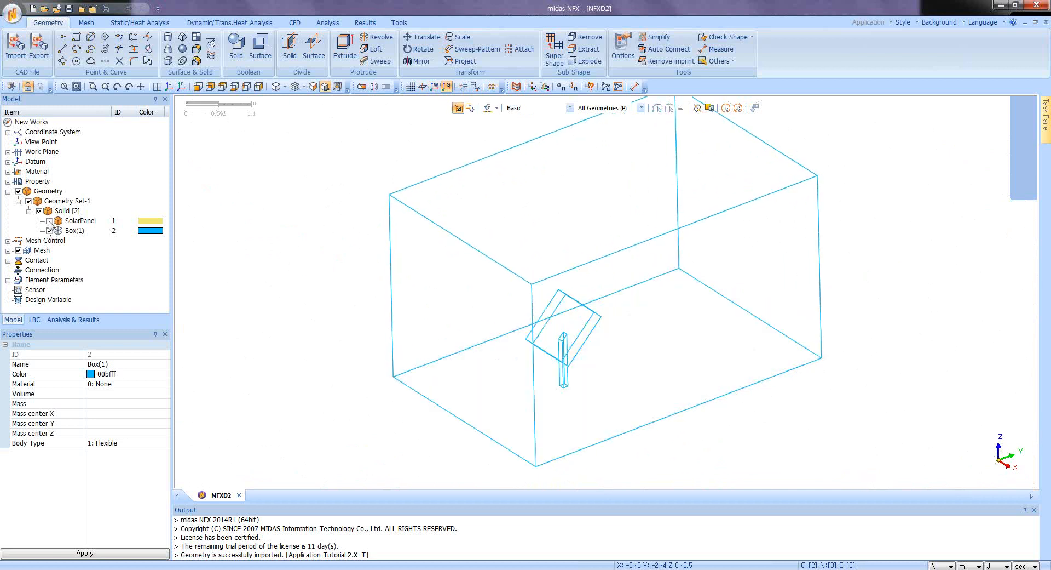
{"action": "middle_click_drag", "start_coordinate": [587, 297], "coordinate": [592, 306]}
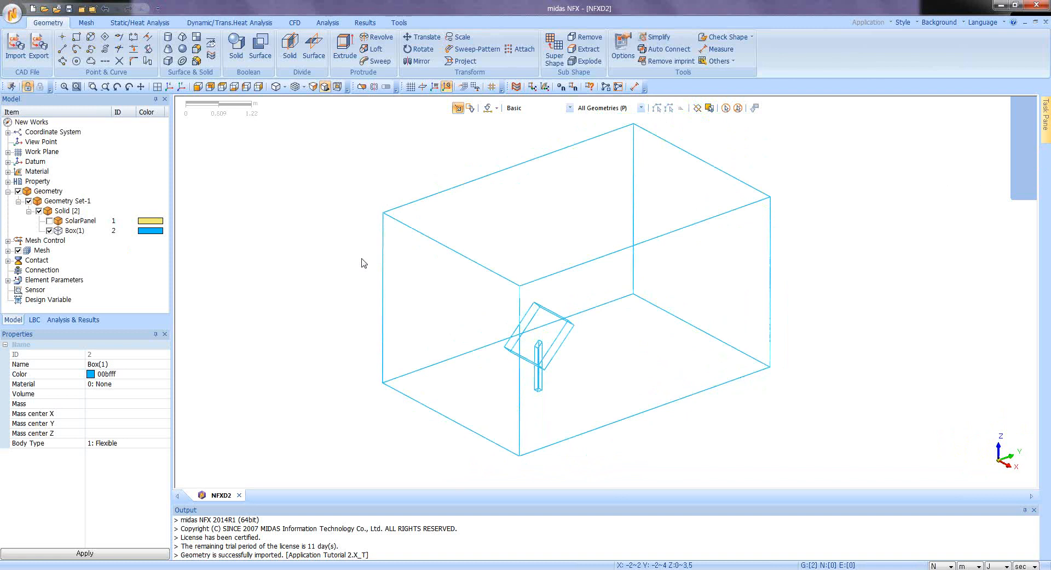
Delete the Alloy Steel material from the project's CFD material list.
{"action": "left_click", "coordinate": [300, 23]}
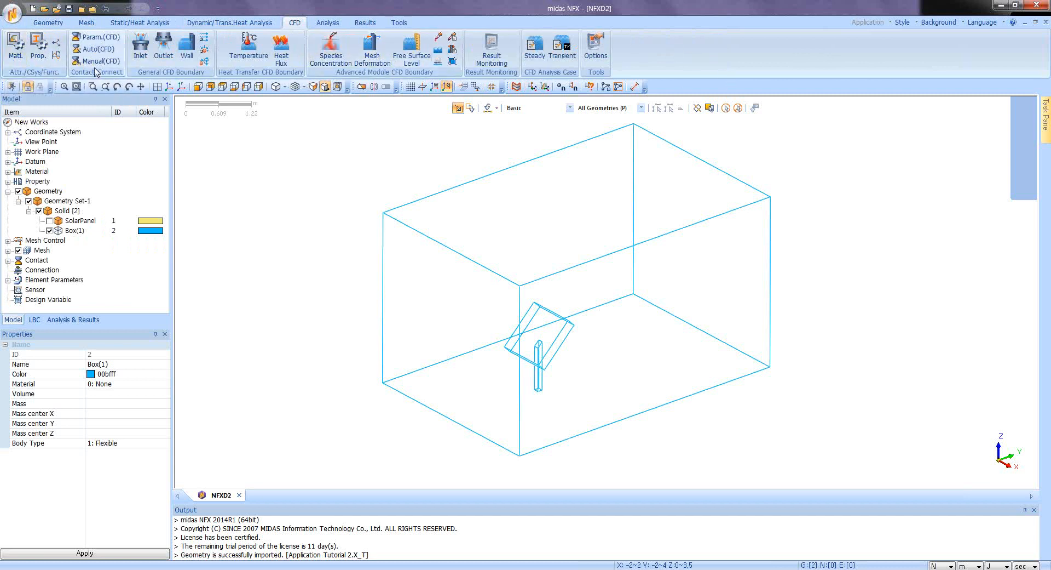
{"action": "left_click", "coordinate": [15, 46]}
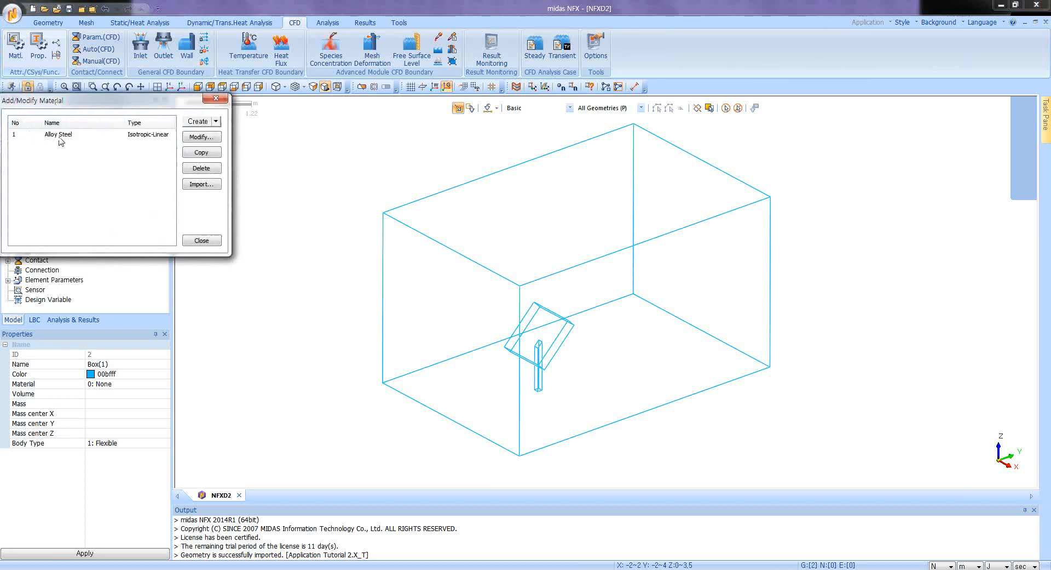
{"action": "left_click", "coordinate": [50, 139]}
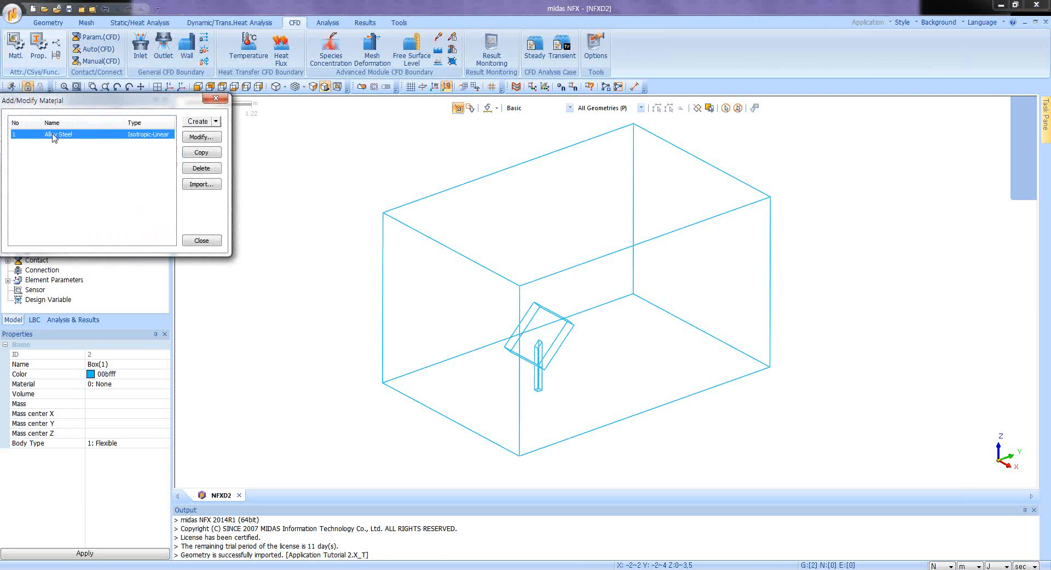
{"action": "left_click", "coordinate": [202, 168]}
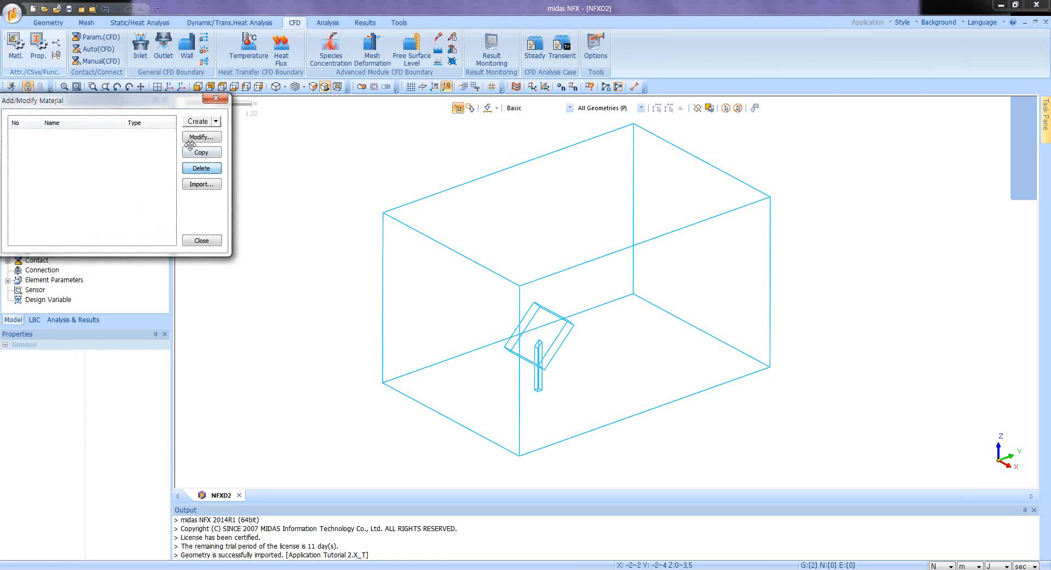
Create a Fluid(CFD) material from the AIR_25°C library entry, keeping the Incompressible flow model.
{"action": "left_click", "coordinate": [215, 120]}
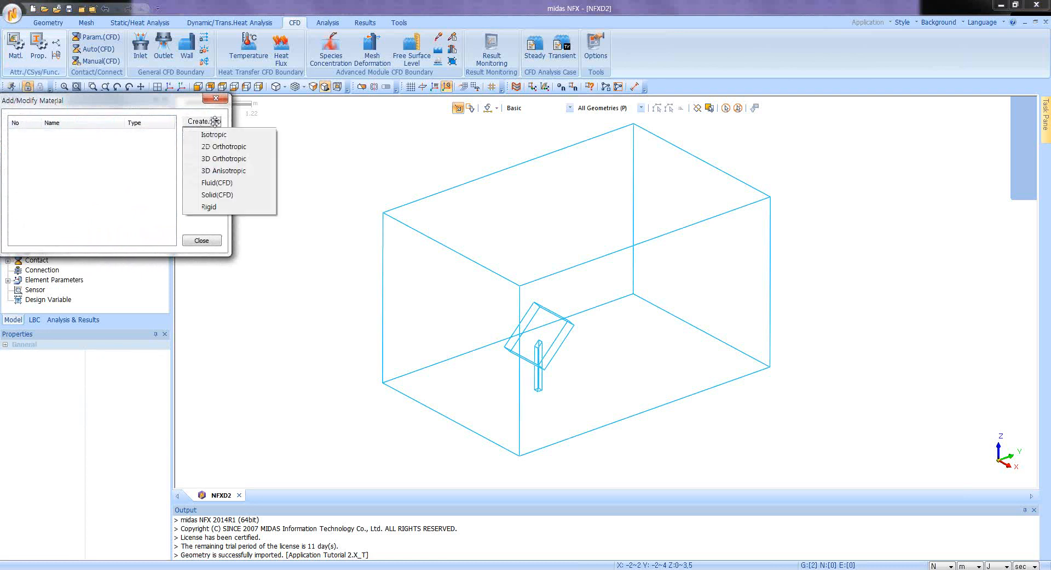
{"action": "left_click", "coordinate": [217, 182]}
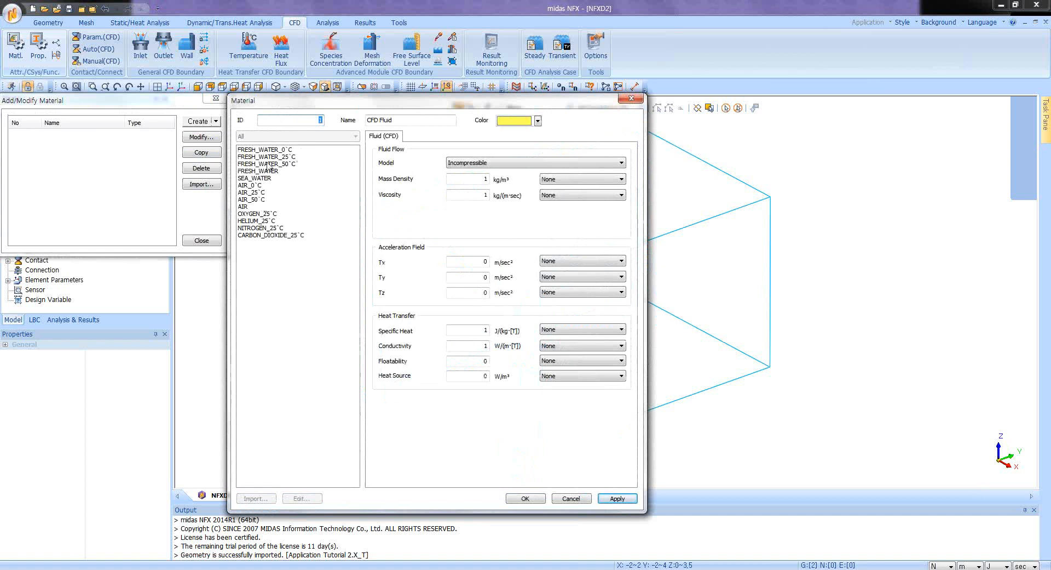
{"action": "left_click", "coordinate": [252, 194]}
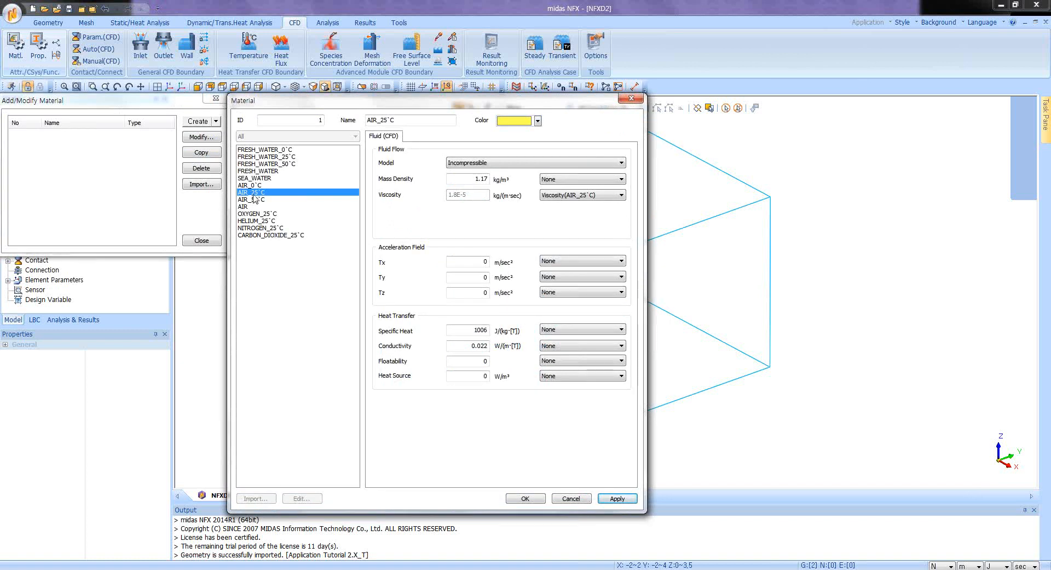
{"action": "left_click", "coordinate": [514, 163]}
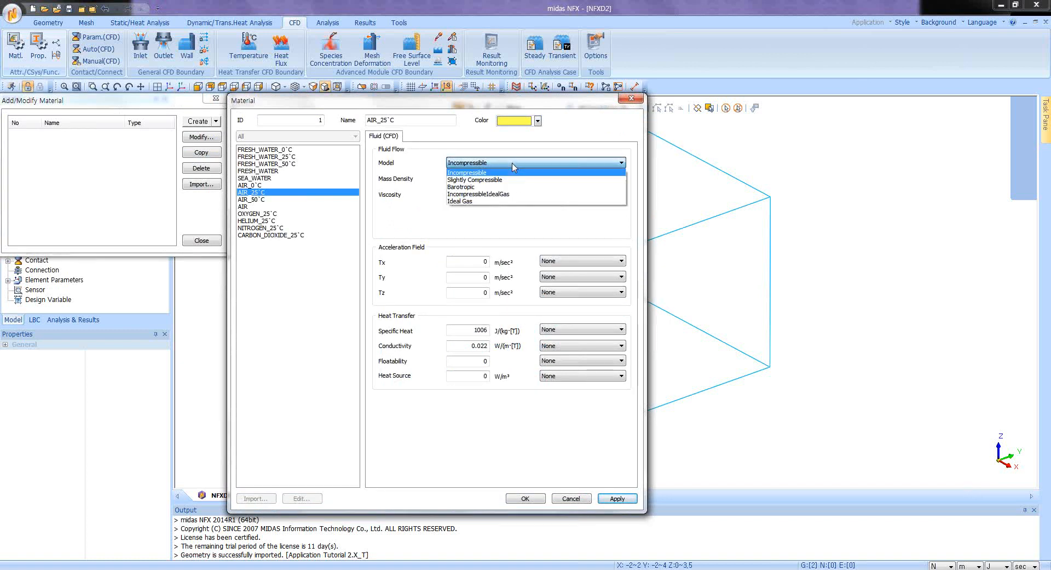
{"action": "left_click", "coordinate": [514, 164]}
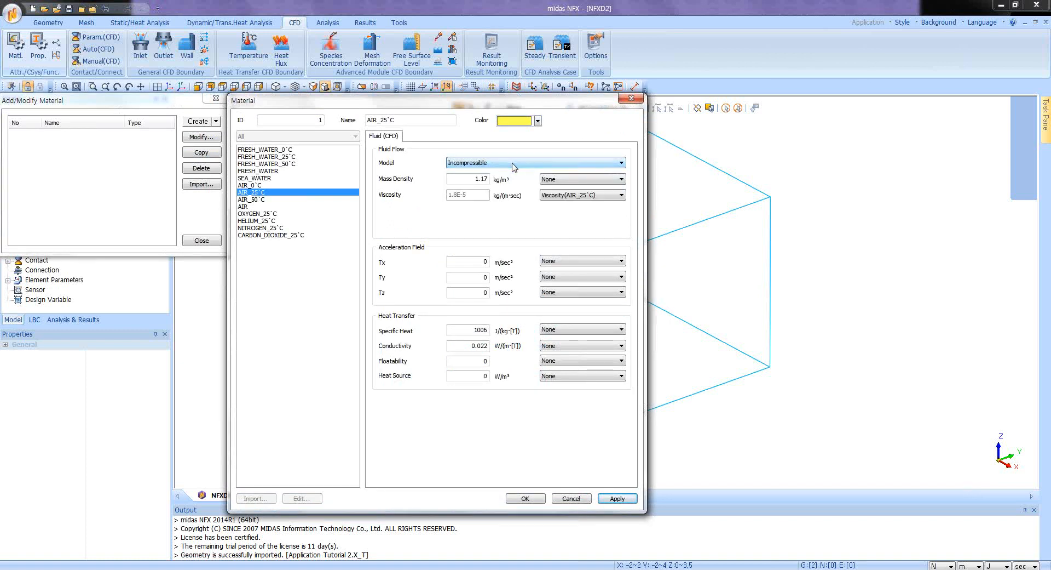
{"action": "left_click", "coordinate": [526, 500]}
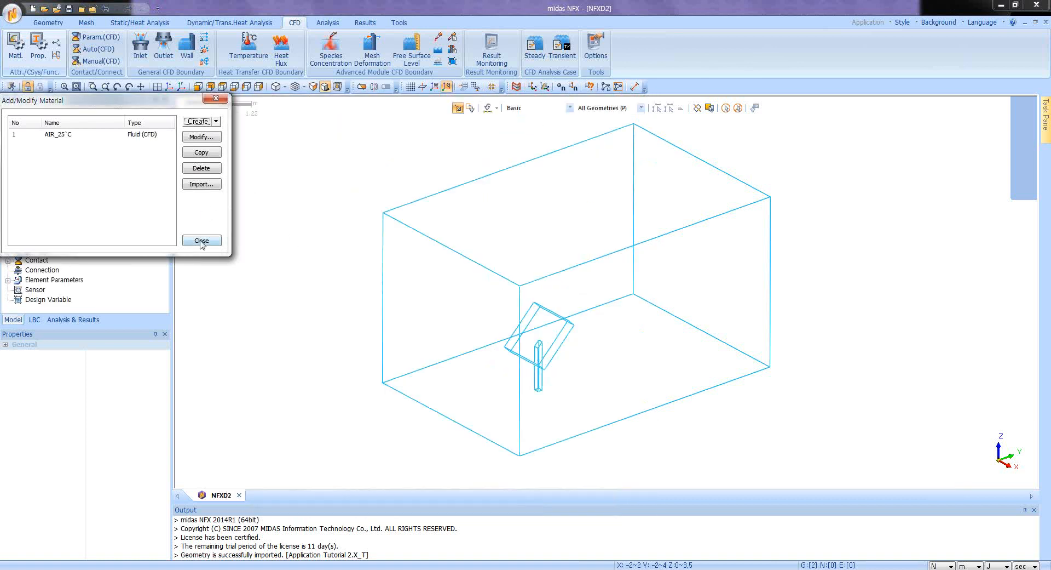
{"action": "left_click", "coordinate": [202, 241]}
Create a 3D property of the CFD 3D type using the AIR_25°C material.
{"action": "left_click", "coordinate": [38, 45]}
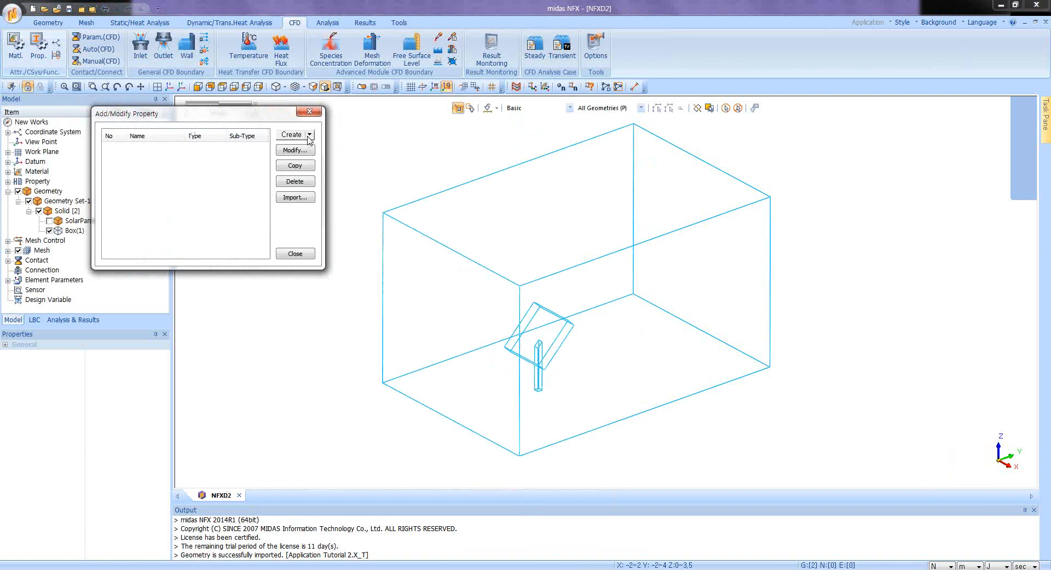
{"action": "left_click", "coordinate": [310, 134]}
{"action": "left_click", "coordinate": [331, 169]}
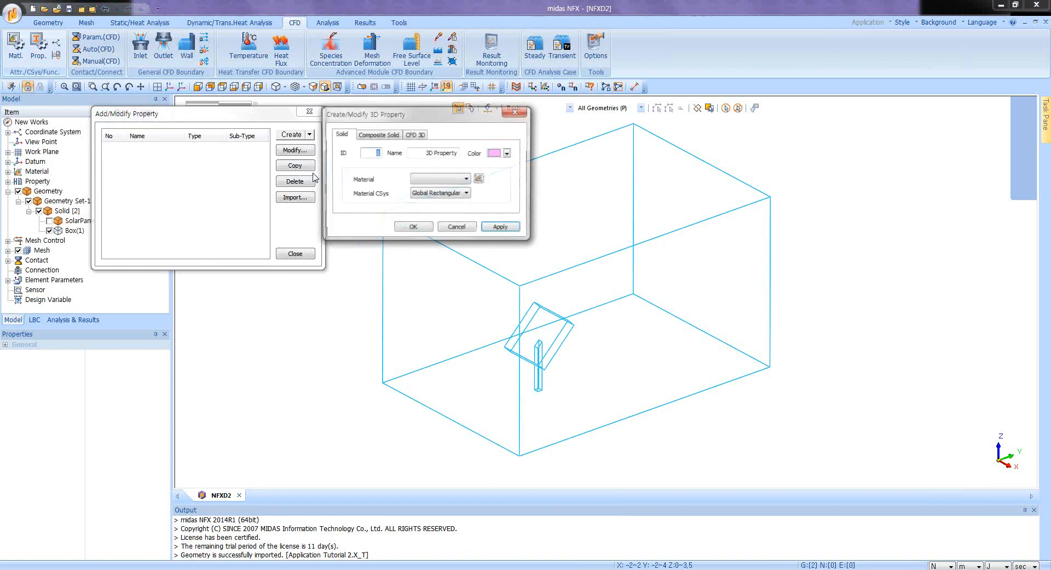
{"action": "left_click", "coordinate": [416, 134]}
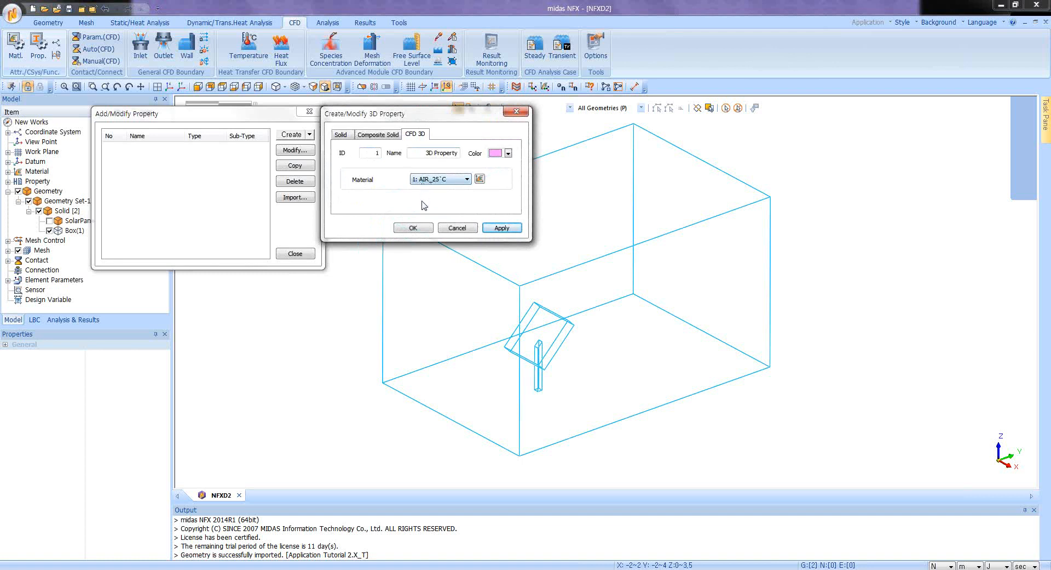
{"action": "left_click", "coordinate": [413, 227]}
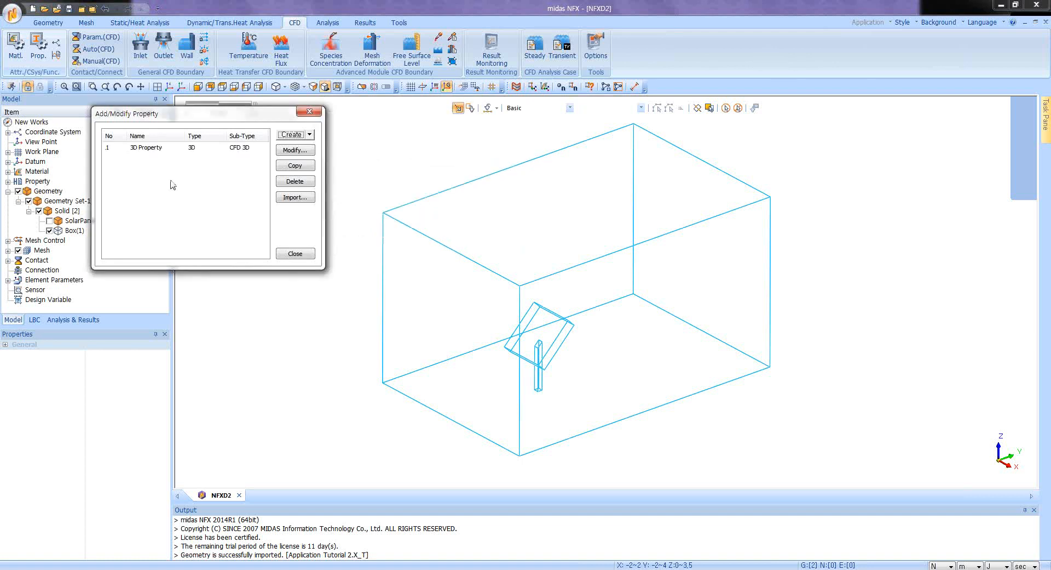
{"action": "left_click", "coordinate": [294, 253]}
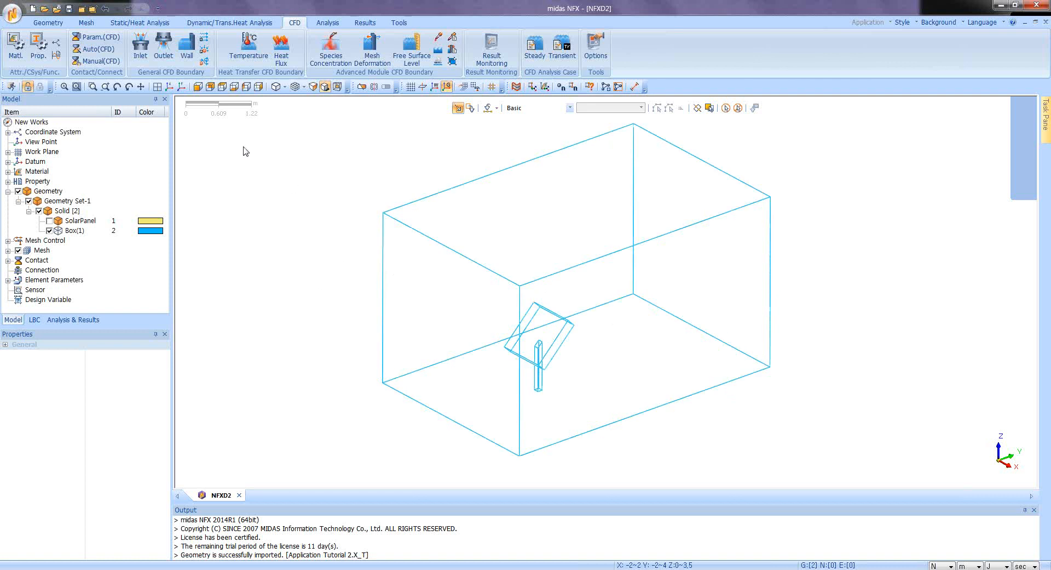
Define a face inlet on the box's end face at Y = -2 m with 10 m/sec normal velocity, in a boundary set named Inlet.
{"action": "left_click", "coordinate": [144, 52]}
{"action": "left_click_drag", "start_coordinate": [110, 104], "coordinate": [279, 174]}
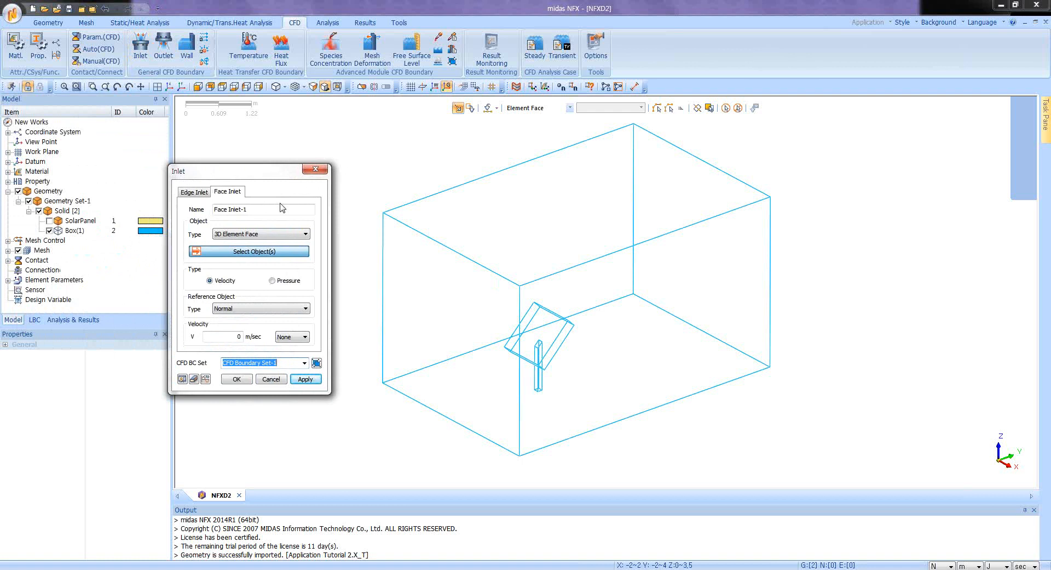
{"action": "left_click", "coordinate": [269, 233]}
{"action": "left_click", "coordinate": [264, 246]}
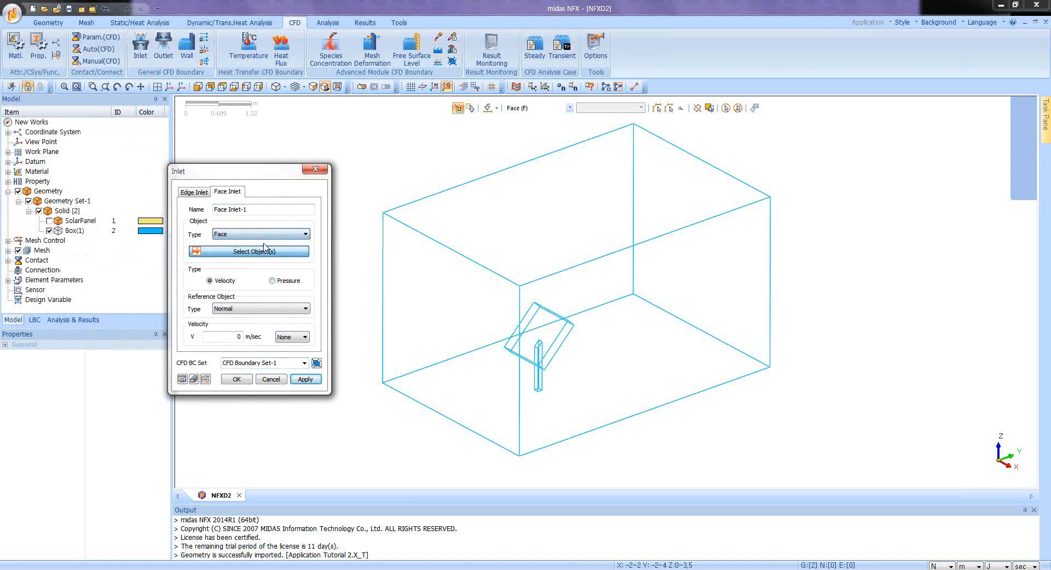
{"action": "left_click", "coordinate": [413, 290]}
{"action": "left_click", "coordinate": [240, 336]}
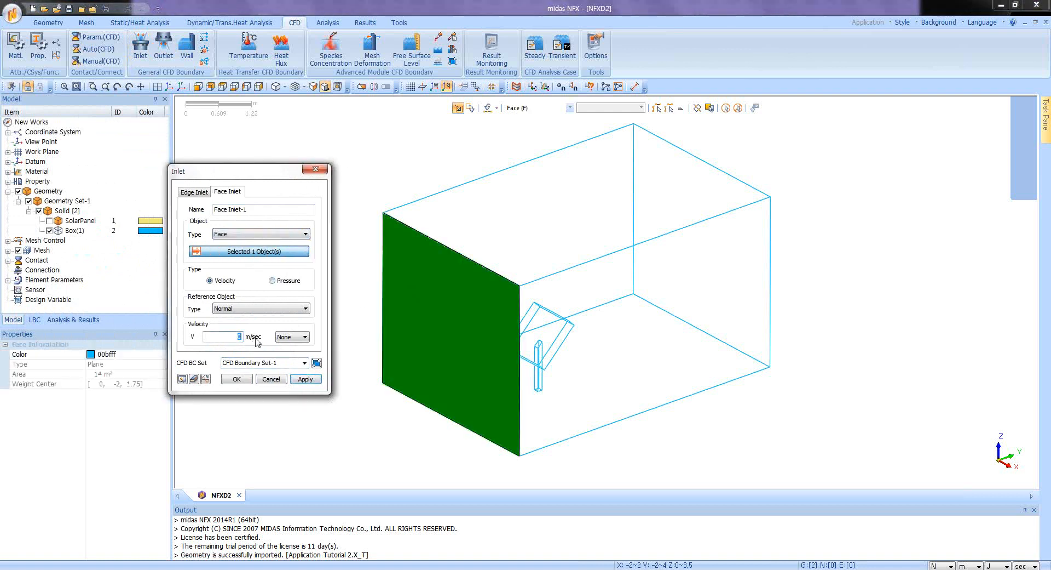
{"action": "type", "text": "10"}
{"action": "left_click", "coordinate": [256, 363]}
{"action": "type", "text": "Inlet"}
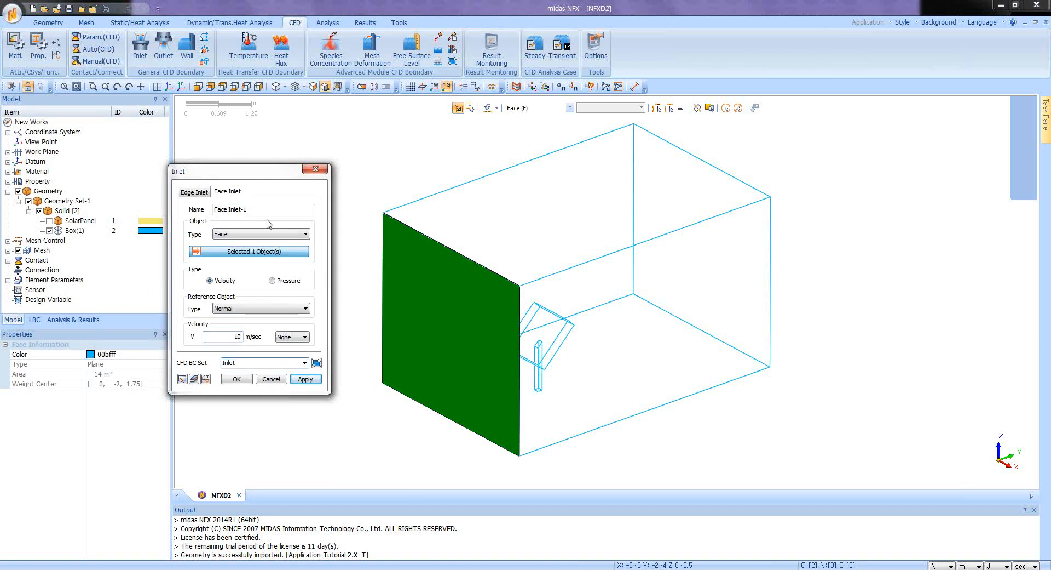
{"action": "left_click", "coordinate": [234, 378]}
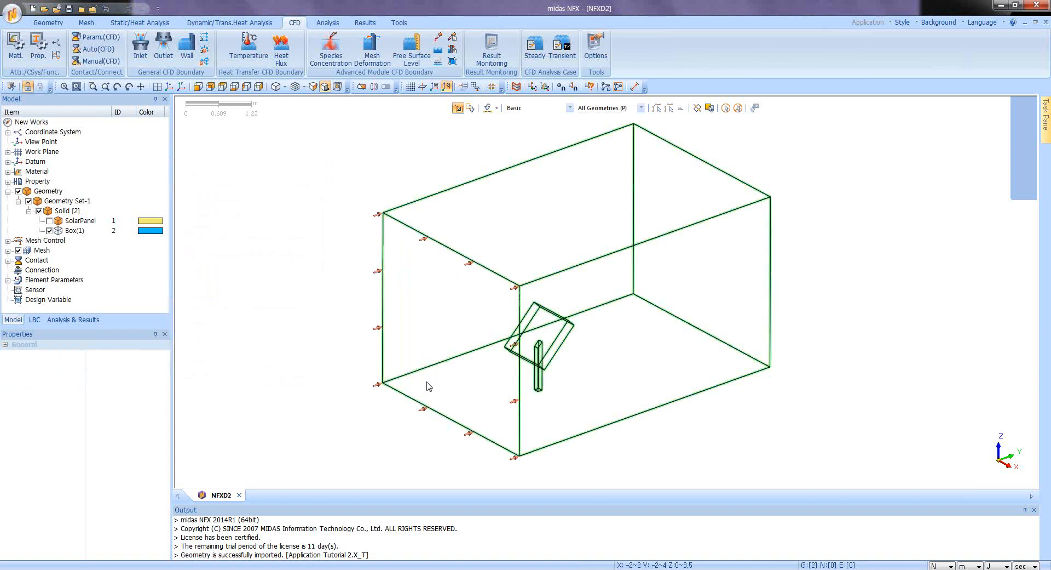
Define a face outlet with pressure 0 on the box's end face opposite the inlet, in the Inlet boundary set.
{"action": "middle_click_drag", "start_coordinate": [705, 361], "coordinate": [520, 360]}
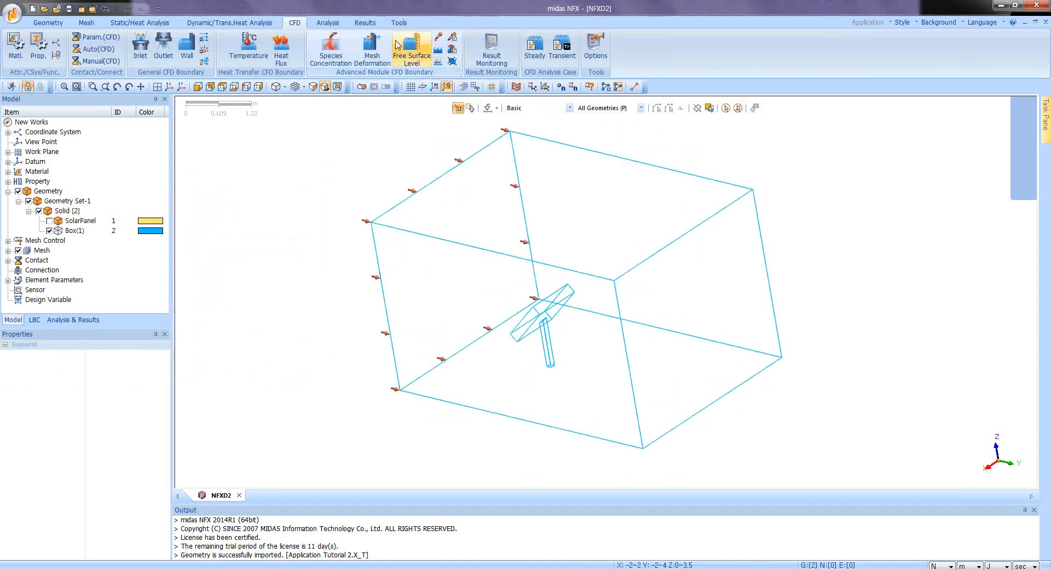
{"action": "left_click", "coordinate": [163, 47]}
{"action": "left_click_drag", "start_coordinate": [77, 105], "coordinate": [173, 122]}
{"action": "left_click", "coordinate": [170, 180]}
{"action": "left_click", "coordinate": [169, 191]}
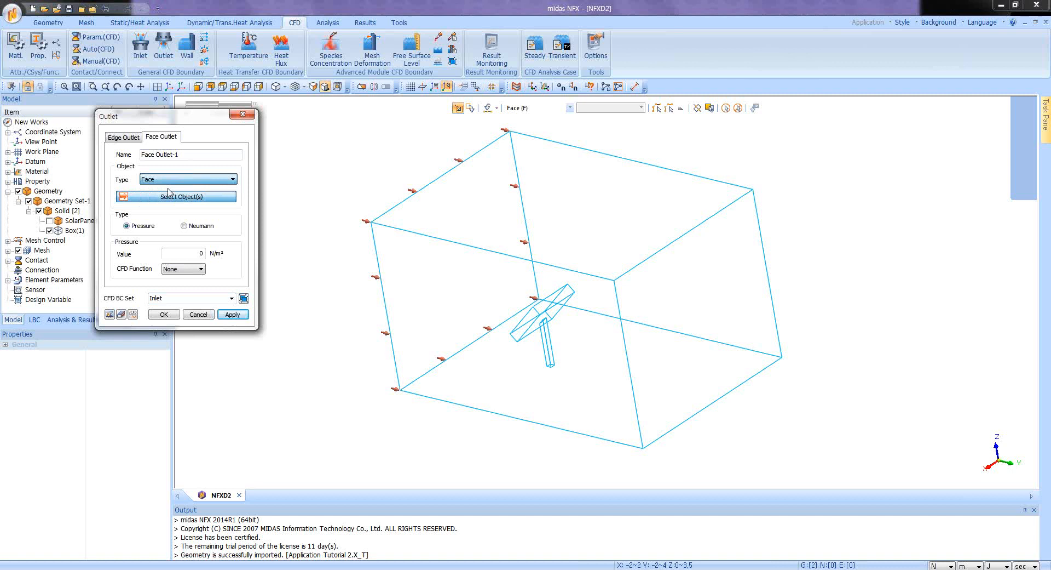
{"action": "left_click", "coordinate": [705, 363]}
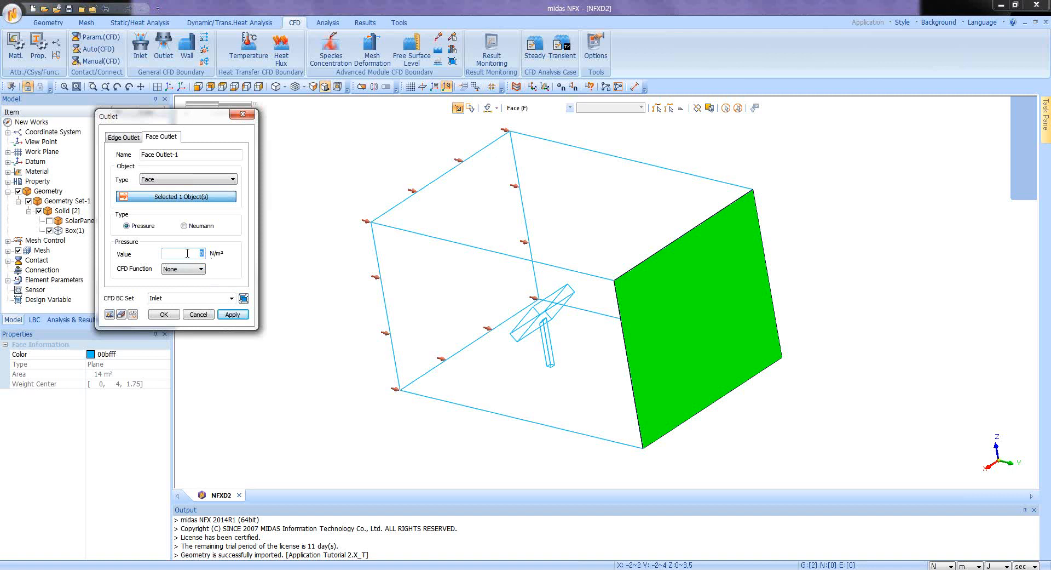
{"action": "left_click", "coordinate": [172, 314]}
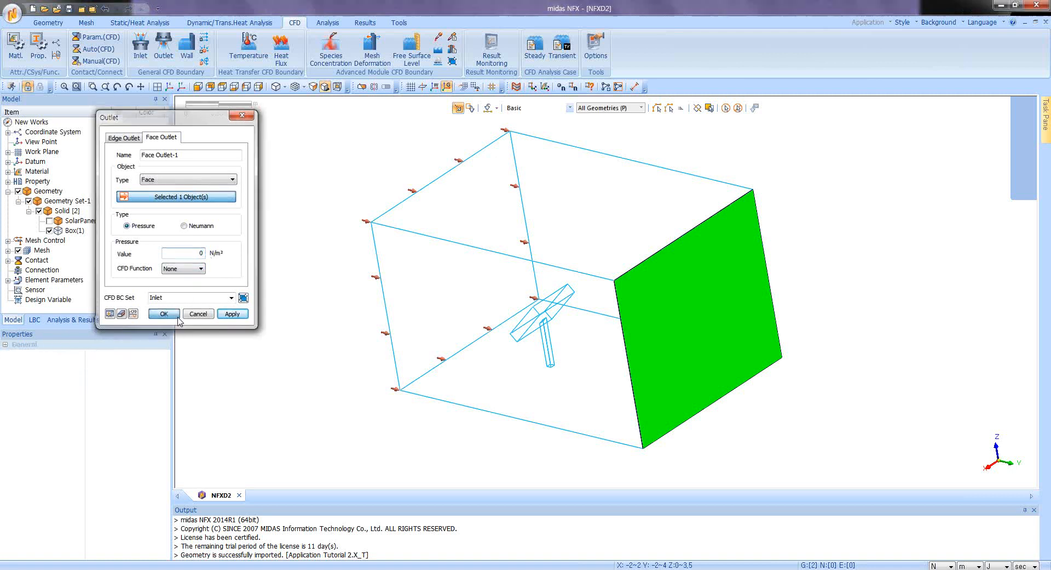
Start a face wall boundary and select all the solar panel cutout's faces plus the box's floor face.
{"action": "middle_click_drag", "start_coordinate": [447, 346], "coordinate": [552, 356]}
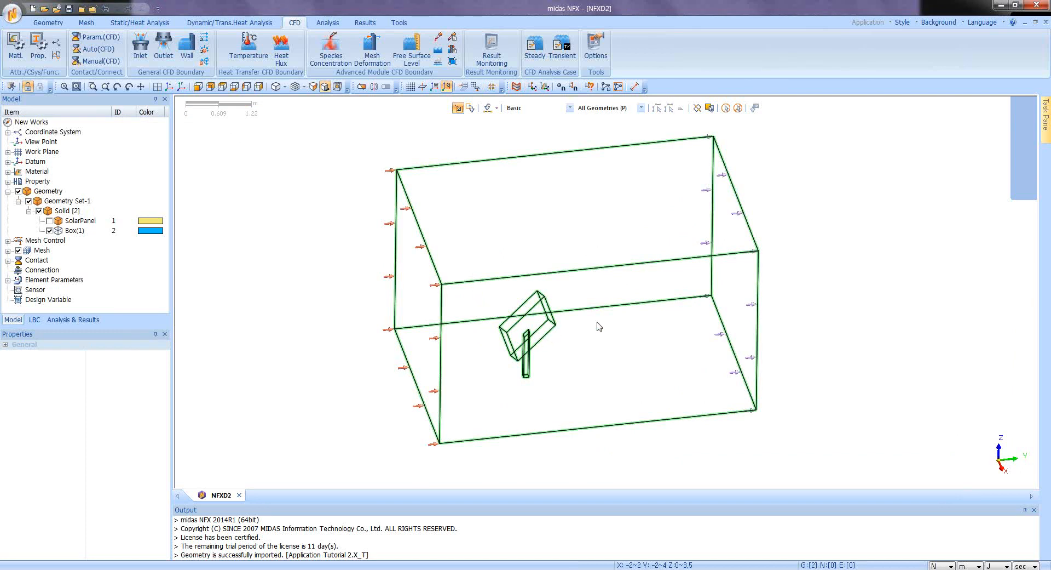
{"action": "middle_click_drag", "start_coordinate": [599, 310], "coordinate": [598, 312]}
{"action": "scroll", "coordinate": [596, 313], "scroll_direction": "down", "scroll_amount": 1}
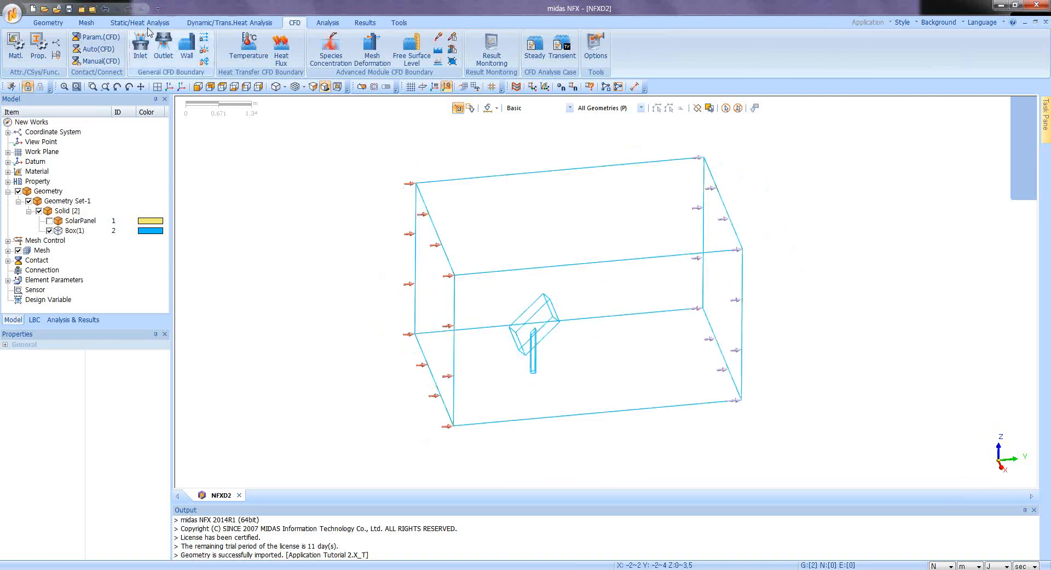
{"action": "left_click", "coordinate": [186, 47]}
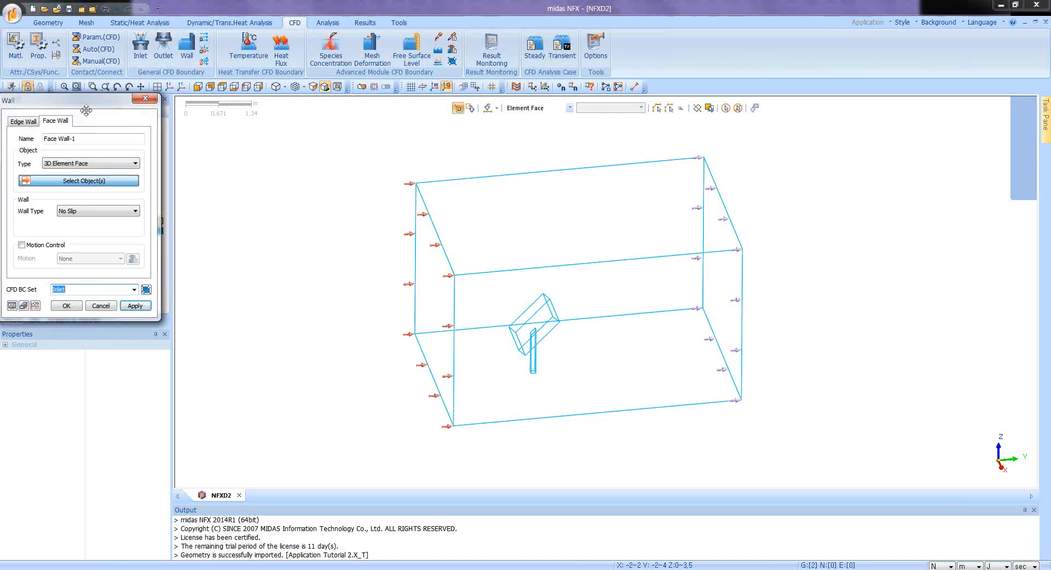
{"action": "left_click_drag", "start_coordinate": [82, 101], "coordinate": [301, 162]}
{"action": "left_click", "coordinate": [302, 224]}
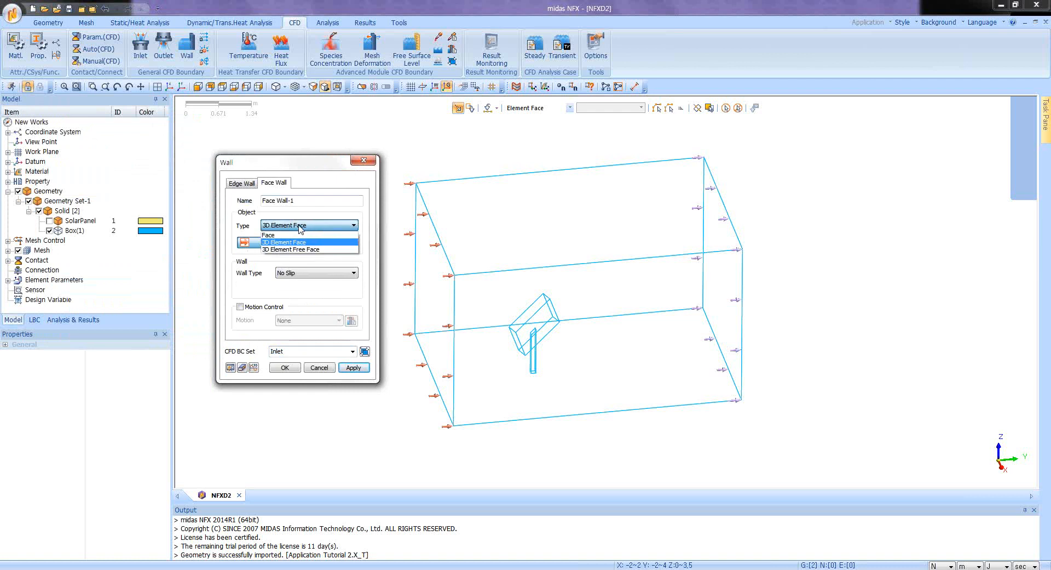
{"action": "left_click", "coordinate": [301, 235]}
{"action": "left_click_drag", "start_coordinate": [481, 284], "coordinate": [583, 402]}
{"action": "middle_click_drag", "start_coordinate": [588, 357], "coordinate": [591, 324]}
{"action": "left_click", "coordinate": [585, 331]}
{"action": "scroll", "coordinate": [589, 321], "scroll_direction": "down", "scroll_amount": 1}
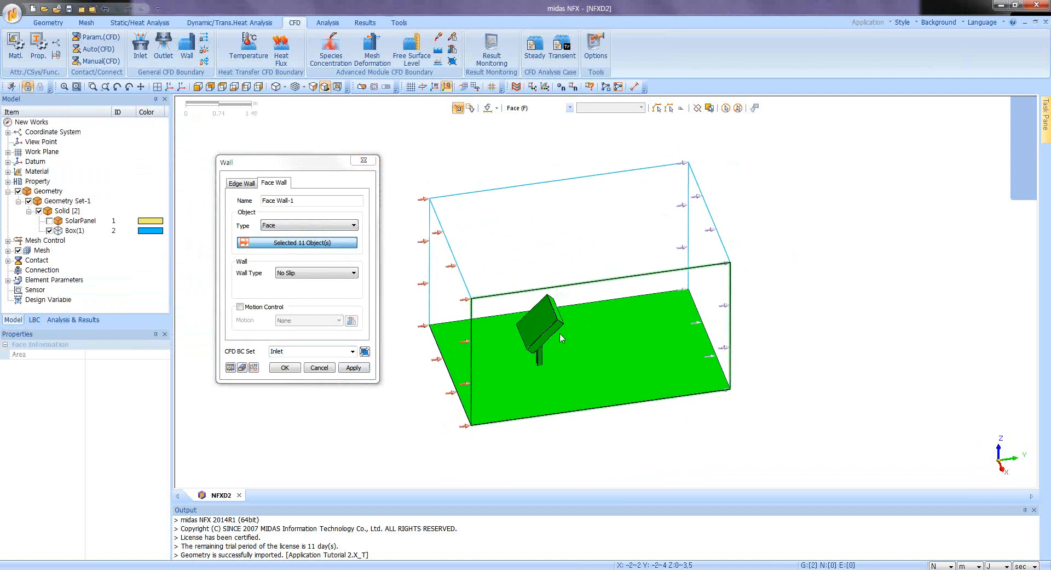
Create the wall with the No Slip type in a CFD boundary set named Wall.
{"action": "left_click", "coordinate": [308, 273]}
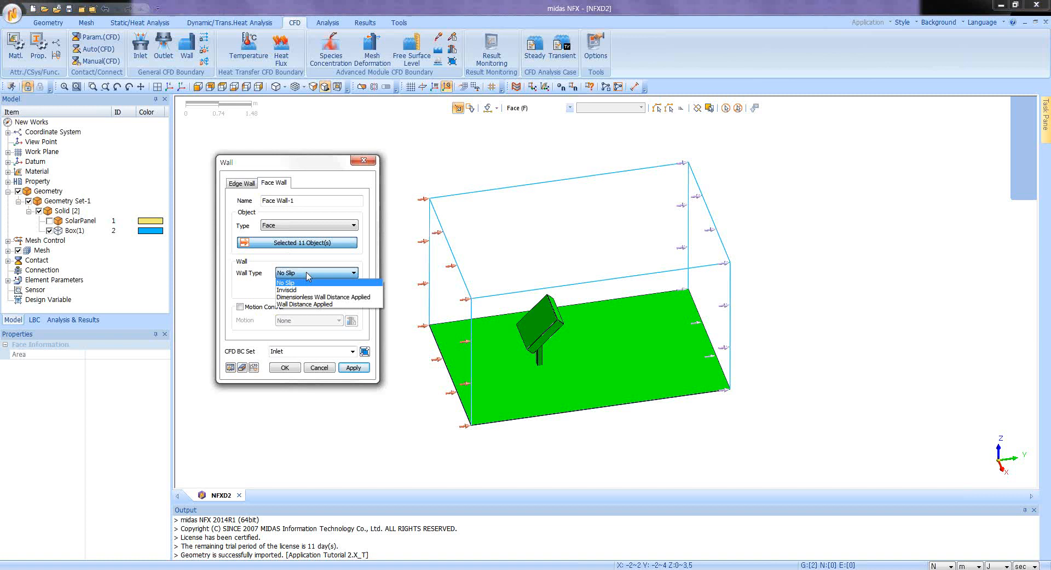
{"action": "left_click", "coordinate": [309, 274]}
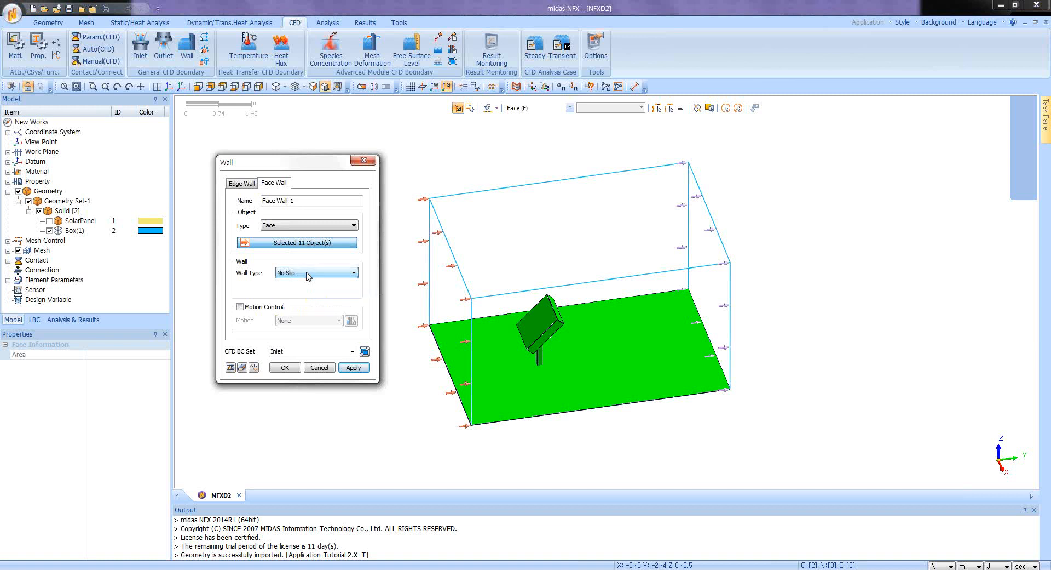
{"action": "double_click", "coordinate": [300, 351]}
{"action": "type", "text": "Wall"}
{"action": "left_click", "coordinate": [285, 367]}
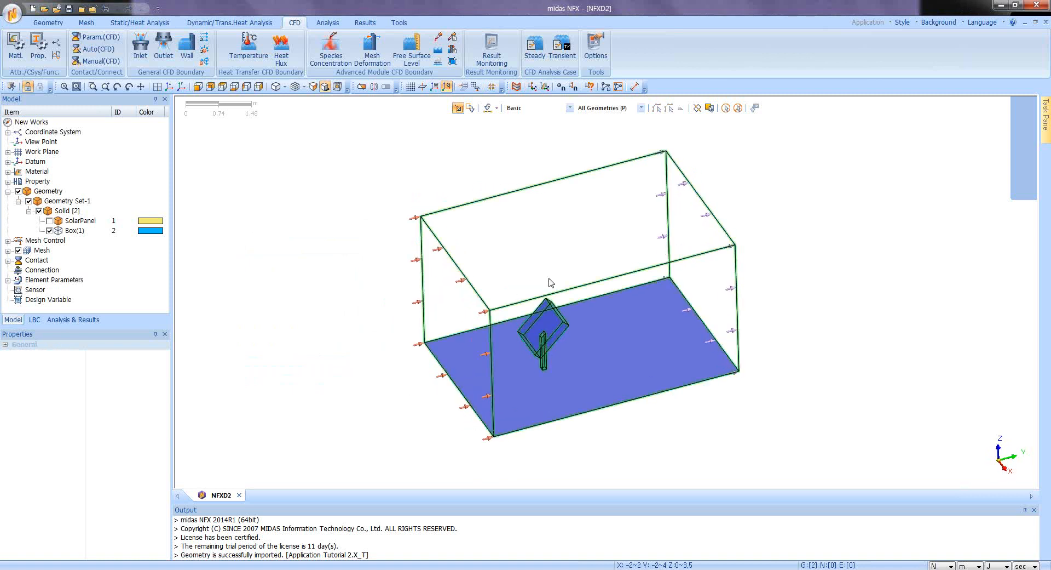
{"action": "scroll", "coordinate": [550, 284], "scroll_direction": "up", "scroll_amount": 3}
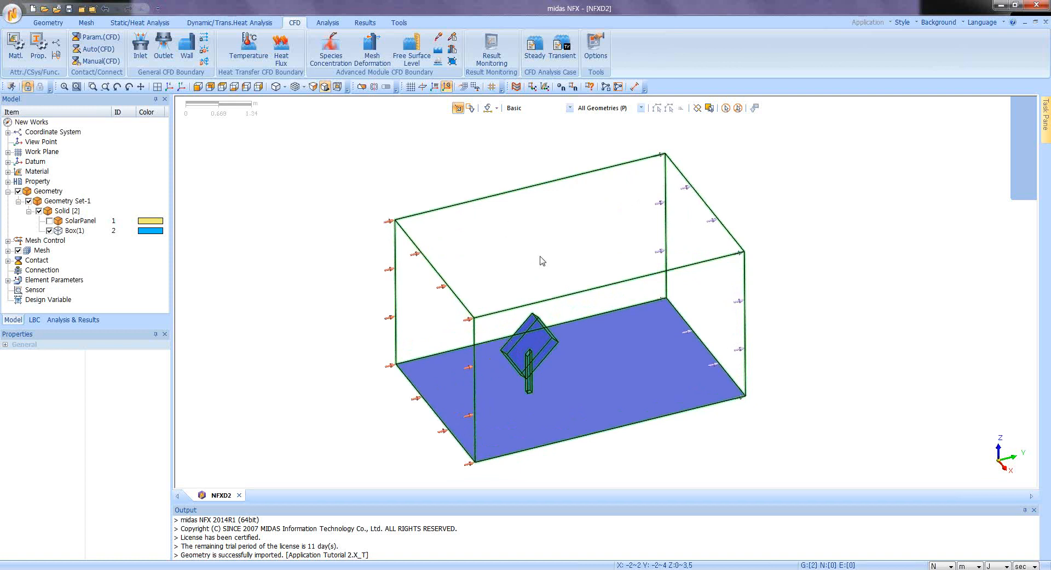
{"action": "middle_click_drag", "start_coordinate": [540, 255], "coordinate": [539, 251]}
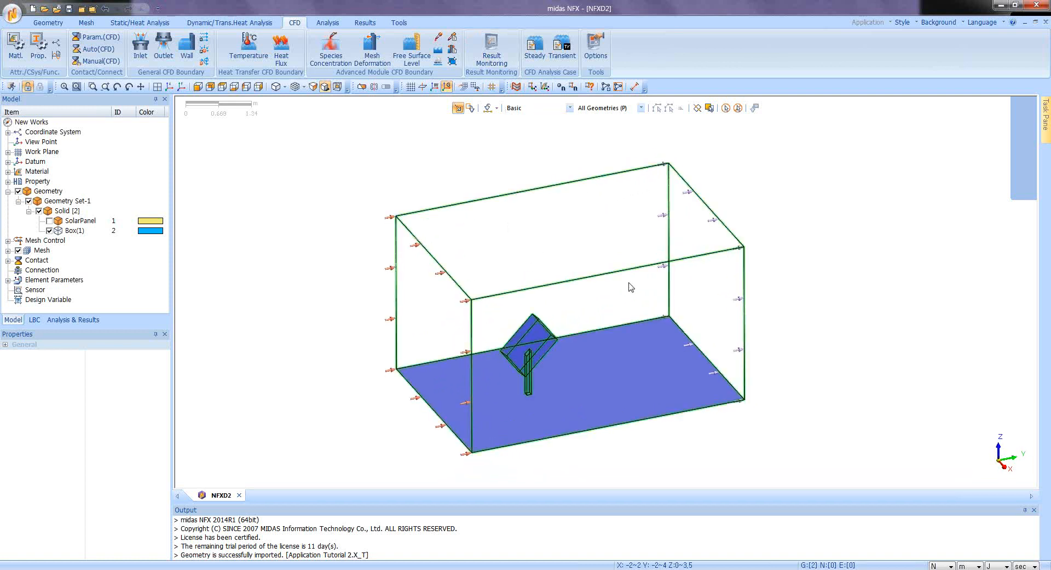
{"action": "middle_click_drag", "start_coordinate": [521, 332], "coordinate": [525, 341]}
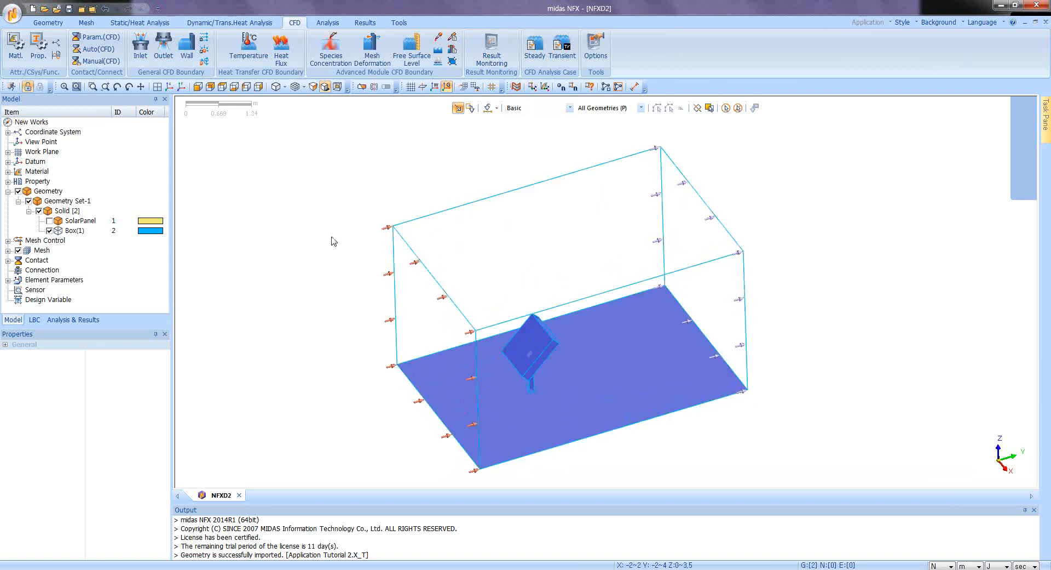
{"action": "scroll", "coordinate": [341, 254], "scroll_direction": "down", "scroll_amount": 1}
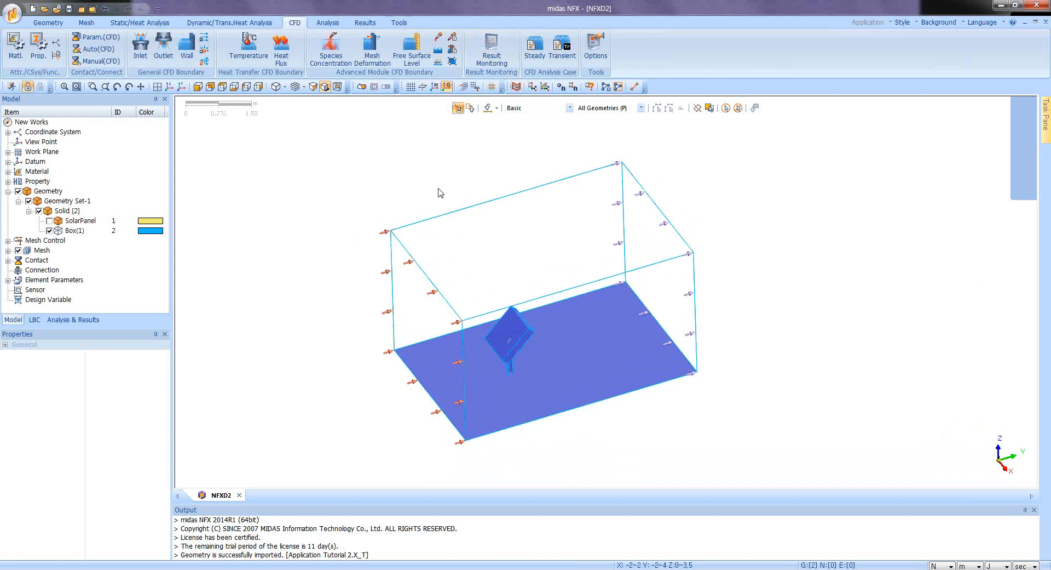
{"action": "middle_click_drag", "start_coordinate": [448, 201], "coordinate": [447, 198]}
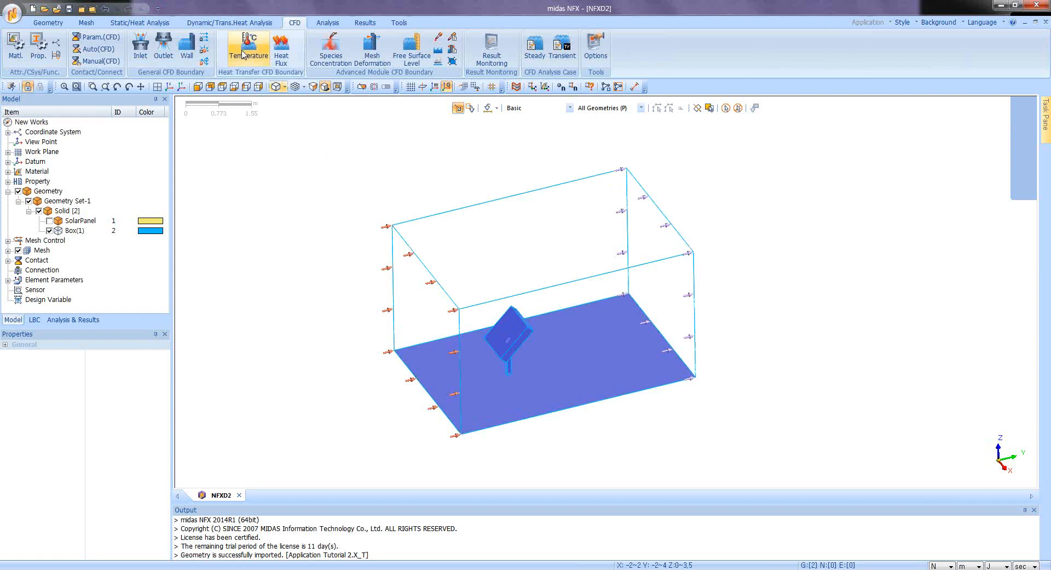
Apply a face velocity condition with only Vz = 0 m/sec to the box's top face, in a boundary set named VzTop.
{"action": "left_click", "coordinate": [204, 40]}
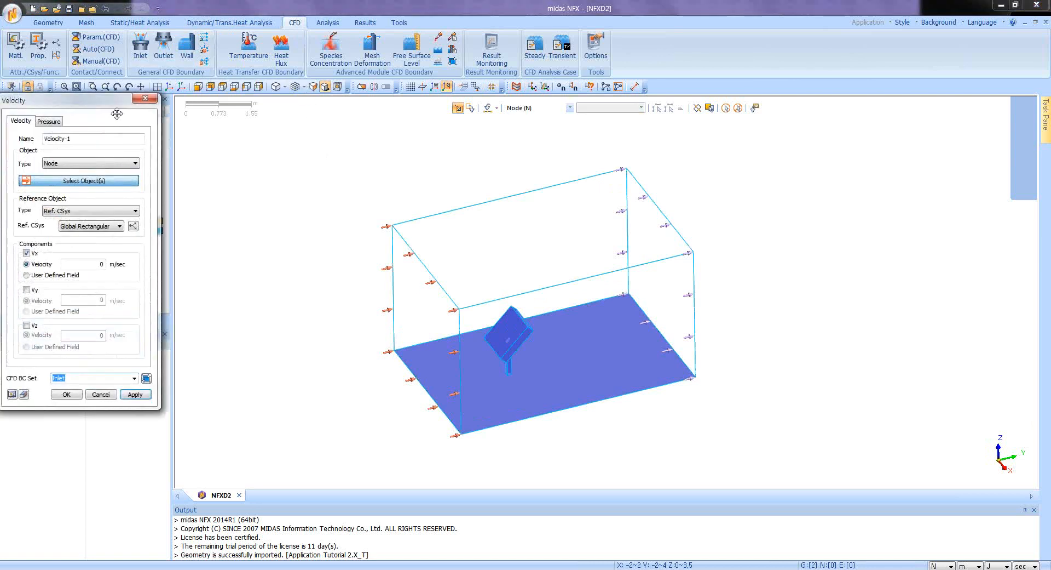
{"action": "left_click_drag", "start_coordinate": [120, 114], "coordinate": [312, 159]}
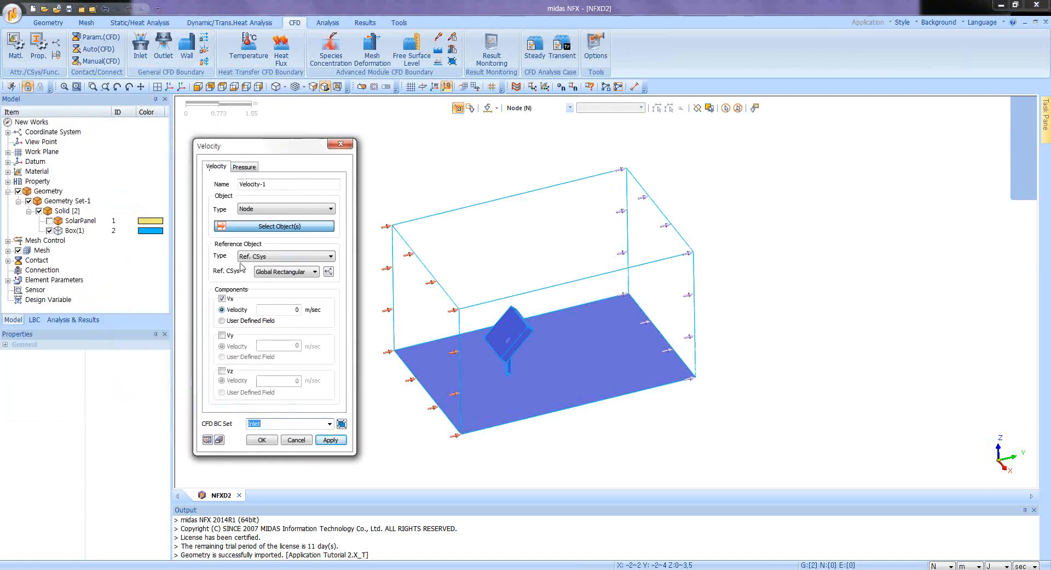
{"action": "left_click", "coordinate": [281, 209]}
{"action": "left_click", "coordinate": [247, 233]}
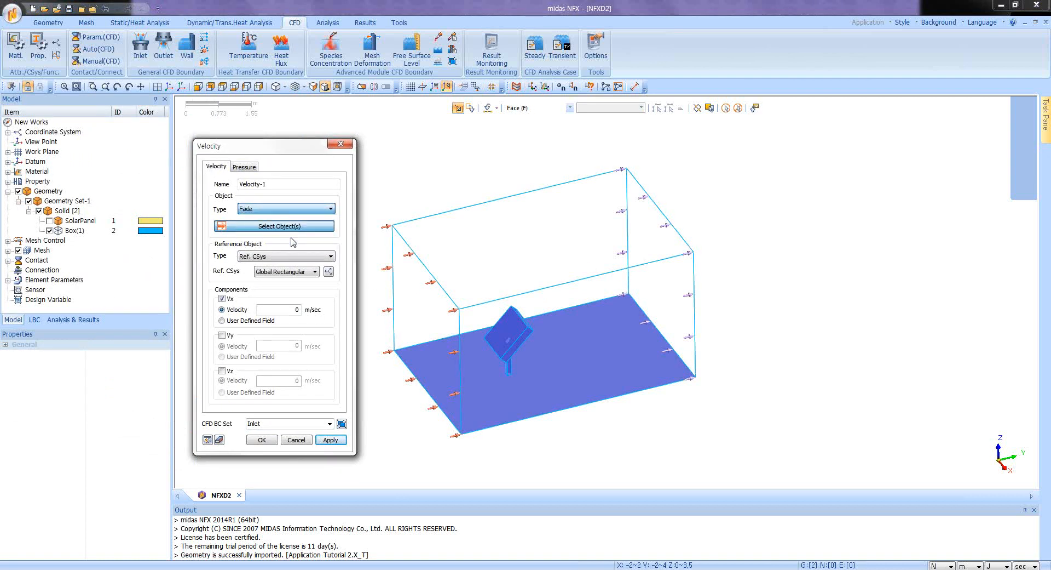
{"action": "left_click", "coordinate": [222, 298]}
{"action": "left_click", "coordinate": [222, 370]}
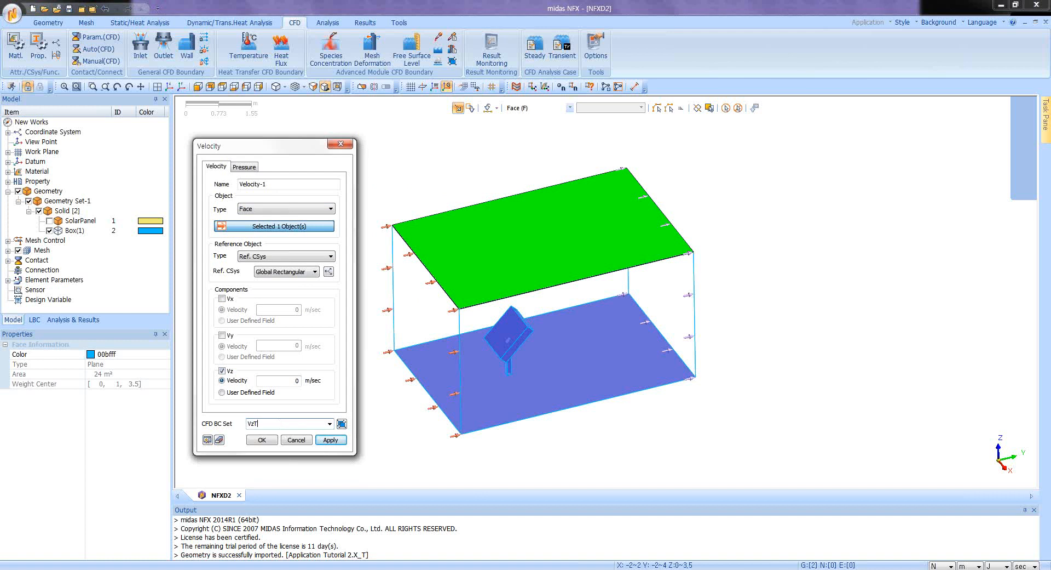
{"action": "left_click", "coordinate": [331, 439]}
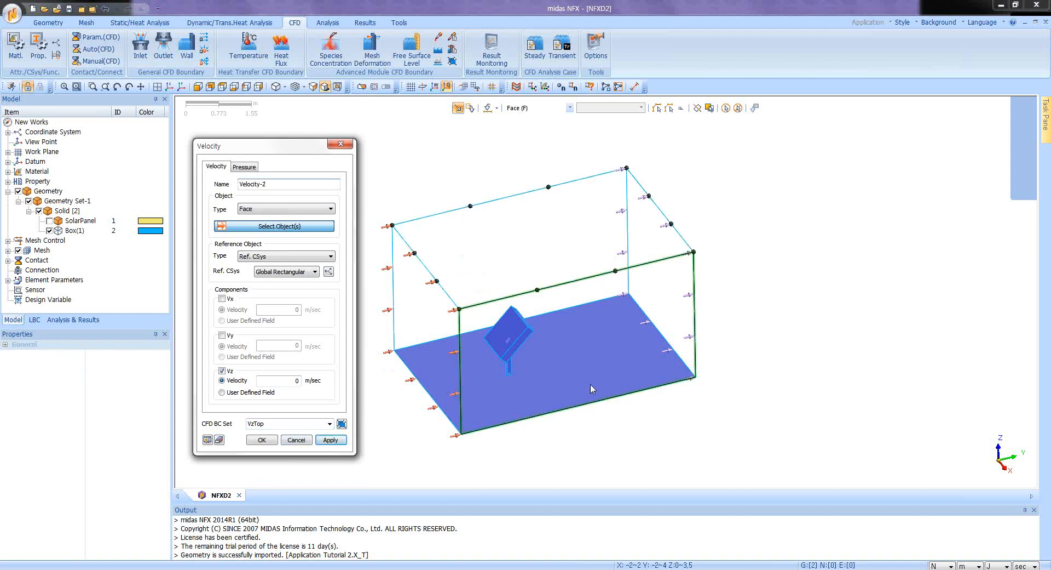
Create a velocity condition with only Vx = 0 m/sec on the box's two side faces, in a boundary set named VxSides.
{"action": "left_click", "coordinate": [474, 372]}
{"action": "middle_click_drag", "start_coordinate": [474, 367], "coordinate": [495, 366]}
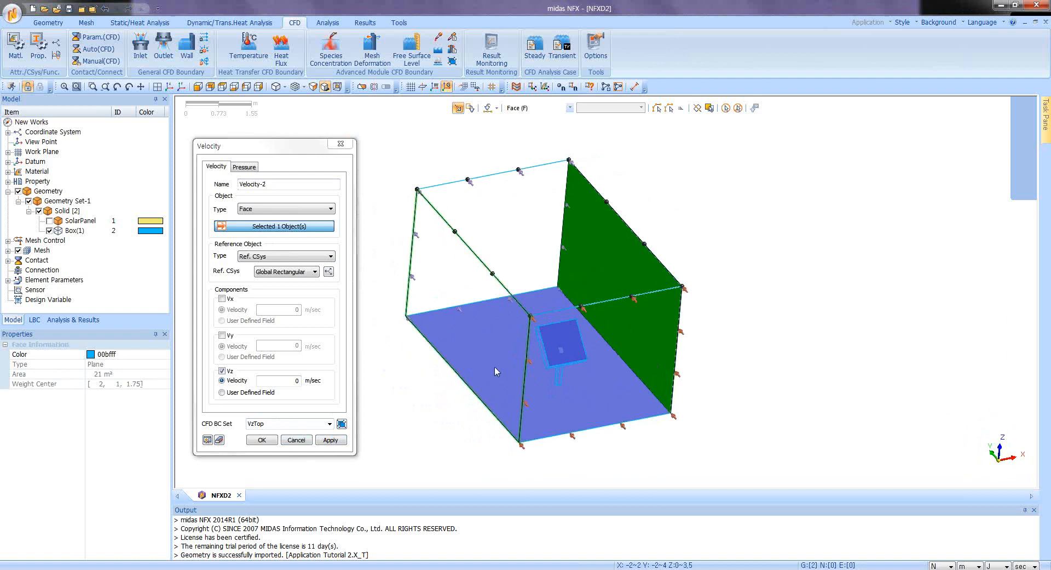
{"action": "left_click", "coordinate": [494, 363]}
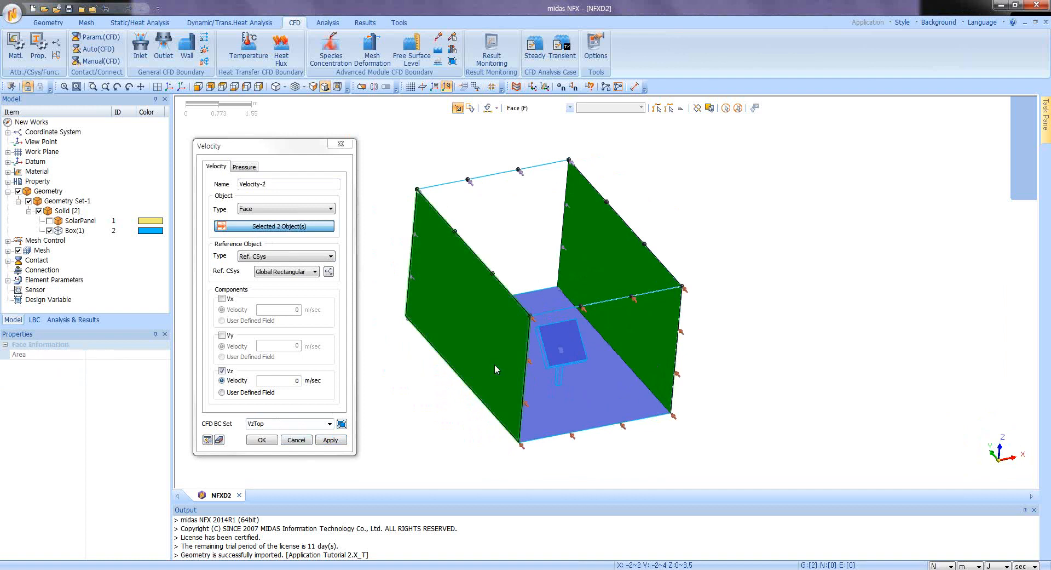
{"action": "left_click", "coordinate": [222, 371]}
{"action": "left_click", "coordinate": [222, 299]}
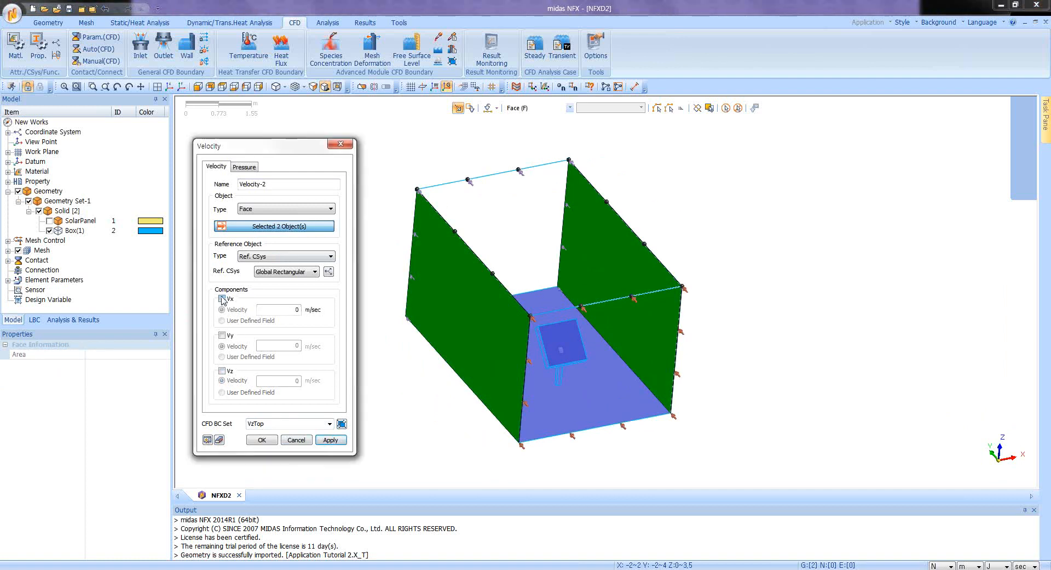
{"action": "double_click", "coordinate": [279, 424]}
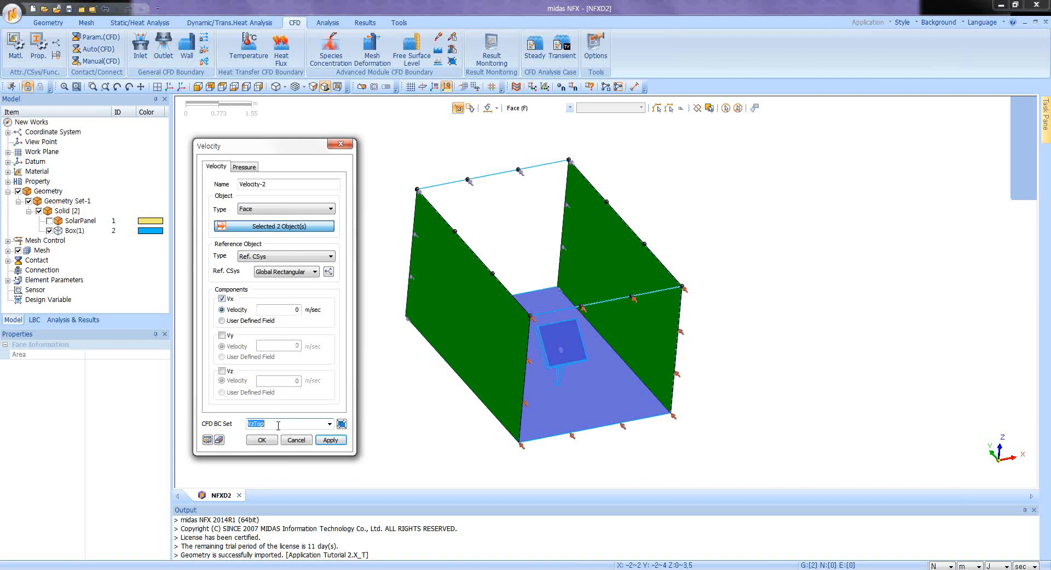
{"action": "type", "text": "VxSides"}
{"action": "left_click", "coordinate": [261, 439]}
{"action": "middle_click_drag", "start_coordinate": [597, 403], "coordinate": [480, 359]}
{"action": "middle_click_drag", "start_coordinate": [732, 219], "coordinate": [508, 282]}
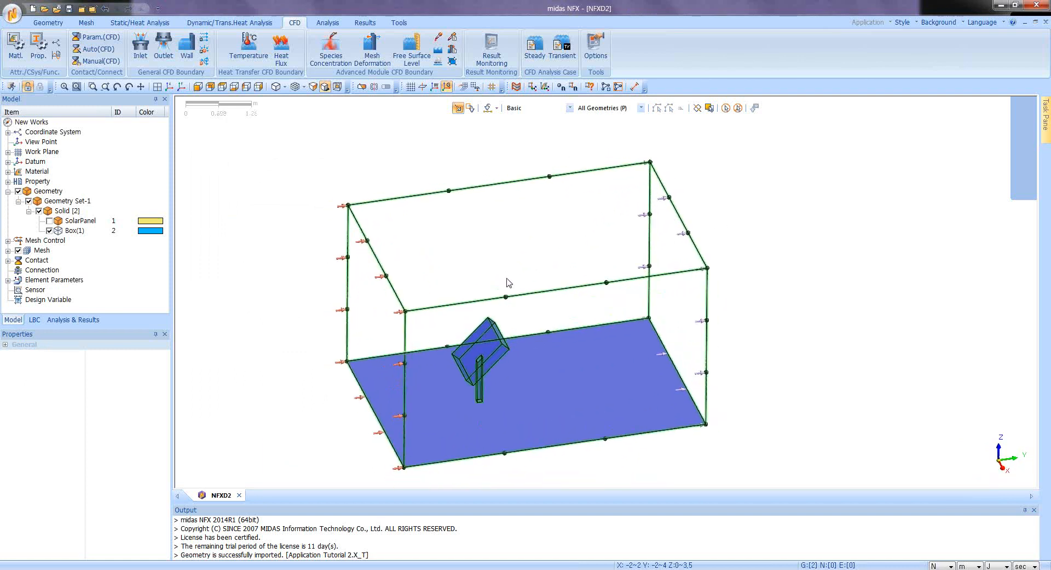
{"action": "middle_click_drag", "start_coordinate": [509, 326], "coordinate": [432, 335]}
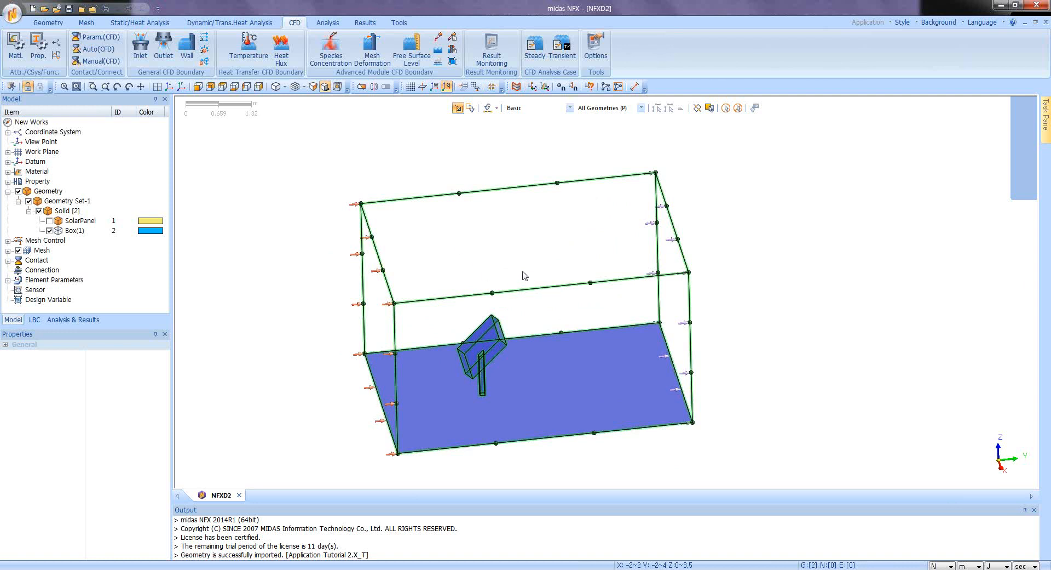
Start an edge mesh size control and select all 24 edges of the solar panel and its post.
{"action": "left_click", "coordinate": [86, 23]}
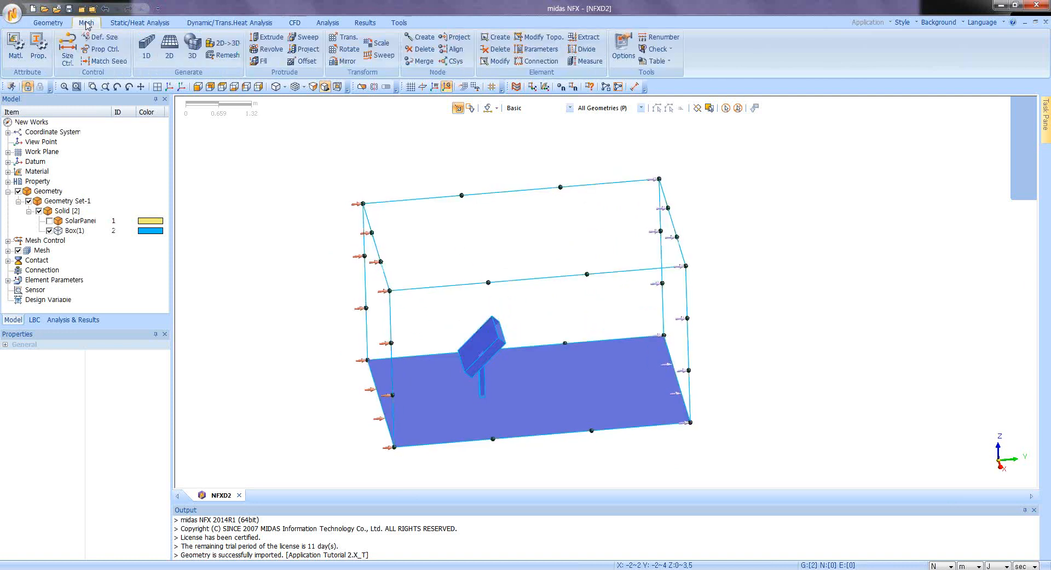
{"action": "middle_click_drag", "start_coordinate": [320, 320], "coordinate": [332, 321]}
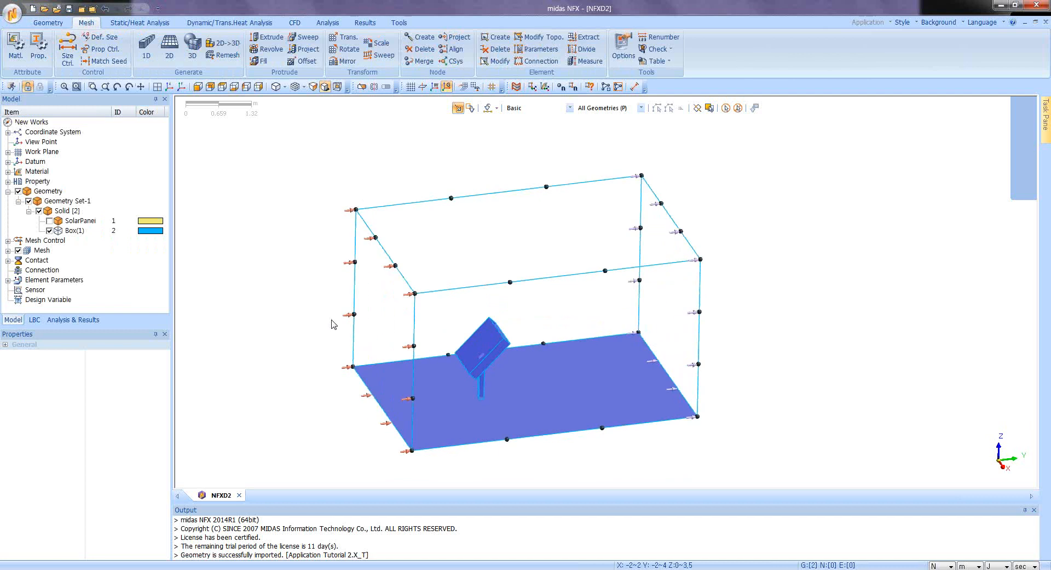
{"action": "scroll", "coordinate": [332, 320], "scroll_direction": "up", "scroll_amount": 3}
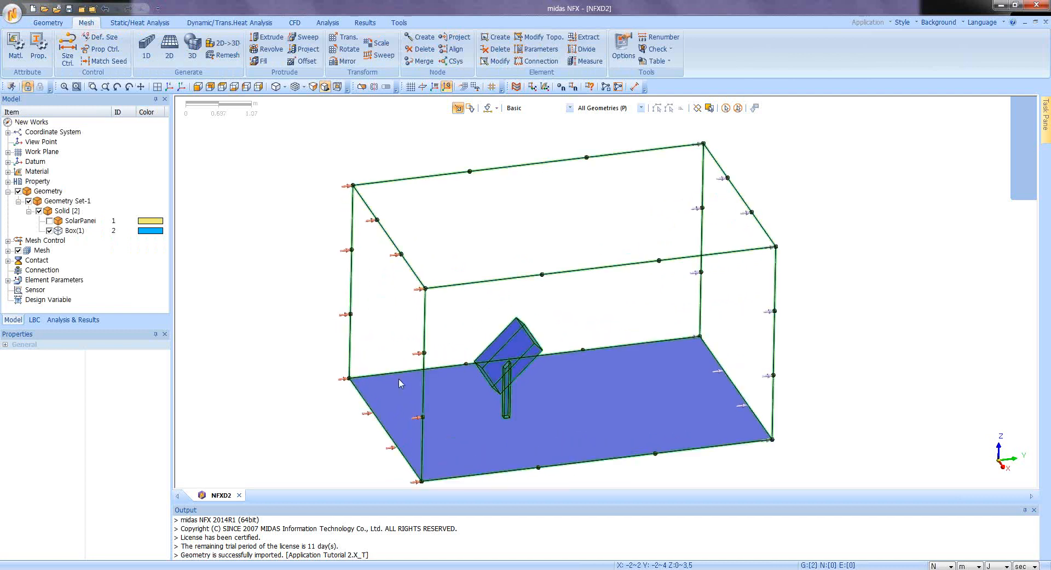
{"action": "middle_click_drag", "start_coordinate": [398, 378], "coordinate": [395, 375]}
{"action": "scroll", "coordinate": [395, 376], "scroll_direction": "down", "scroll_amount": 2}
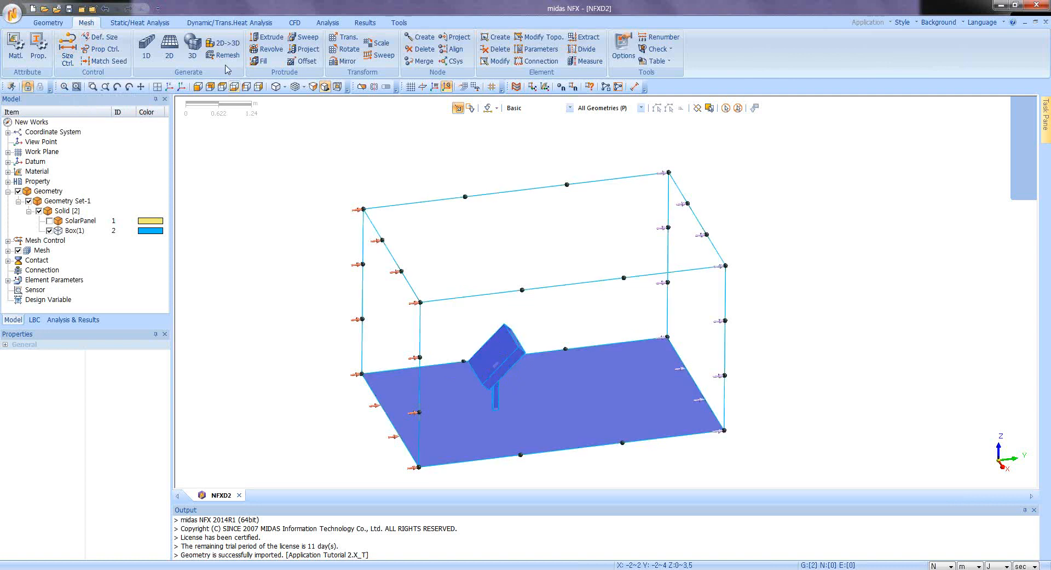
{"action": "left_click", "coordinate": [67, 49]}
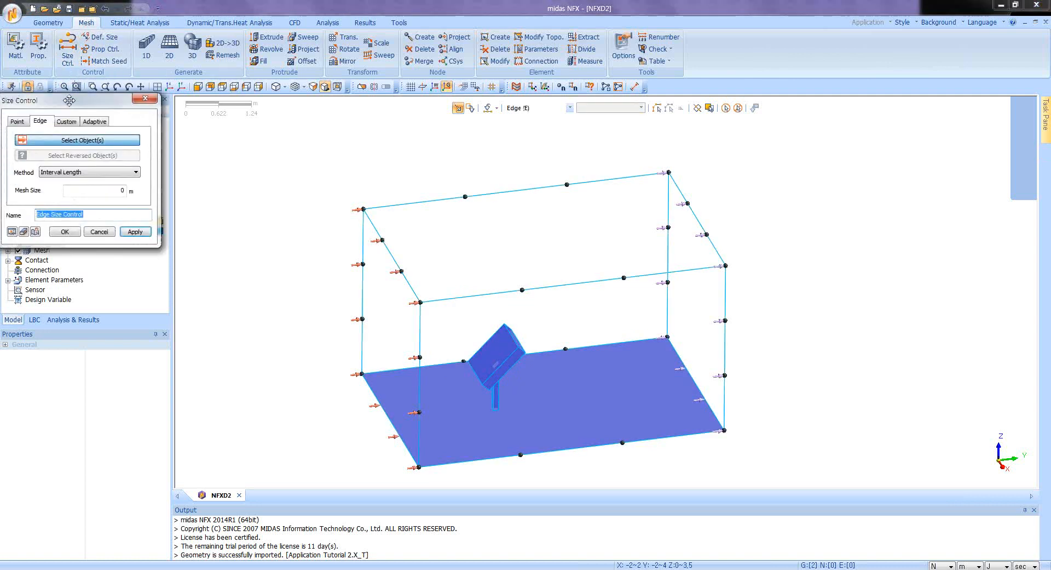
{"action": "left_click_drag", "start_coordinate": [491, 358], "coordinate": [534, 430]}
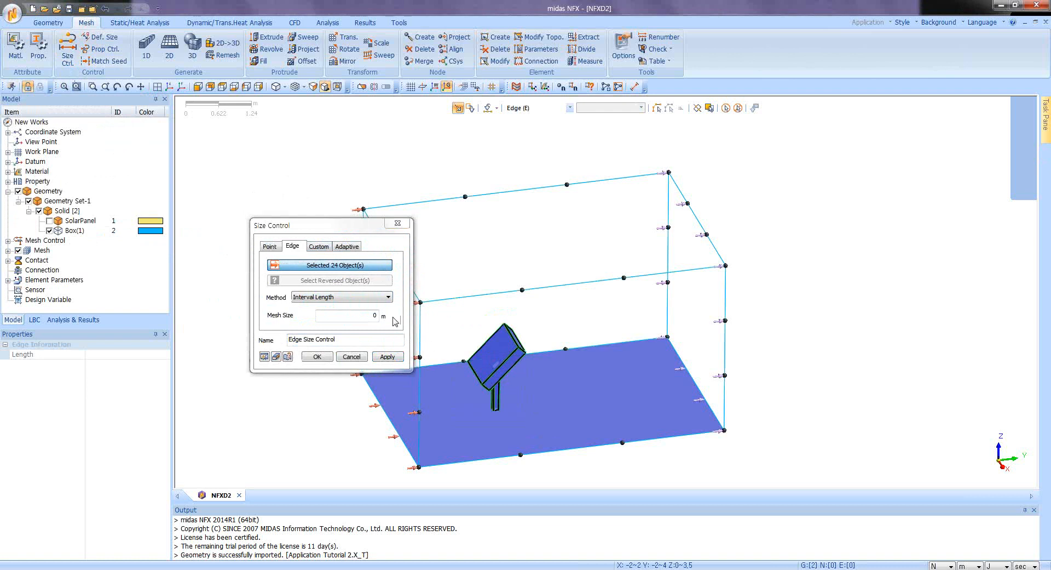
Set the interval length to 0.05 m for the selected solar panel edges, preview the seeding and create the edge size control.
{"action": "double_click", "coordinate": [366, 315]}
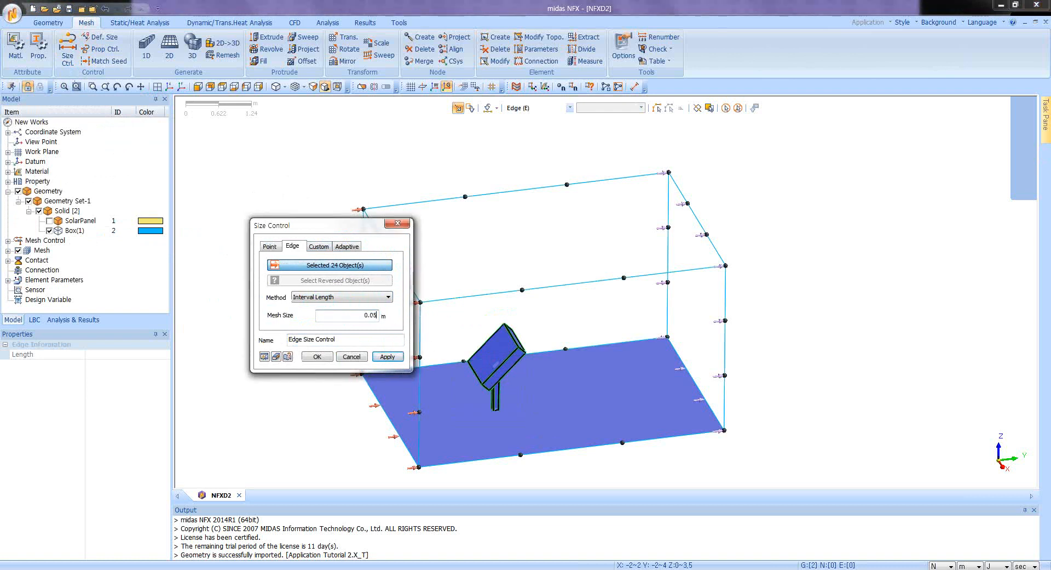
{"action": "left_click", "coordinate": [265, 357]}
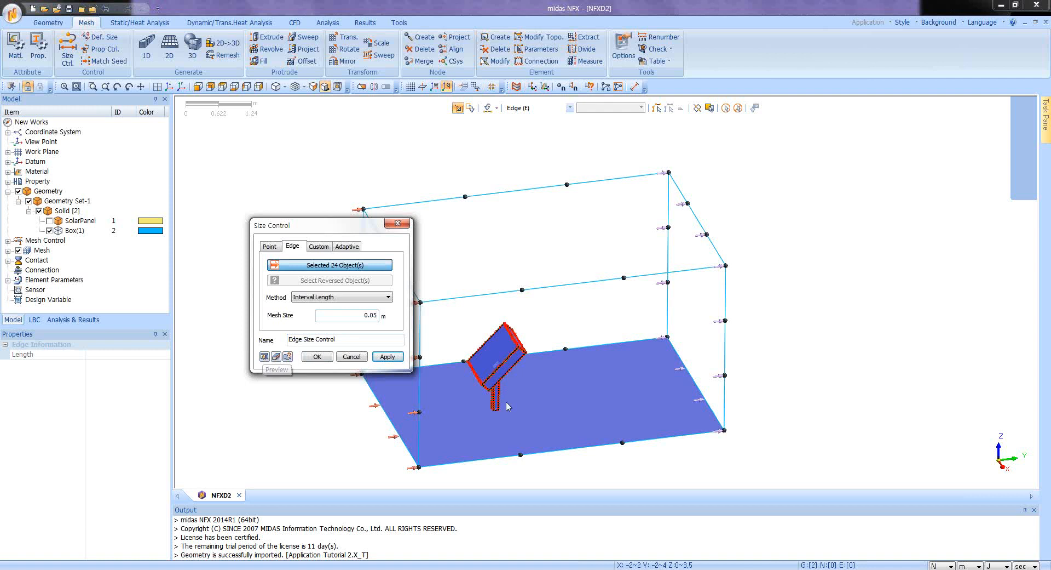
{"action": "left_click", "coordinate": [519, 390]}
{"action": "scroll", "coordinate": [518, 388], "scroll_direction": "up", "scroll_amount": 5}
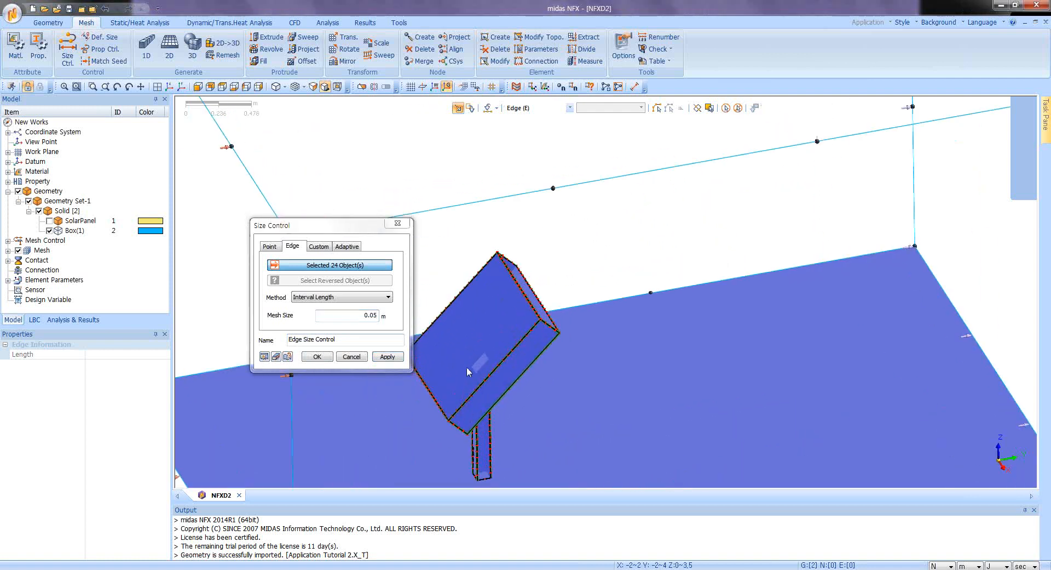
{"action": "scroll", "coordinate": [464, 409], "scroll_direction": "down", "scroll_amount": 4}
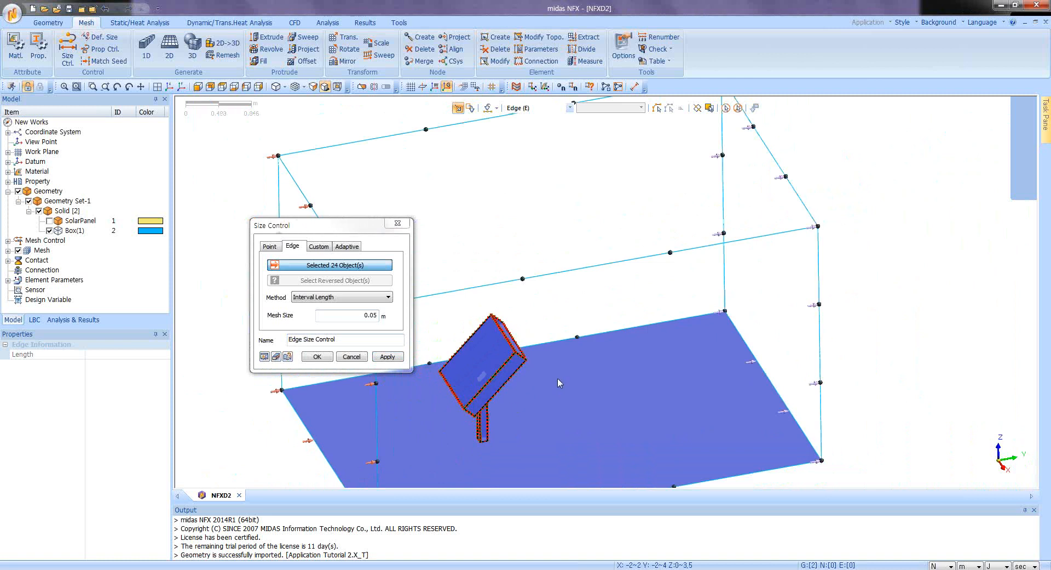
{"action": "middle_click_drag", "start_coordinate": [557, 378], "coordinate": [639, 349]}
{"action": "scroll", "coordinate": [600, 360], "scroll_direction": "down", "scroll_amount": 2}
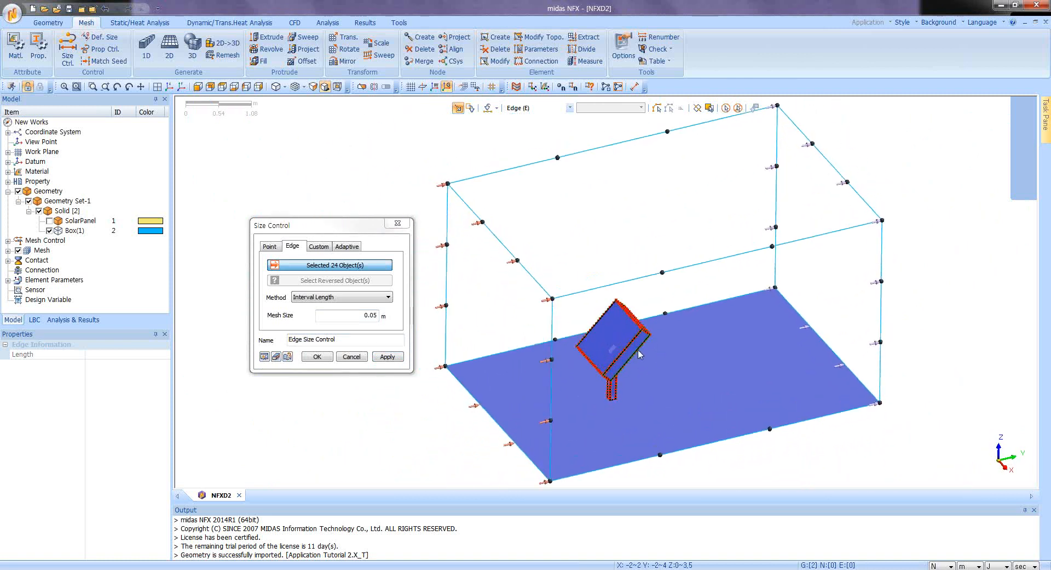
{"action": "left_click", "coordinate": [317, 357]}
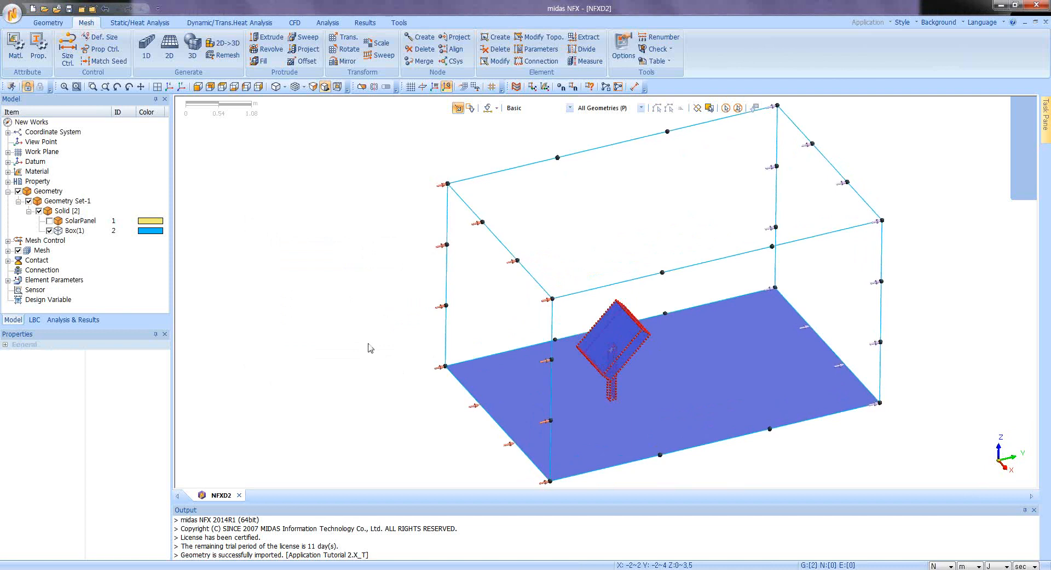
Generate a solid mesh of the box with size 0.2, the High Speed Tetra Mesher and 3D Property, in mesh set Auto-Mesh(3D).
{"action": "middle_click_drag", "start_coordinate": [467, 380], "coordinate": [456, 379]}
{"action": "middle_click_drag", "start_coordinate": [331, 333], "coordinate": [331, 338]}
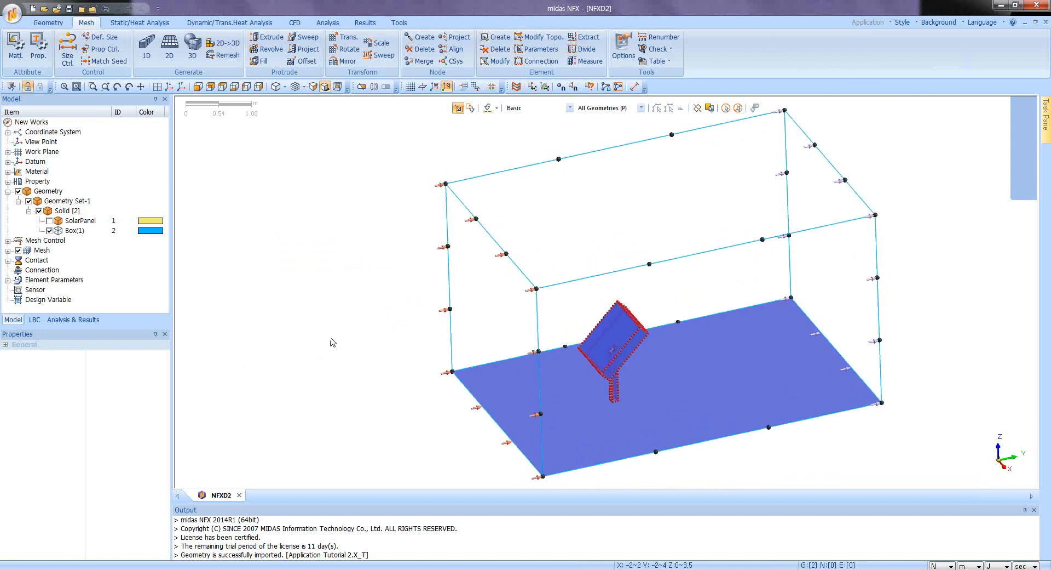
{"action": "left_click", "coordinate": [192, 47]}
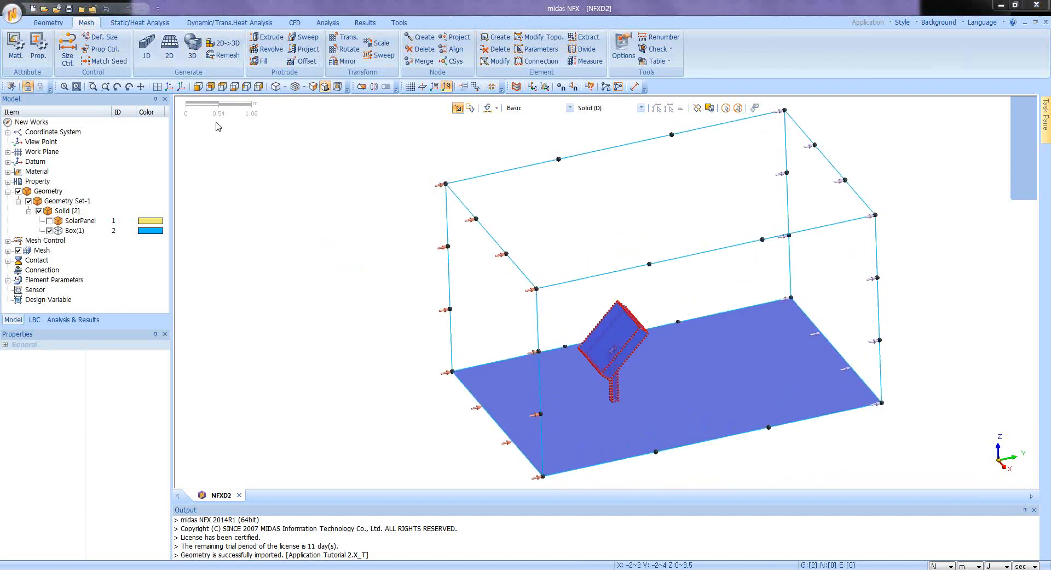
{"action": "left_click_drag", "start_coordinate": [117, 122], "coordinate": [263, 187]}
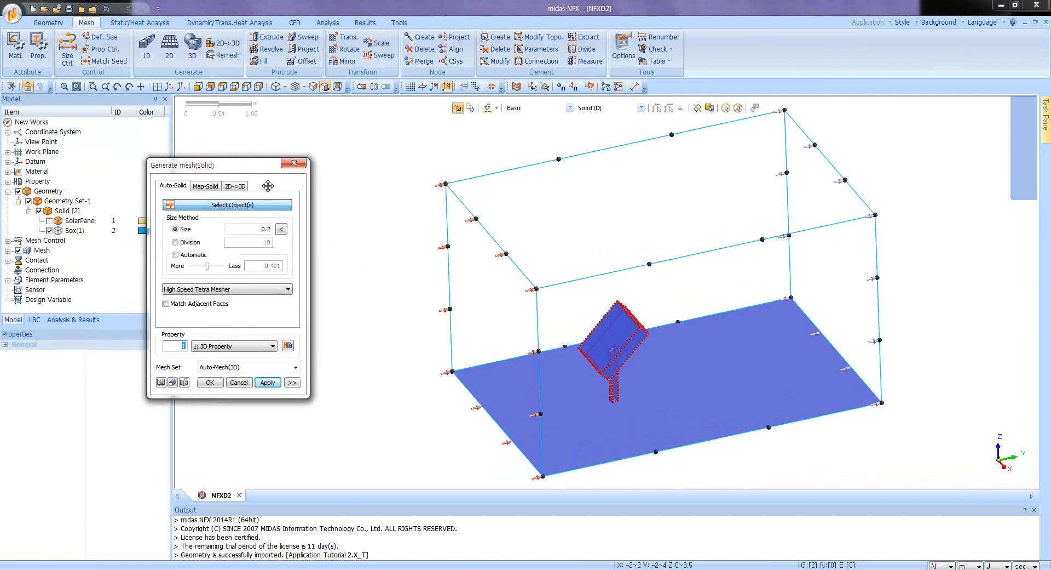
{"action": "left_click", "coordinate": [510, 258]}
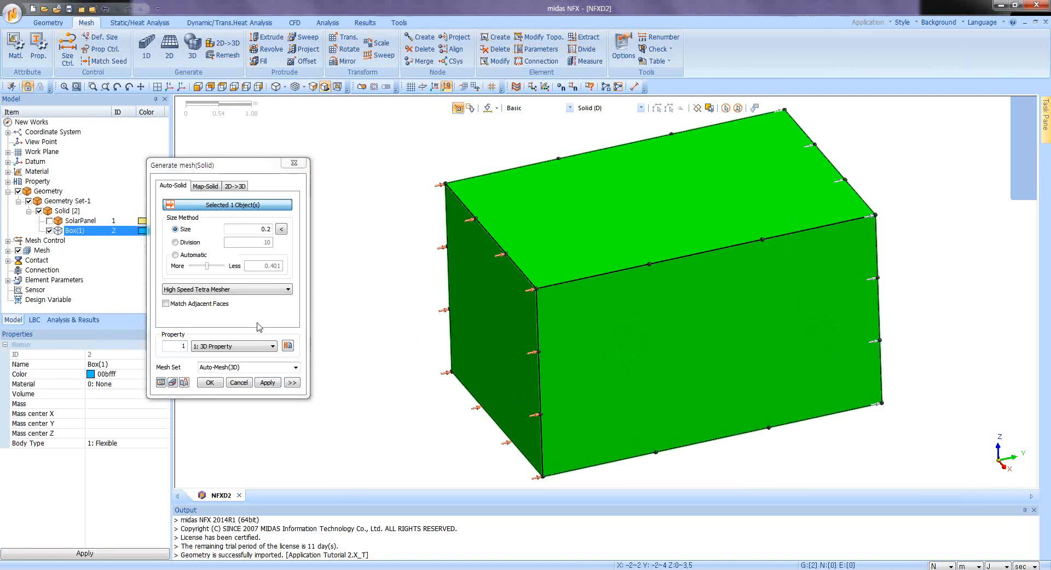
{"action": "left_click", "coordinate": [294, 383]}
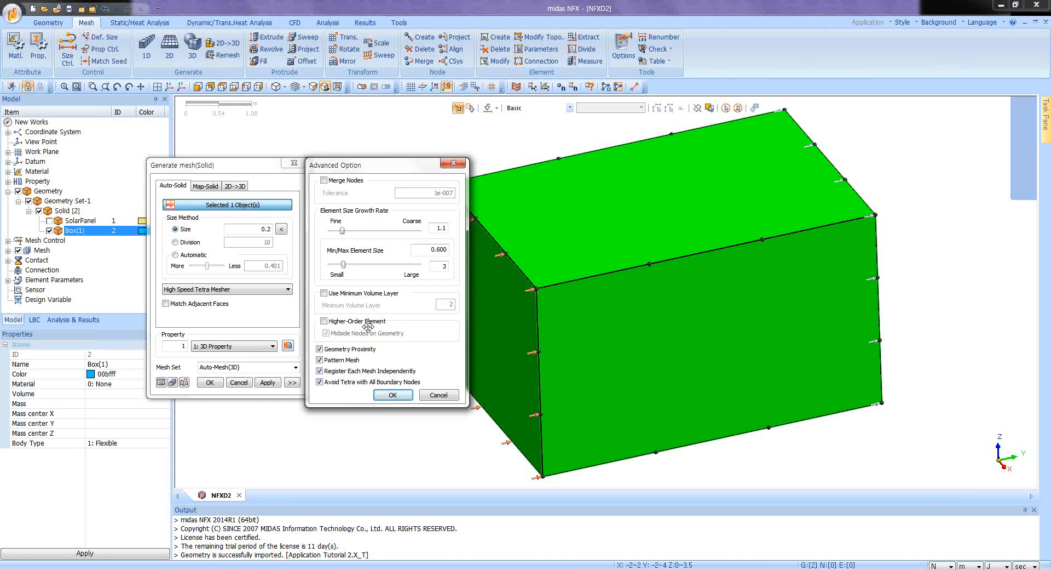
{"action": "left_click", "coordinate": [393, 395]}
{"action": "left_click", "coordinate": [394, 394]}
{"action": "double_click", "coordinate": [263, 365]}
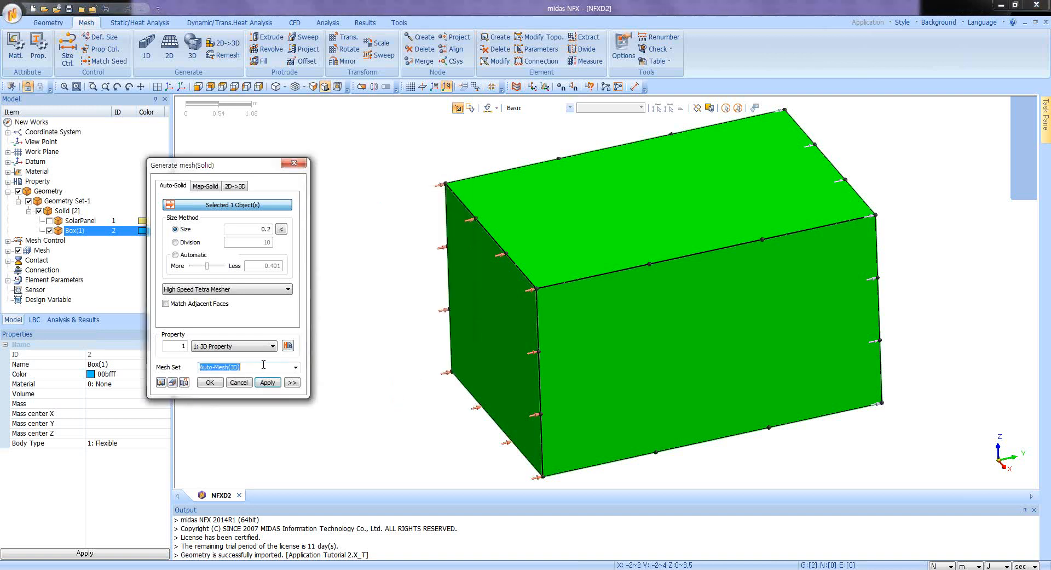
{"action": "left_click", "coordinate": [161, 382]}
{"action": "left_click", "coordinate": [210, 382]}
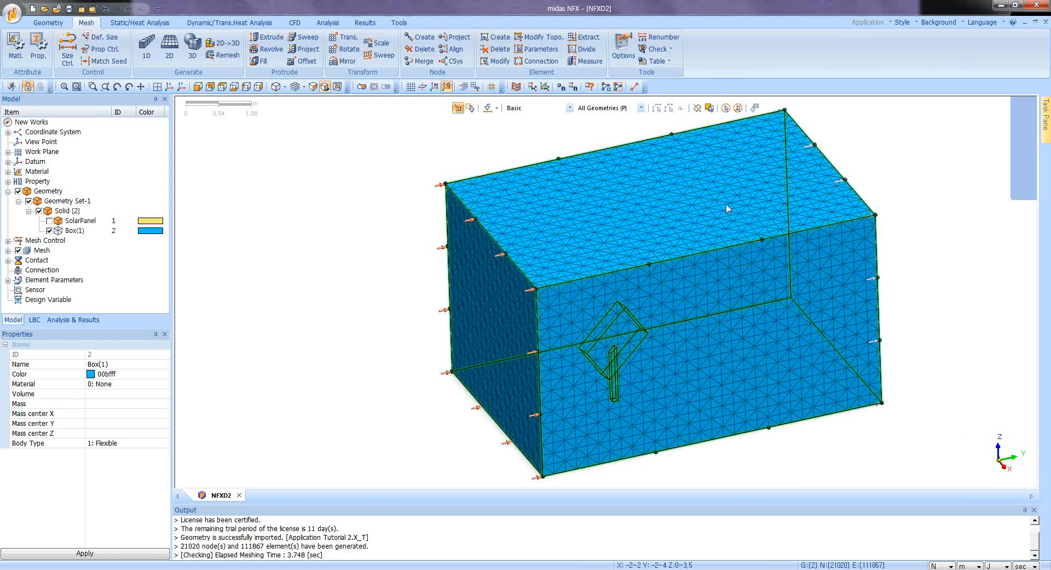
Check the mesh quality by aspect ratio only, with a threshold of 8 and the skew angle and warpage checks disabled.
{"action": "mouse_move", "coordinate": [636, 257]}
{"action": "middle_mouse_down"}
{"action": "mouse_move", "coordinate": [644, 277]}
{"action": "mouse_move", "coordinate": [643, 265]}
{"action": "middle_mouse_up"}
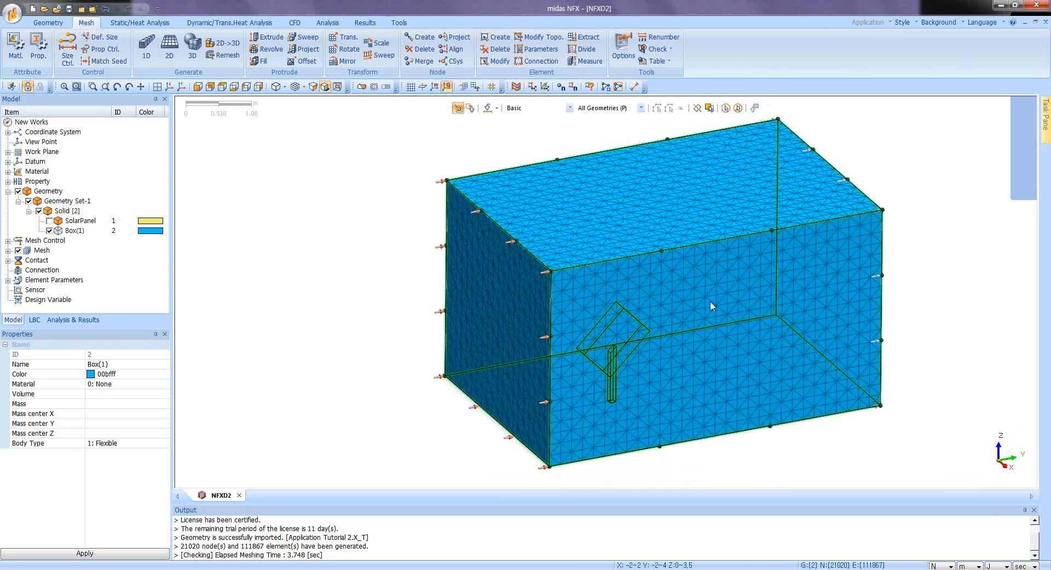
{"action": "middle_click_drag", "start_coordinate": [760, 308], "coordinate": [744, 311]}
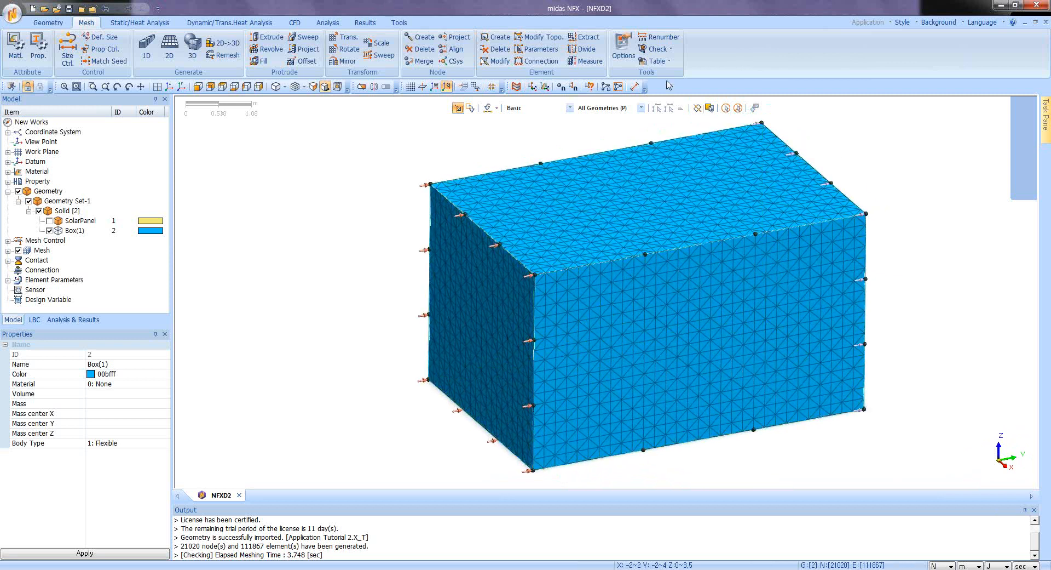
{"action": "left_click", "coordinate": [659, 49]}
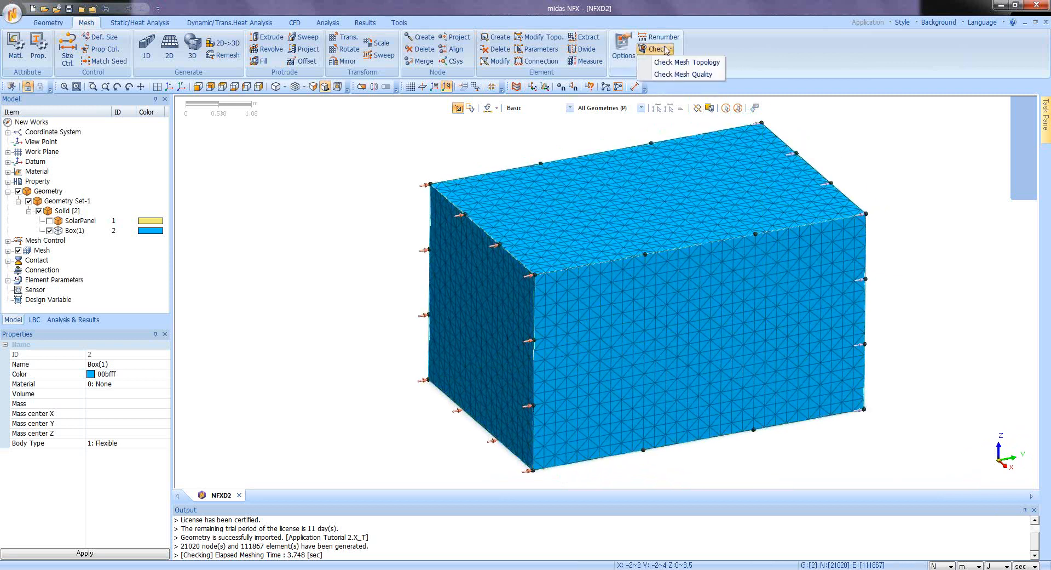
{"action": "left_click", "coordinate": [674, 74]}
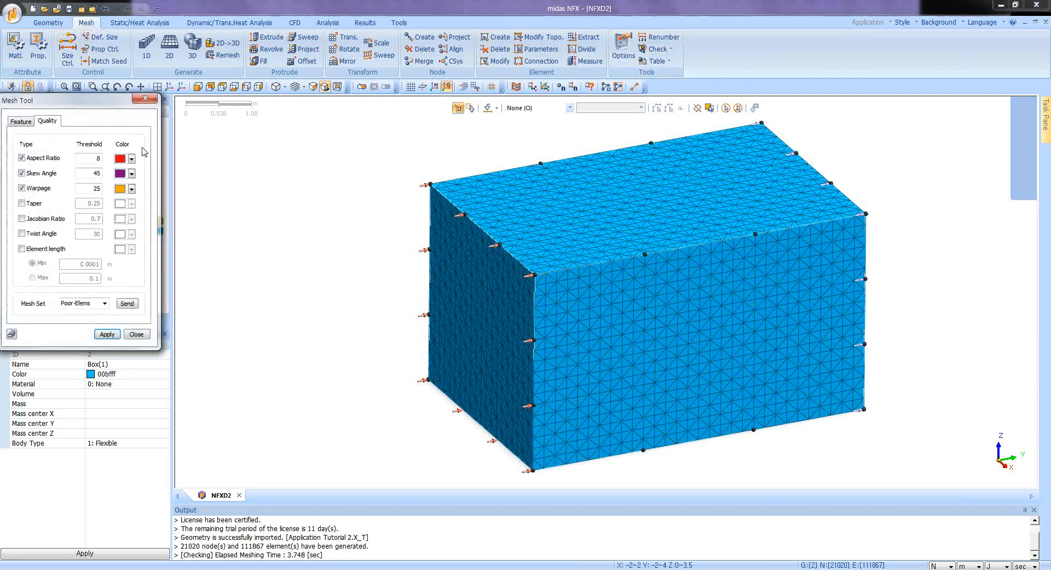
{"action": "left_click_drag", "start_coordinate": [86, 105], "coordinate": [306, 166]}
{"action": "left_click", "coordinate": [242, 233]}
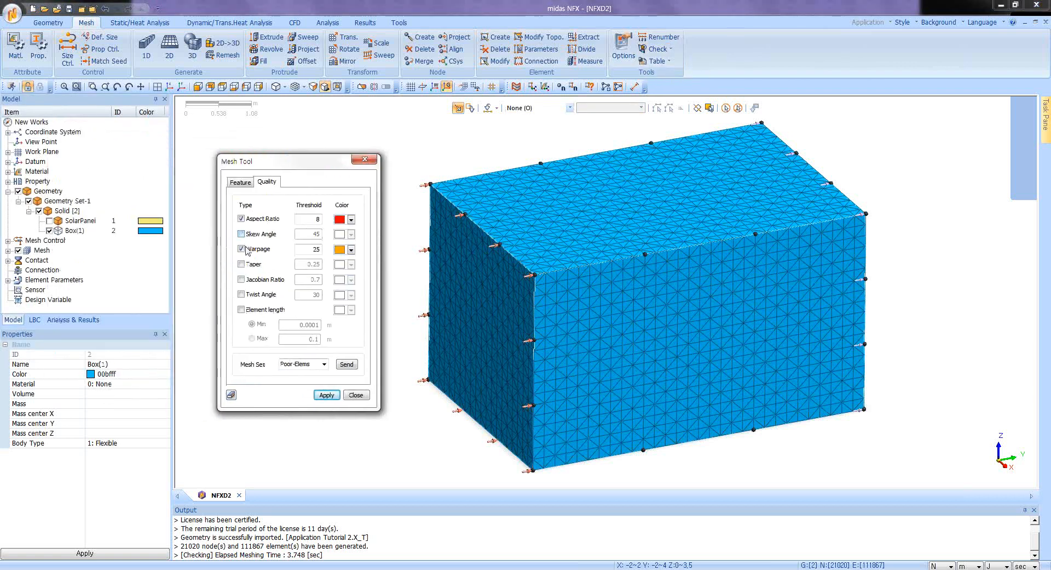
{"action": "left_click", "coordinate": [241, 249]}
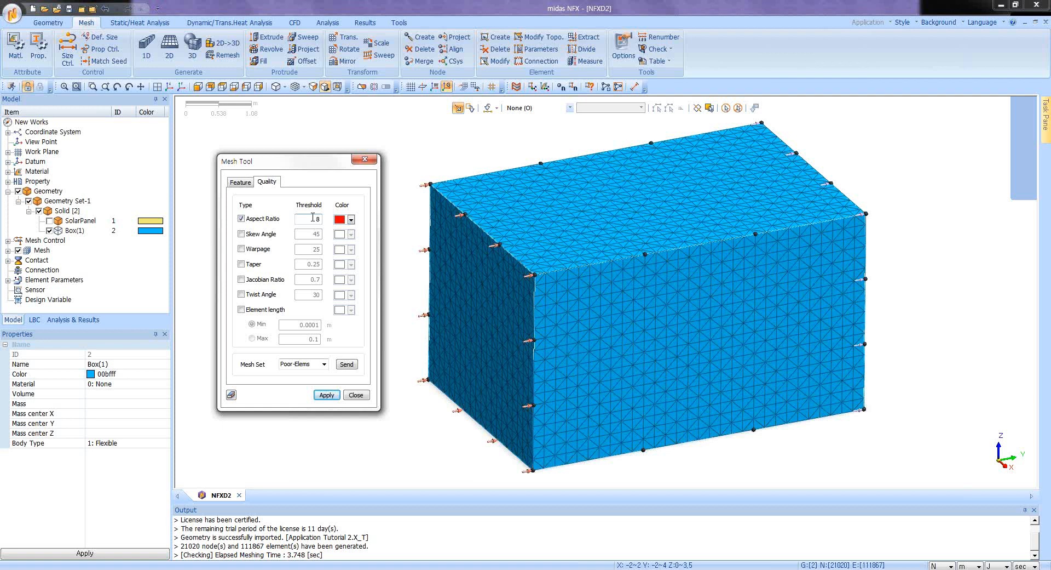
{"action": "left_click", "coordinate": [327, 394]}
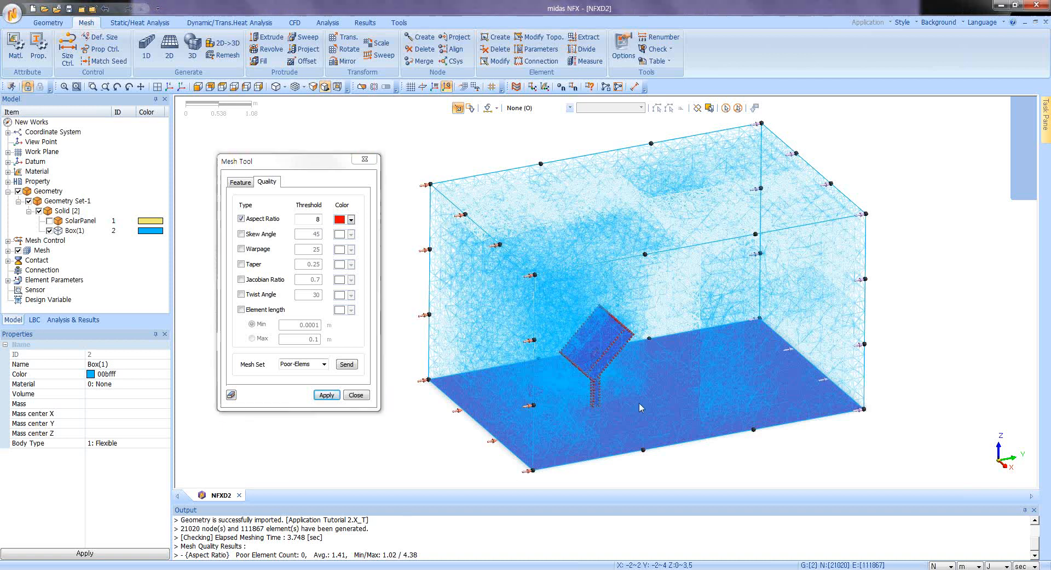
{"action": "middle_click_drag", "start_coordinate": [639, 402], "coordinate": [627, 405]}
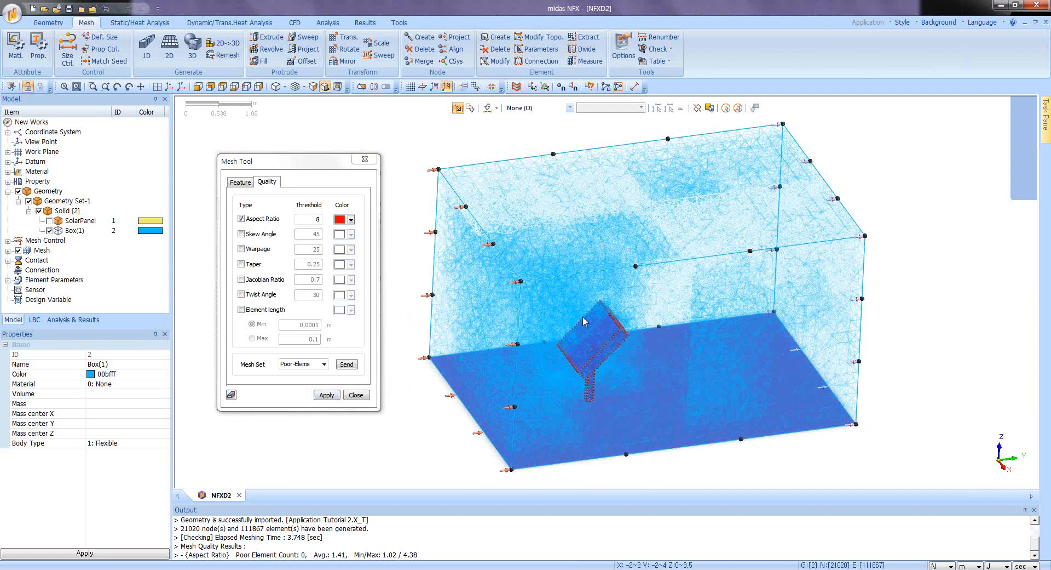
{"action": "left_click", "coordinate": [355, 396]}
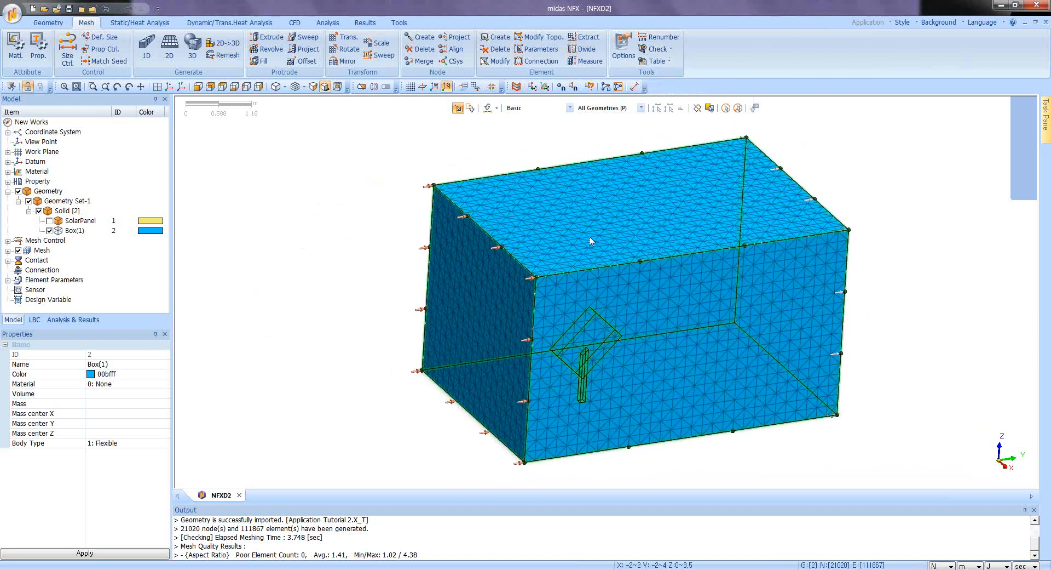
Clip the meshed box with an X-direction plane at 0 m, showing the mesh shape on the plane and turning off always-shown edges.
{"action": "middle_click_drag", "start_coordinate": [591, 240], "coordinate": [550, 388]}
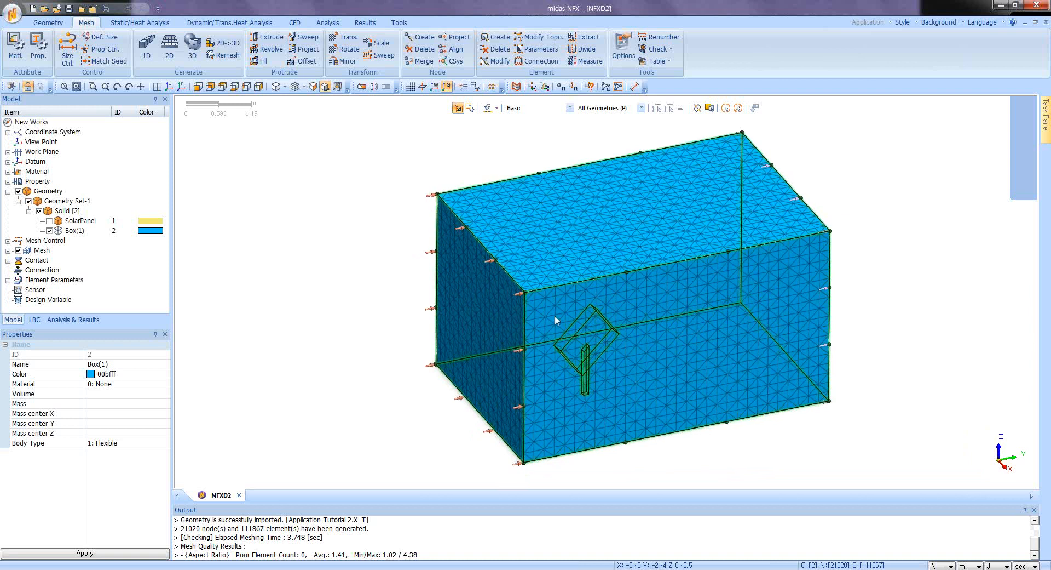
{"action": "middle_click_drag", "start_coordinate": [629, 254], "coordinate": [661, 229]}
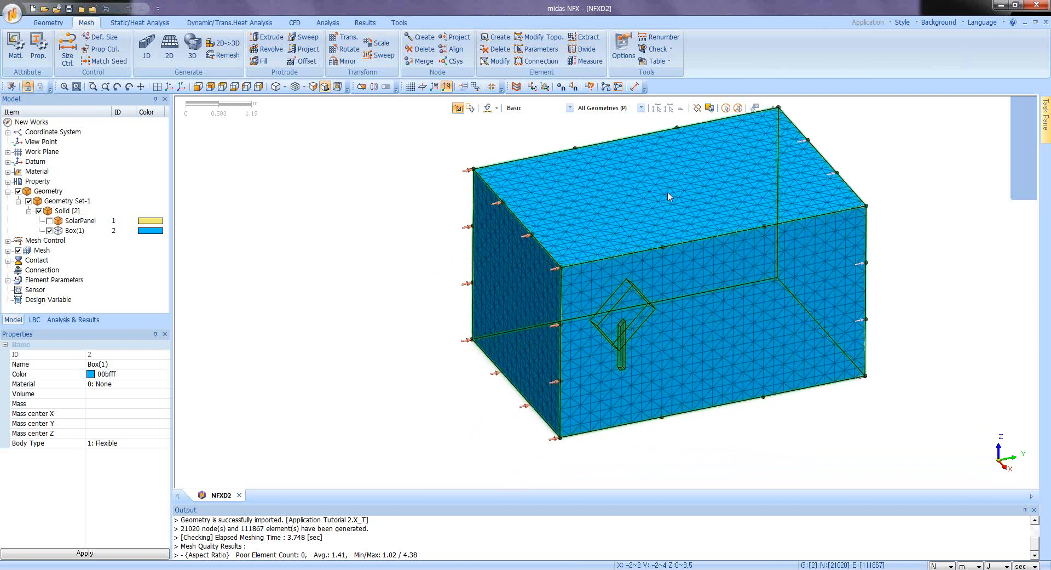
{"action": "middle_click_drag", "start_coordinate": [668, 192], "coordinate": [665, 202]}
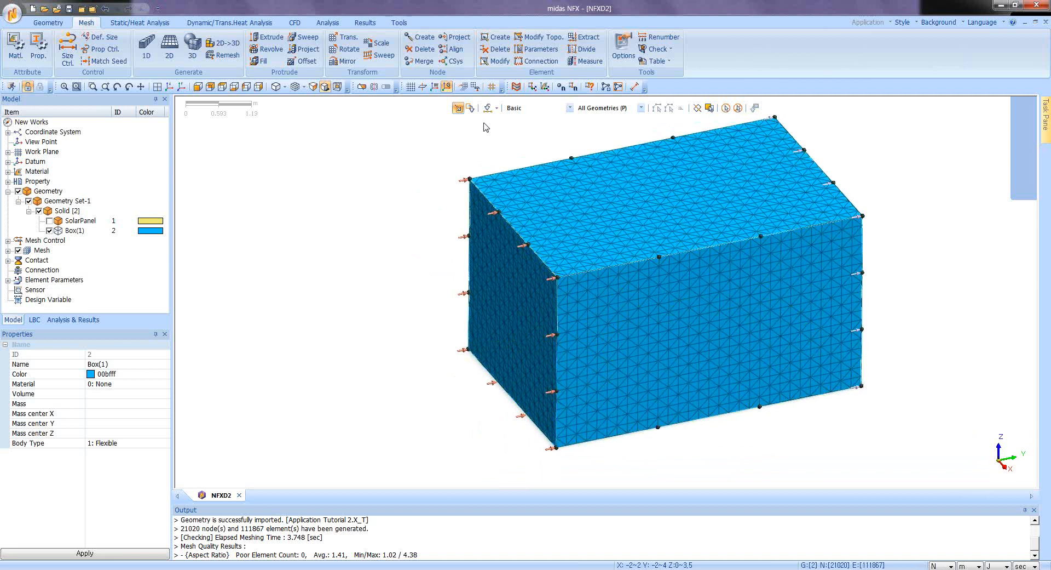
{"action": "left_click", "coordinate": [362, 87]}
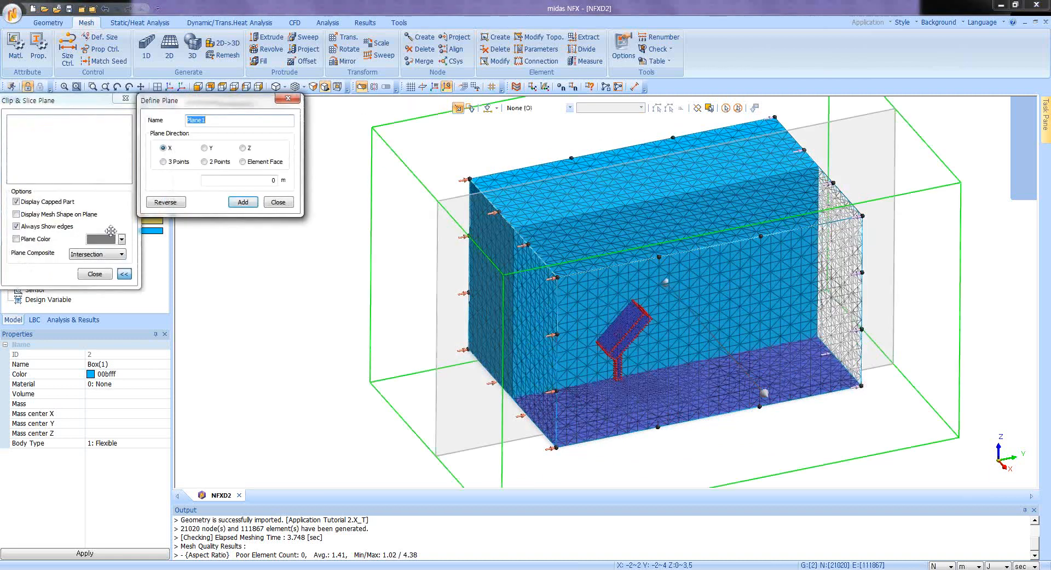
{"action": "left_click", "coordinate": [17, 225]}
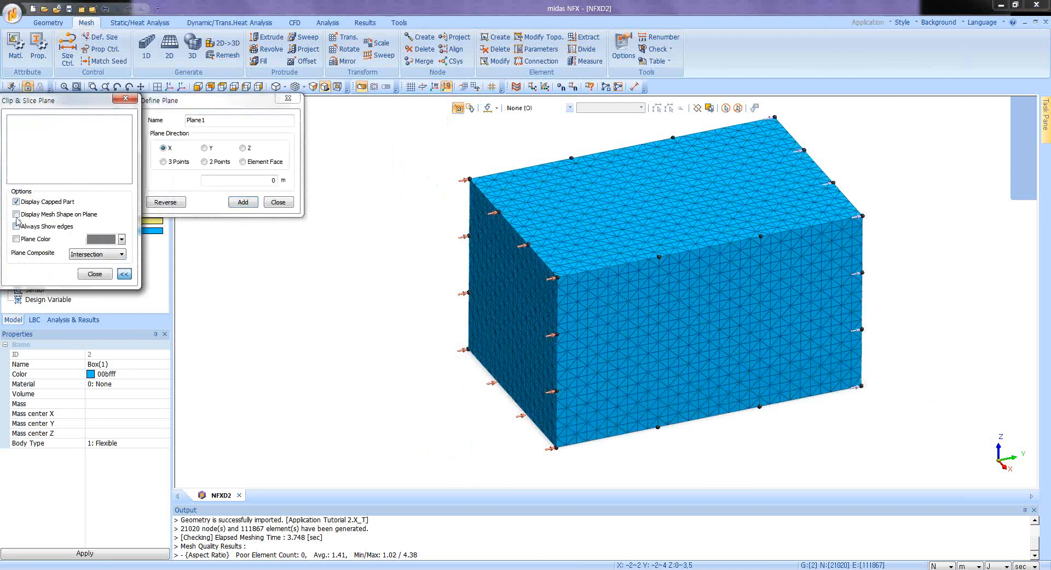
{"action": "left_click", "coordinate": [17, 214]}
{"action": "left_click", "coordinate": [194, 185]}
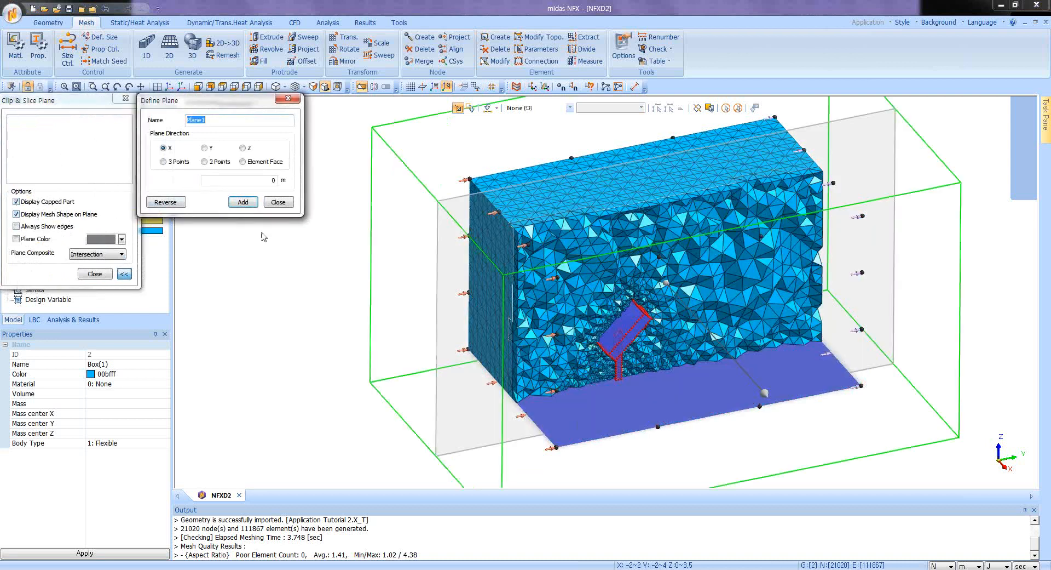
Examine the mesh refinement around the solar panel and its post on the clipped section from several angles.
{"action": "scroll", "coordinate": [558, 317], "scroll_direction": "up", "scroll_amount": 5}
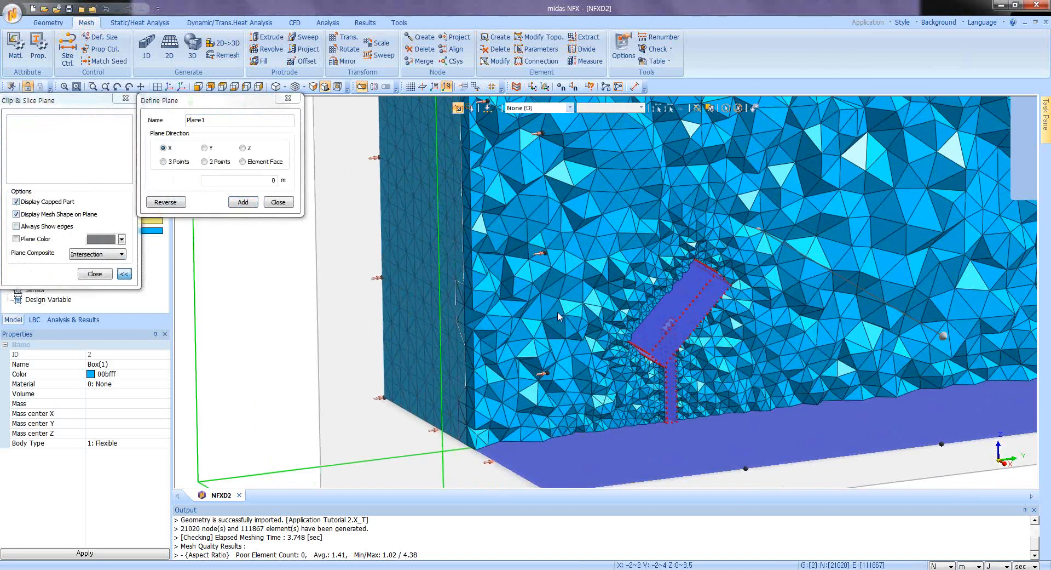
{"action": "scroll", "coordinate": [557, 316], "scroll_direction": "down", "scroll_amount": 5}
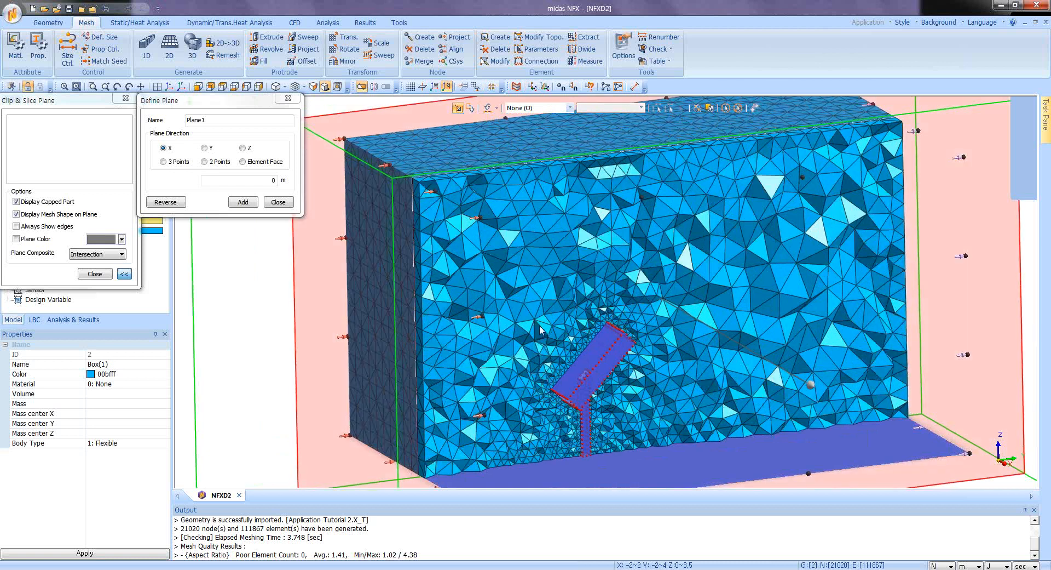
{"action": "left_click_drag", "start_coordinate": [539, 330], "coordinate": [517, 320]}
{"action": "middle_click_drag", "start_coordinate": [548, 351], "coordinate": [482, 380]}
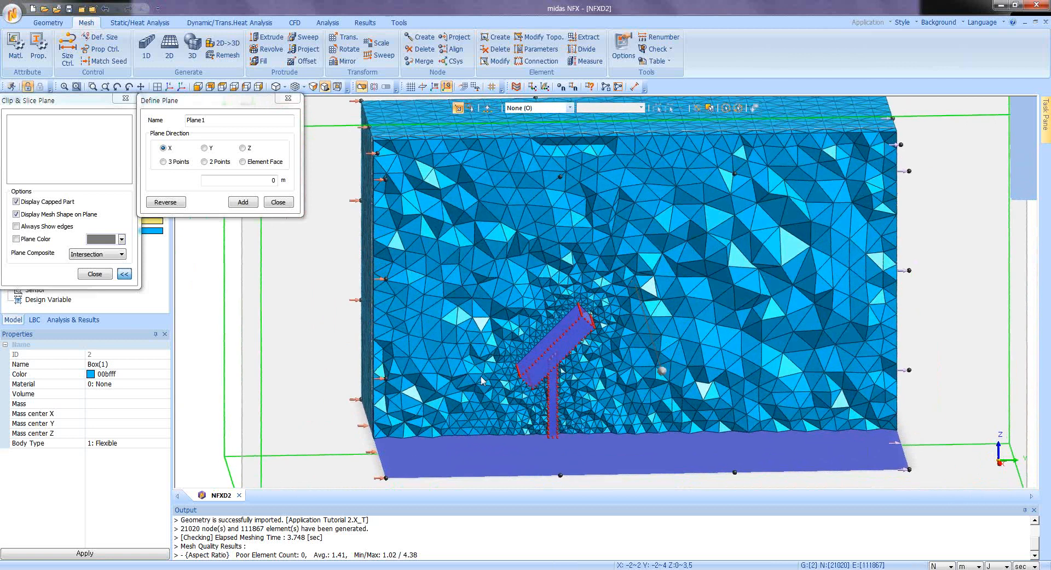
{"action": "scroll", "coordinate": [482, 381], "scroll_direction": "up", "scroll_amount": 2}
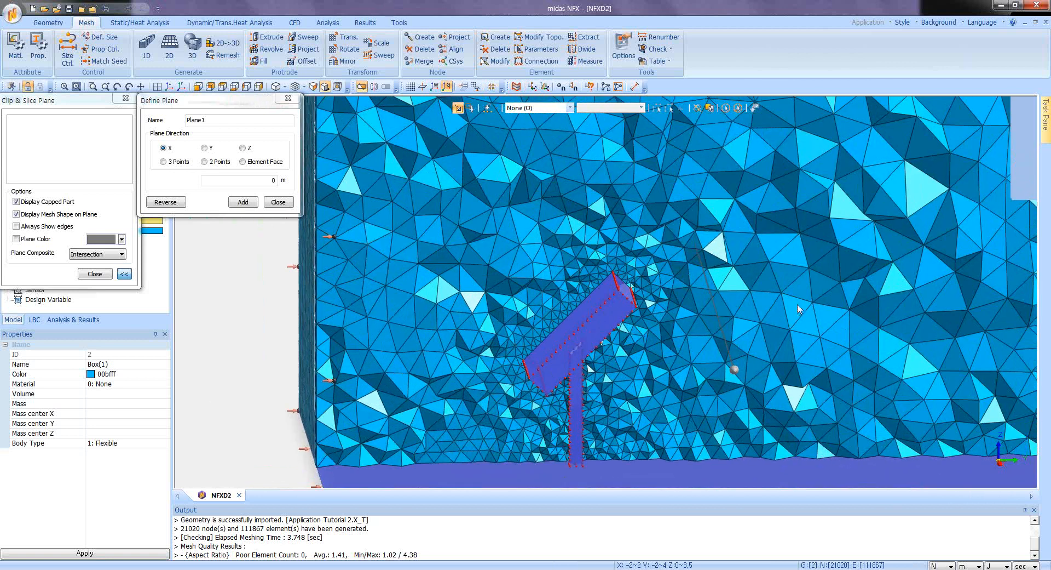
{"action": "scroll", "coordinate": [805, 271], "scroll_direction": "down", "scroll_amount": 1}
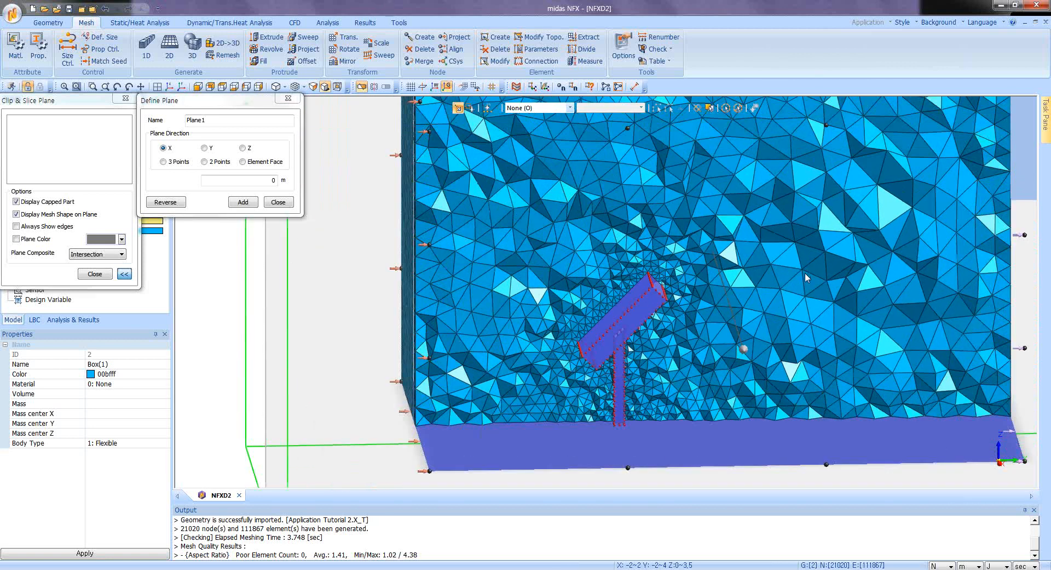
{"action": "scroll", "coordinate": [805, 272], "scroll_direction": "down", "scroll_amount": 3}
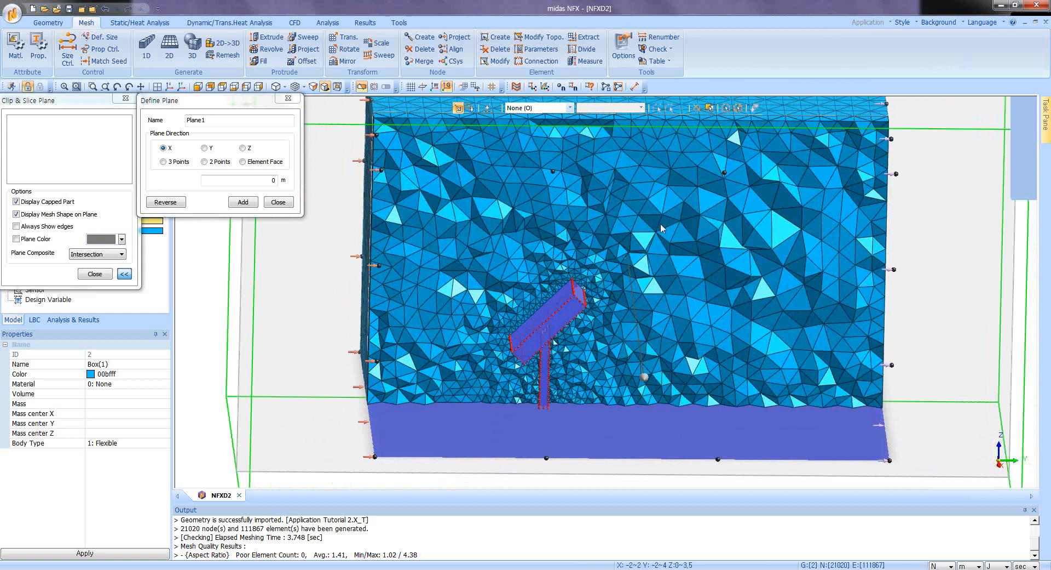
{"action": "middle_click_drag", "start_coordinate": [627, 340], "coordinate": [677, 347]}
{"action": "middle_click_drag", "start_coordinate": [745, 215], "coordinate": [747, 268]}
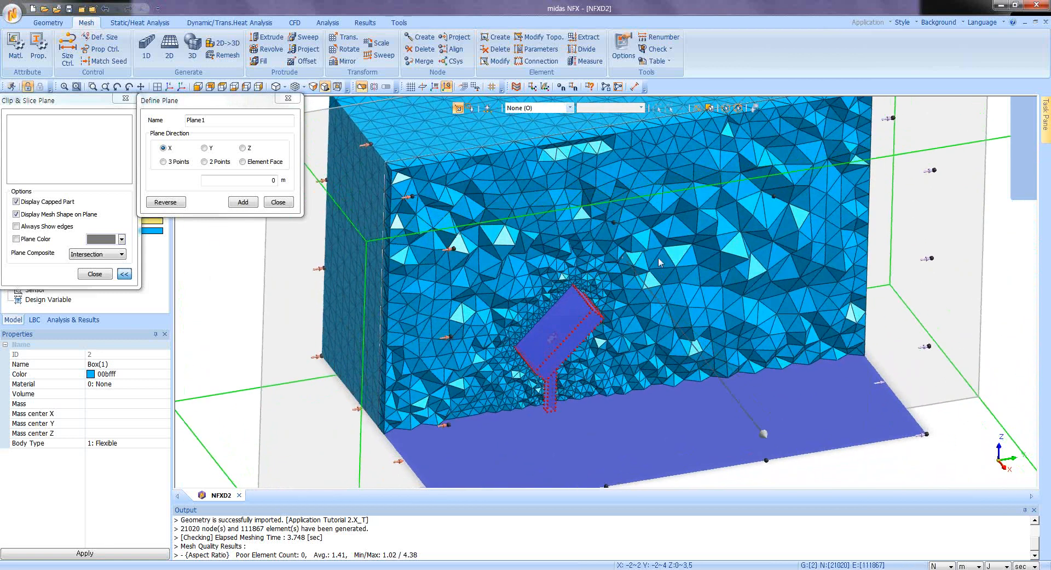
Take a closer look at the clipped mesh section and end the clipping to show the whole meshed box.
{"action": "middle_click_drag", "start_coordinate": [625, 321], "coordinate": [552, 261]}
{"action": "scroll", "coordinate": [547, 362], "scroll_direction": "up", "scroll_amount": 5}
{"action": "left_click_drag", "start_coordinate": [552, 261], "coordinate": [585, 298]}
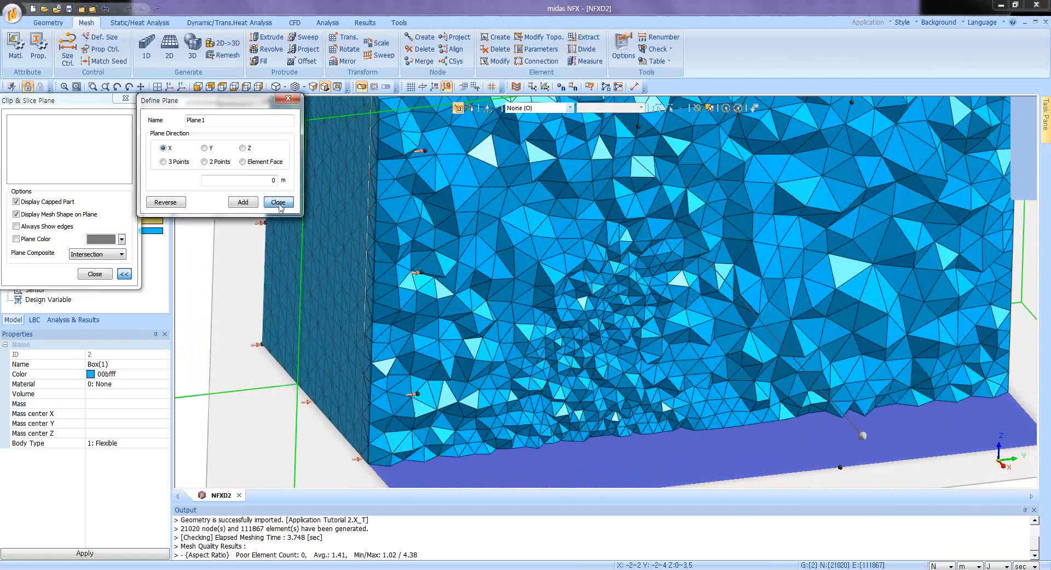
{"action": "left_click", "coordinate": [278, 203]}
{"action": "left_click", "coordinate": [95, 274]}
{"action": "scroll", "coordinate": [592, 241], "scroll_direction": "down", "scroll_amount": 4}
{"action": "middle_click_drag", "start_coordinate": [632, 231], "coordinate": [573, 296]}
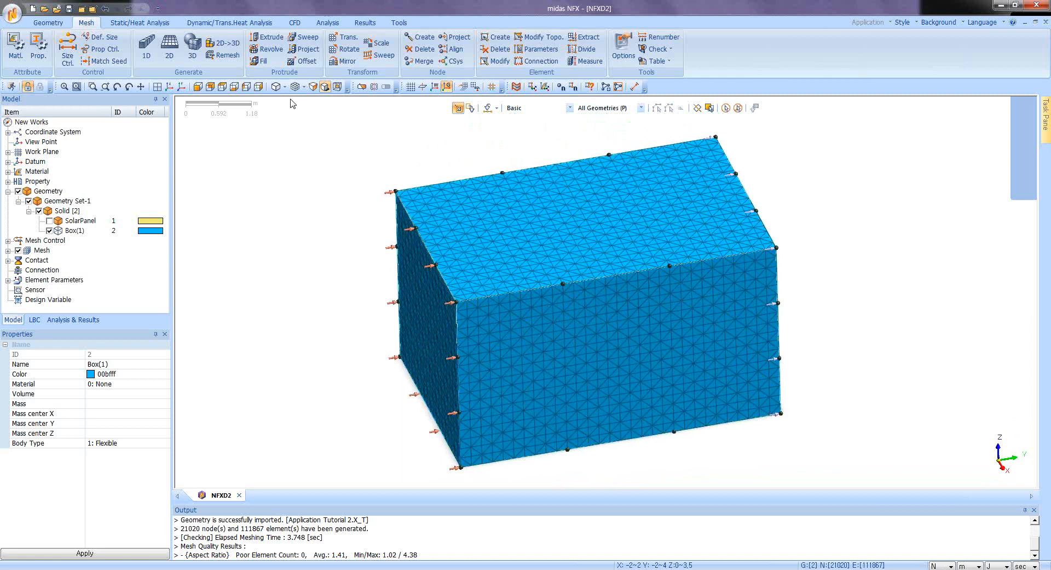
Set up a Steady State CFD analysis case titled case1 with all mesh sets and CFD boundary conditions active.
{"action": "left_click", "coordinate": [294, 23]}
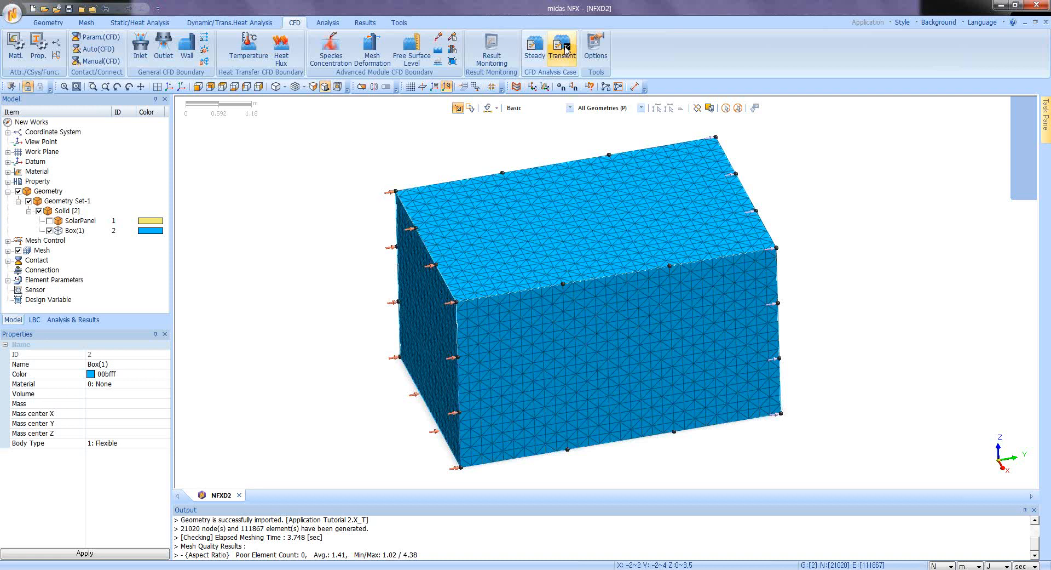
{"action": "left_click", "coordinate": [535, 47]}
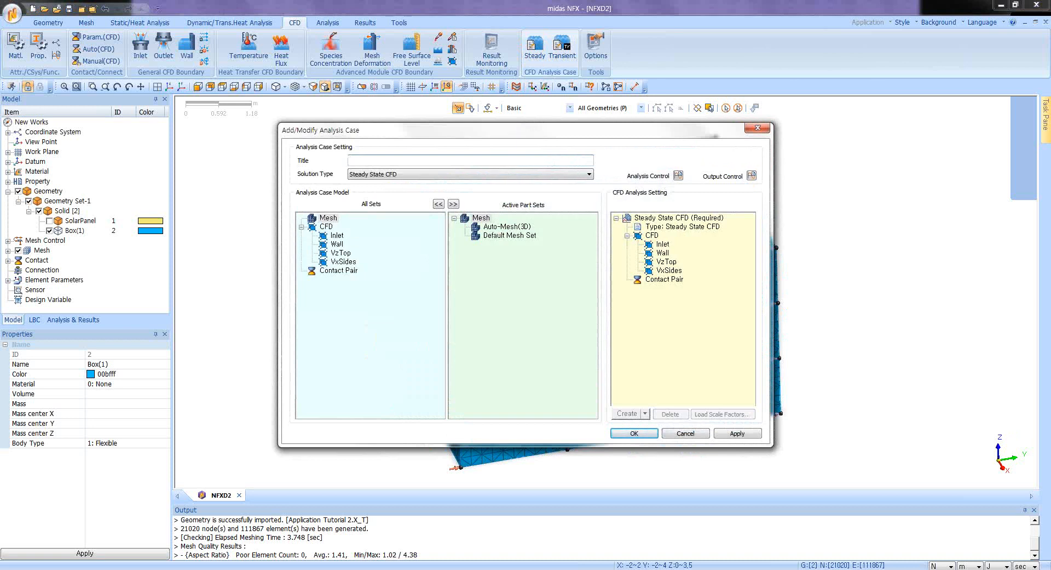
{"action": "type", "text": "case1"}
{"action": "left_click", "coordinate": [439, 203]}
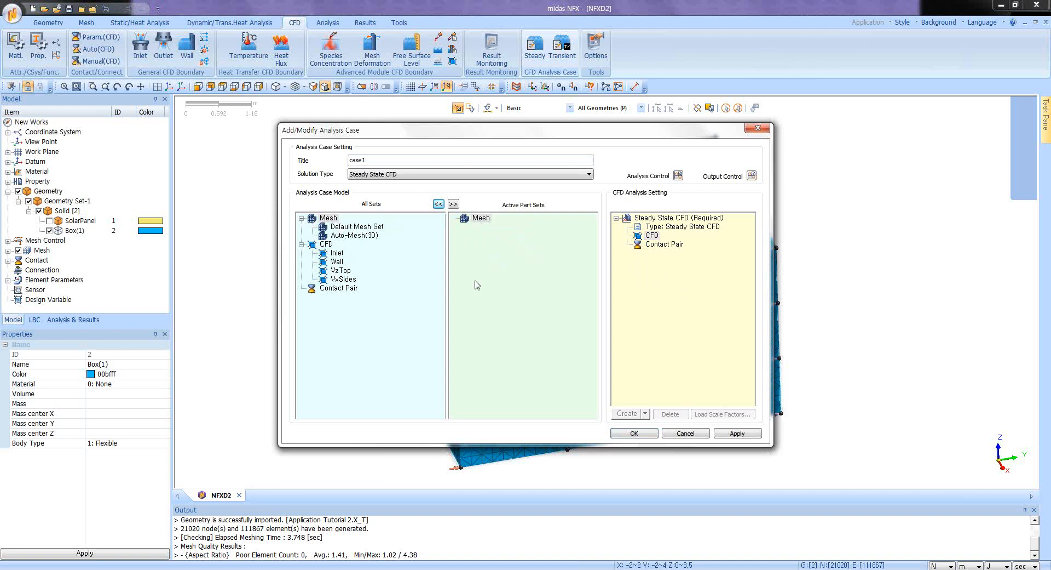
{"action": "left_click", "coordinate": [453, 204]}
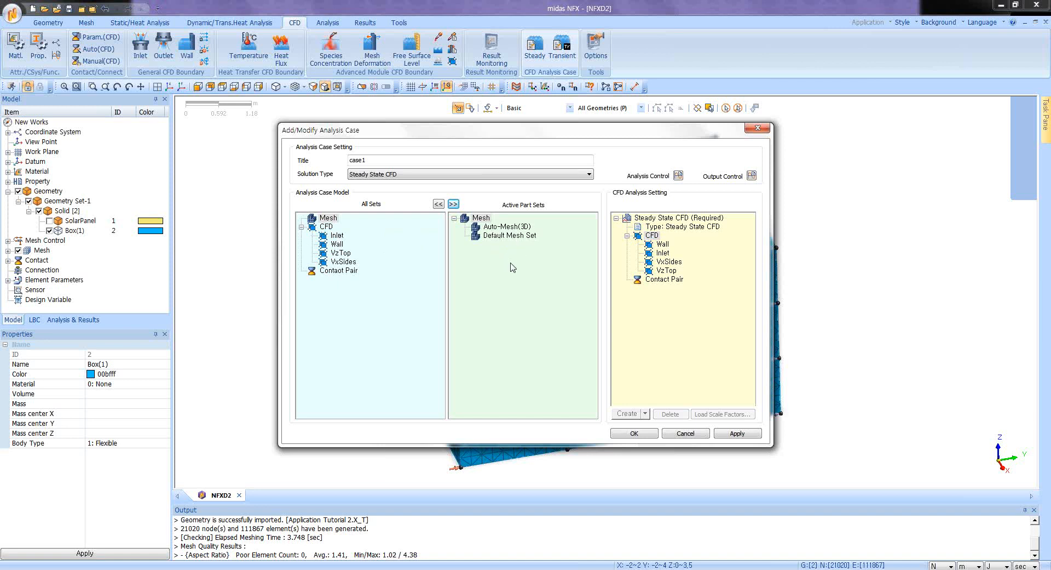
In the case's analysis control, set the time increment to 1 sec and the number of steps to 1000.
{"action": "left_click", "coordinate": [678, 175]}
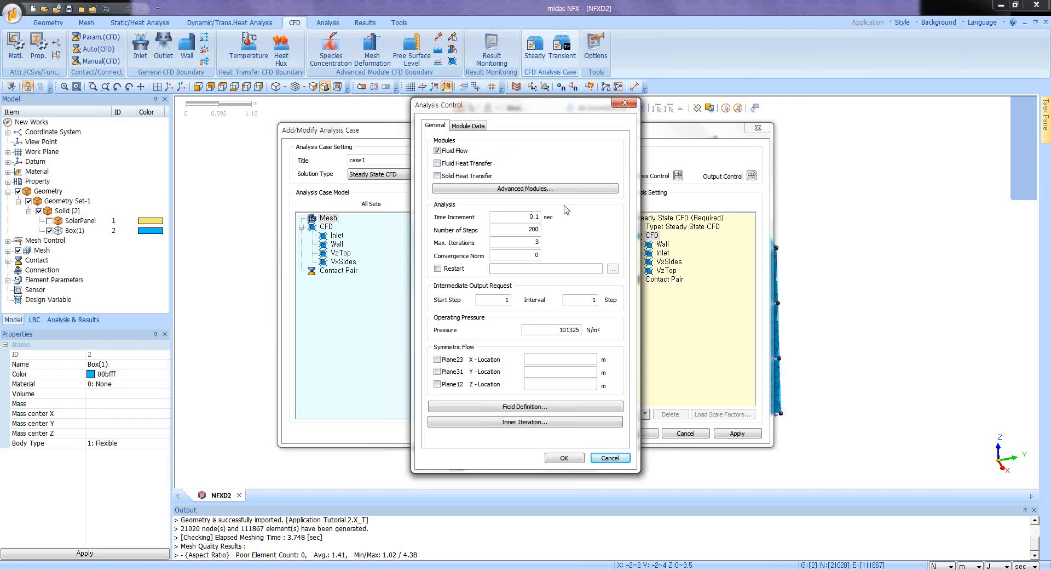
{"action": "left_click", "coordinate": [527, 189]}
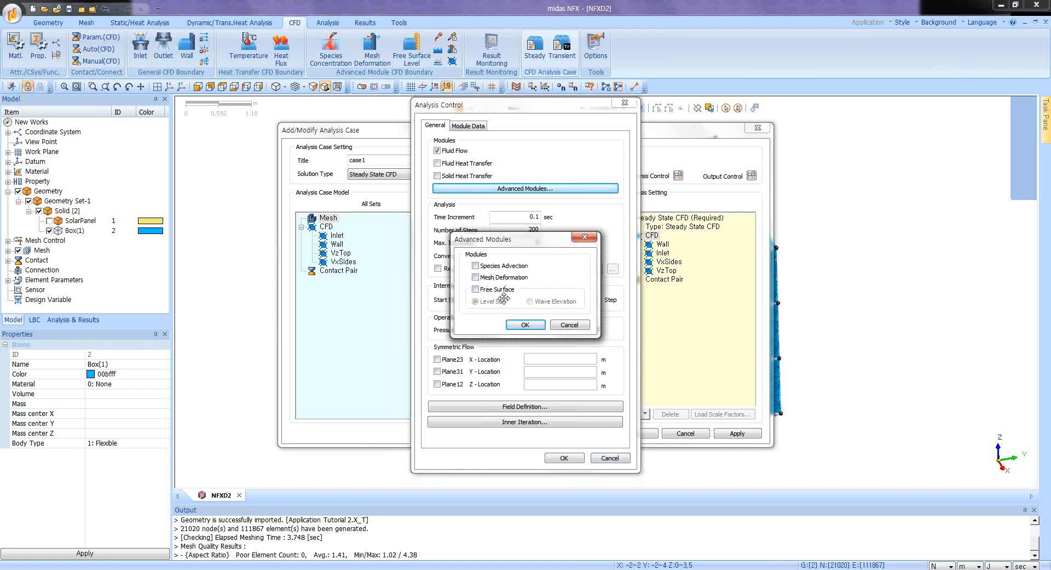
{"action": "left_click", "coordinate": [569, 325]}
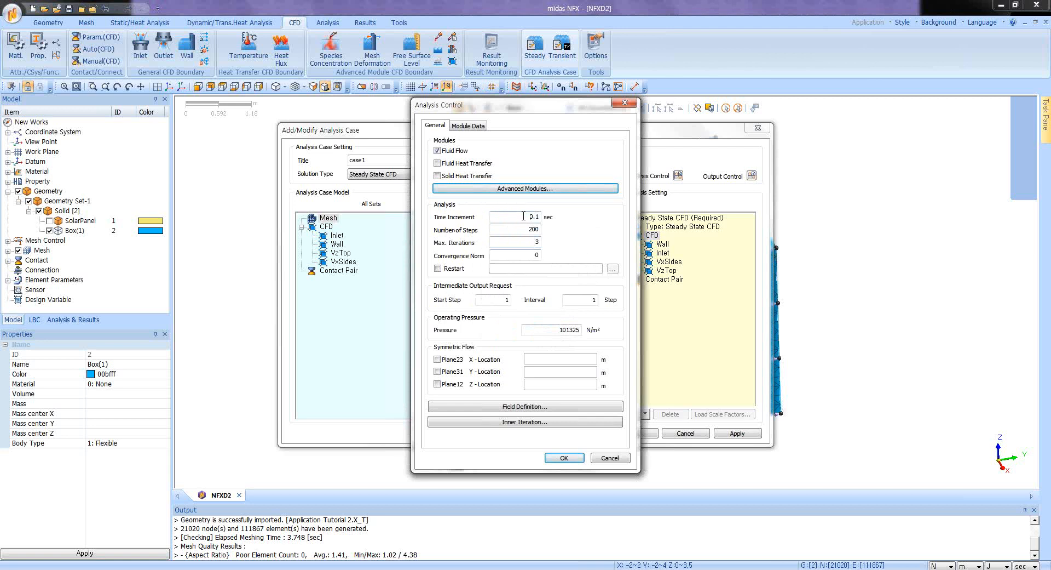
{"action": "double_click", "coordinate": [523, 216]}
{"action": "type", "text": "1"}
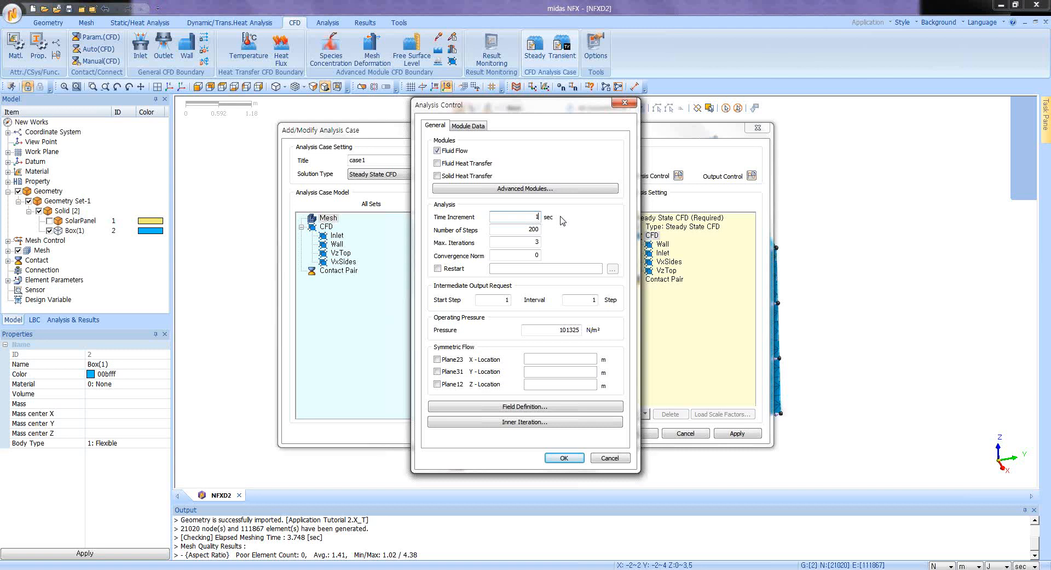
{"action": "double_click", "coordinate": [537, 217]}
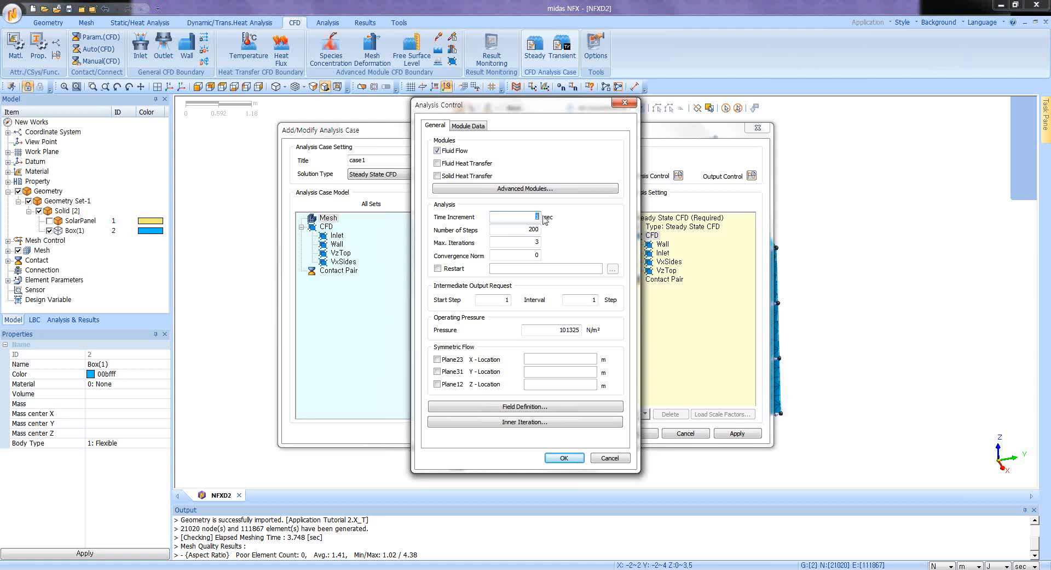
{"action": "double_click", "coordinate": [526, 229]}
{"action": "type", "text": "1000"}
Choose 2-Equation k-e as the turbulence model for the analysis.
{"action": "left_click", "coordinate": [474, 127]}
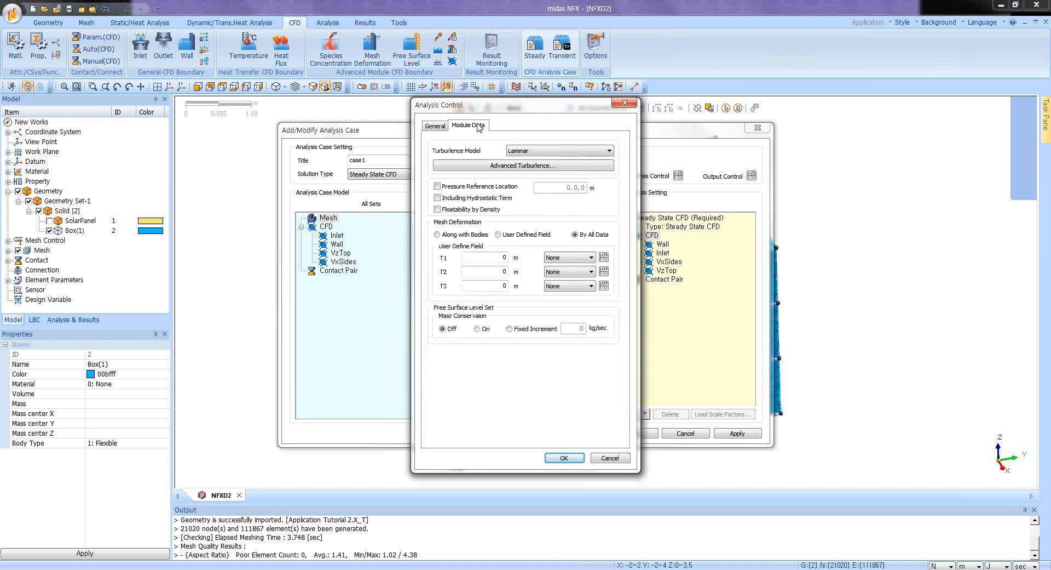
{"action": "left_click", "coordinate": [561, 152]}
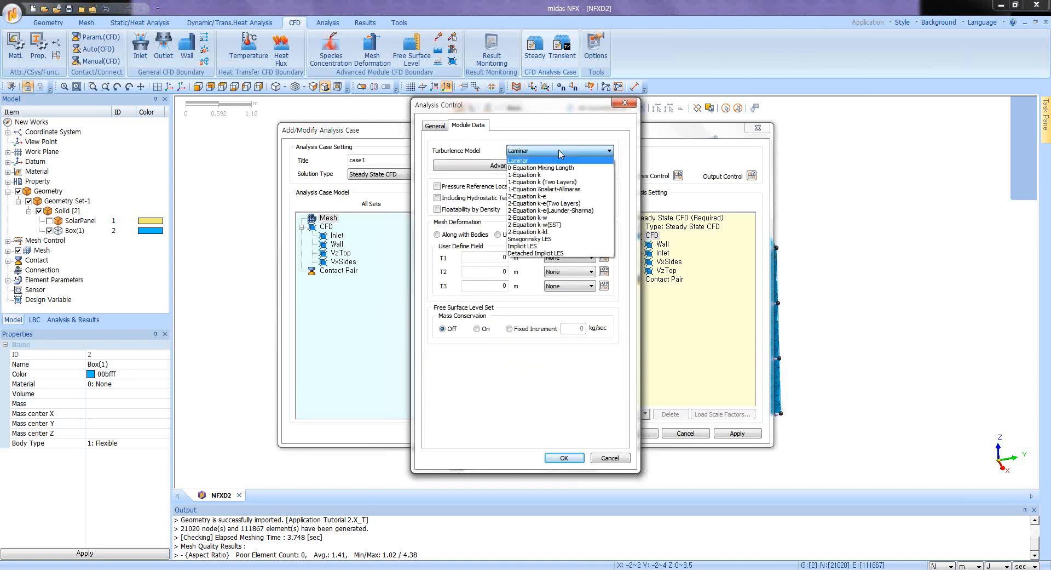
{"action": "left_click", "coordinate": [556, 198]}
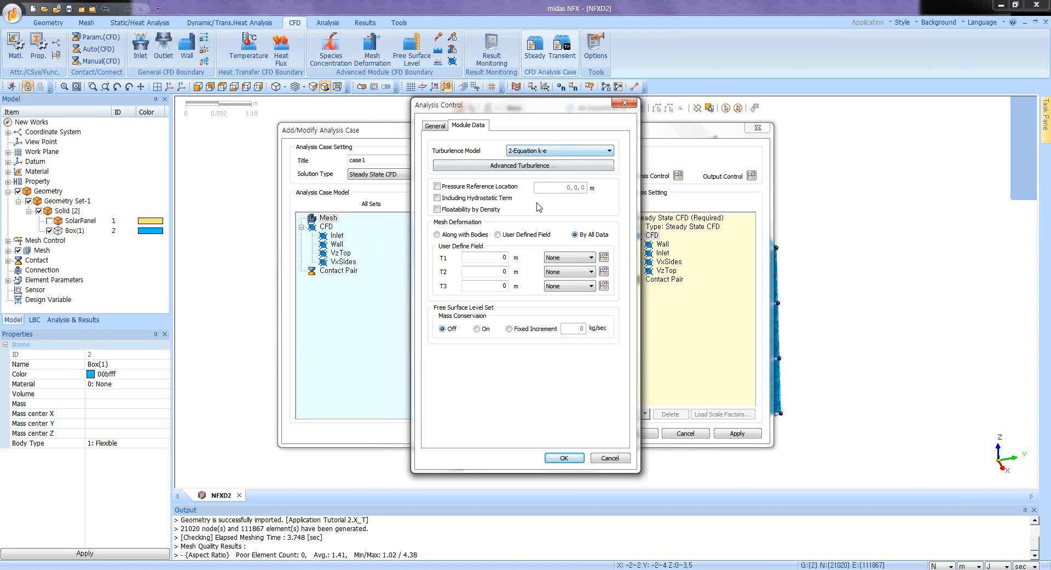
In the field definition, set the eddy kinetic energy to 0.00135 and the eddy length scale to 0.0034 m.
{"action": "left_click", "coordinate": [436, 127]}
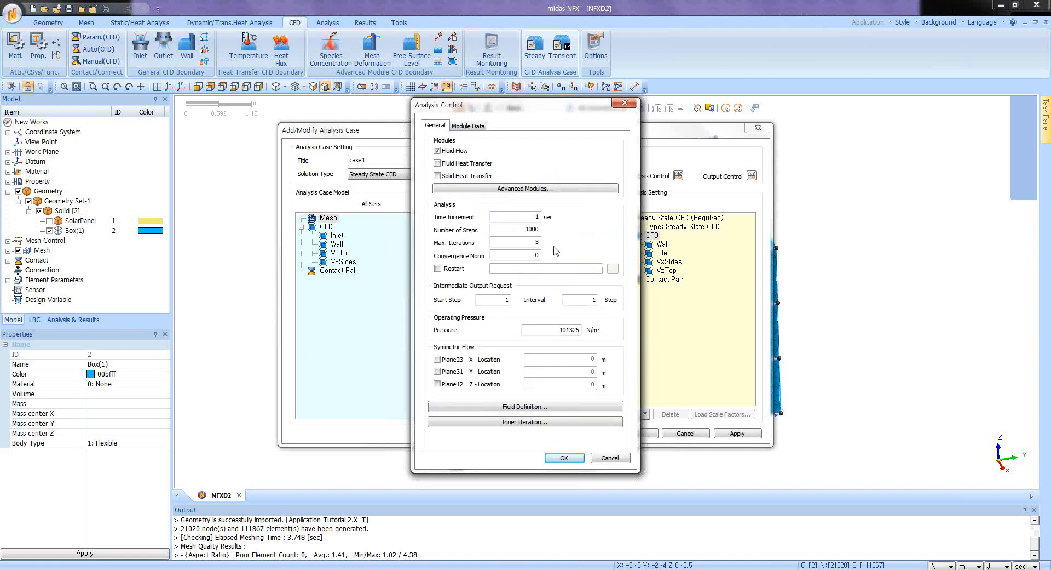
{"action": "left_click", "coordinate": [509, 406]}
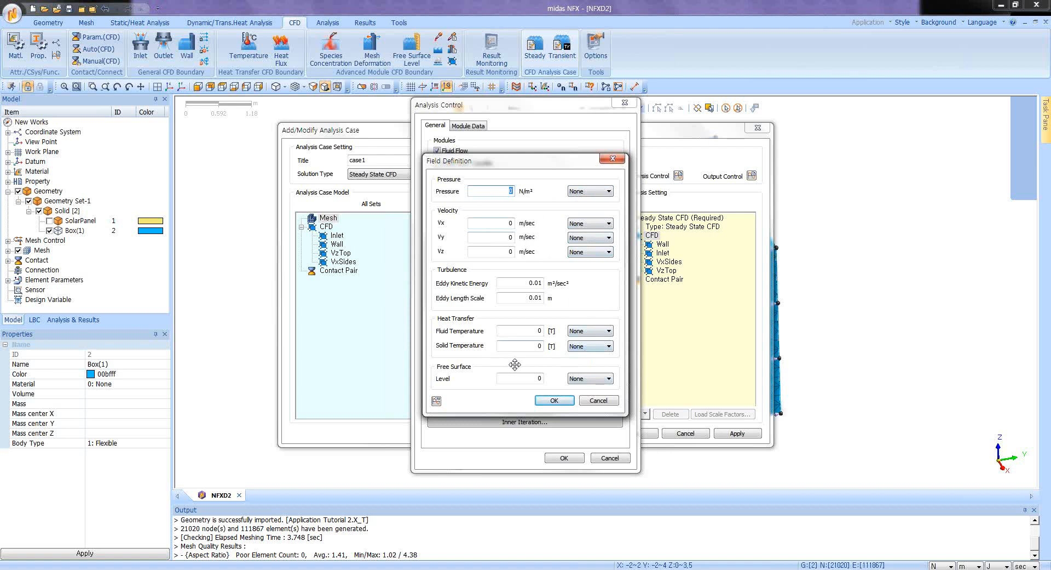
{"action": "left_click", "coordinate": [523, 282]}
{"action": "type", "text": "0.0"}
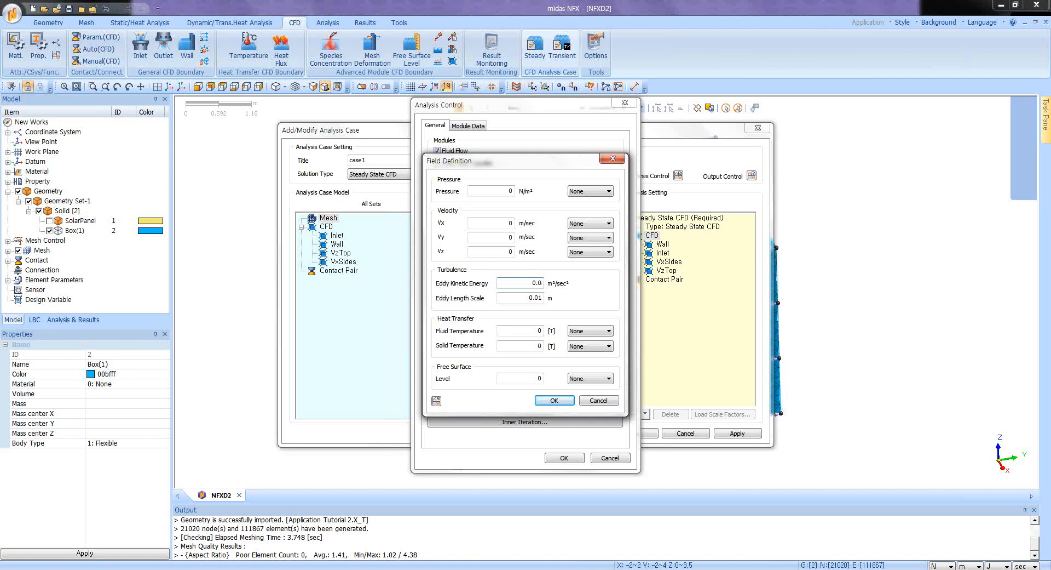
{"action": "type", "text": "0135"}
{"action": "double_click", "coordinate": [528, 296]}
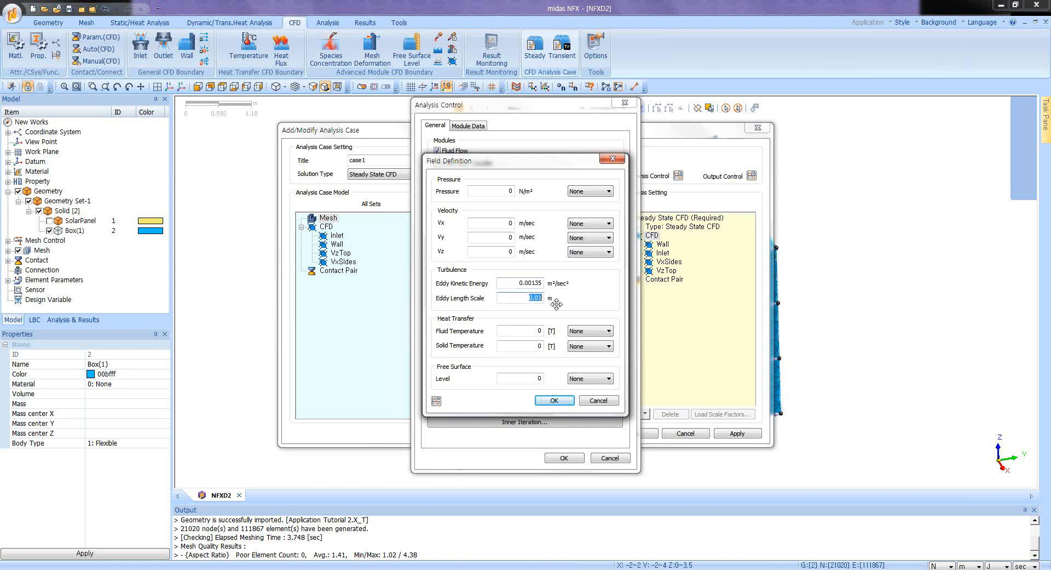
{"action": "type", "text": "0.0034"}
{"action": "left_click", "coordinate": [568, 402]}
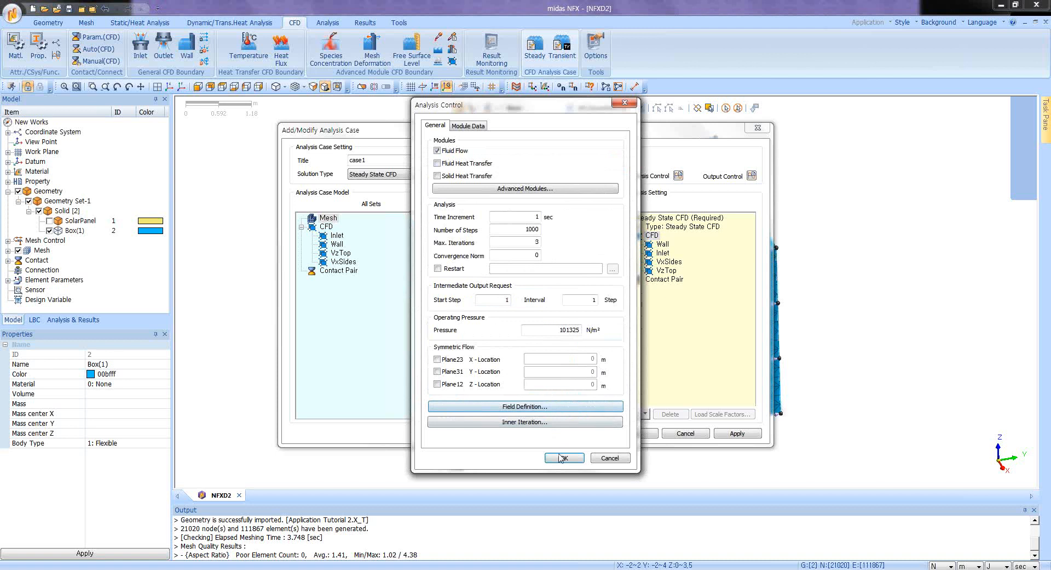
Review the inner iteration settings without changing them, and save the analysis control and the case1 analysis case.
{"action": "left_click", "coordinate": [534, 423]}
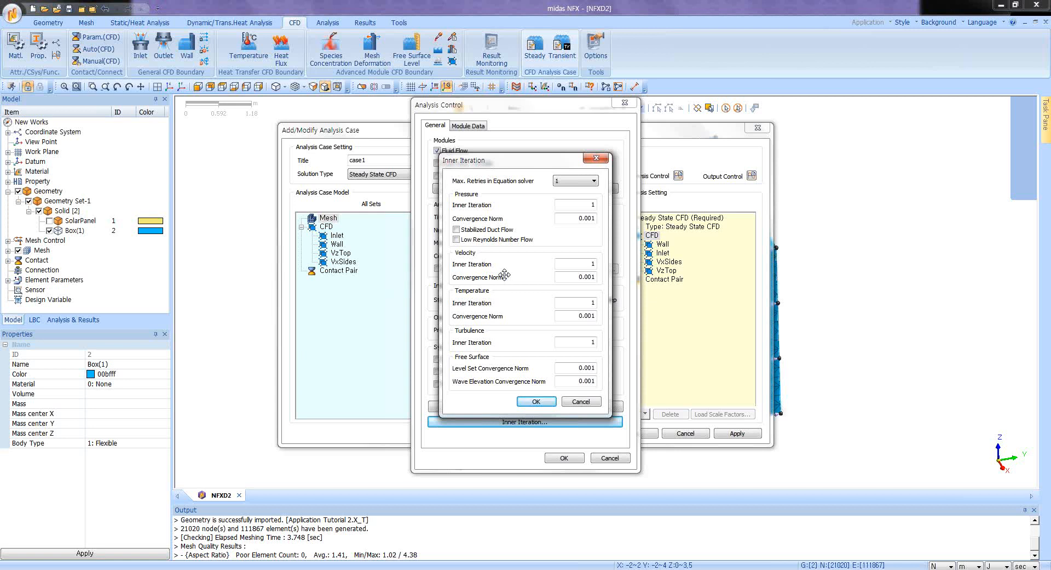
{"action": "double_click", "coordinate": [592, 205]}
{"action": "left_click", "coordinate": [579, 404]}
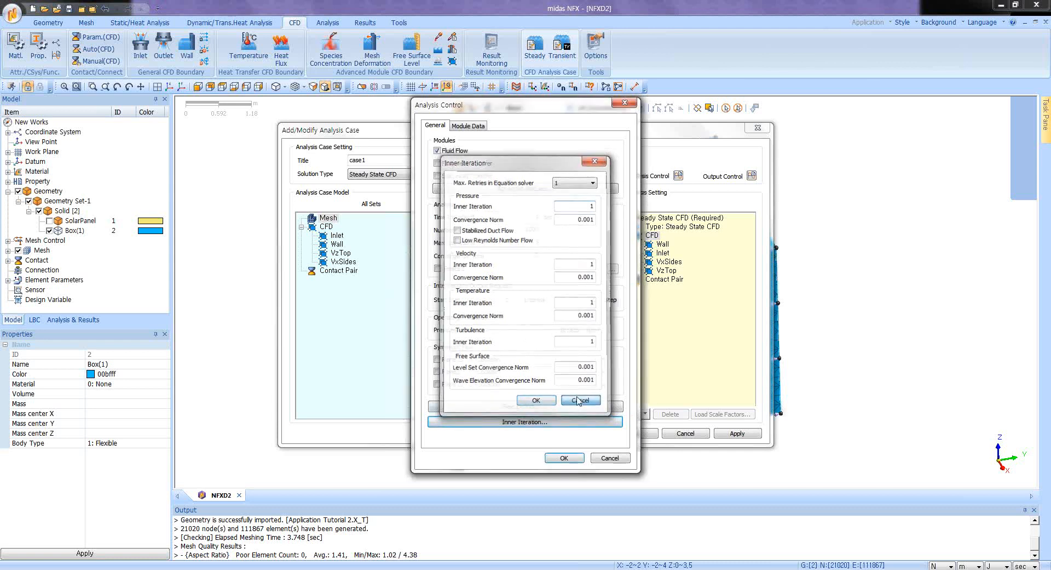
{"action": "left_click", "coordinate": [564, 457]}
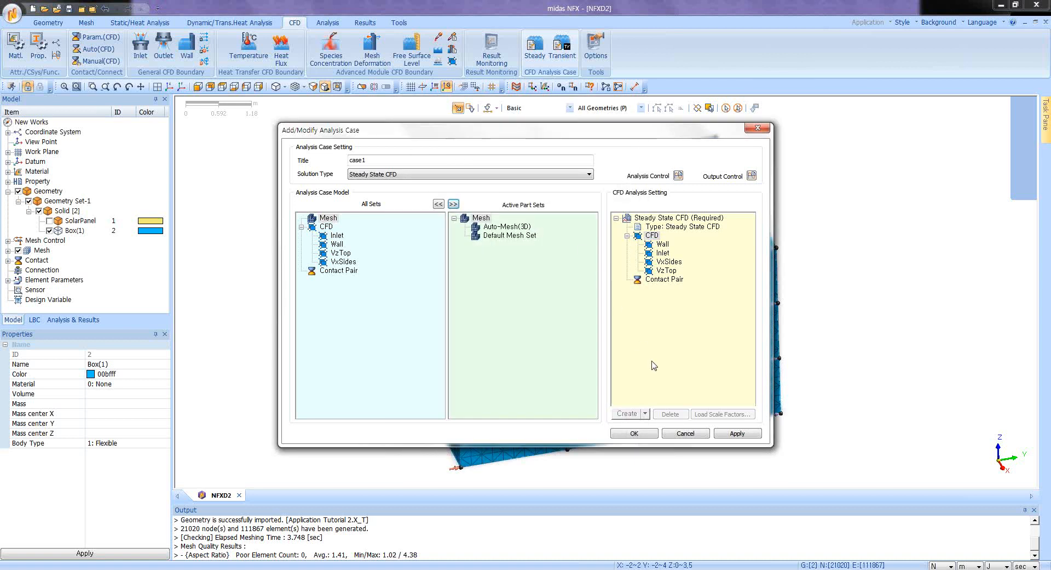
{"action": "left_click", "coordinate": [633, 433]}
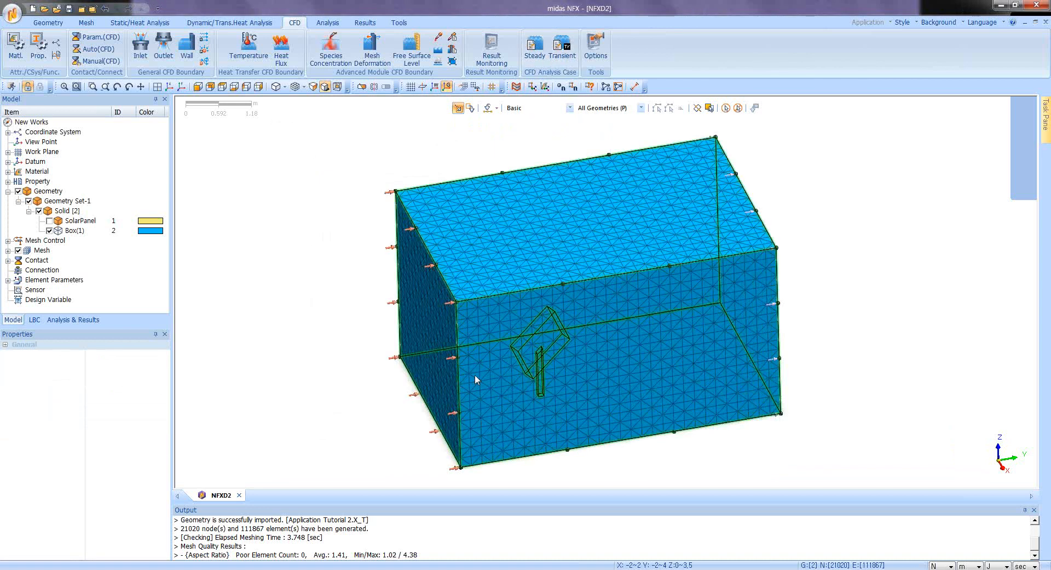
Define result monitoring of pressure at a node near the centre of the box's inlet face.
{"action": "middle_click_drag", "start_coordinate": [475, 374], "coordinate": [569, 355]}
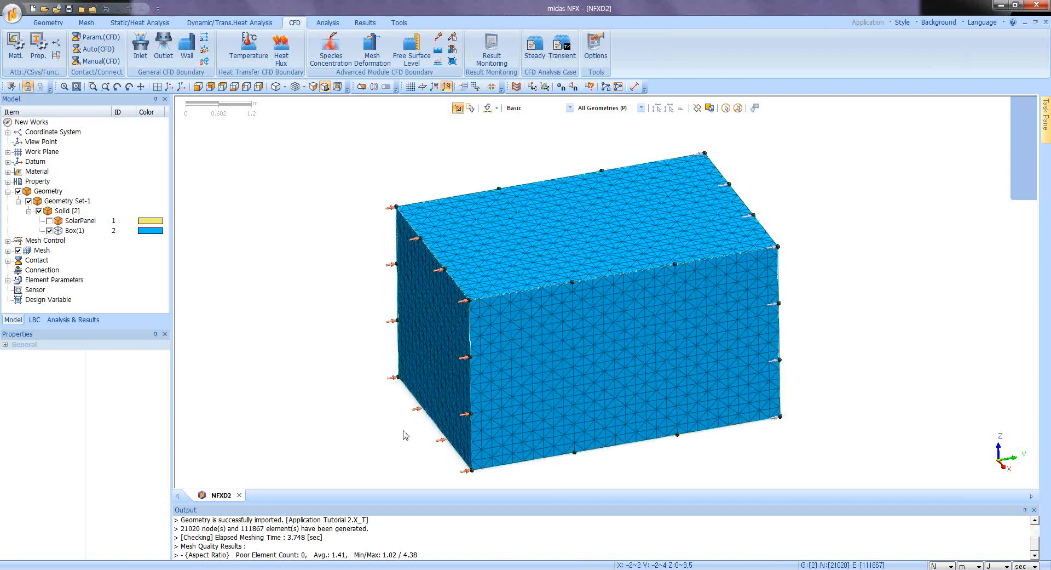
{"action": "middle_click_drag", "start_coordinate": [546, 392], "coordinate": [509, 366]}
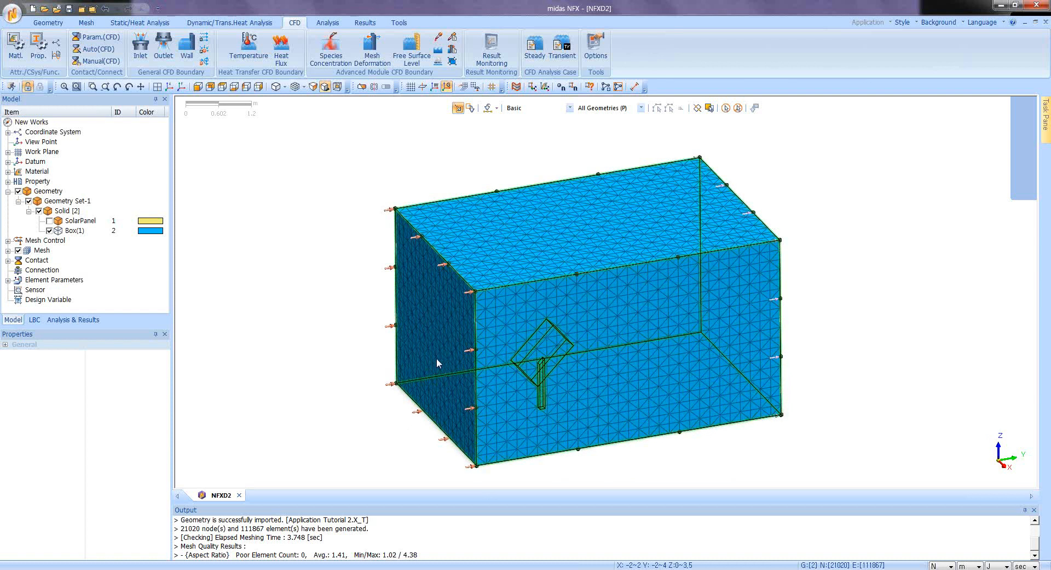
{"action": "middle_click_drag", "start_coordinate": [429, 357], "coordinate": [448, 355]}
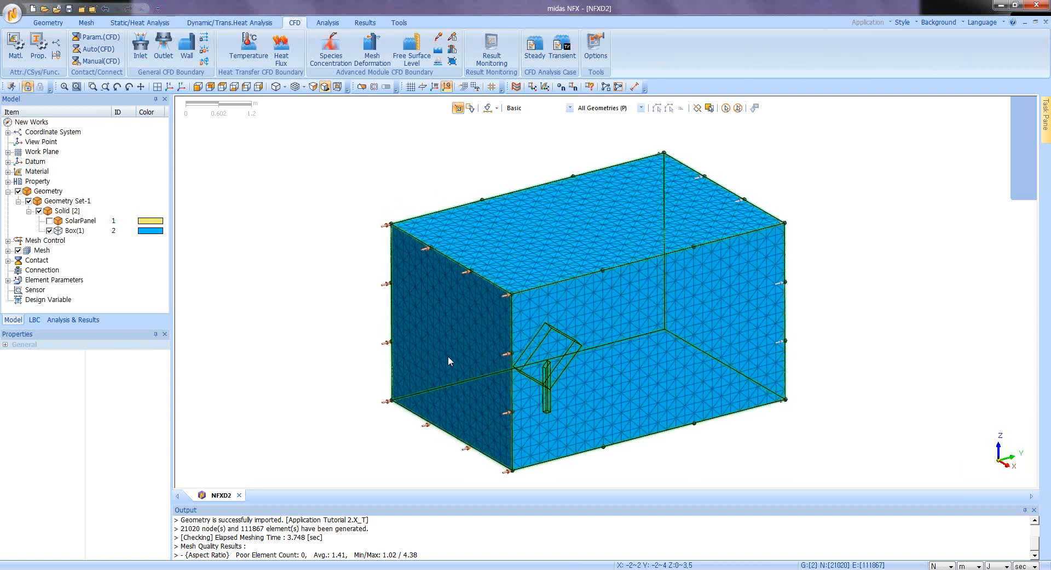
{"action": "scroll", "coordinate": [443, 357], "scroll_direction": "up", "scroll_amount": 2}
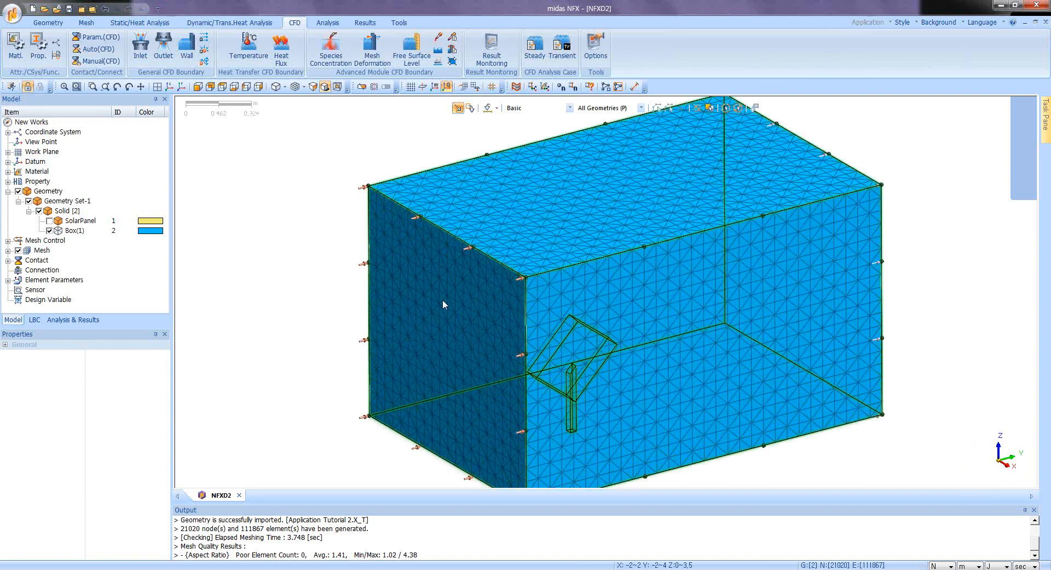
{"action": "left_click", "coordinate": [492, 46]}
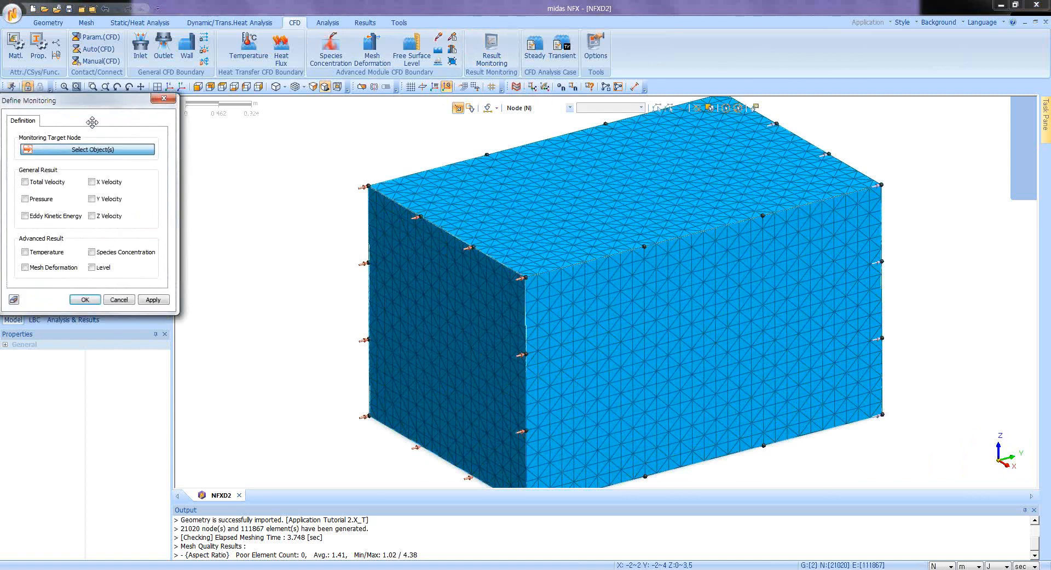
{"action": "left_click_drag", "start_coordinate": [91, 121], "coordinate": [230, 193]}
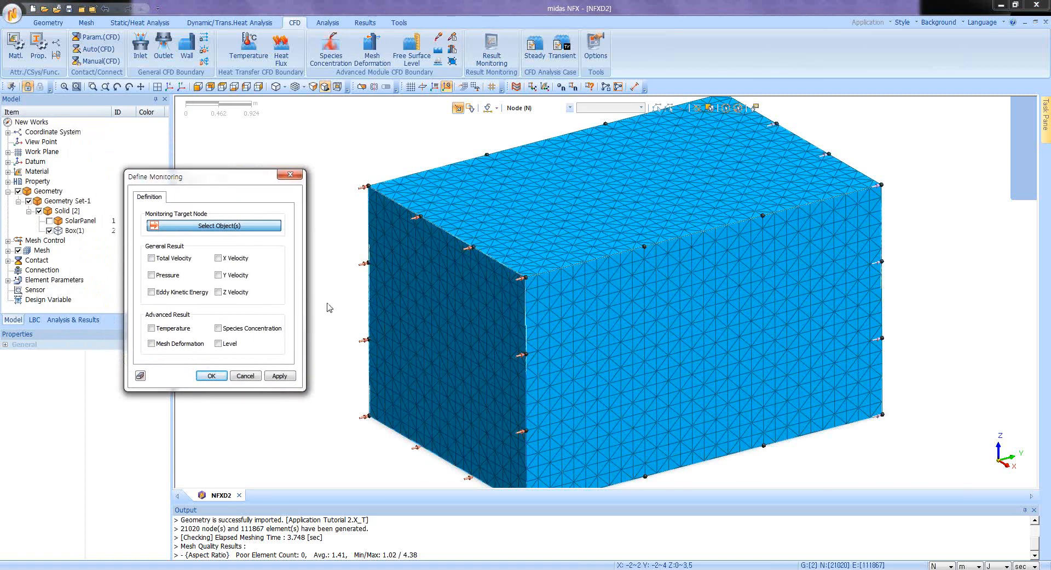
{"action": "left_click", "coordinate": [422, 351]}
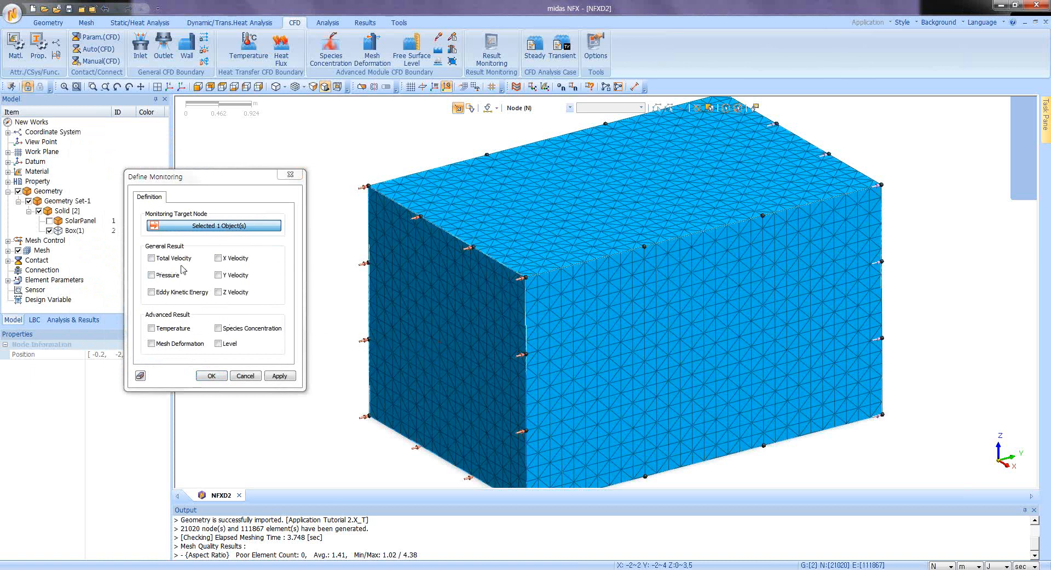
{"action": "left_click", "coordinate": [151, 274]}
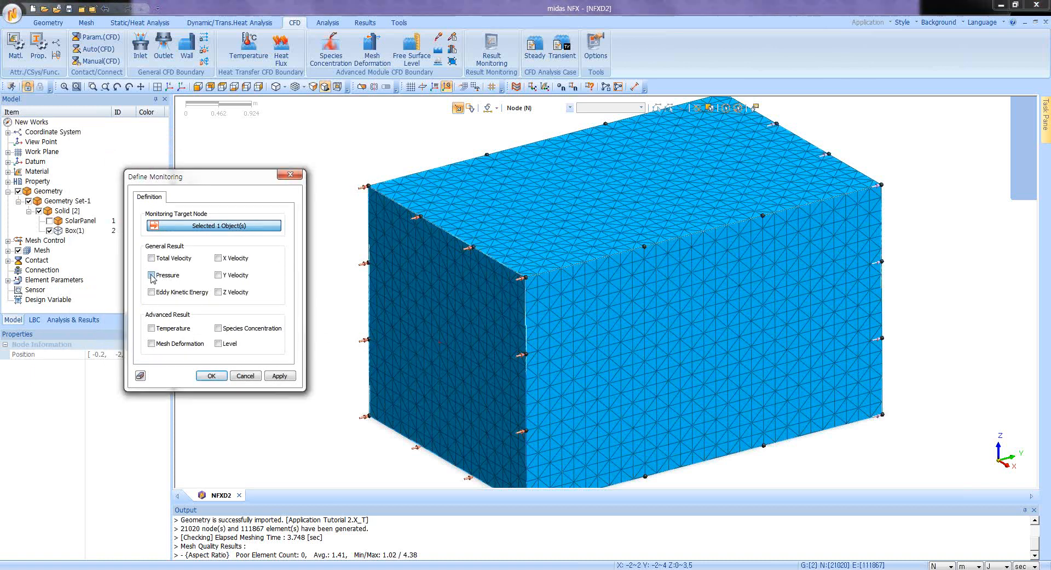
{"action": "left_click", "coordinate": [279, 375]}
Define result monitoring of total velocity only, at a node near the centre of the face opposite the inlet.
{"action": "middle_click_drag", "start_coordinate": [751, 402], "coordinate": [733, 288]}
{"action": "left_click", "coordinate": [647, 378]}
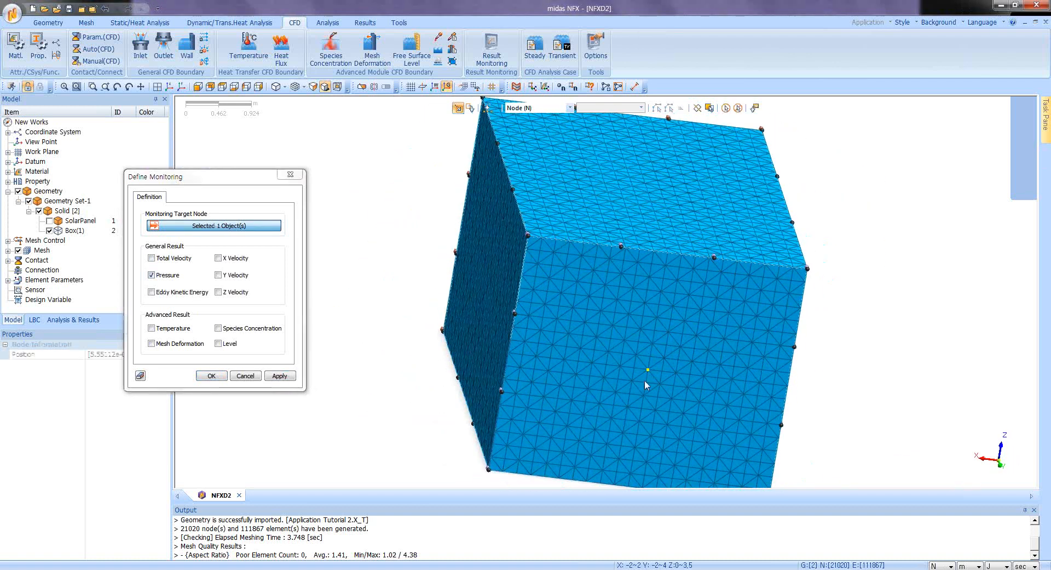
{"action": "middle_click_drag", "start_coordinate": [629, 384], "coordinate": [712, 386]}
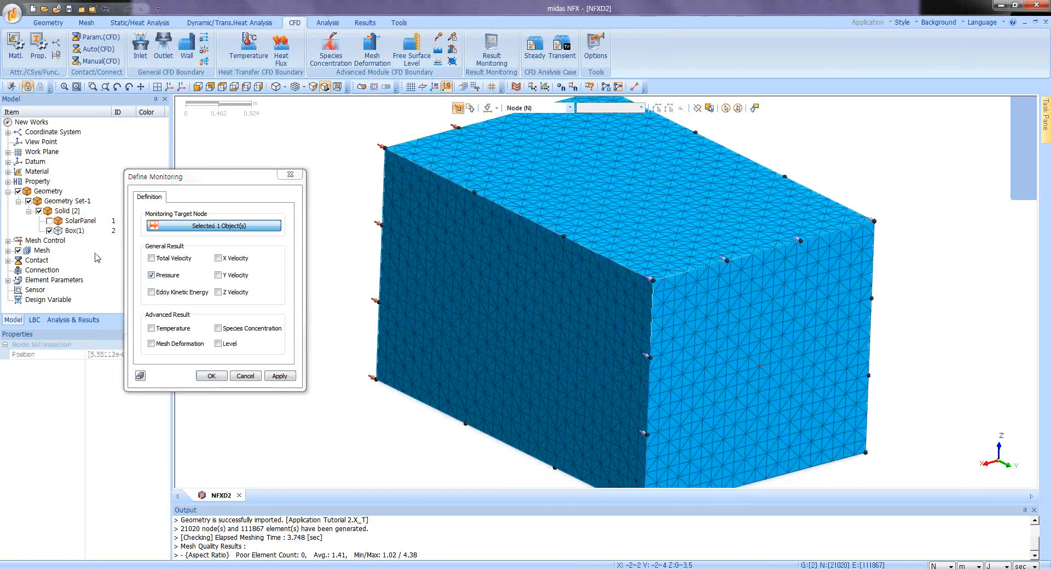
{"action": "left_click", "coordinate": [152, 275]}
{"action": "left_click", "coordinate": [152, 259]}
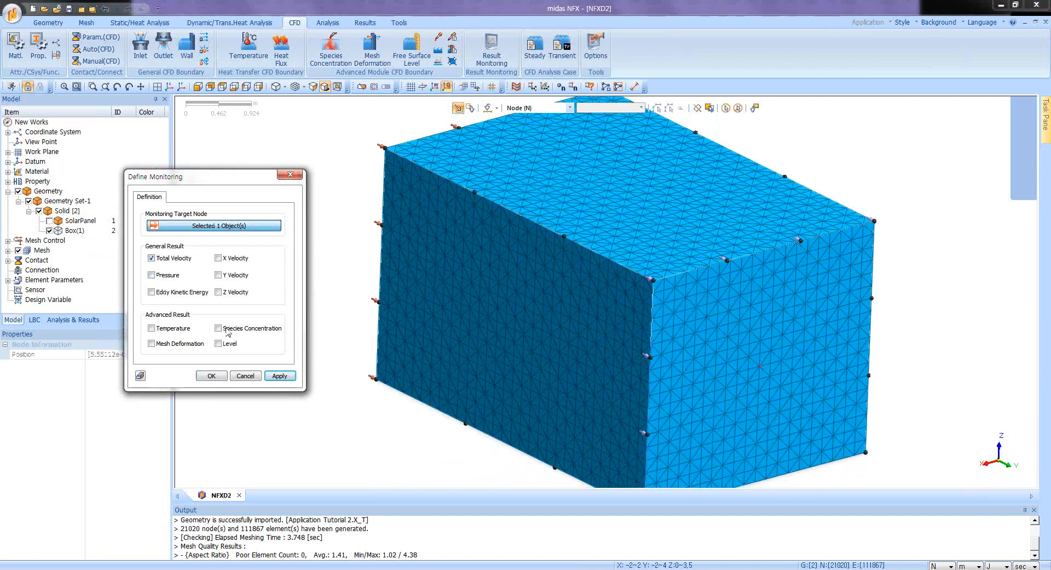
{"action": "left_click", "coordinate": [211, 376]}
{"action": "middle_click_drag", "start_coordinate": [488, 352], "coordinate": [481, 285]}
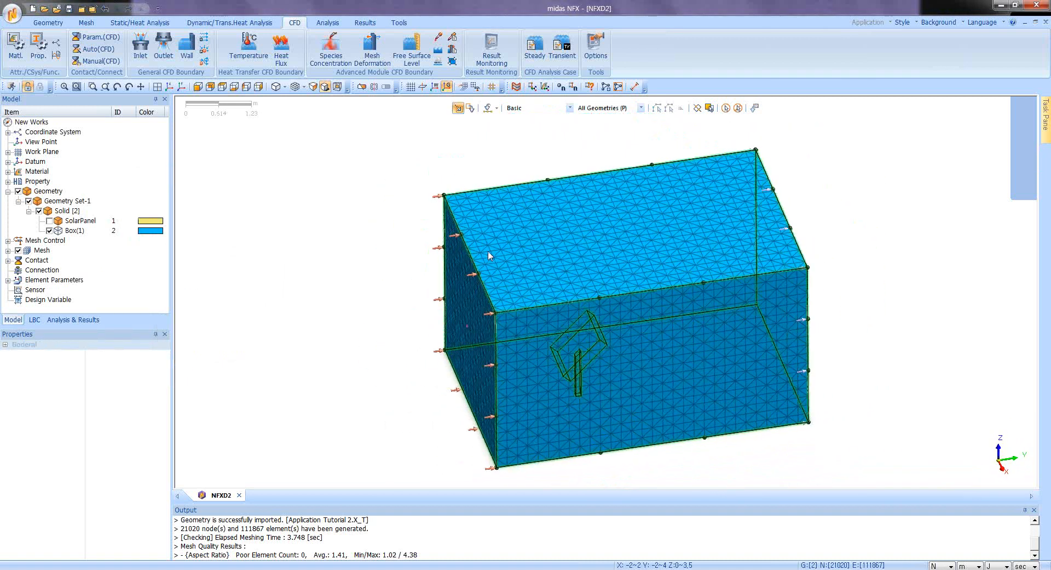
Save the model as 3 in the desktop folder CFD Application tutorial 2.
{"action": "left_click", "coordinate": [72, 320]}
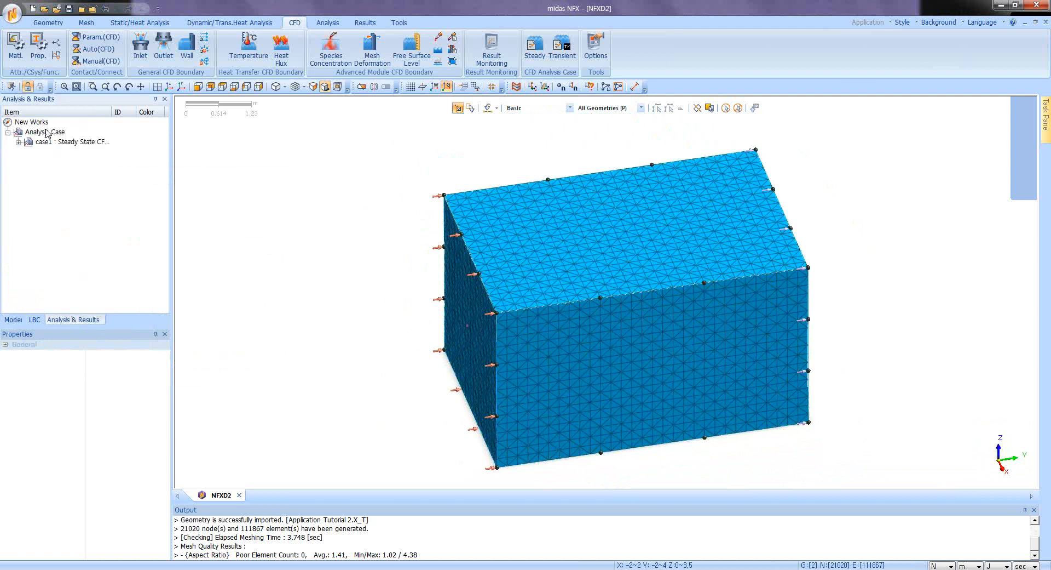
{"action": "left_click", "coordinate": [81, 8]}
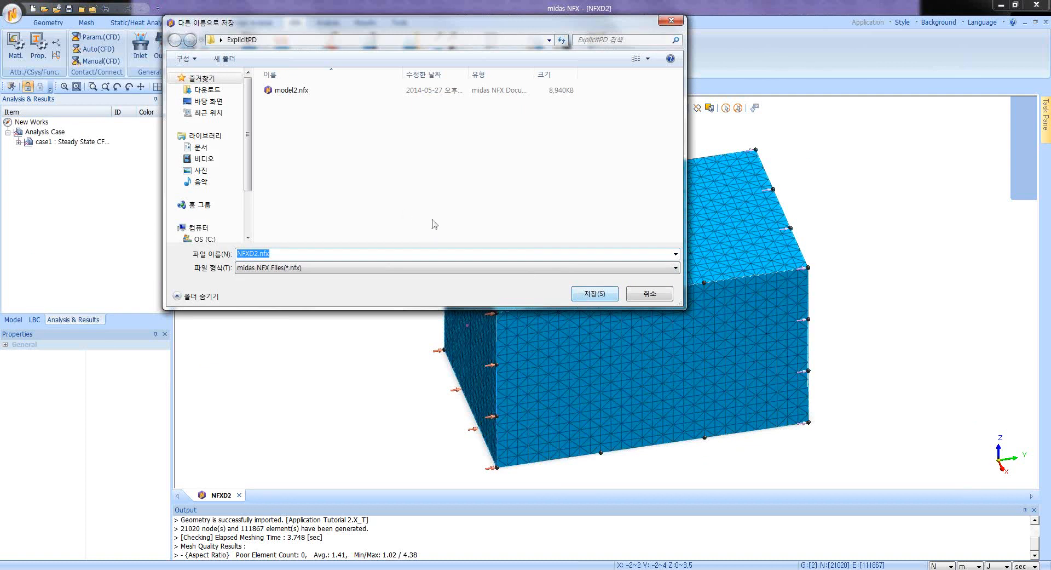
{"action": "left_click", "coordinate": [208, 101]}
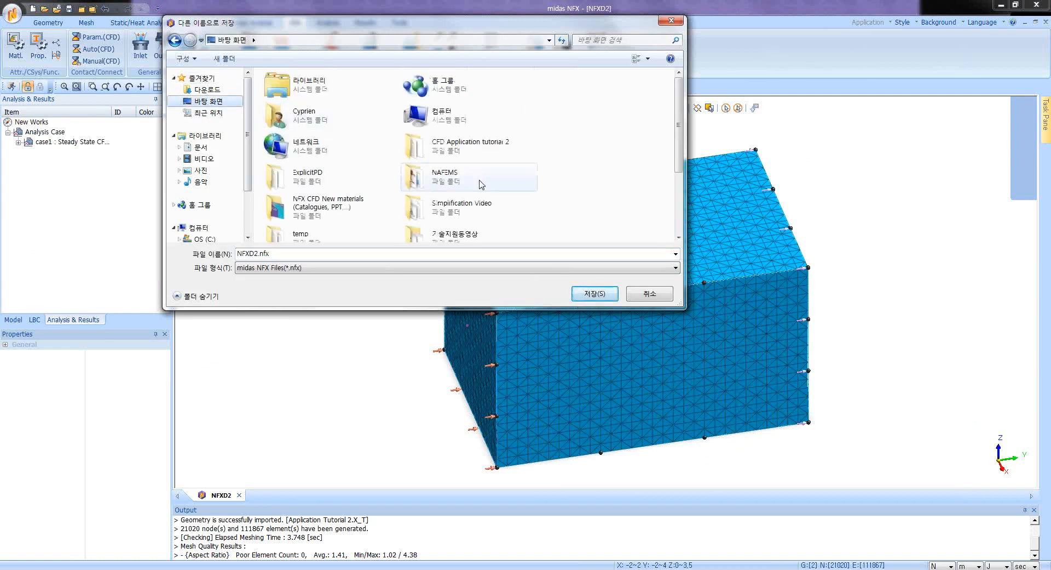
{"action": "double_click", "coordinate": [482, 146]}
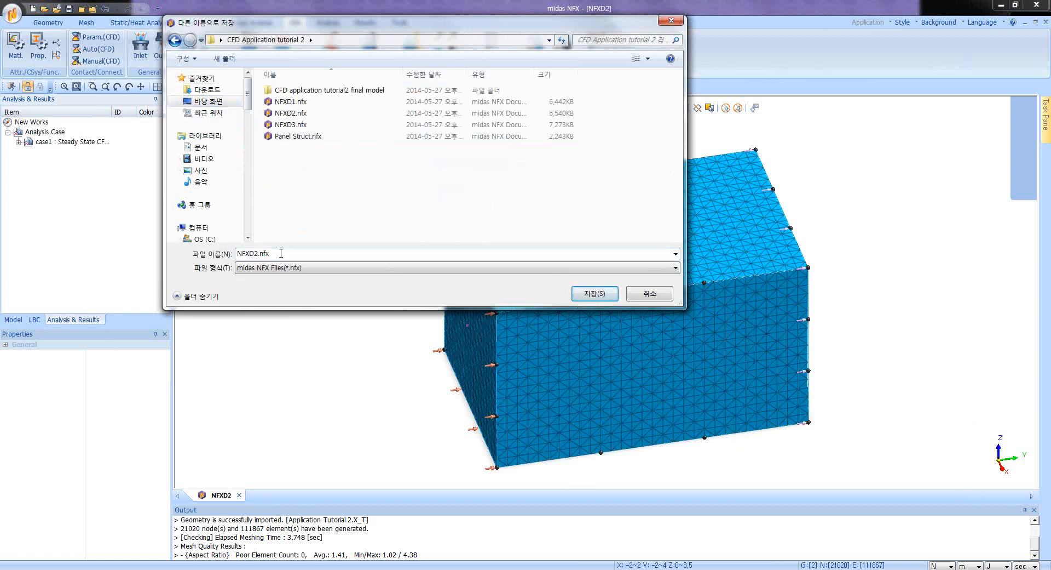
{"action": "double_click", "coordinate": [281, 253]}
{"action": "type", "text": "3"}
{"action": "left_click", "coordinate": [583, 294]}
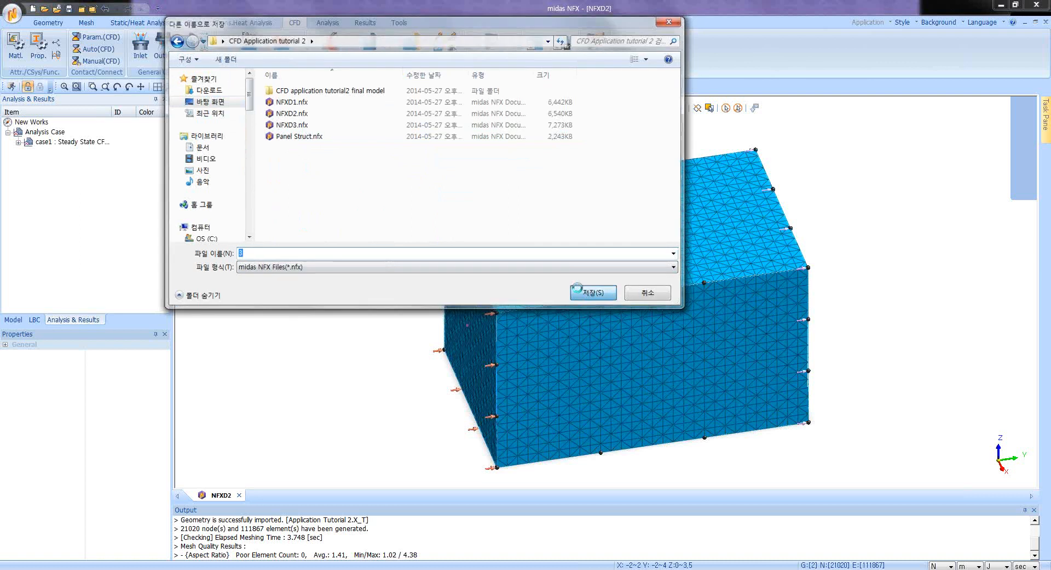
Solve the case1 steady-state analysis and examine the monitored total velocity and pressure graphs while it runs.
{"action": "right_click", "coordinate": [69, 141]}
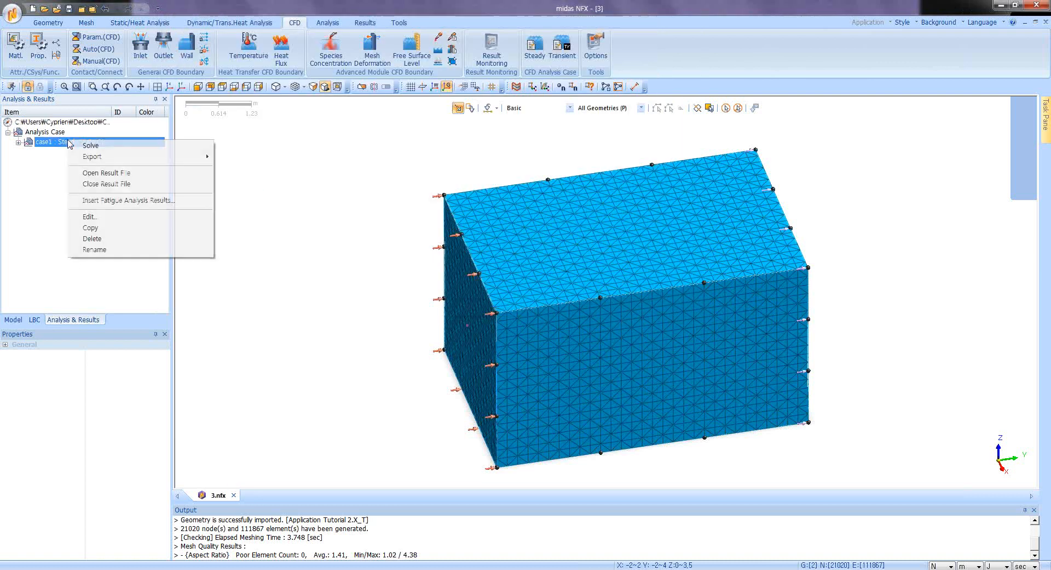
{"action": "left_click", "coordinate": [91, 147]}
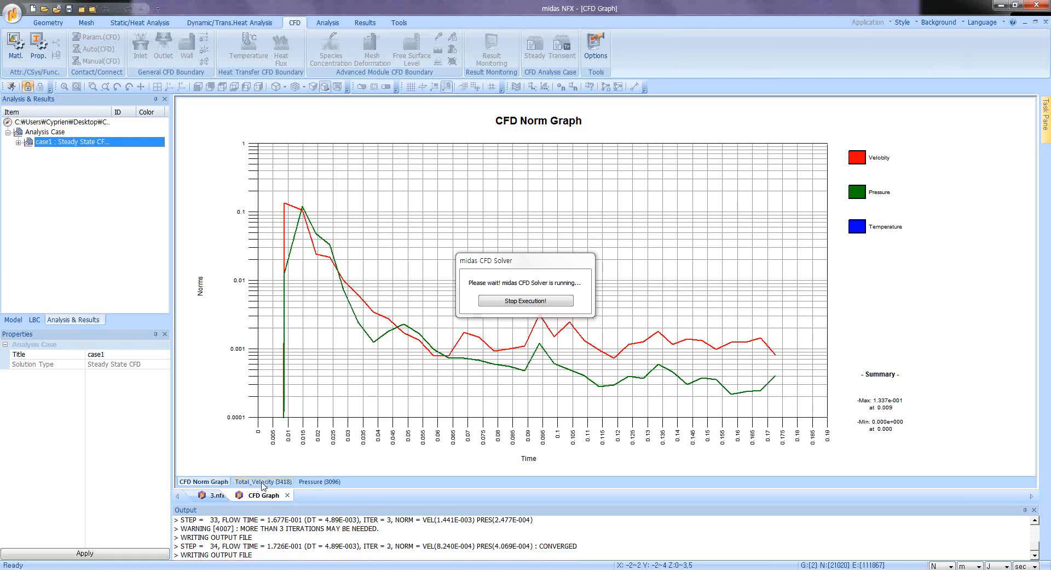
{"action": "left_click", "coordinate": [269, 482]}
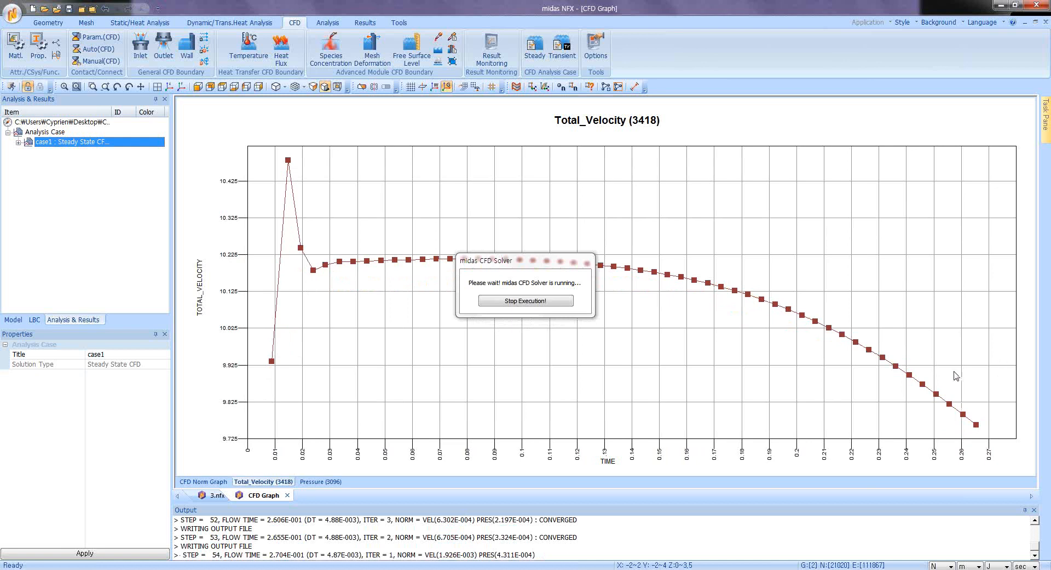
{"action": "left_click", "coordinate": [321, 481]}
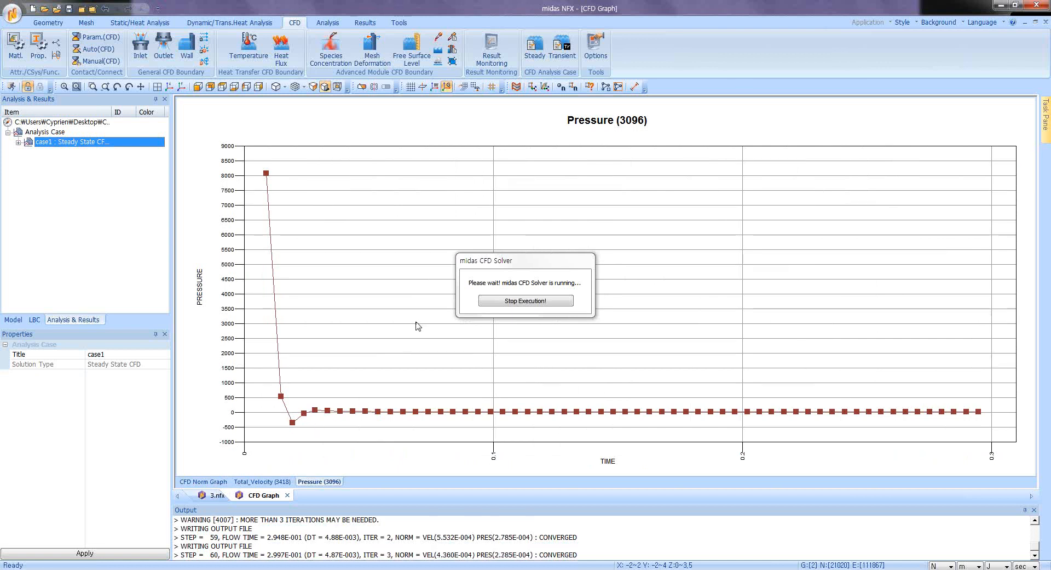
Open the CFD result file 3_case1.res for case1 in the 3.nfx model.
{"action": "left_click", "coordinate": [206, 496]}
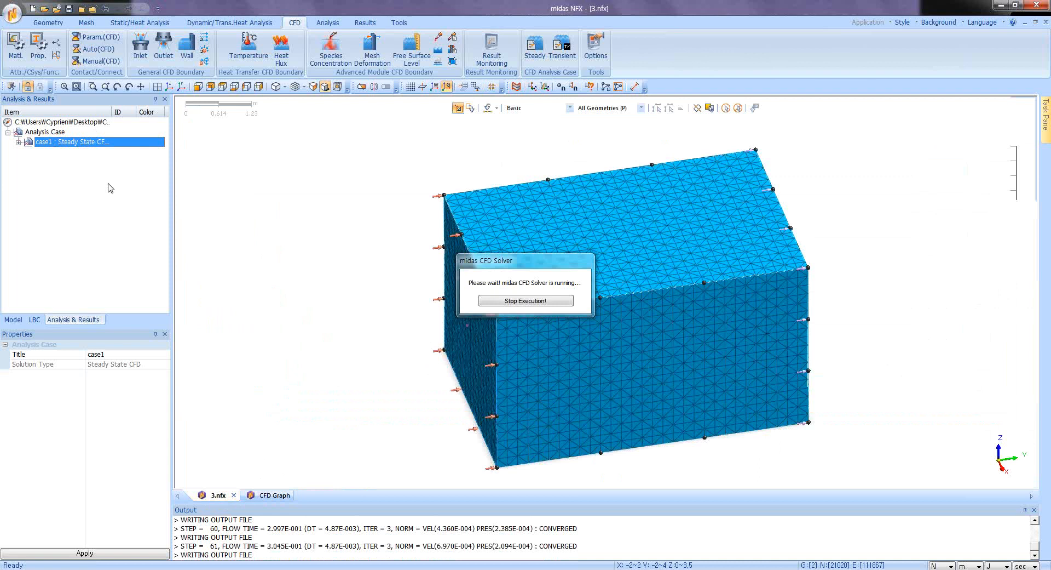
{"action": "right_click", "coordinate": [105, 143]}
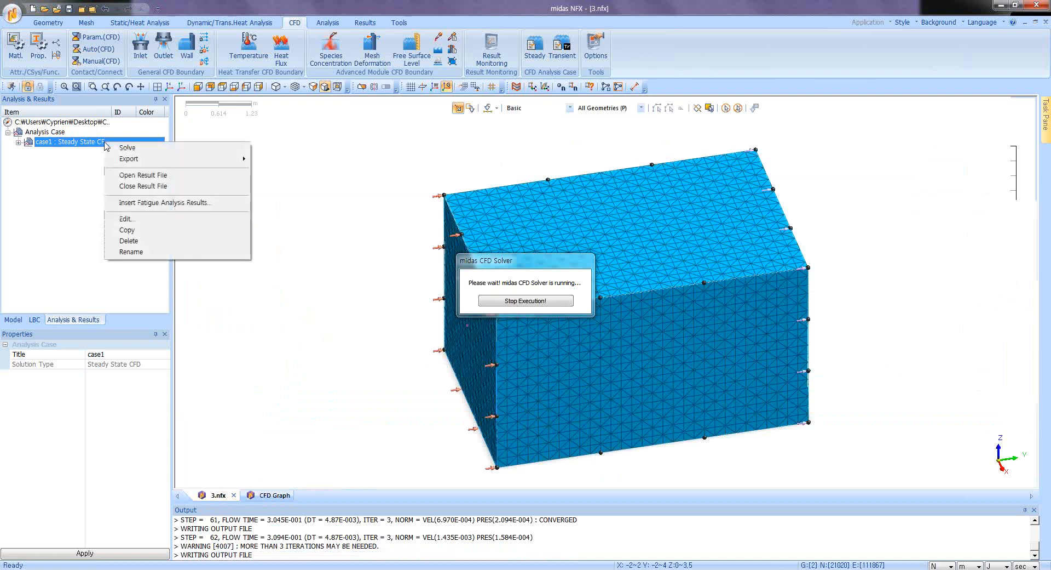
{"action": "left_click", "coordinate": [132, 176]}
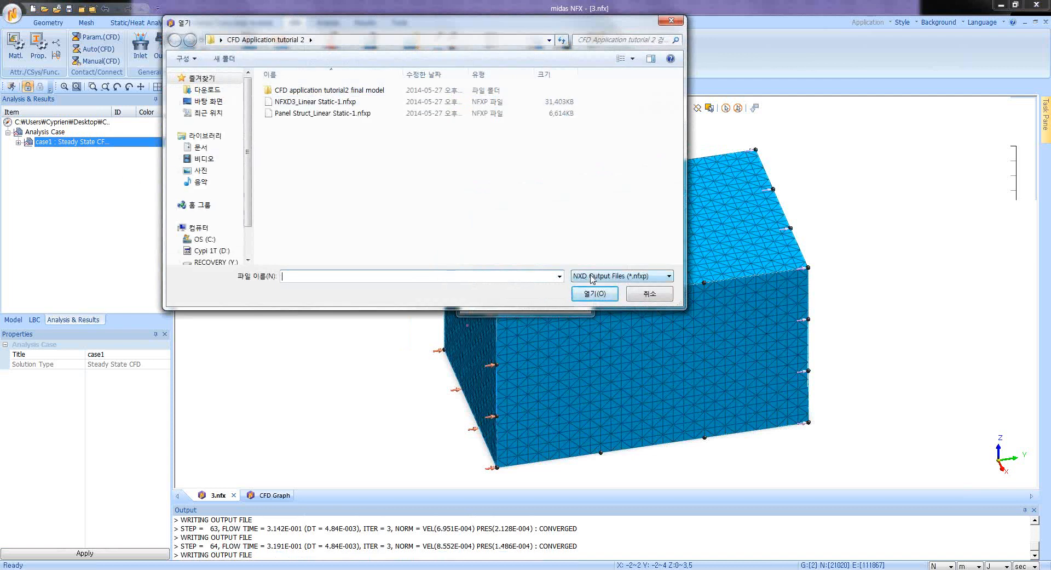
{"action": "left_click", "coordinate": [591, 276]}
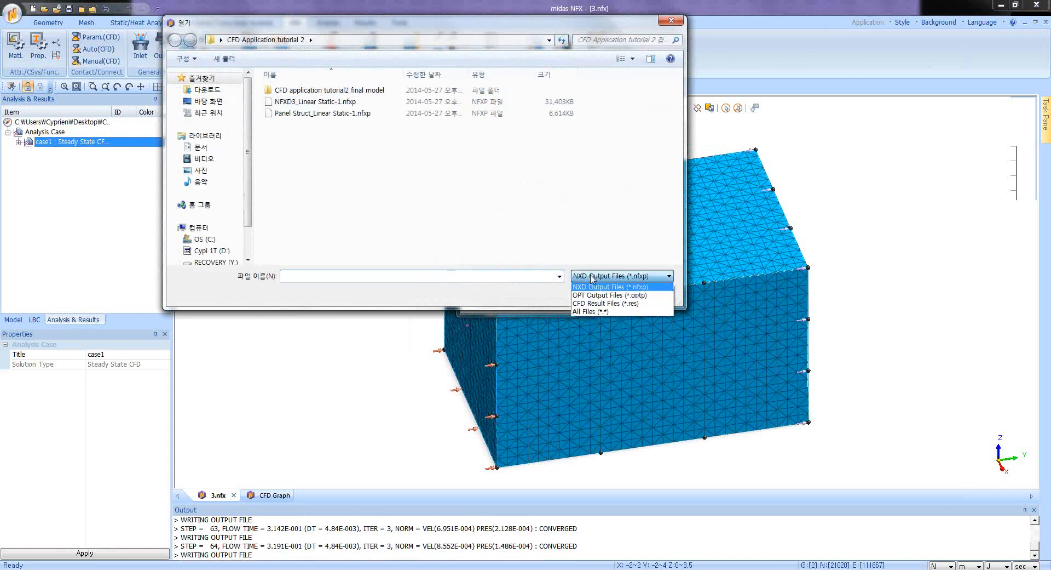
{"action": "left_click", "coordinate": [592, 303]}
{"action": "left_click", "coordinate": [304, 104]}
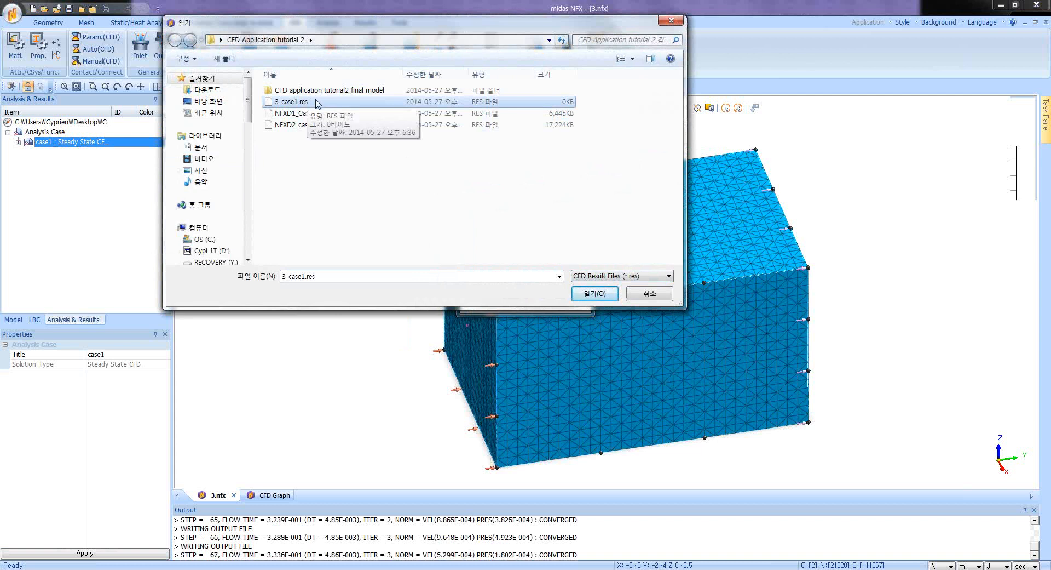
{"action": "left_click", "coordinate": [582, 294]}
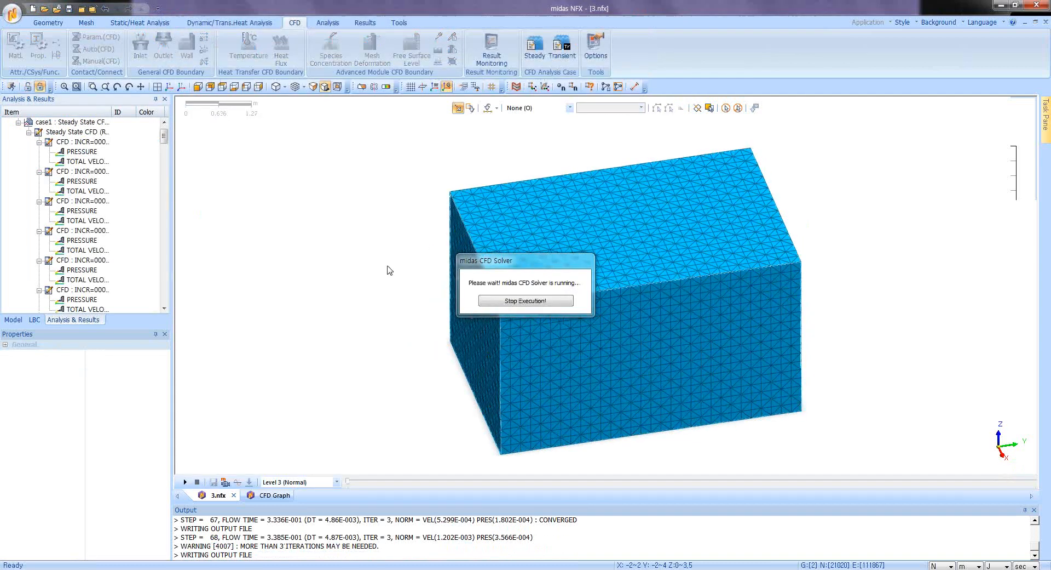
Display the early pressure and total velocity contours, and advance the velocity contour to the last available increment.
{"action": "double_click", "coordinate": [81, 152]}
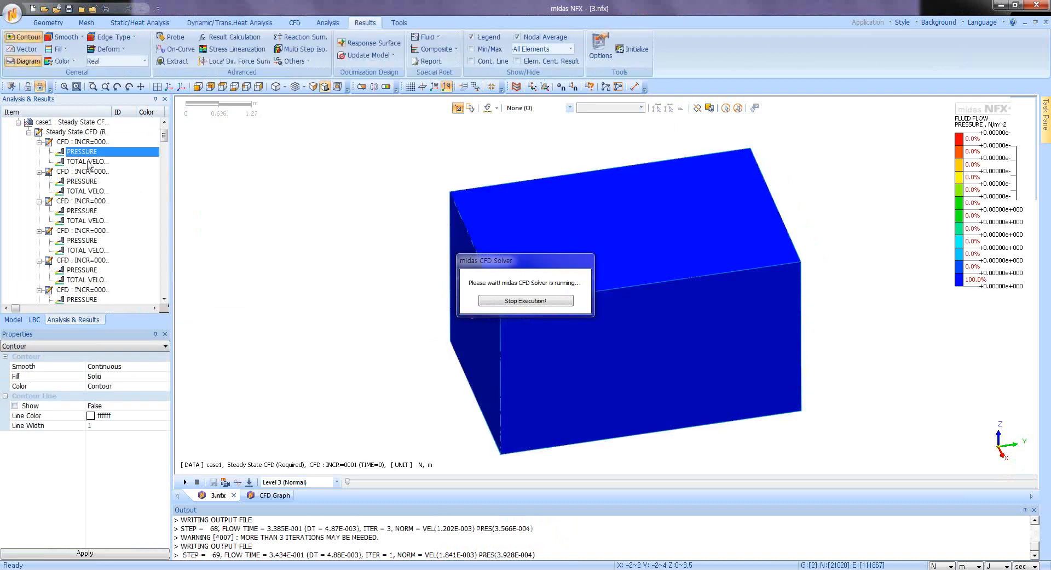
{"action": "double_click", "coordinate": [99, 162]}
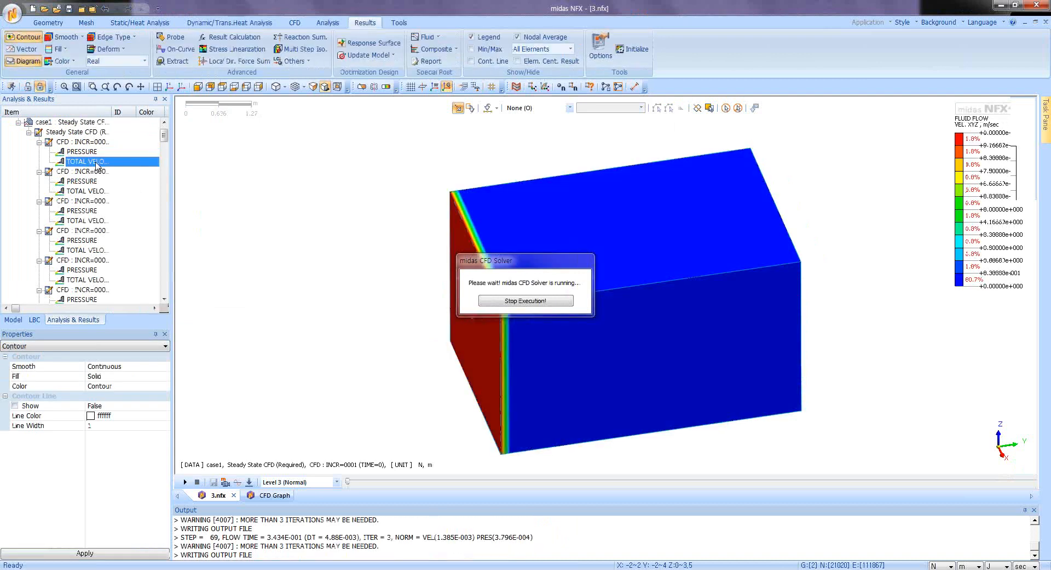
{"action": "double_click", "coordinate": [95, 192]}
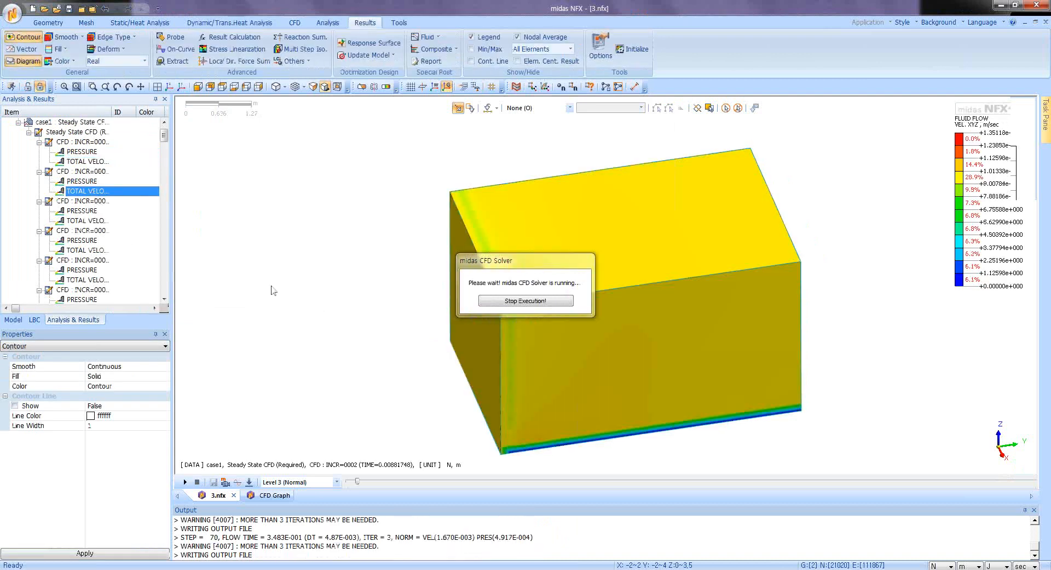
{"action": "left_click_drag", "start_coordinate": [527, 257], "coordinate": [229, 290]}
{"action": "left_click_drag", "start_coordinate": [357, 481], "coordinate": [1035, 495]}
{"action": "middle_click_drag", "start_coordinate": [613, 350], "coordinate": [622, 339]}
{"action": "scroll", "coordinate": [625, 350], "scroll_direction": "up", "scroll_amount": 2}
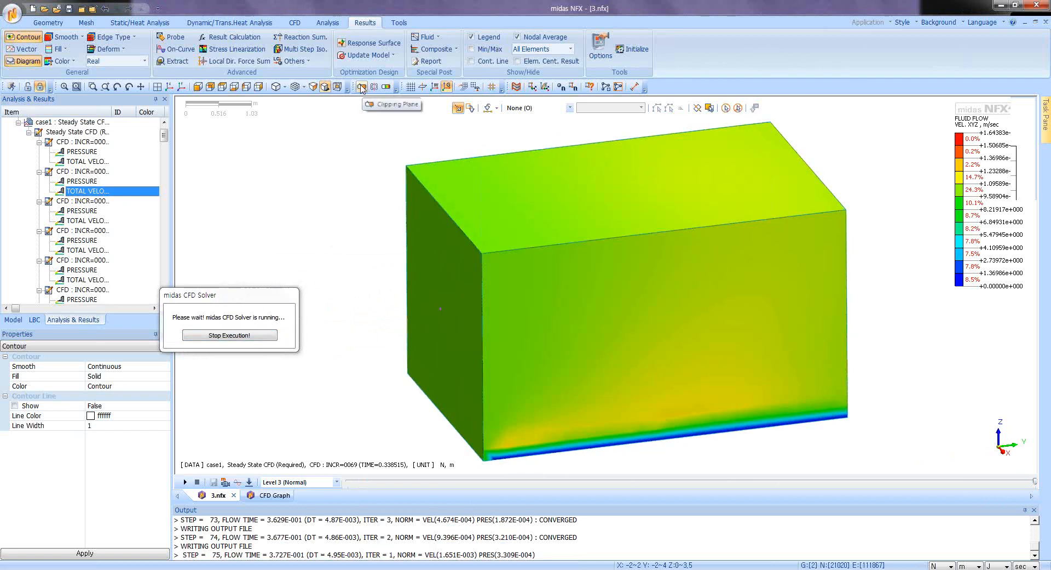
{"action": "middle_click_drag", "start_coordinate": [522, 264], "coordinate": [460, 187]}
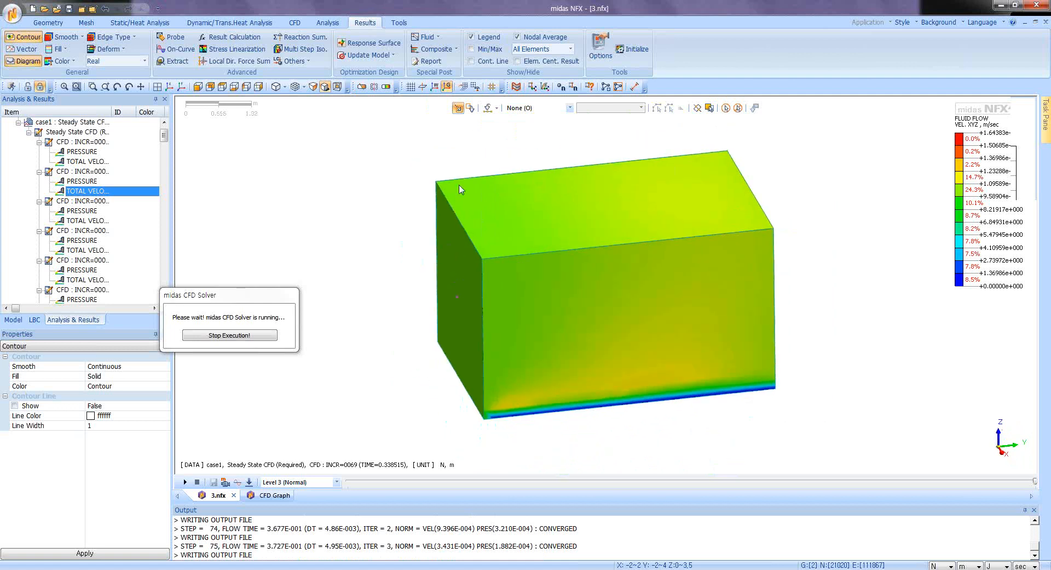
Cut the velocity contour with a clipping plane in the X direction at 0 m, with the mesh shape on the plane hidden.
{"action": "left_click", "coordinate": [357, 87]}
{"action": "middle_click_drag", "start_coordinate": [489, 304], "coordinate": [399, 258]}
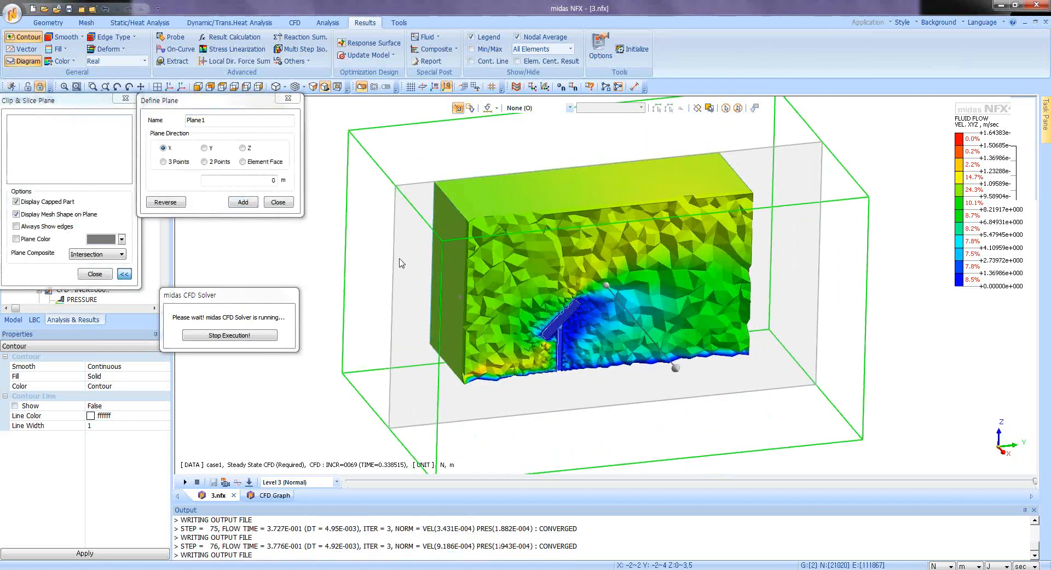
{"action": "left_click", "coordinate": [16, 214]}
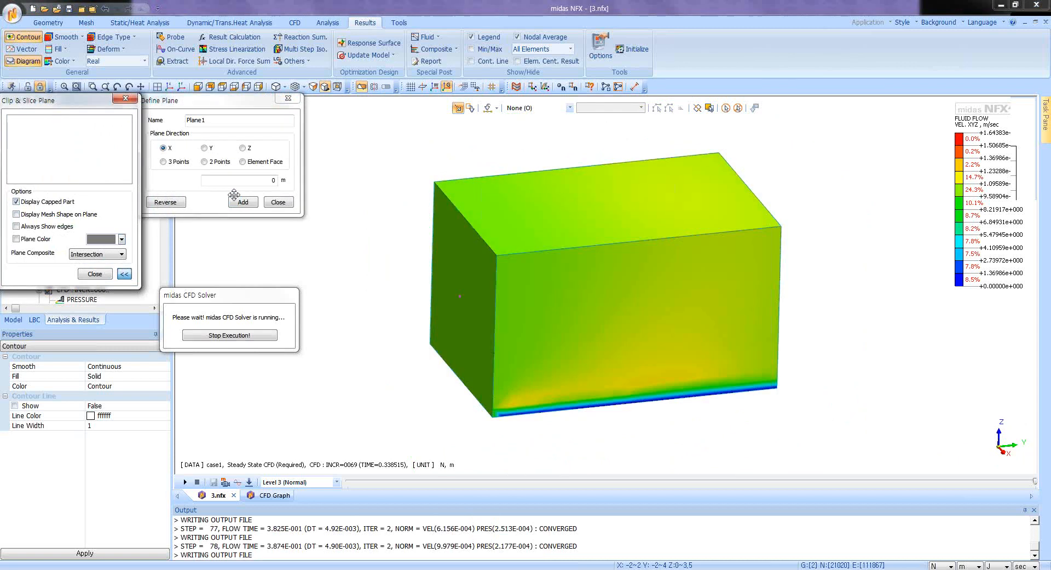
{"action": "left_click", "coordinate": [269, 139]}
{"action": "middle_click_drag", "start_coordinate": [562, 311], "coordinate": [596, 334]}
{"action": "scroll", "coordinate": [486, 300], "scroll_direction": "up", "scroll_amount": 3}
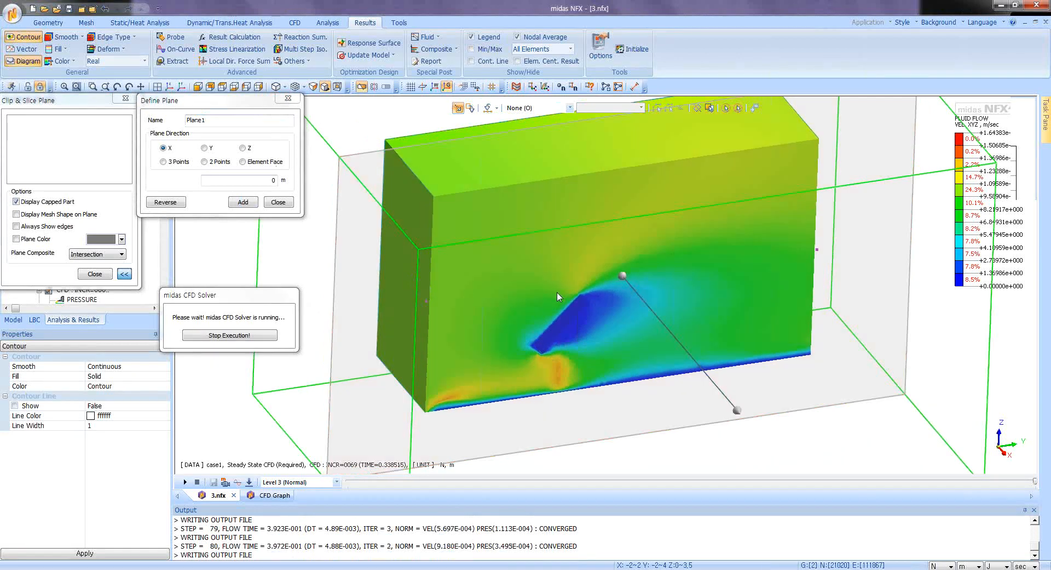
{"action": "middle_click_drag", "start_coordinate": [559, 299], "coordinate": [548, 316]}
{"action": "scroll", "coordinate": [549, 317], "scroll_direction": "up", "scroll_amount": 2}
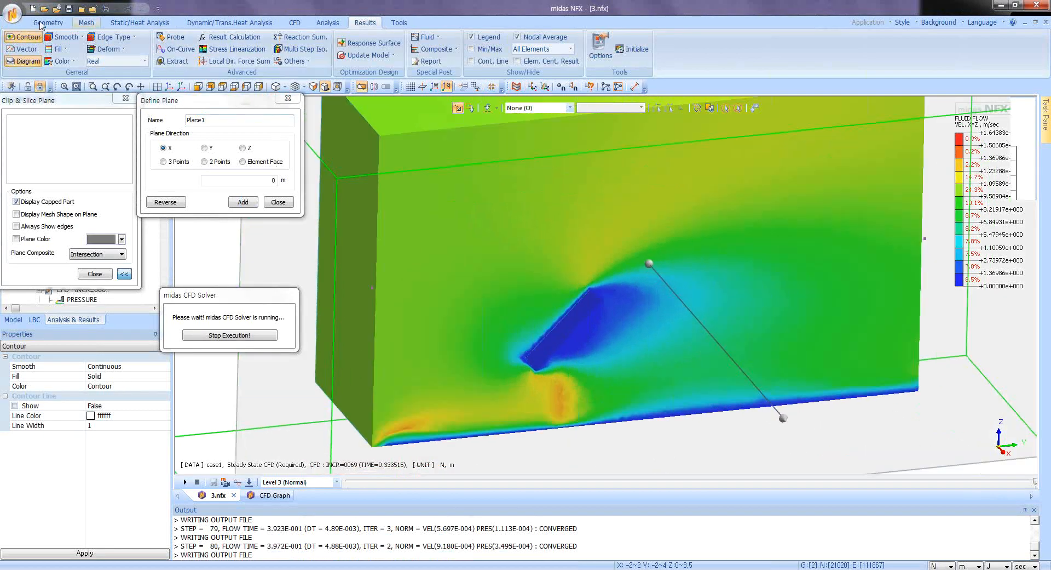
Show the clipped velocity contour in distinct colour bands and examine the flow around the solar panel.
{"action": "left_click", "coordinate": [67, 37]}
{"action": "left_click", "coordinate": [76, 63]}
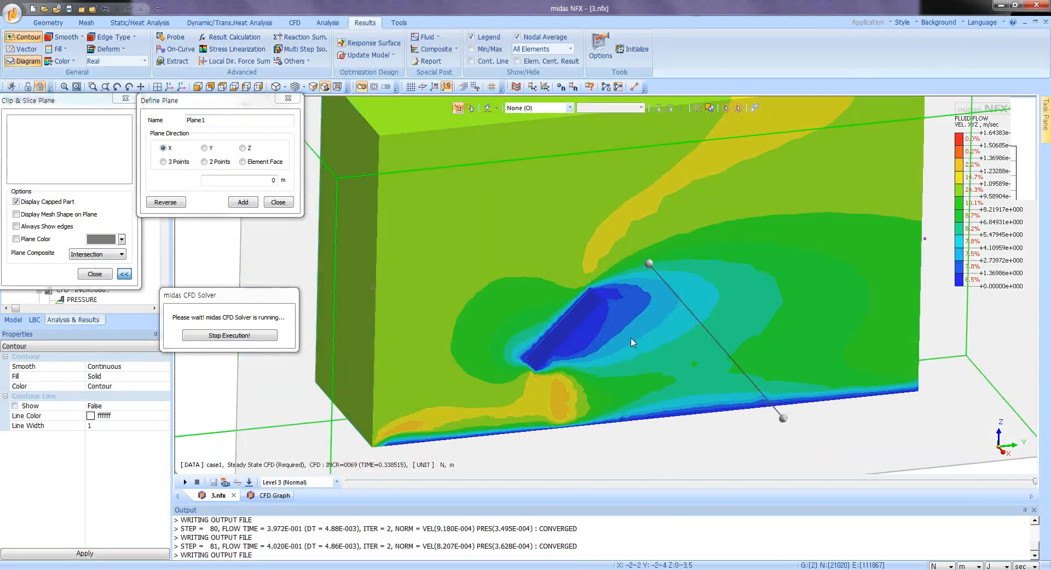
{"action": "scroll", "coordinate": [550, 297], "scroll_direction": "down", "scroll_amount": 3}
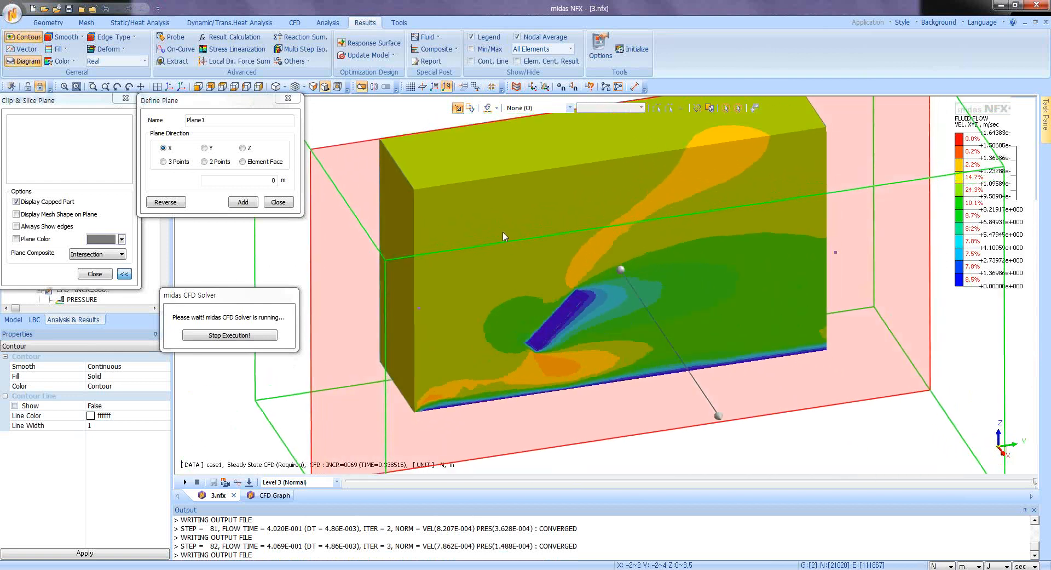
{"action": "scroll", "coordinate": [548, 306], "scroll_direction": "up", "scroll_amount": 5}
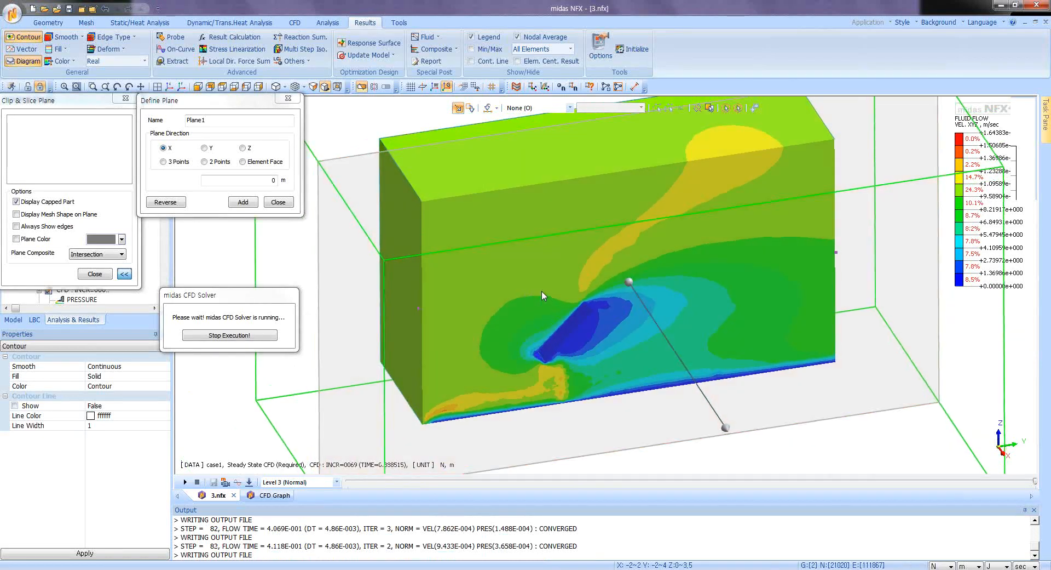
{"action": "scroll", "coordinate": [599, 337], "scroll_direction": "up", "scroll_amount": 6}
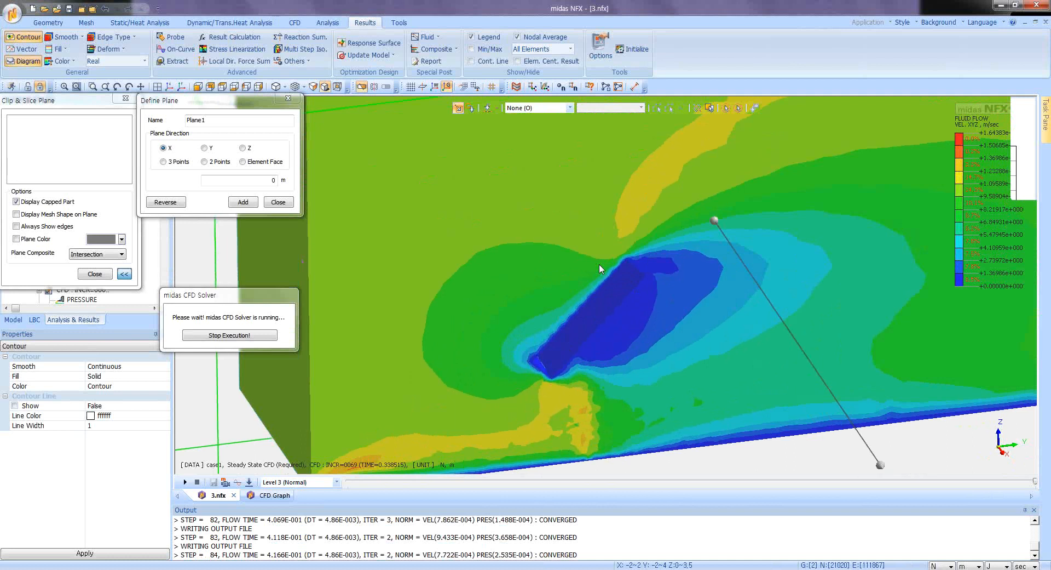
{"action": "scroll", "coordinate": [657, 293], "scroll_direction": "down", "scroll_amount": 8}
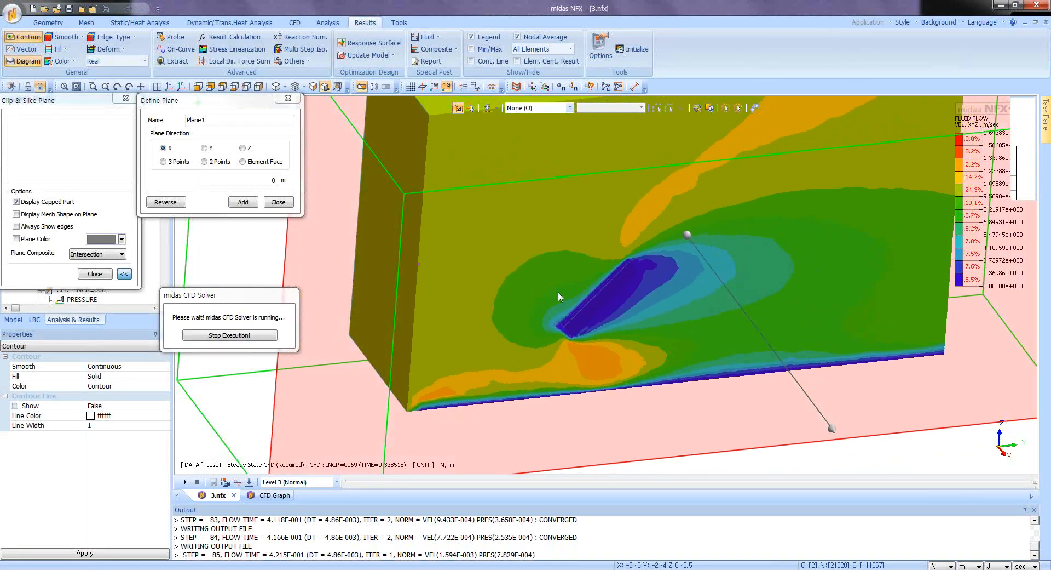
{"action": "scroll", "coordinate": [625, 268], "scroll_direction": "down", "scroll_amount": 3}
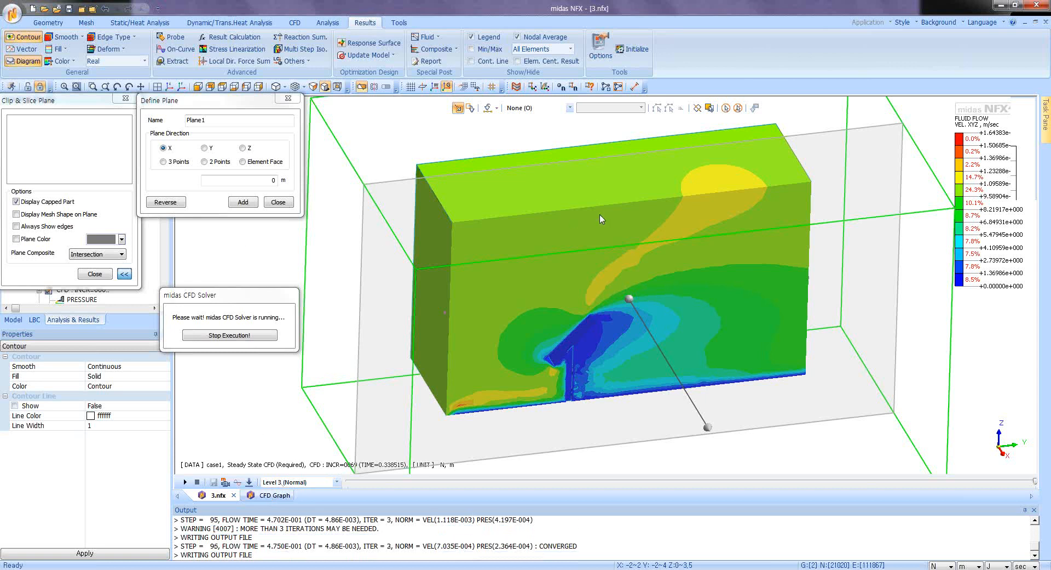
{"action": "scroll", "coordinate": [601, 219], "scroll_direction": "down", "scroll_amount": 1}
Stop the running CFD solver and close the clipping plane definition without adding the plane.
{"action": "left_click", "coordinate": [221, 334]}
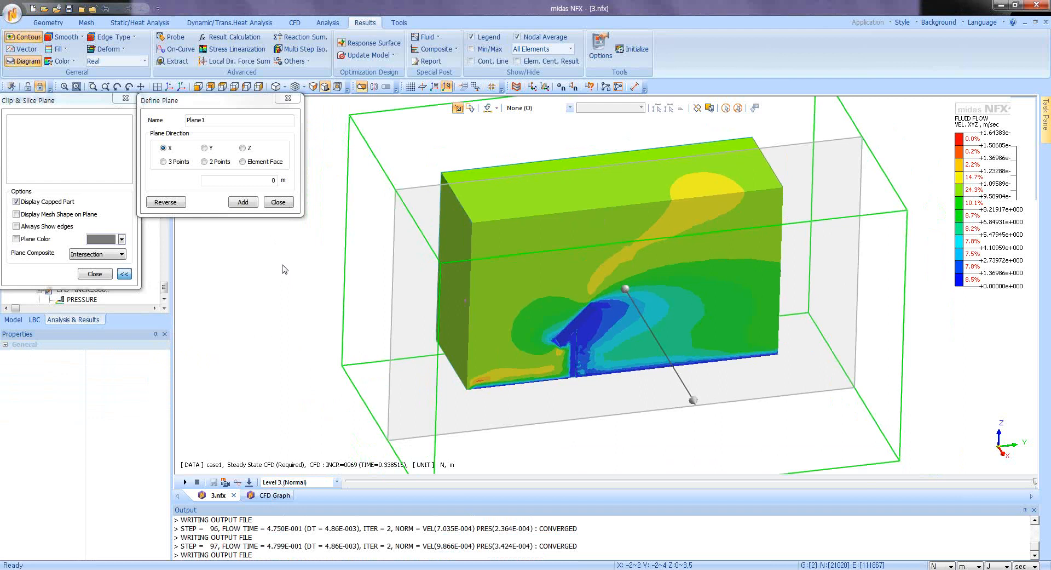
{"action": "left_click", "coordinate": [278, 202]}
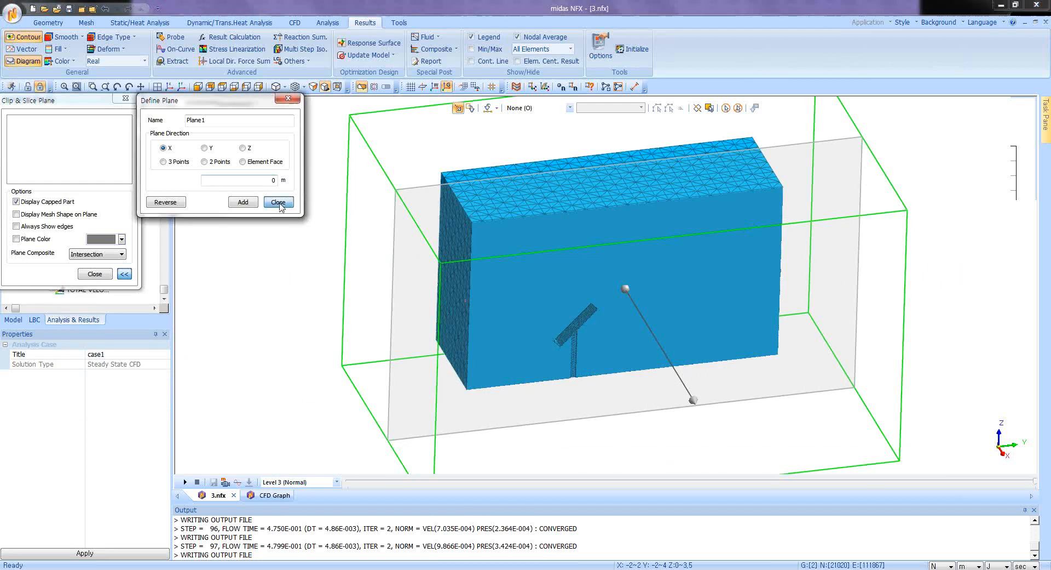
{"action": "left_click", "coordinate": [94, 274]}
{"action": "scroll", "coordinate": [412, 267], "scroll_direction": "down", "scroll_amount": 2}
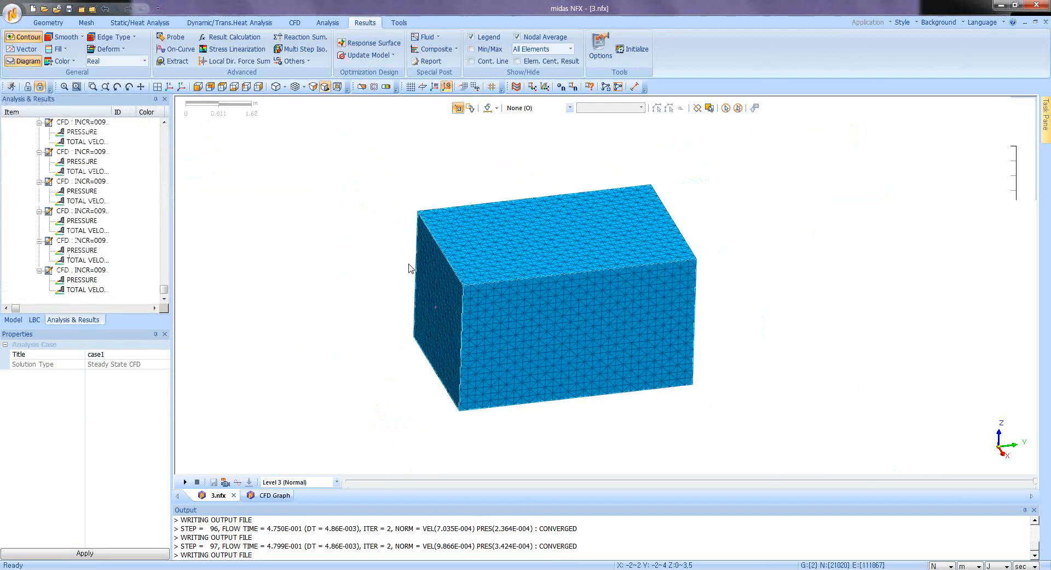
Open the NFXD1.nfx model together with its saved CFD results.
{"action": "left_click", "coordinate": [11, 16]}
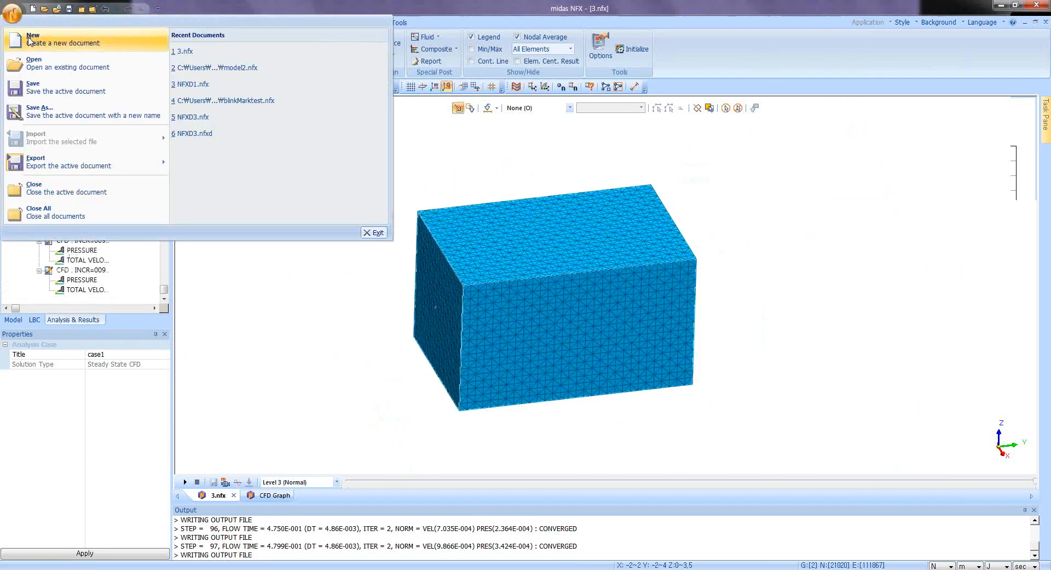
{"action": "left_click", "coordinate": [40, 68]}
{"action": "left_click", "coordinate": [442, 233]}
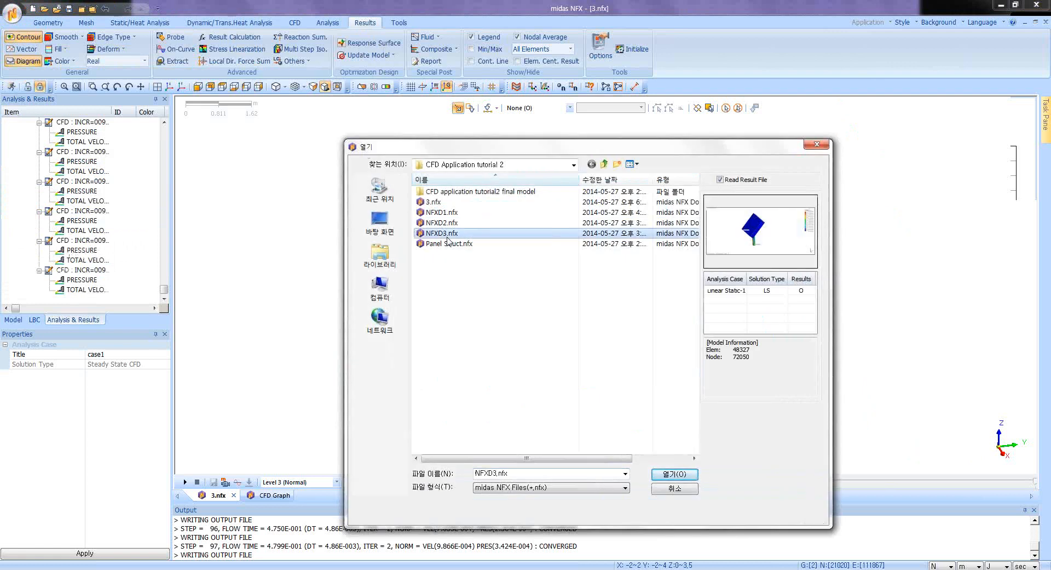
{"action": "left_click", "coordinate": [445, 223]}
{"action": "left_click", "coordinate": [440, 214]}
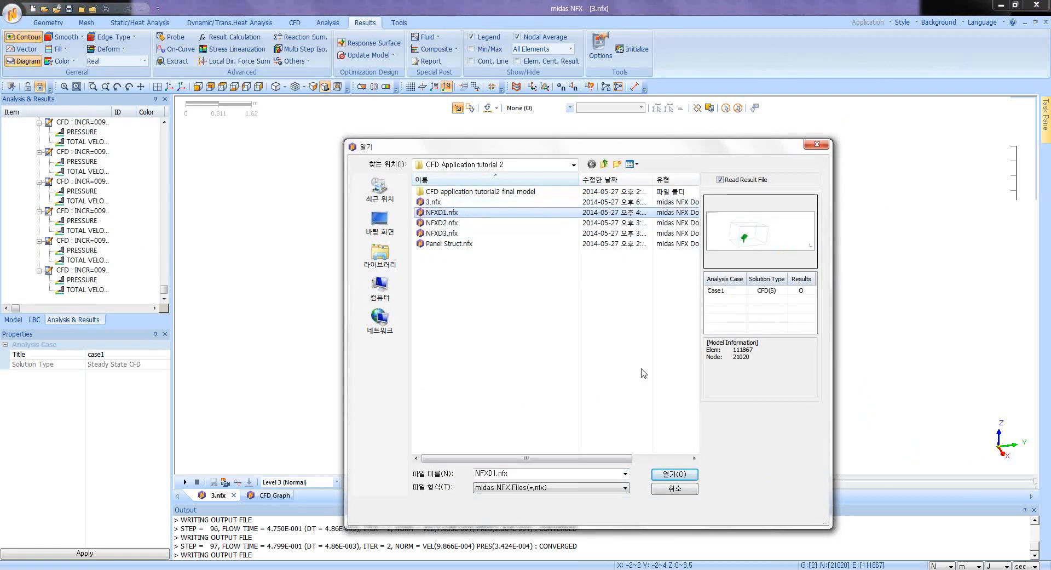
{"action": "left_click", "coordinate": [675, 474]}
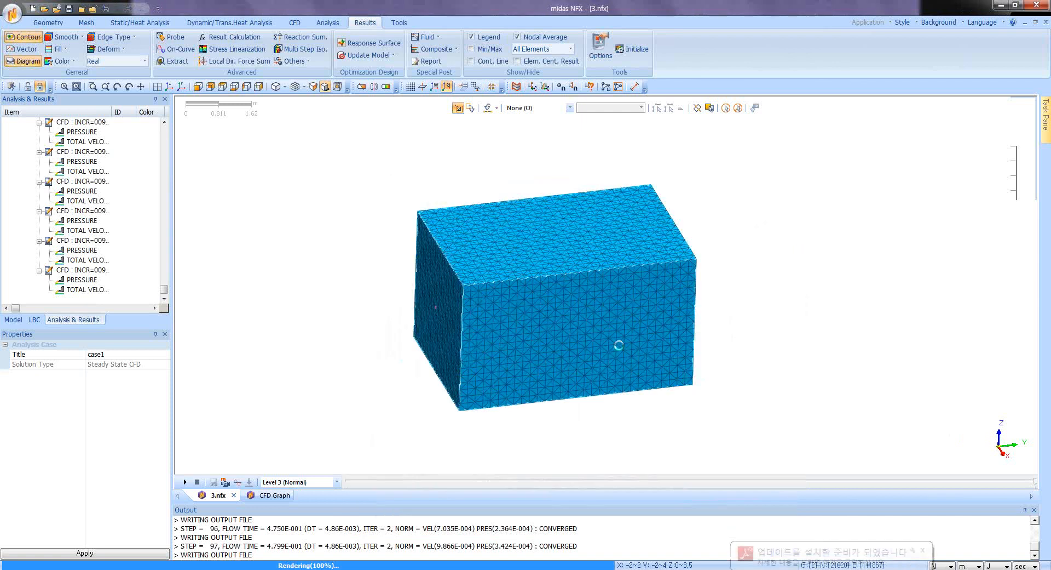
{"action": "left_click", "coordinate": [924, 549]}
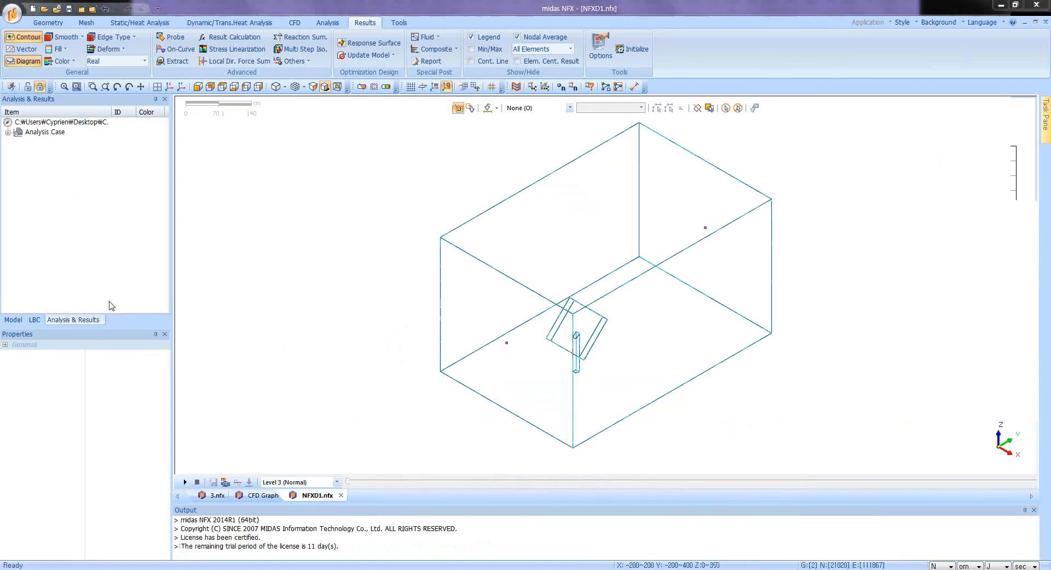
Display the total velocity contour of the first increment, then the pressure and total velocity contours of the last increment.
{"action": "left_click", "coordinate": [7, 133]}
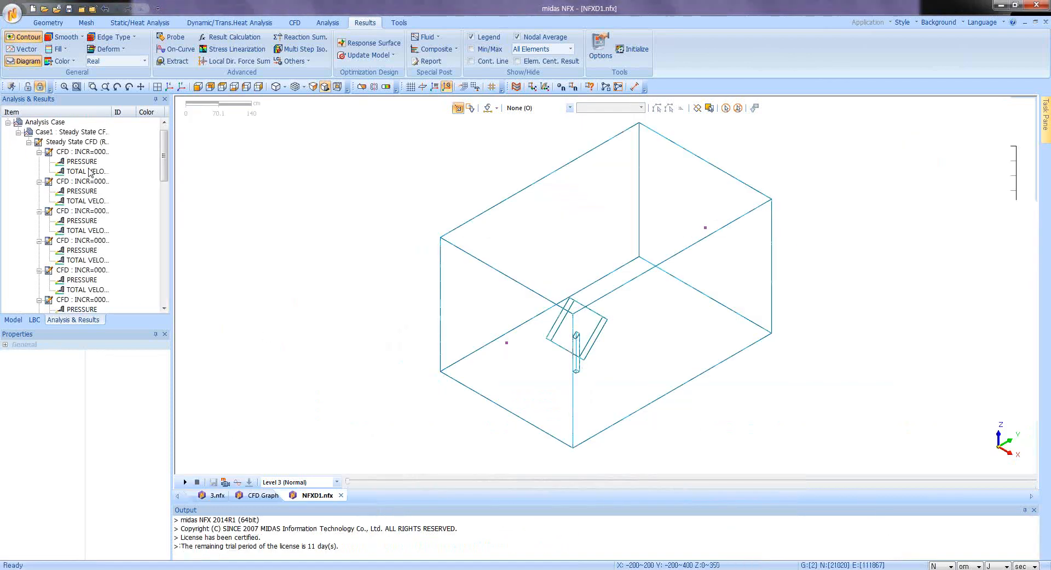
{"action": "double_click", "coordinate": [91, 171]}
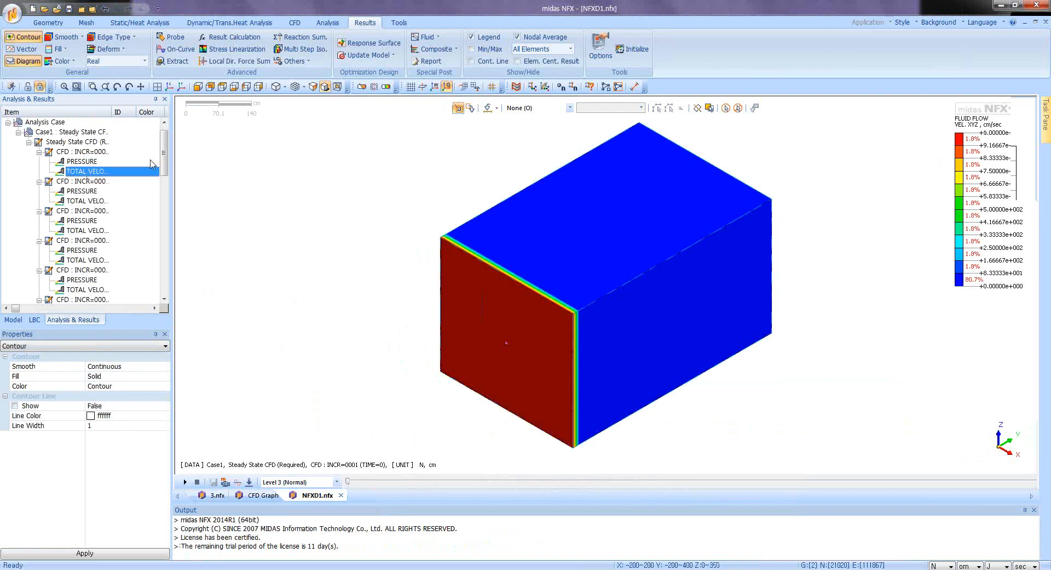
{"action": "left_click_drag", "start_coordinate": [167, 159], "coordinate": [164, 274]}
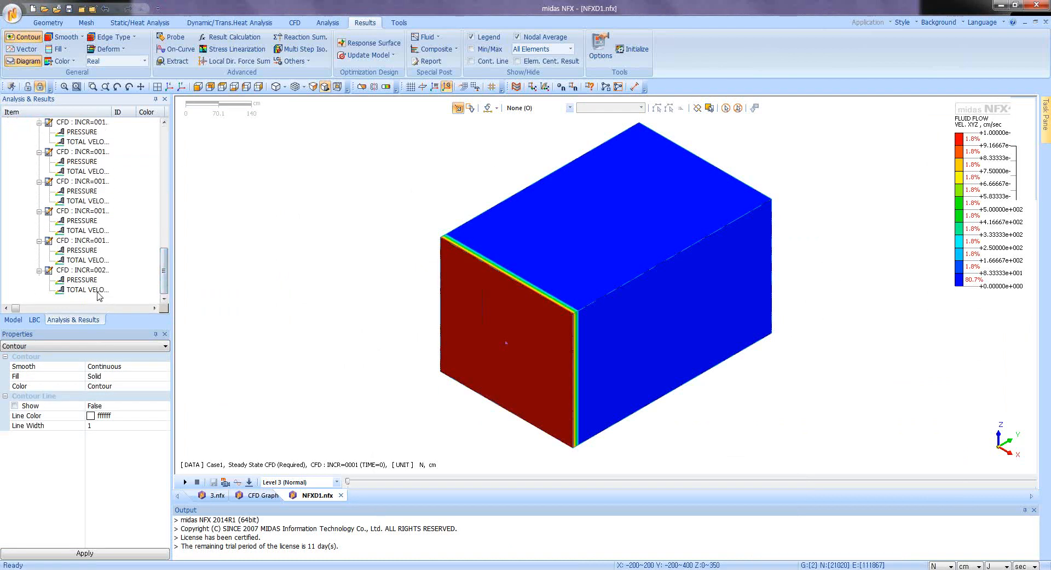
{"action": "double_click", "coordinate": [97, 290]}
{"action": "double_click", "coordinate": [83, 279]}
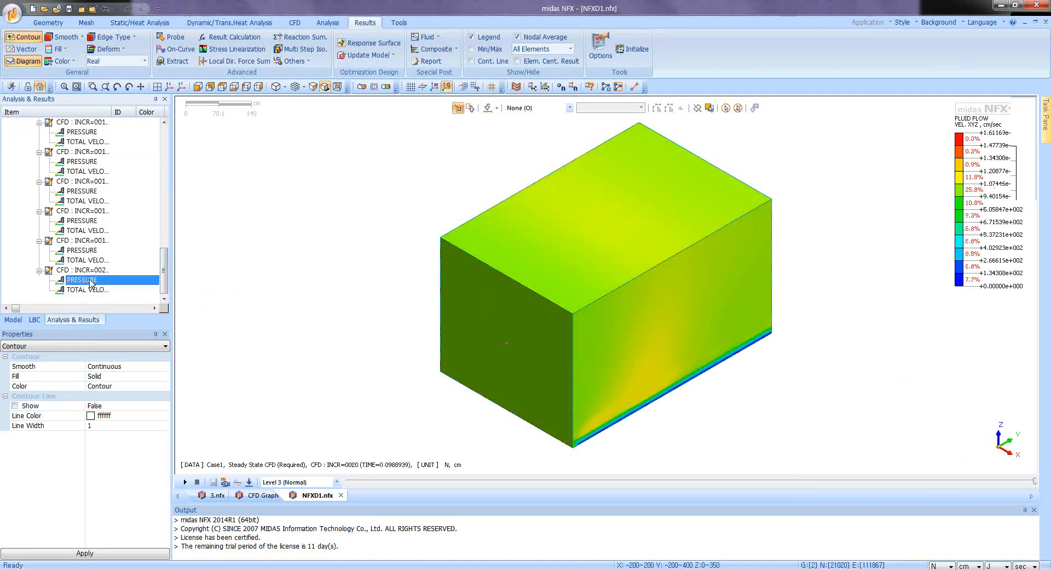
{"action": "double_click", "coordinate": [88, 289]}
{"action": "middle_click_drag", "start_coordinate": [550, 327], "coordinate": [529, 306]}
{"action": "scroll", "coordinate": [536, 325], "scroll_direction": "up", "scroll_amount": 3}
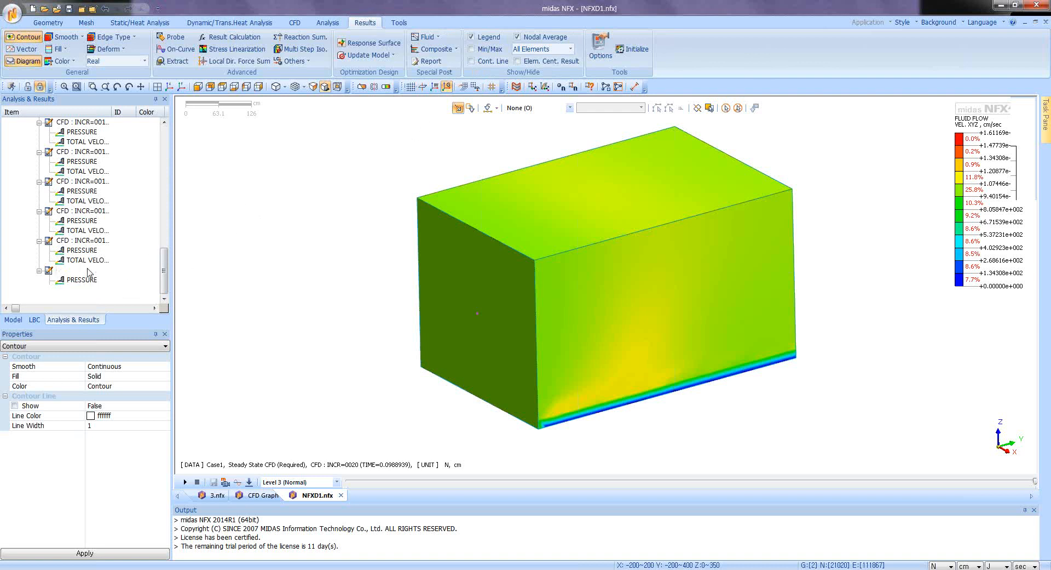
Review the fluid flow results that can be inserted for the last increment, and leave without inserting any.
{"action": "right_click", "coordinate": [60, 270]}
{"action": "left_click", "coordinate": [117, 274]}
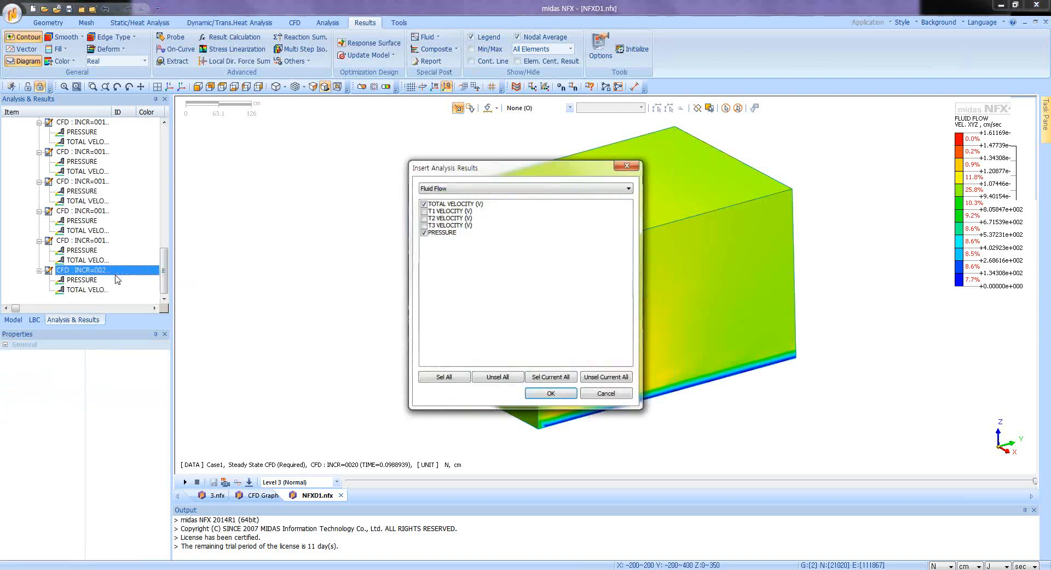
{"action": "left_click", "coordinate": [484, 189]}
{"action": "left_click", "coordinate": [485, 198]}
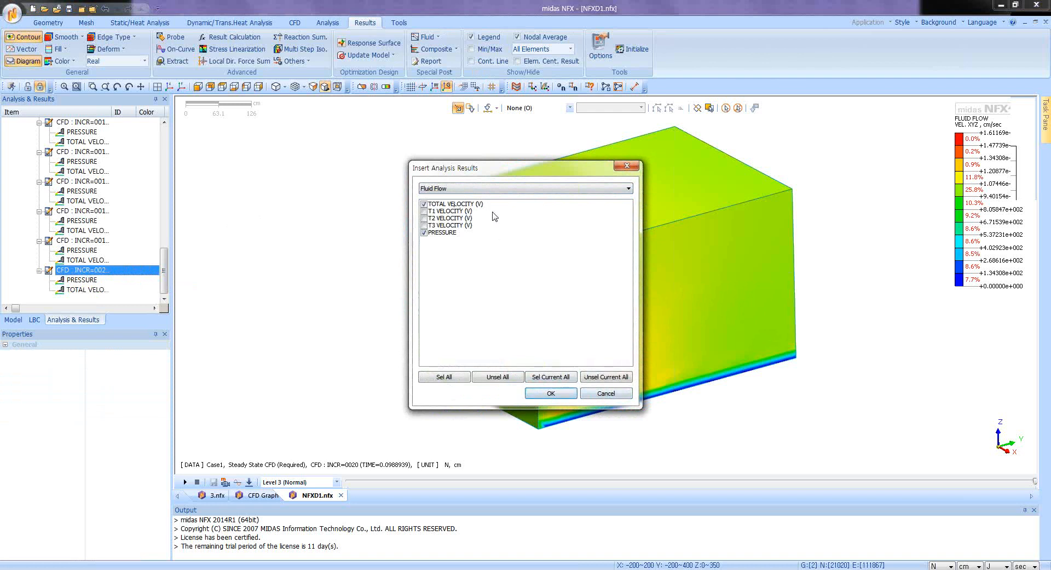
{"action": "left_click", "coordinate": [607, 393]}
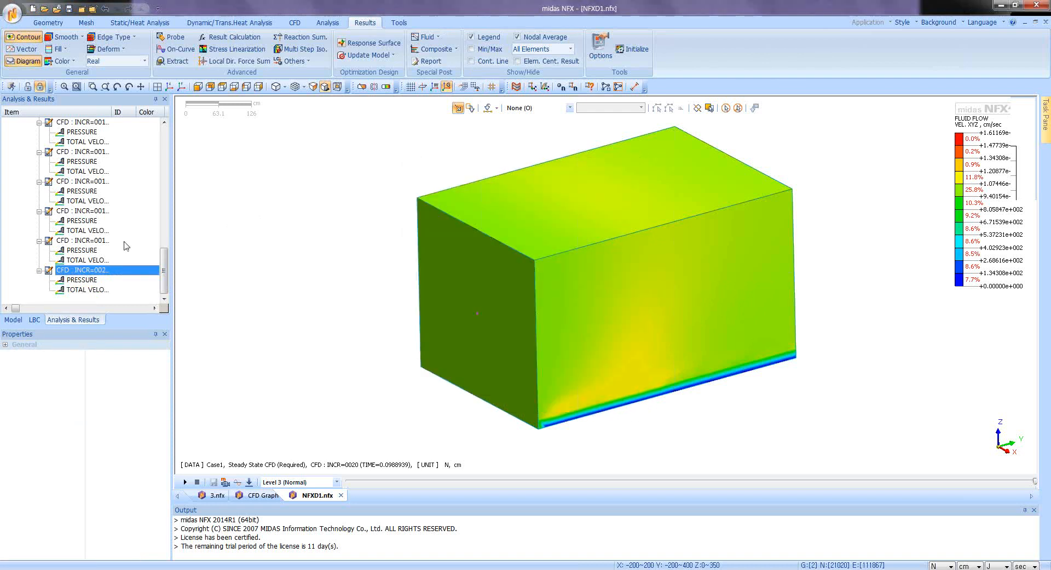
Preview a reversed clipping plane in the Y direction through the total velocity contour.
{"action": "scroll", "coordinate": [647, 327], "scroll_direction": "down", "scroll_amount": 3}
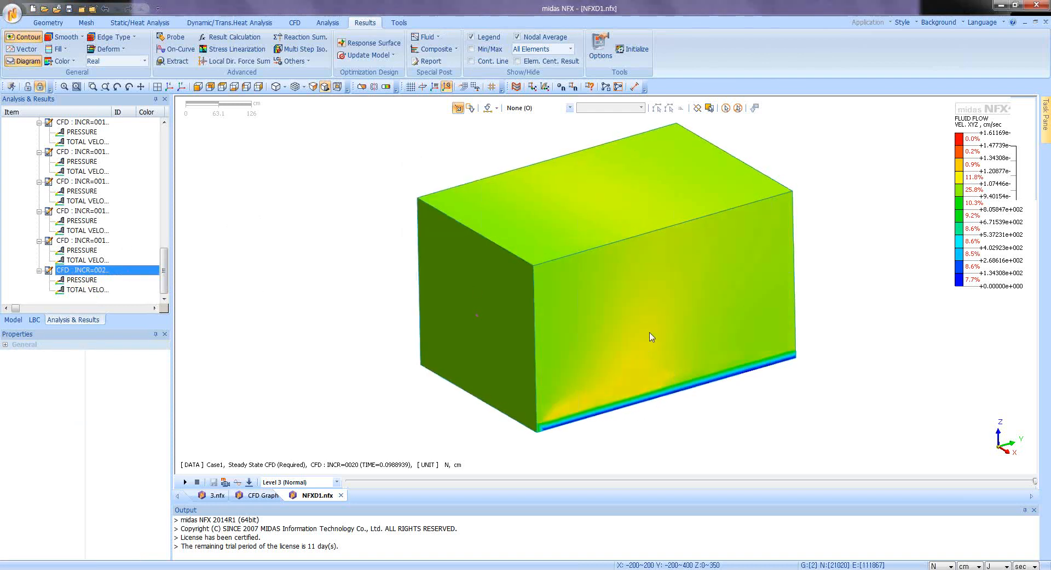
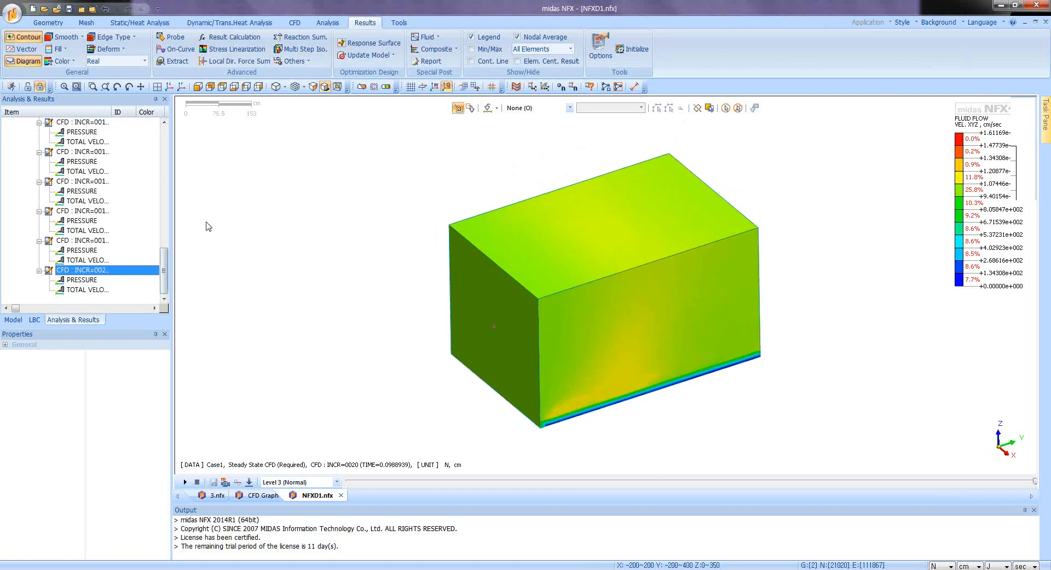
{"action": "left_click", "coordinate": [363, 87]}
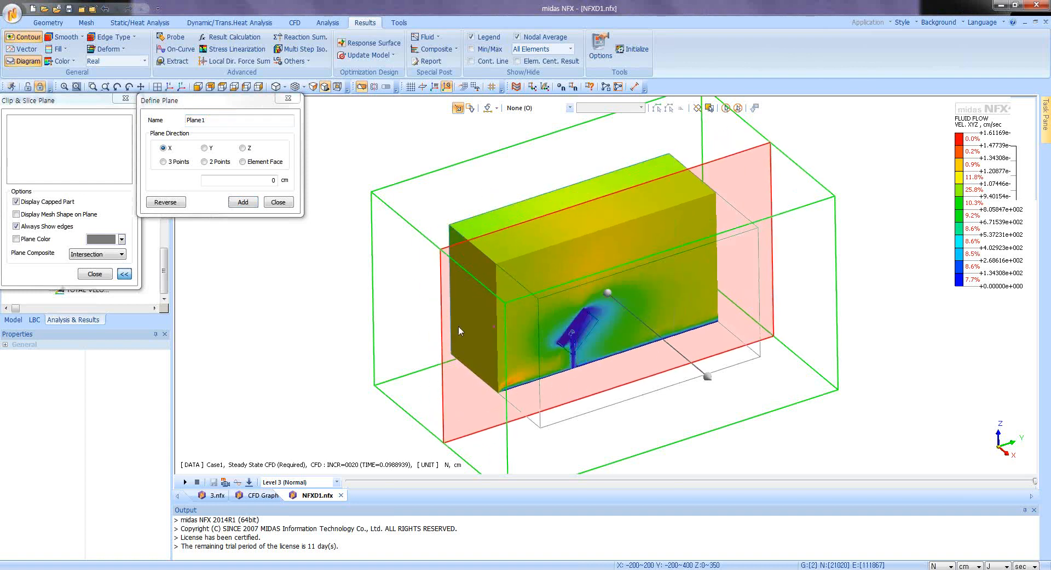
{"action": "left_click", "coordinate": [211, 148]}
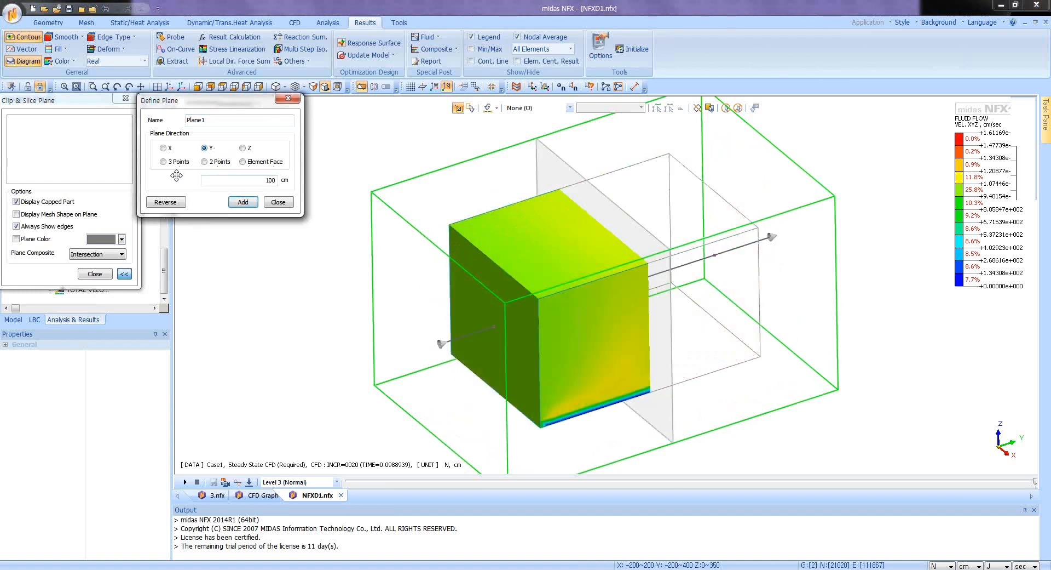
{"action": "left_click", "coordinate": [165, 202]}
{"action": "middle_click_drag", "start_coordinate": [633, 259], "coordinate": [579, 277]}
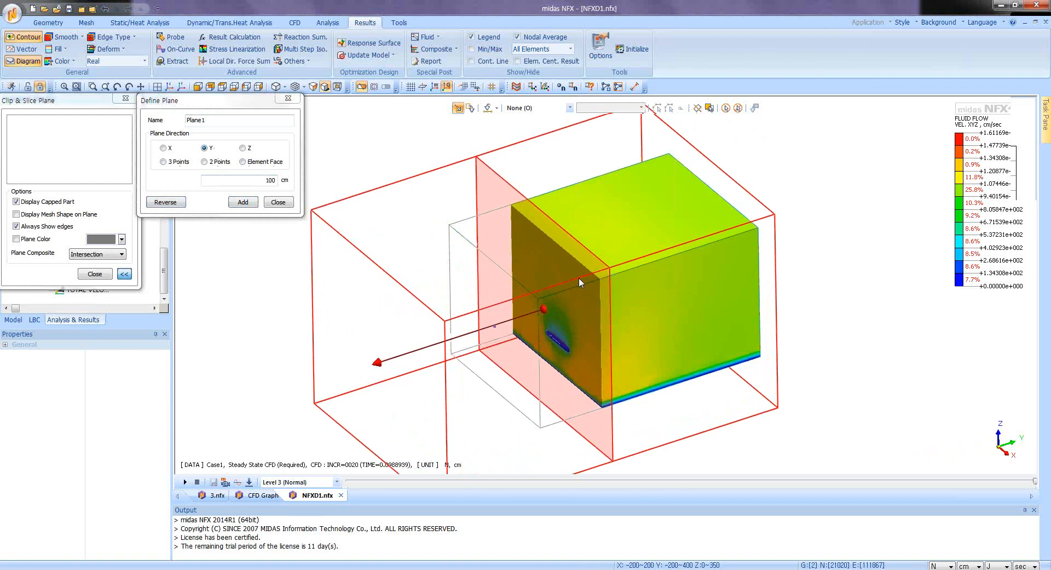
Tilt the clipping plane to follow the solar panel's surface, and close the clipping tools without adding the plane.
{"action": "left_click_drag", "start_coordinate": [579, 277], "coordinate": [589, 277]}
{"action": "left_click_drag", "start_coordinate": [388, 365], "coordinate": [531, 303]}
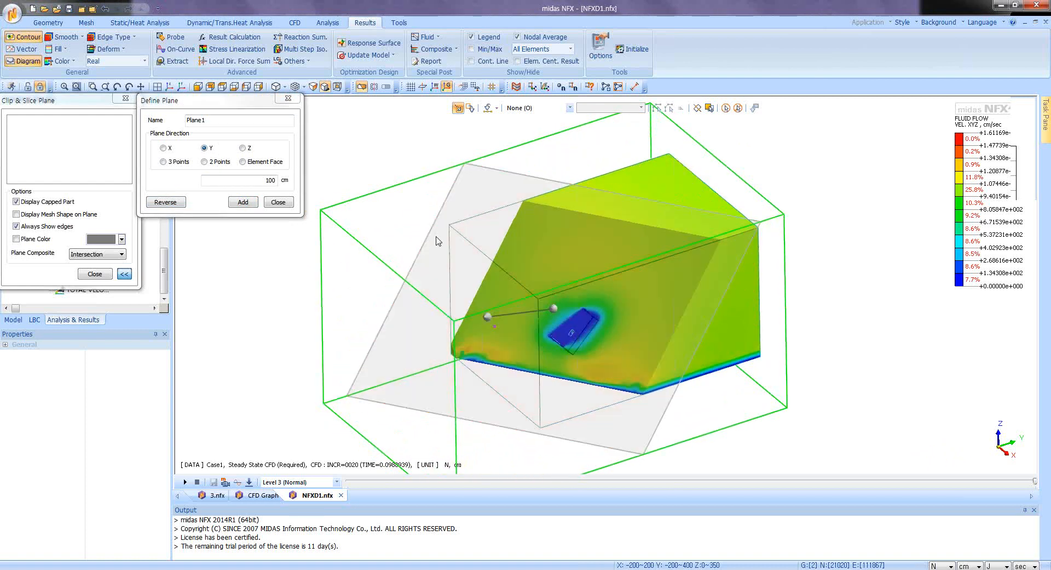
{"action": "left_click", "coordinate": [278, 202]}
{"action": "left_click", "coordinate": [95, 274]}
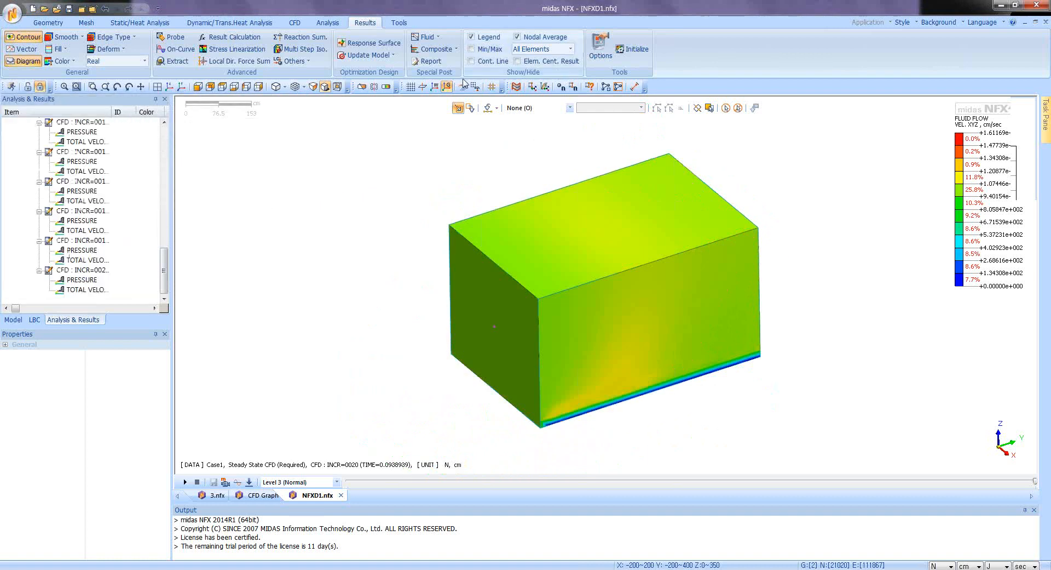
Show a capped iso surface of the total velocity, upper part, at an iso value of about 1090 cm/s.
{"action": "left_click", "coordinate": [386, 88]}
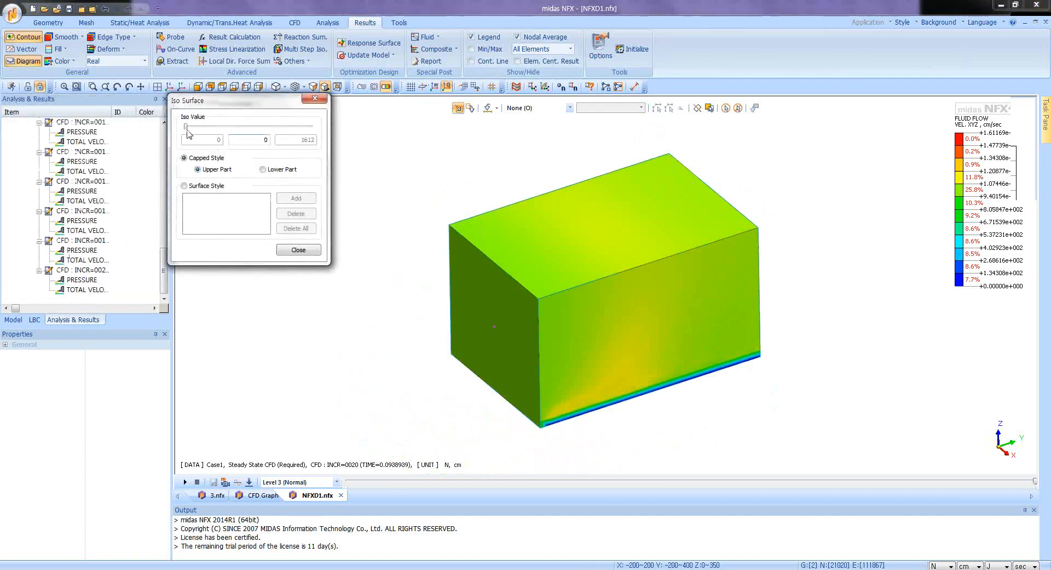
{"action": "left_click_drag", "start_coordinate": [187, 126], "coordinate": [270, 128]}
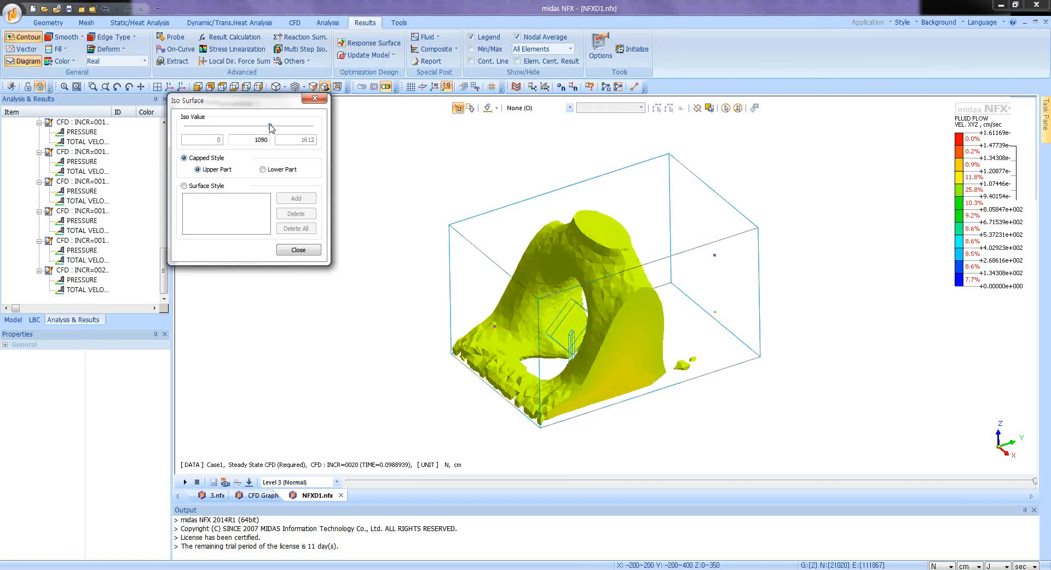
{"action": "middle_click_drag", "start_coordinate": [669, 310], "coordinate": [641, 264]}
{"action": "scroll", "coordinate": [664, 289], "scroll_direction": "up", "scroll_amount": 3}
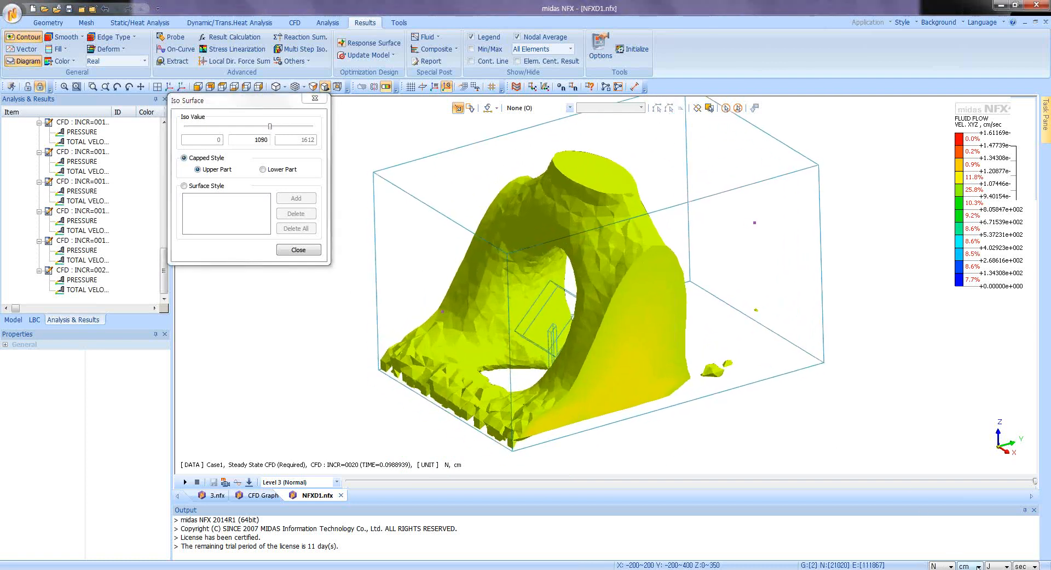
Switch the length unit to m and set the upper-part iso value to about 11.04 m/s.
{"action": "left_click", "coordinate": [979, 566]}
{"action": "left_click", "coordinate": [968, 543]}
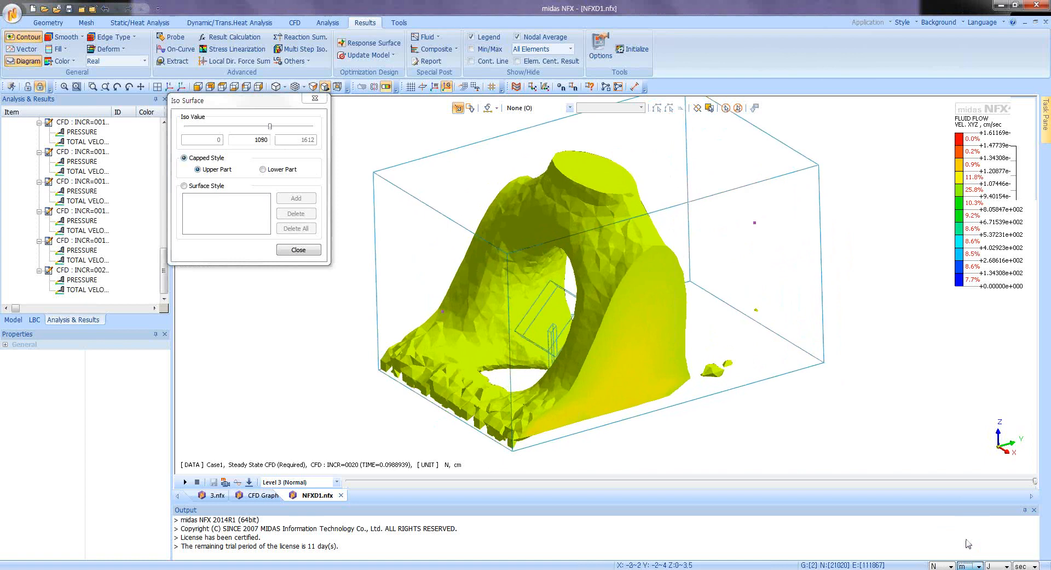
{"action": "left_click", "coordinate": [238, 117]}
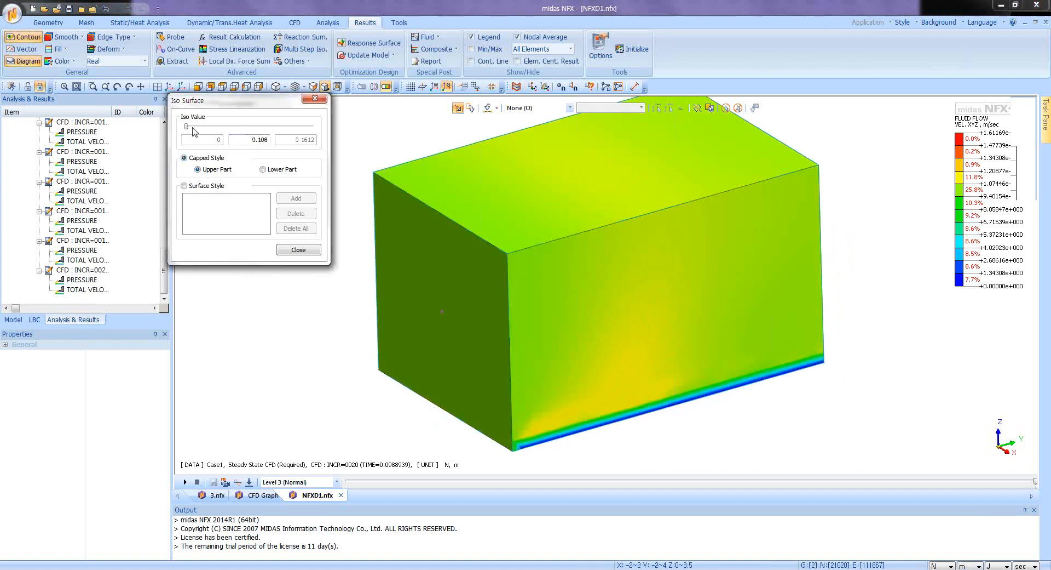
{"action": "left_click_drag", "start_coordinate": [188, 127], "coordinate": [274, 129]}
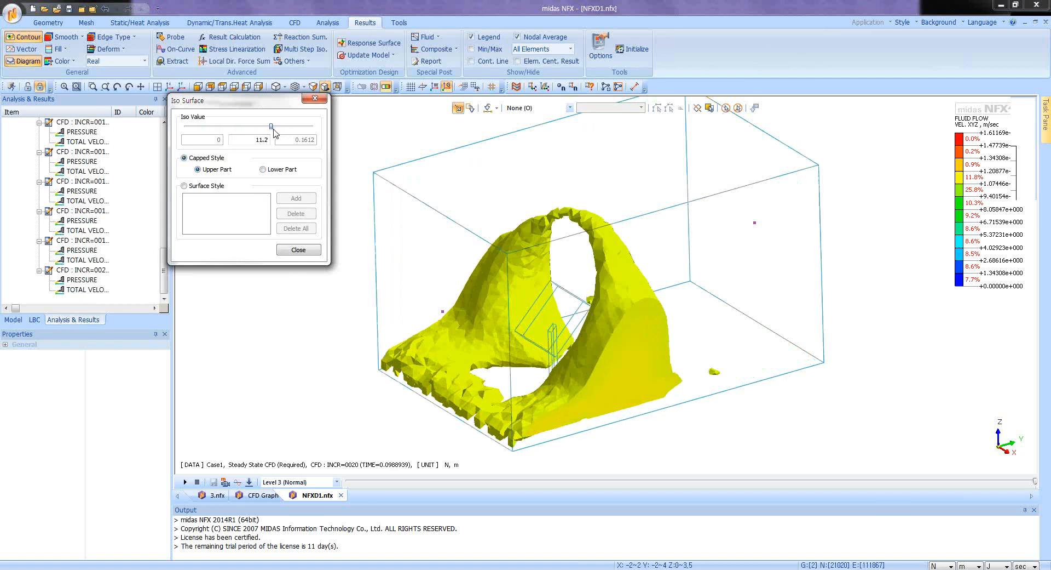
{"action": "middle_click_drag", "start_coordinate": [648, 291], "coordinate": [674, 292]}
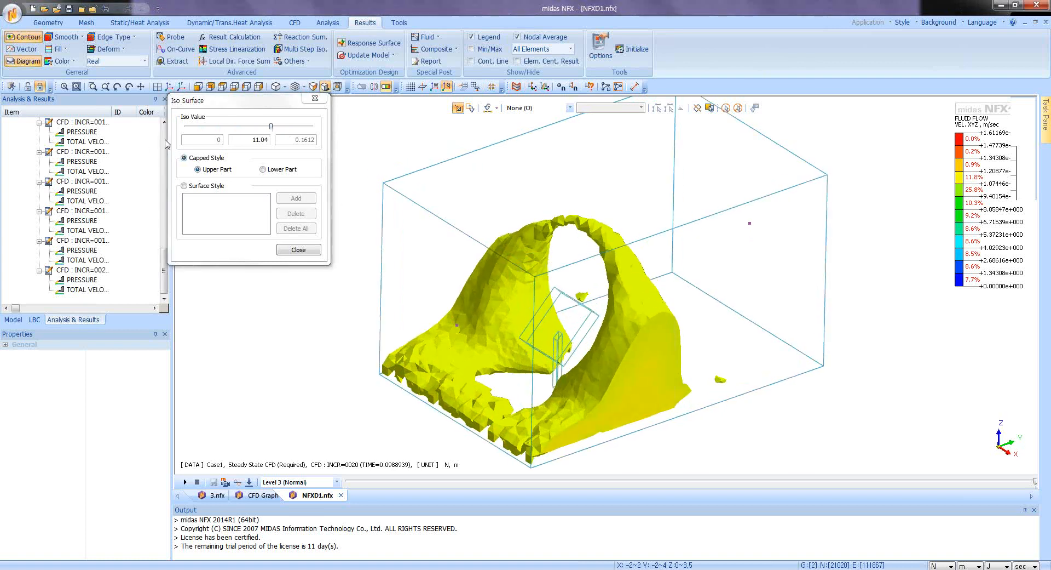
Apply Auto-Range to the velocity legend so the iso surface is recoloured.
{"action": "right_click", "coordinate": [962, 193]}
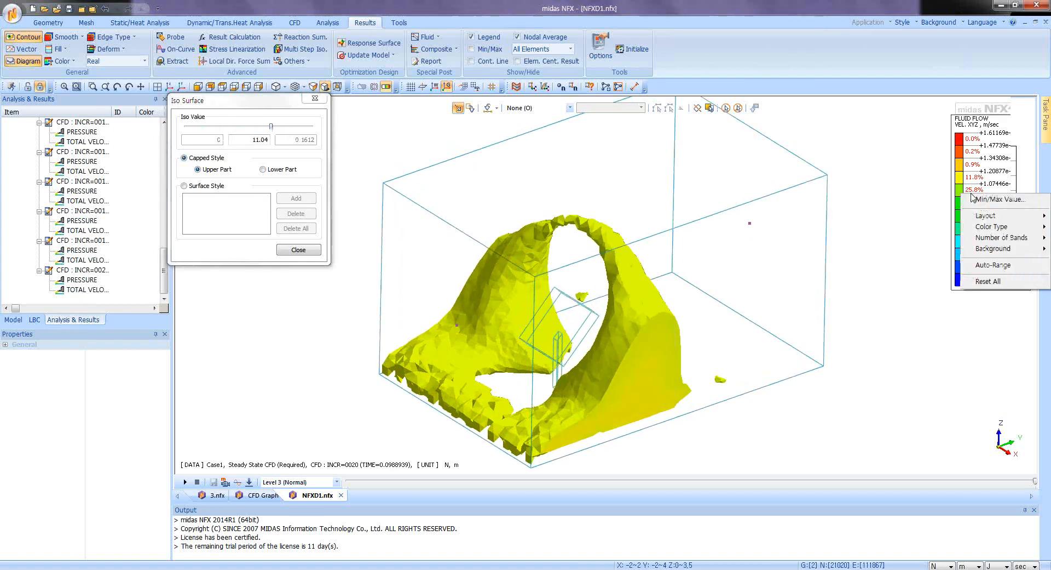
{"action": "left_click", "coordinate": [990, 266]}
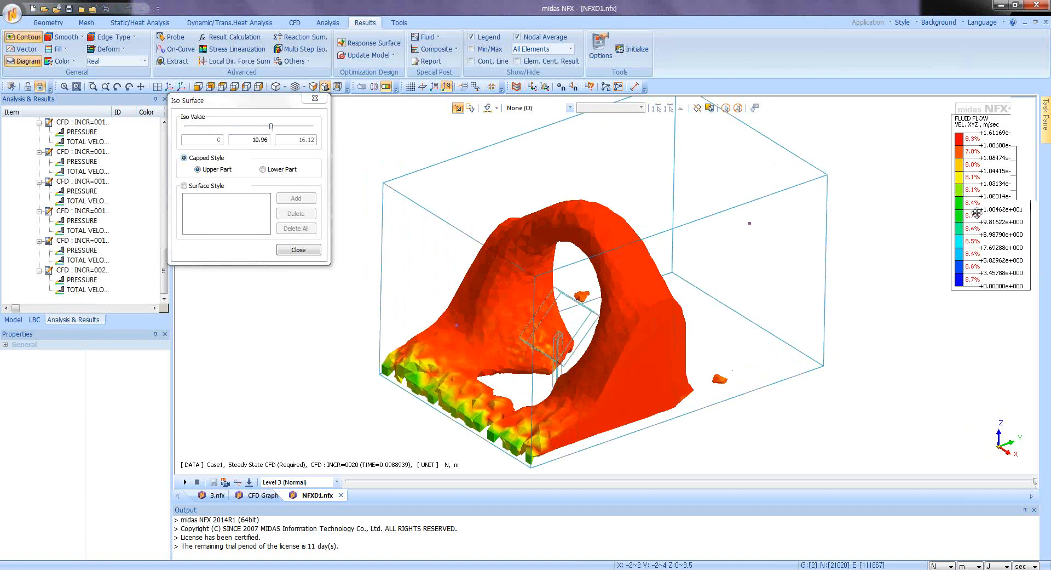
{"action": "right_click", "coordinate": [989, 181]}
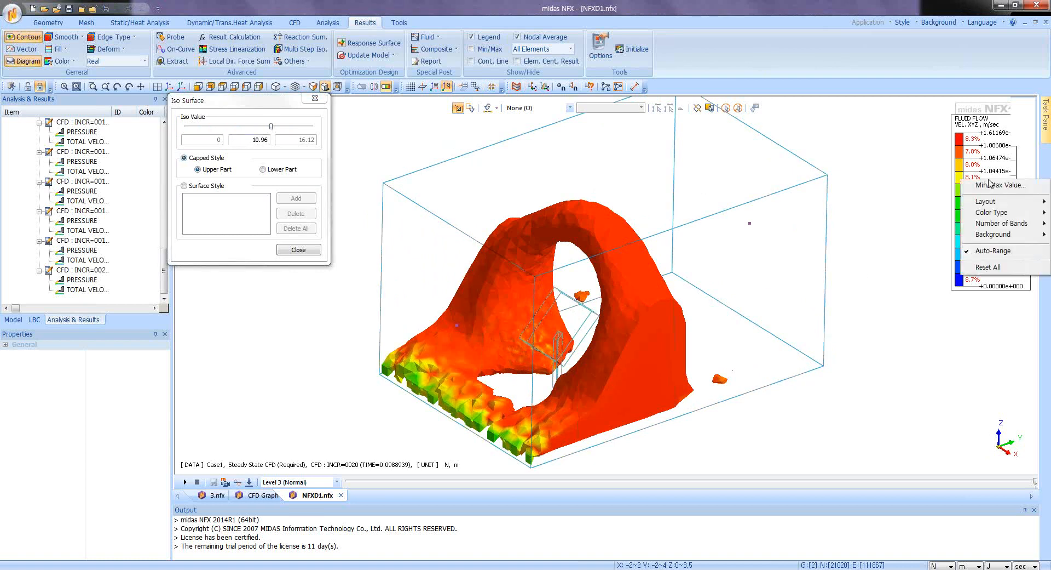
{"action": "left_click", "coordinate": [993, 253]}
Adjust the iso value of the upper-part velocity surface to exactly 11 m/s.
{"action": "mouse_move", "coordinate": [267, 129]}
{"action": "left_mouse_down"}
{"action": "mouse_move", "coordinate": [280, 129]}
{"action": "mouse_move", "coordinate": [261, 131]}
{"action": "mouse_move", "coordinate": [270, 133]}
{"action": "left_mouse_up"}
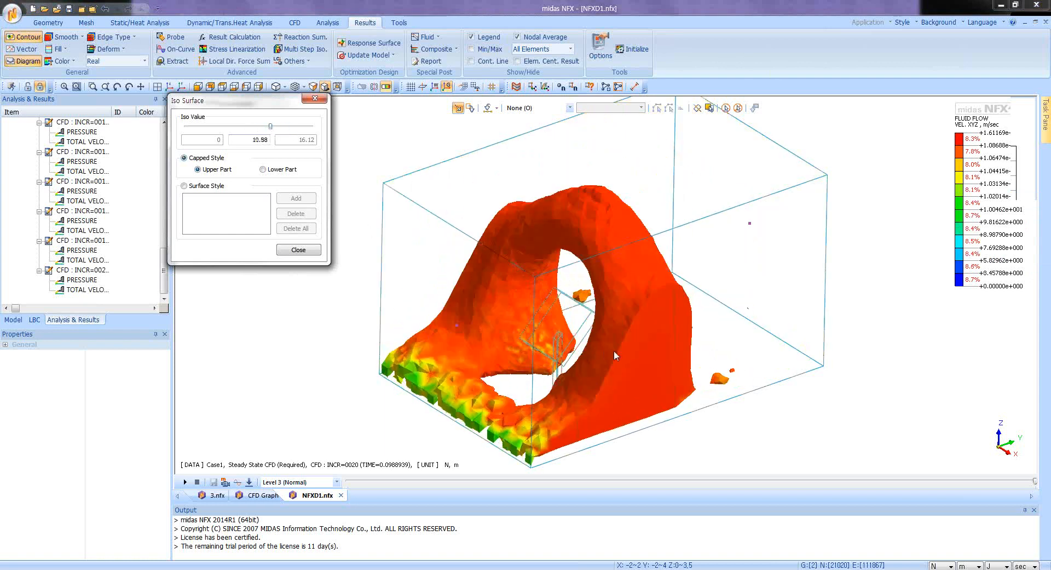
{"action": "middle_click_drag", "start_coordinate": [614, 350], "coordinate": [284, 173]}
{"action": "left_click_drag", "start_coordinate": [253, 142], "coordinate": [269, 137]}
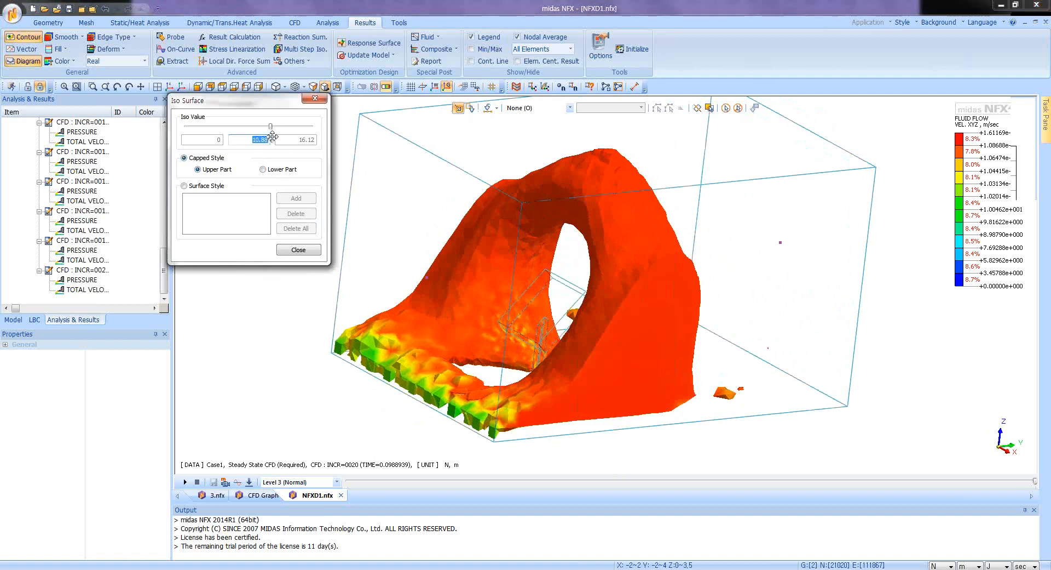
{"action": "type", "text": "11"}
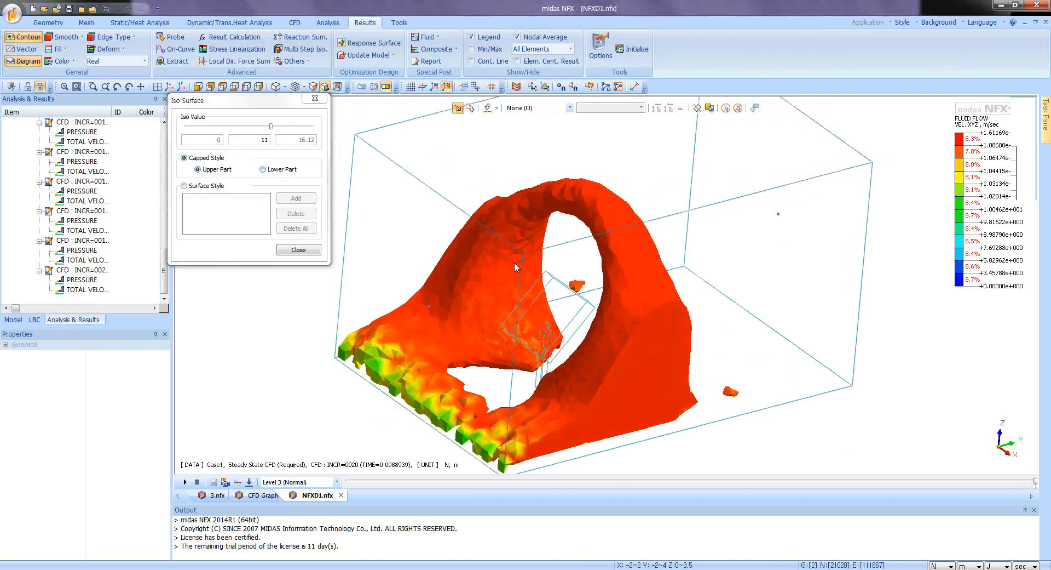
Show the lower part of the velocity iso surface at about 6.447 m/s and examine the slow flow around the panel.
{"action": "left_click", "coordinate": [263, 169]}
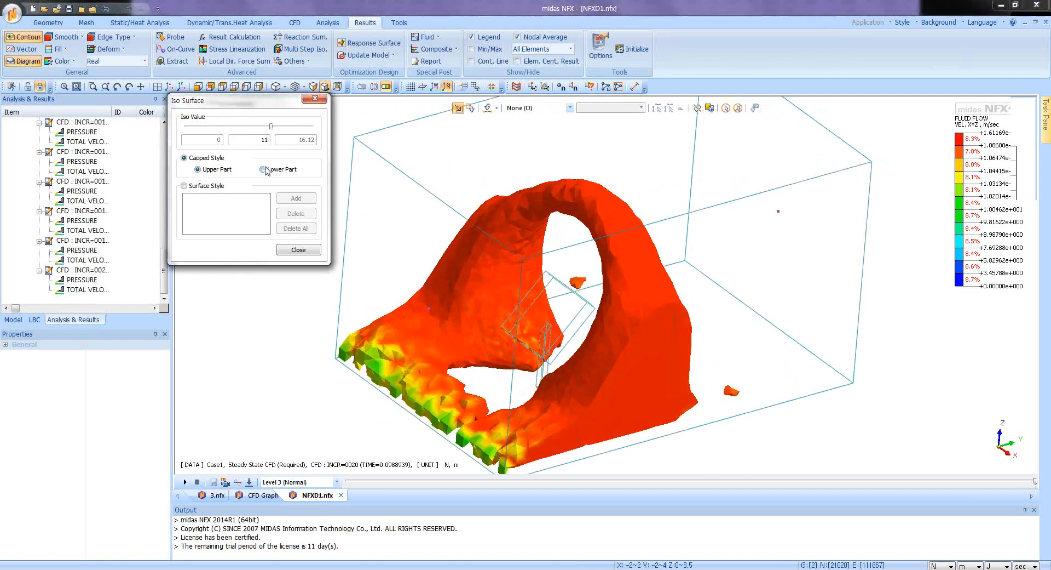
{"action": "left_click_drag", "start_coordinate": [271, 126], "coordinate": [236, 129]}
{"action": "middle_click_drag", "start_coordinate": [587, 296], "coordinate": [626, 253]}
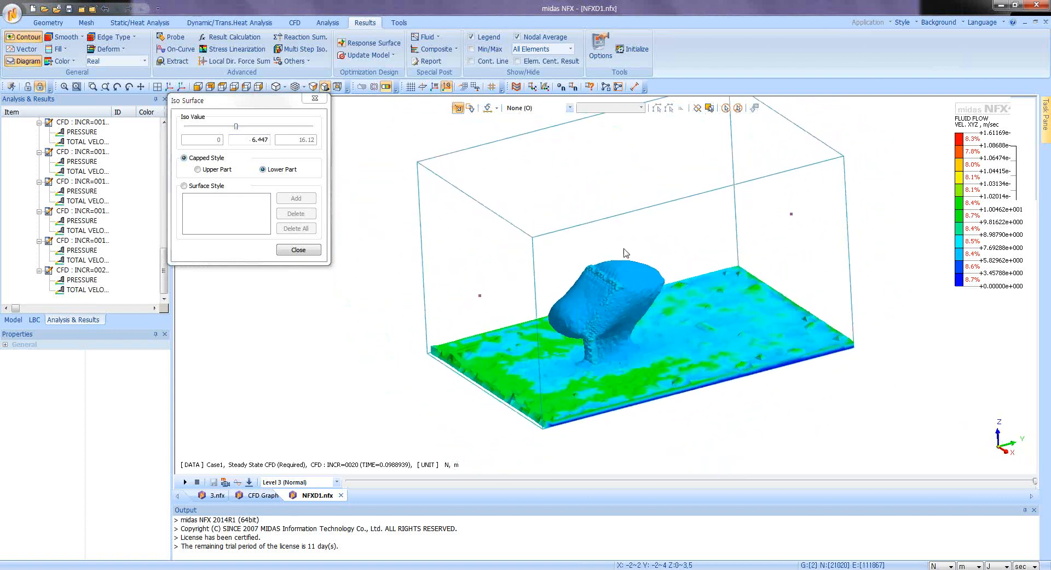
Add surface-style velocity iso surfaces at 6.447 and about 10.56 m/s, and turn the iso surface display off.
{"action": "left_click", "coordinate": [196, 187]}
{"action": "left_click", "coordinate": [296, 198]}
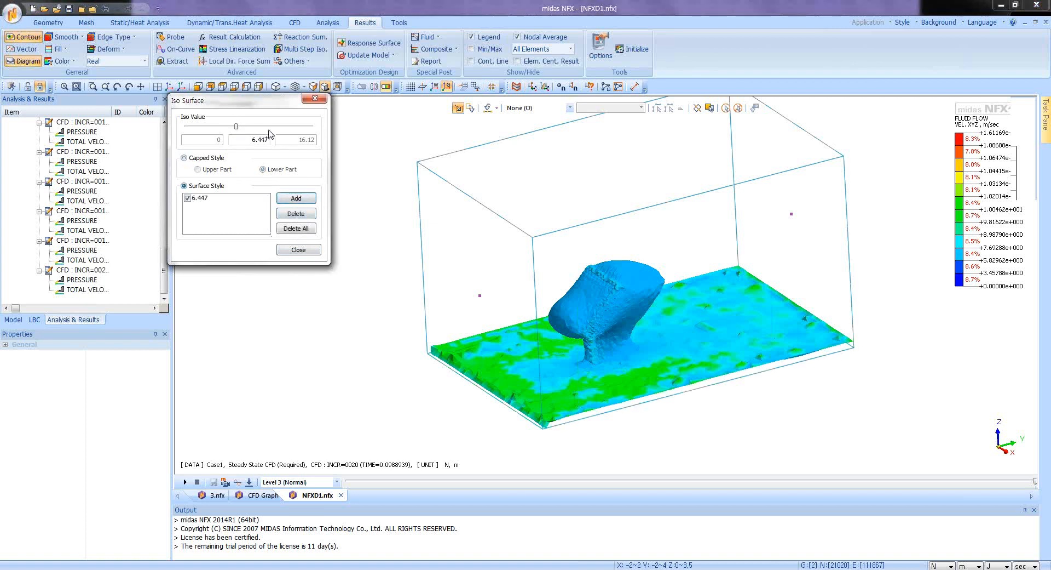
{"action": "left_click_drag", "start_coordinate": [237, 128], "coordinate": [271, 134]}
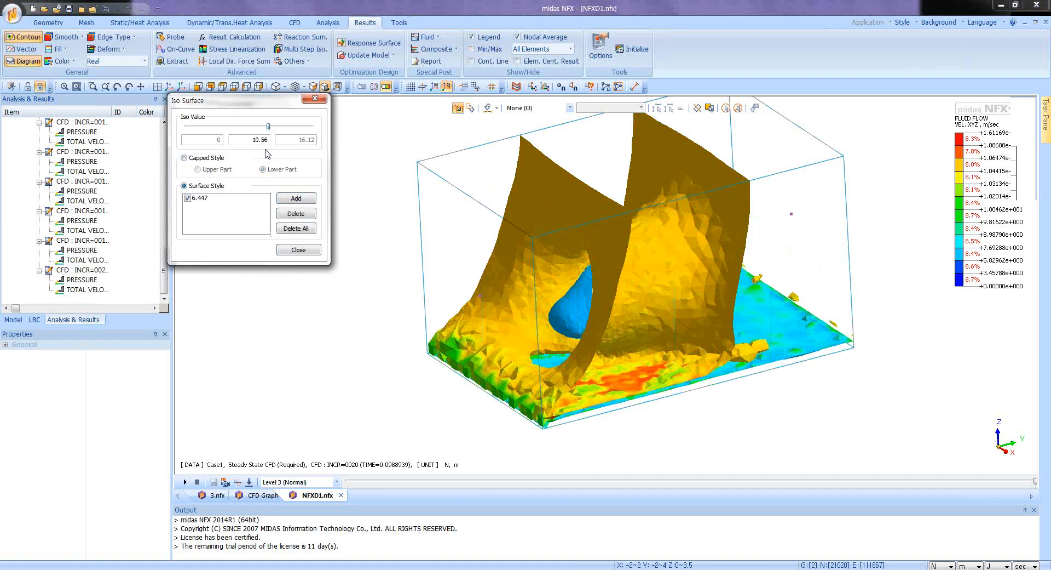
{"action": "left_click", "coordinate": [314, 200]}
{"action": "middle_click_drag", "start_coordinate": [532, 288], "coordinate": [458, 284]}
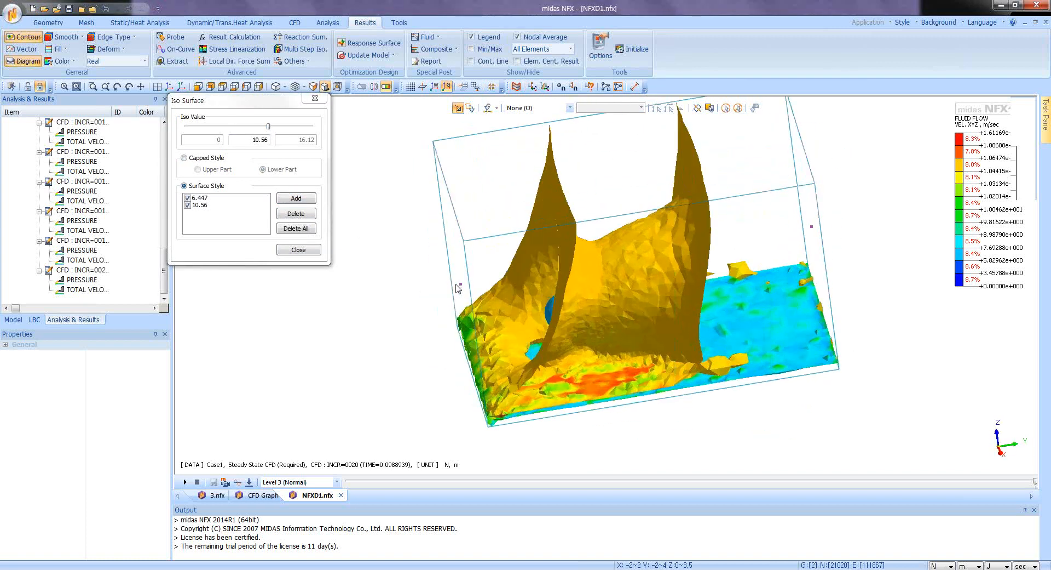
{"action": "left_click", "coordinate": [297, 250]}
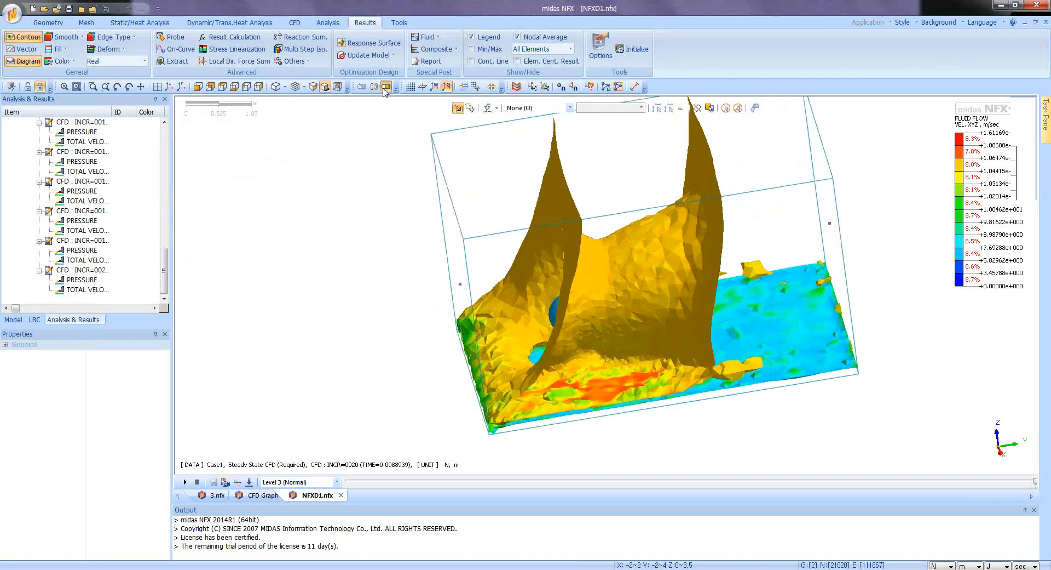
{"action": "left_click", "coordinate": [386, 87]}
{"action": "middle_click_drag", "start_coordinate": [502, 270], "coordinate": [432, 240]}
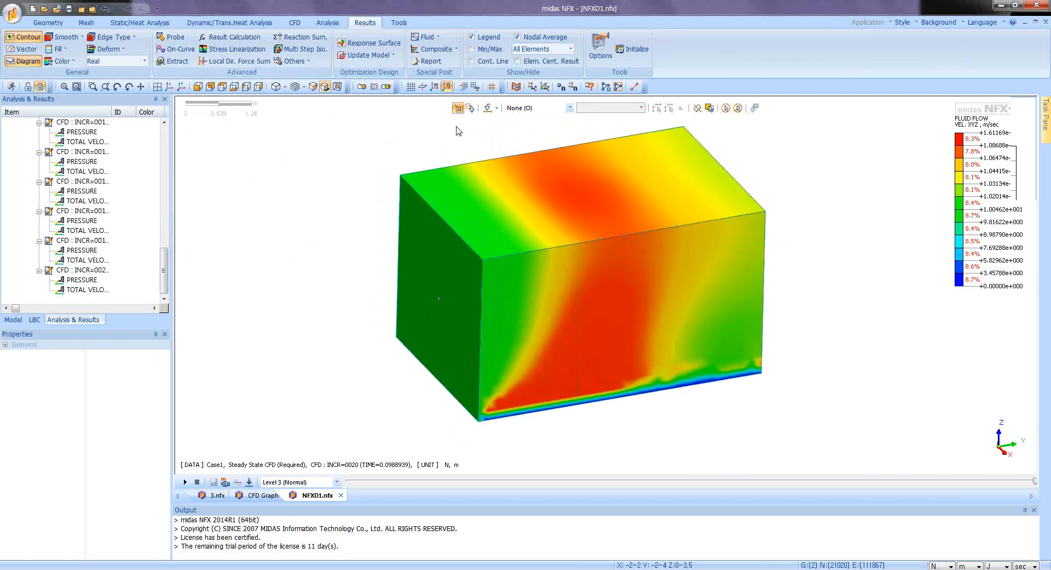
Set up a contour-coloured line flow path for Case1 using the steady-state CFD result at INCR=0019.
{"action": "left_click", "coordinate": [437, 37]}
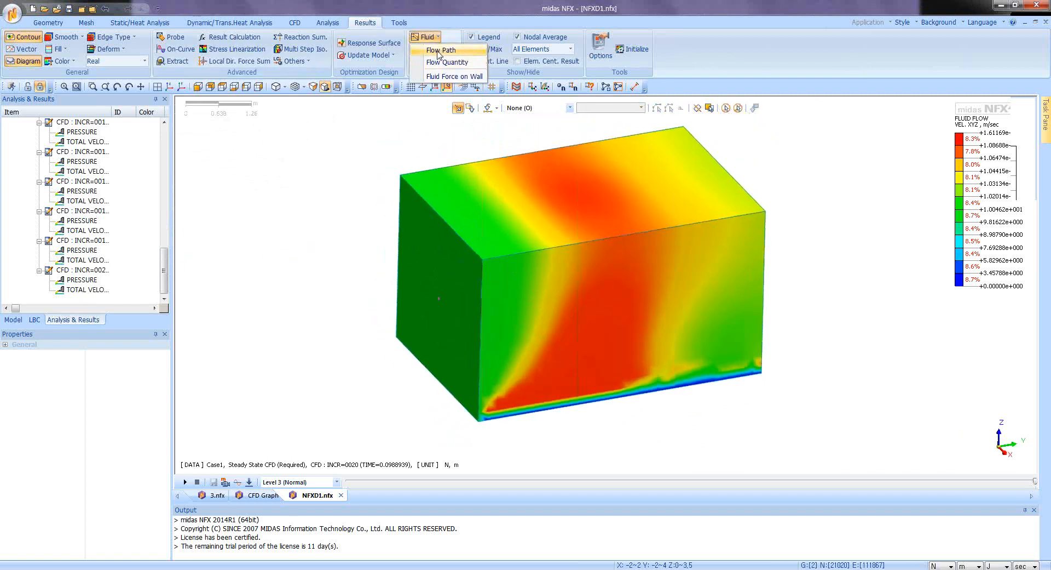
{"action": "left_click", "coordinate": [440, 50]}
{"action": "middle_click_drag", "start_coordinate": [423, 300], "coordinate": [436, 311]}
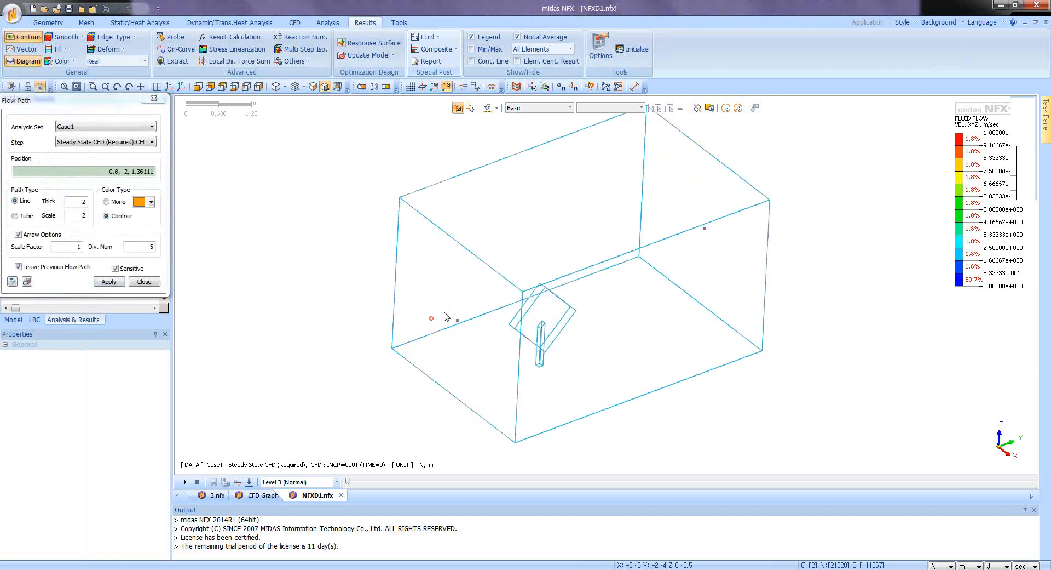
{"action": "left_click_drag", "start_coordinate": [112, 95], "coordinate": [336, 123]}
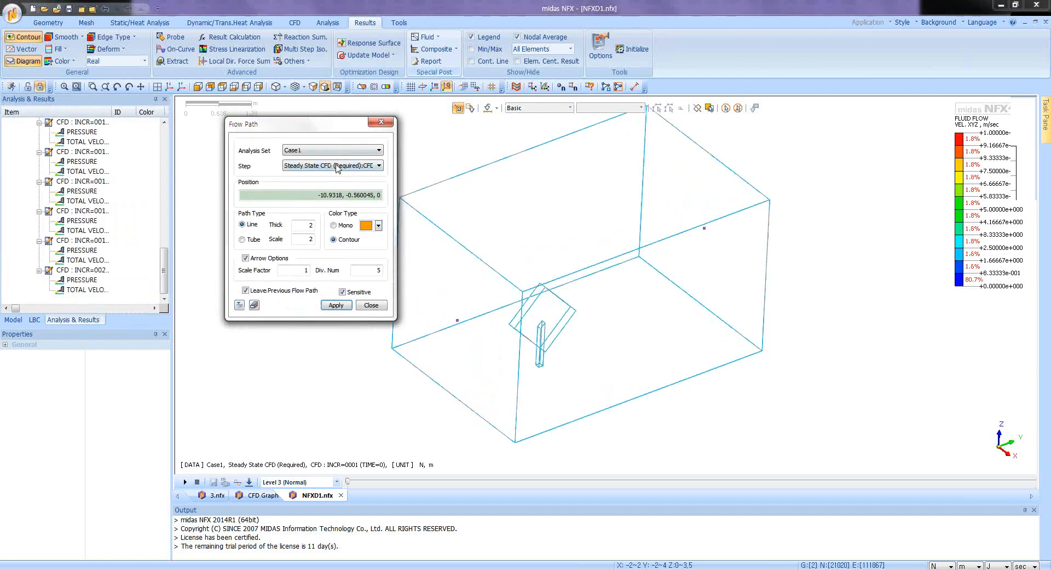
{"action": "left_click", "coordinate": [337, 165]}
{"action": "left_click", "coordinate": [356, 310]}
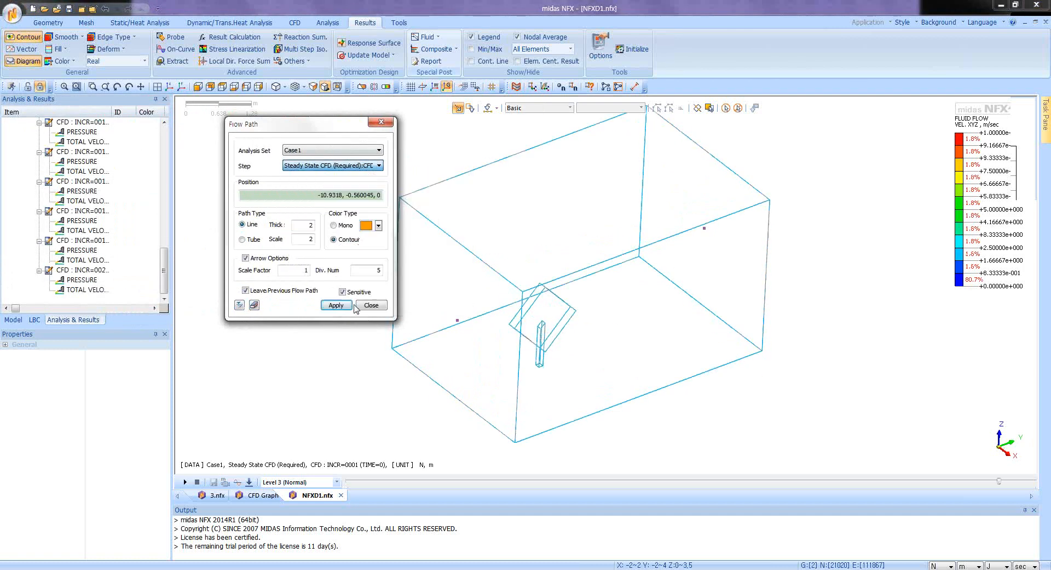
{"action": "left_click_drag", "start_coordinate": [299, 124], "coordinate": [259, 125]}
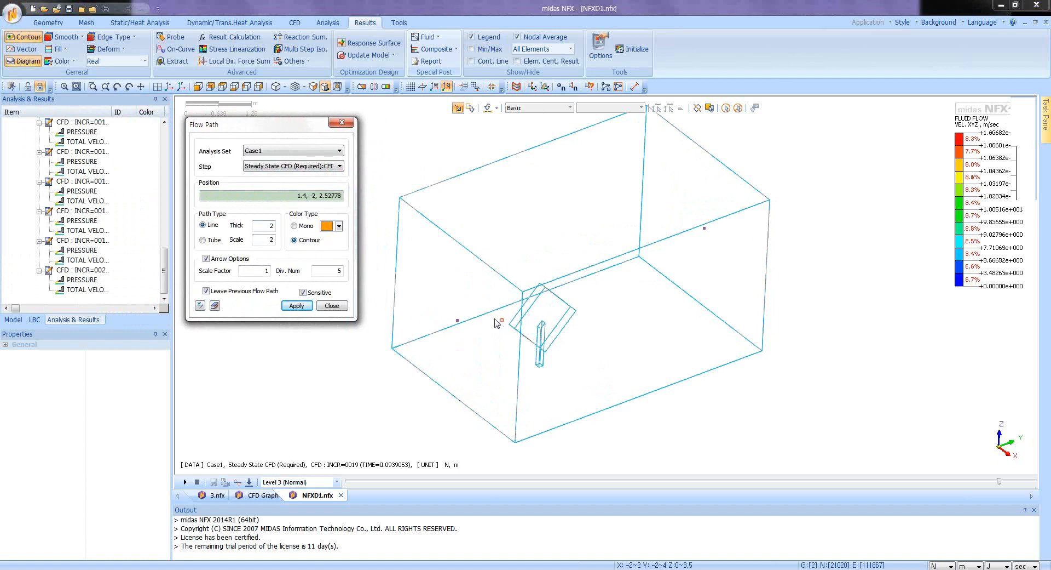
Place flow path start points across the inlet face of the air box, in front of and around the solar panel.
{"action": "left_click", "coordinate": [472, 324]}
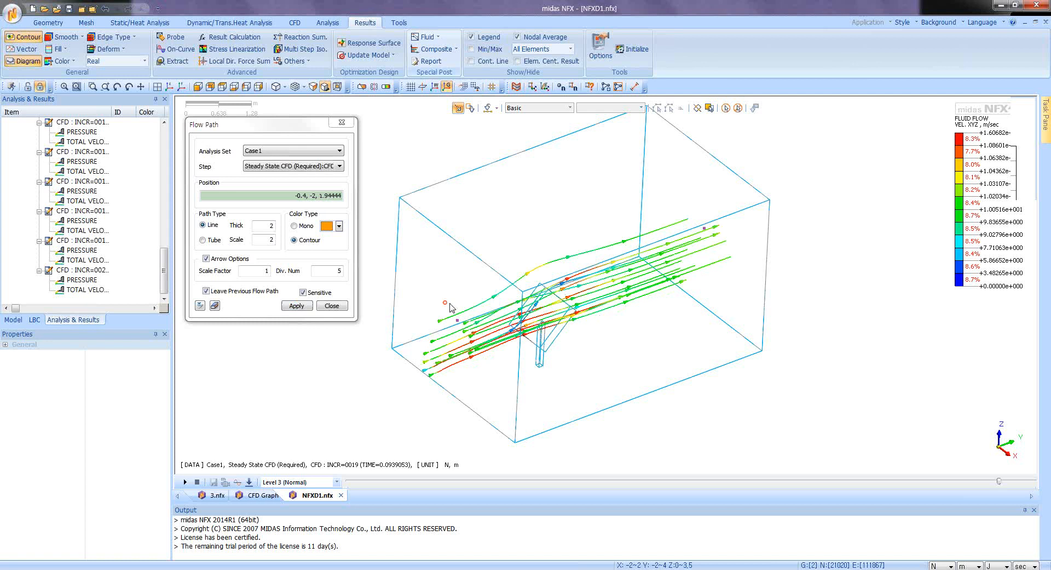
{"action": "left_click", "coordinate": [470, 379]}
{"action": "left_click", "coordinate": [463, 390]}
{"action": "left_click", "coordinate": [459, 396]}
{"action": "left_click", "coordinate": [465, 366]}
{"action": "left_click", "coordinate": [454, 339]}
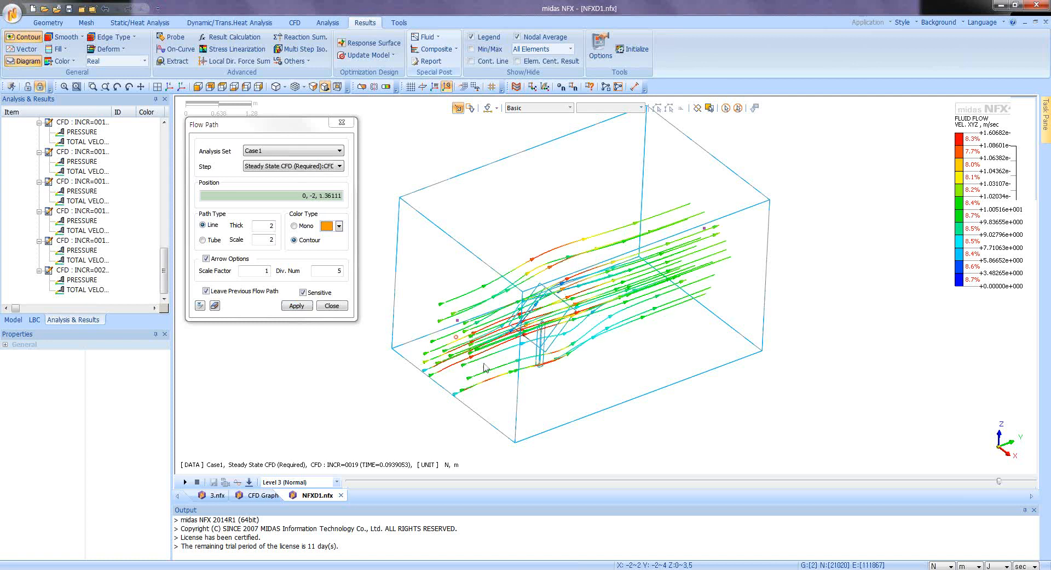
Animate the flow paths and examine the streamlines close up around the solar panel.
{"action": "middle_click_drag", "start_coordinate": [487, 369], "coordinate": [581, 355]}
{"action": "scroll", "coordinate": [619, 363], "scroll_direction": "up", "scroll_amount": 5}
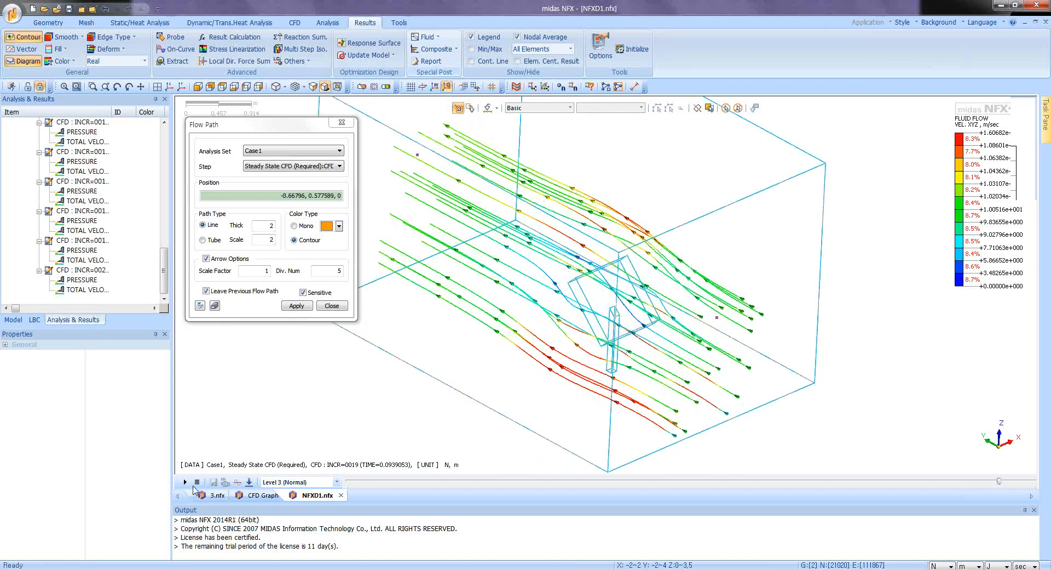
{"action": "left_click", "coordinate": [183, 482]}
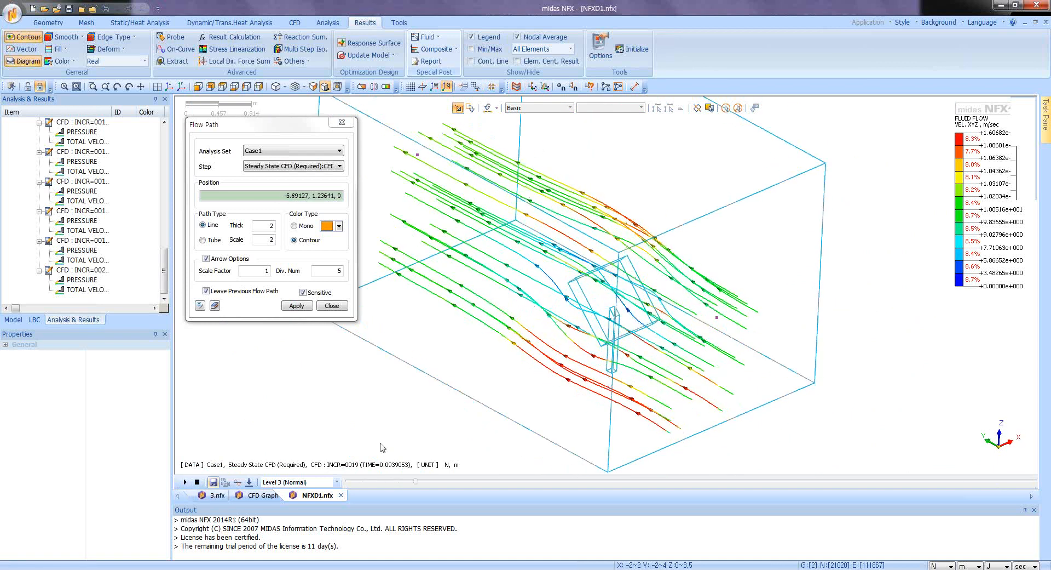
{"action": "scroll", "coordinate": [692, 332], "scroll_direction": "up", "scroll_amount": 3}
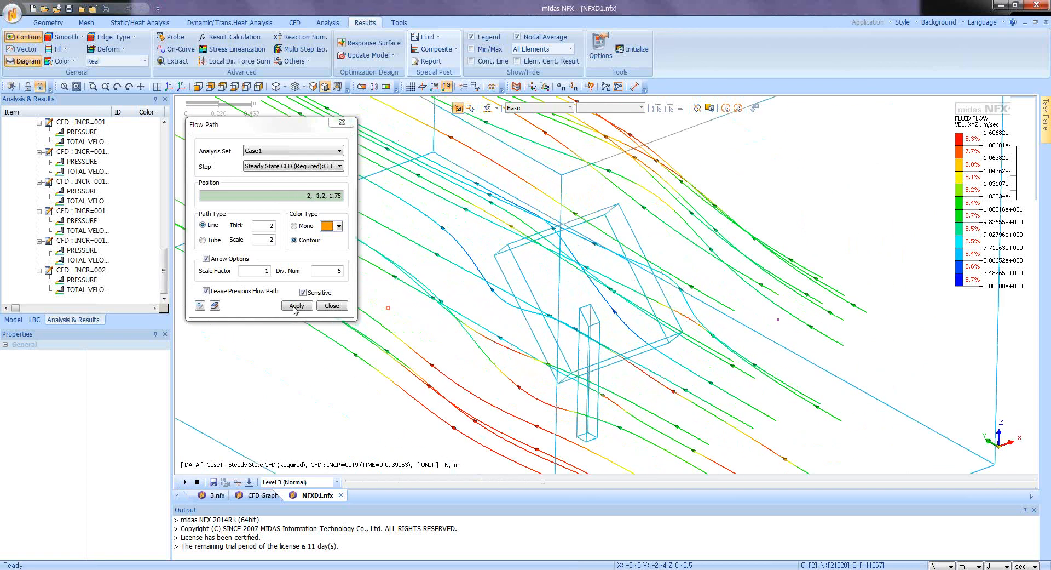
Look through the model's Geometry Set-1 for its SolarPanel and Box(1) solids.
{"action": "left_click", "coordinate": [21, 320]}
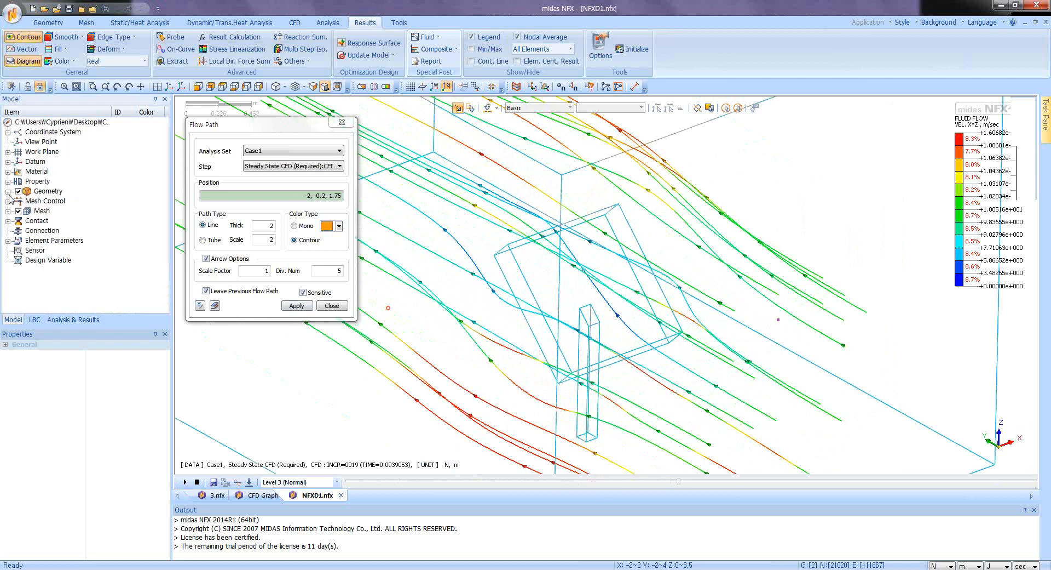
{"action": "left_click", "coordinate": [8, 192]}
{"action": "left_click", "coordinate": [18, 201]}
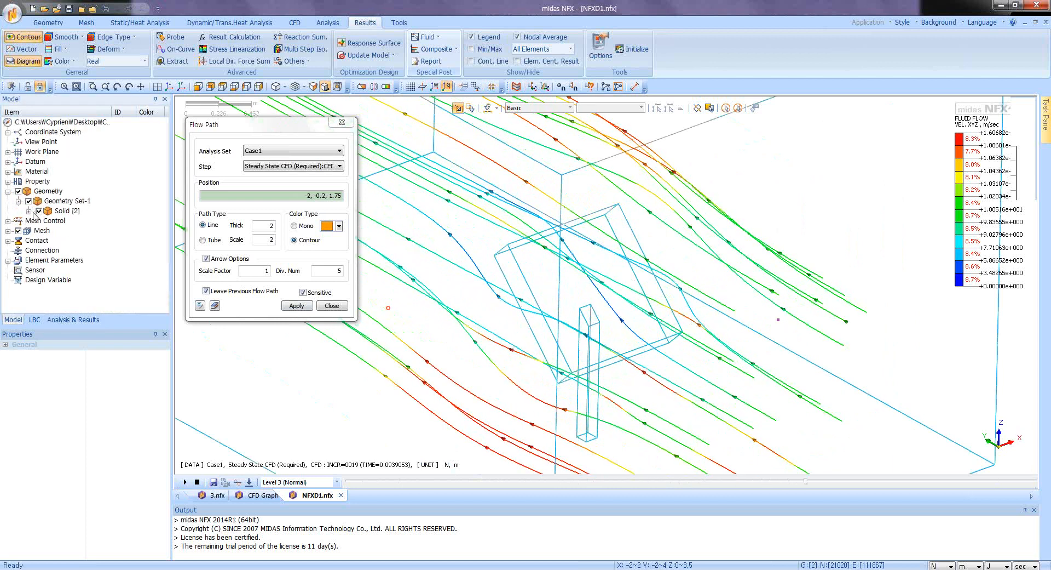
{"action": "left_click", "coordinate": [28, 211]}
{"action": "left_click", "coordinate": [49, 220]}
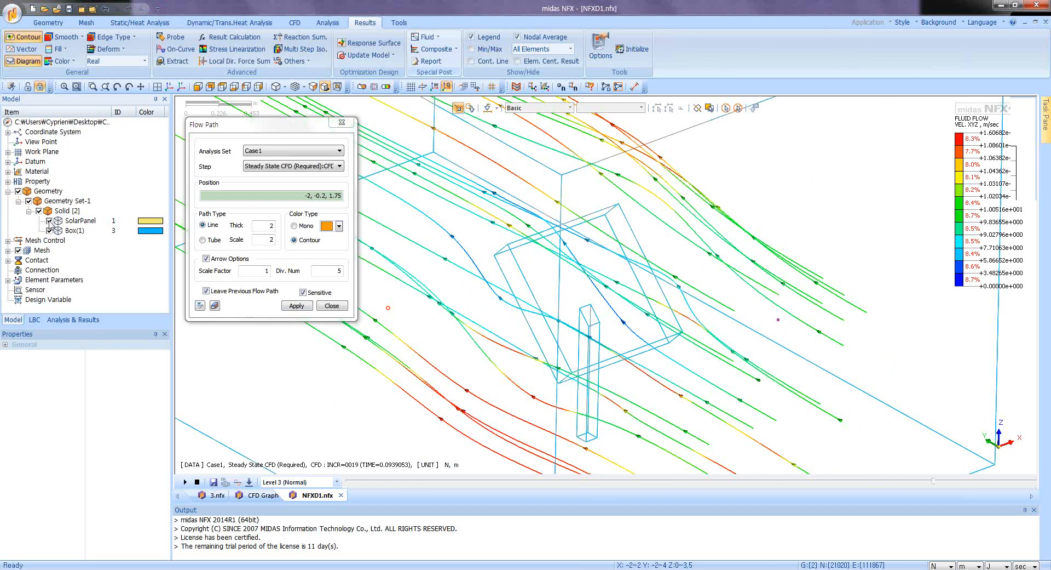
{"action": "left_click", "coordinate": [18, 201]}
{"action": "left_click", "coordinate": [8, 192]}
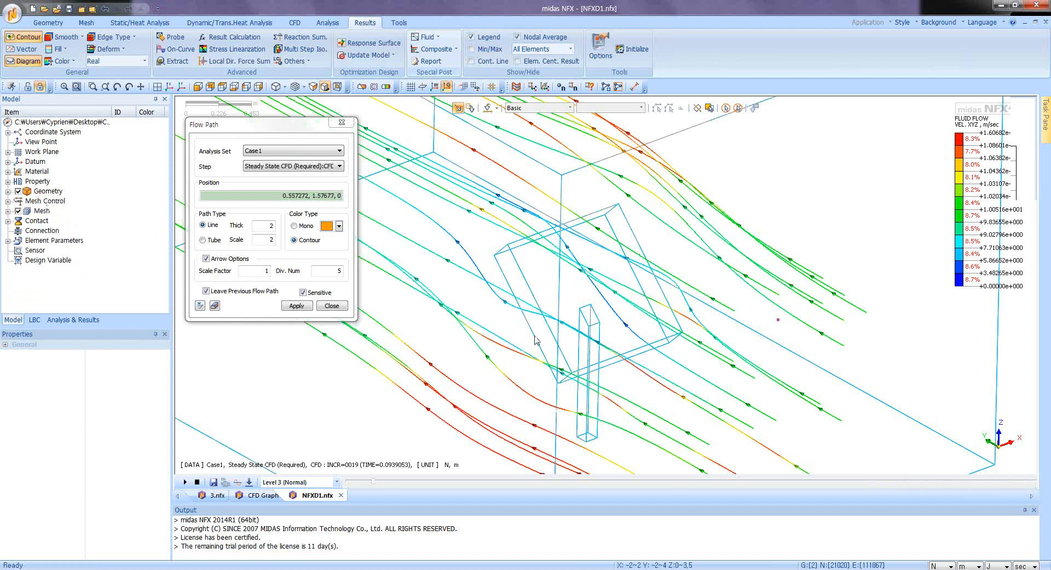
Close the flow path display and inspect the panel and air box wireframe from several angles.
{"action": "scroll", "coordinate": [535, 339], "scroll_direction": "down", "scroll_amount": 5}
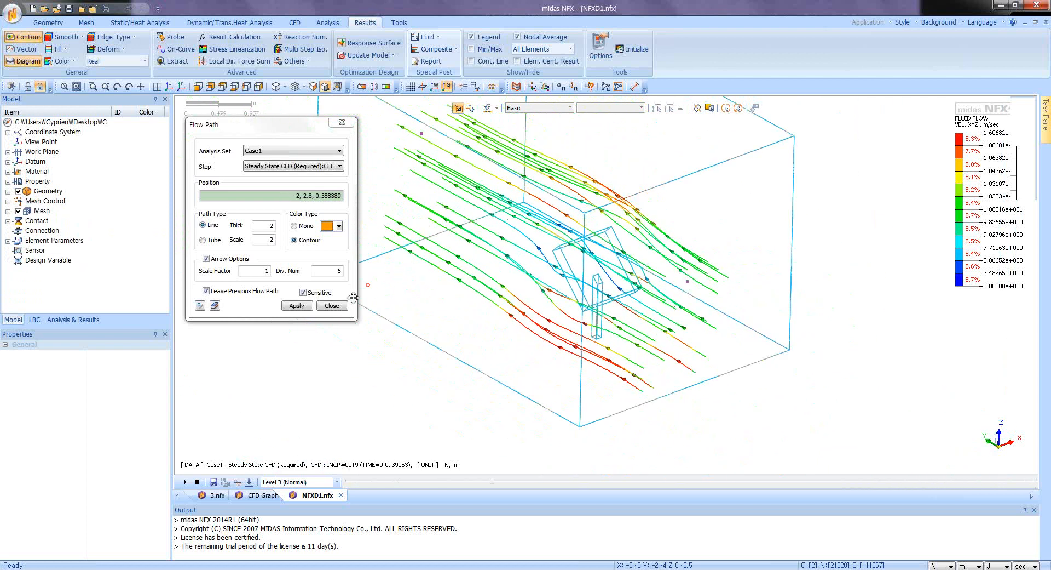
{"action": "left_click", "coordinate": [331, 305]}
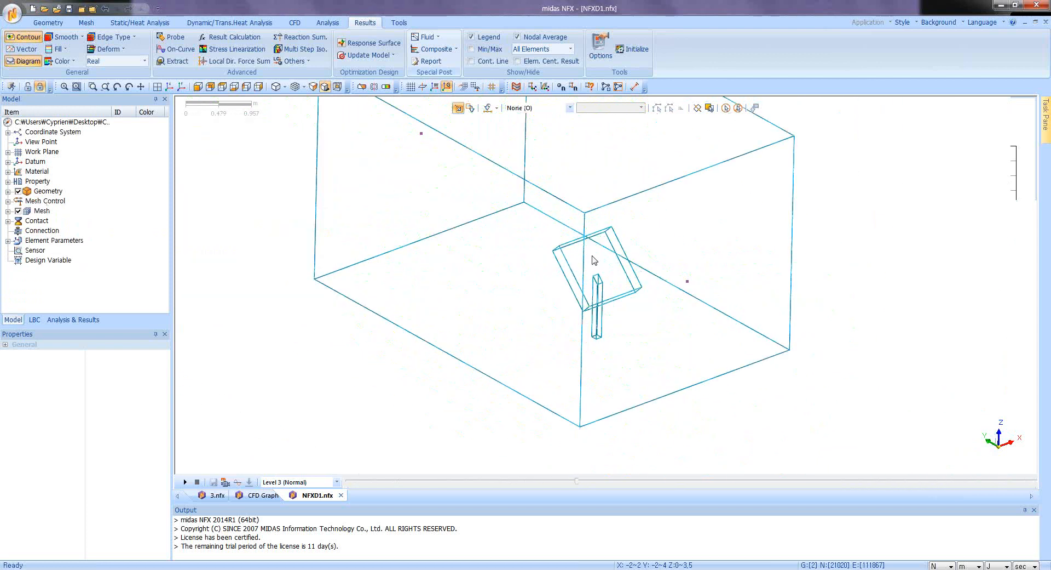
{"action": "left_click", "coordinate": [432, 37]}
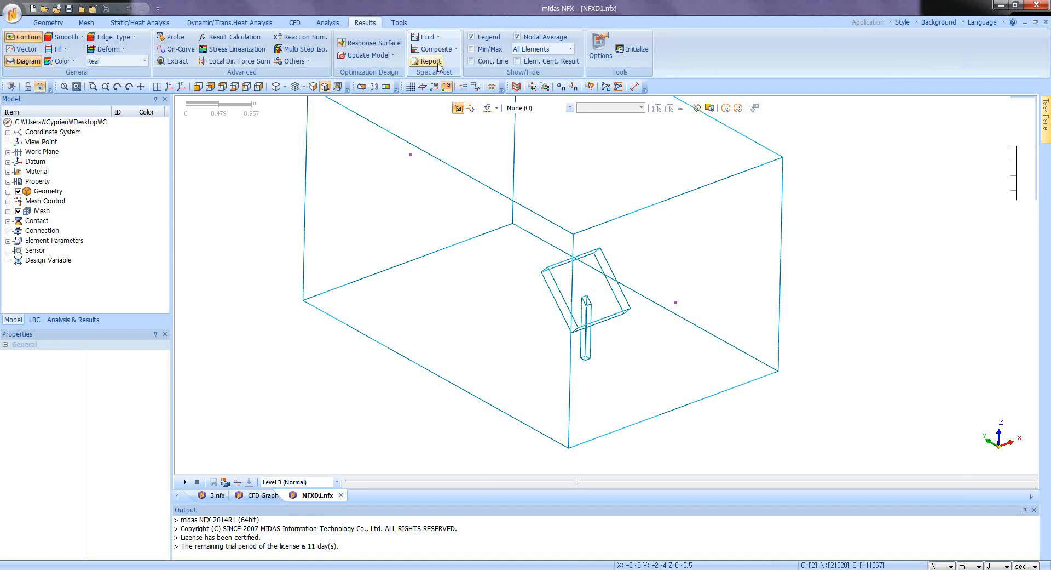
{"action": "middle_click_drag", "start_coordinate": [637, 346], "coordinate": [501, 336]}
{"action": "scroll", "coordinate": [507, 334], "scroll_direction": "down", "scroll_amount": 4}
{"action": "middle_click_drag", "start_coordinate": [613, 324], "coordinate": [548, 280]}
{"action": "middle_click_drag", "start_coordinate": [604, 382], "coordinate": [571, 385]}
{"action": "middle_click_drag", "start_coordinate": [530, 279], "coordinate": [601, 293]}
{"action": "middle_click_drag", "start_coordinate": [611, 257], "coordinate": [637, 283]}
{"action": "scroll", "coordinate": [660, 269], "scroll_direction": "up", "scroll_amount": 3}
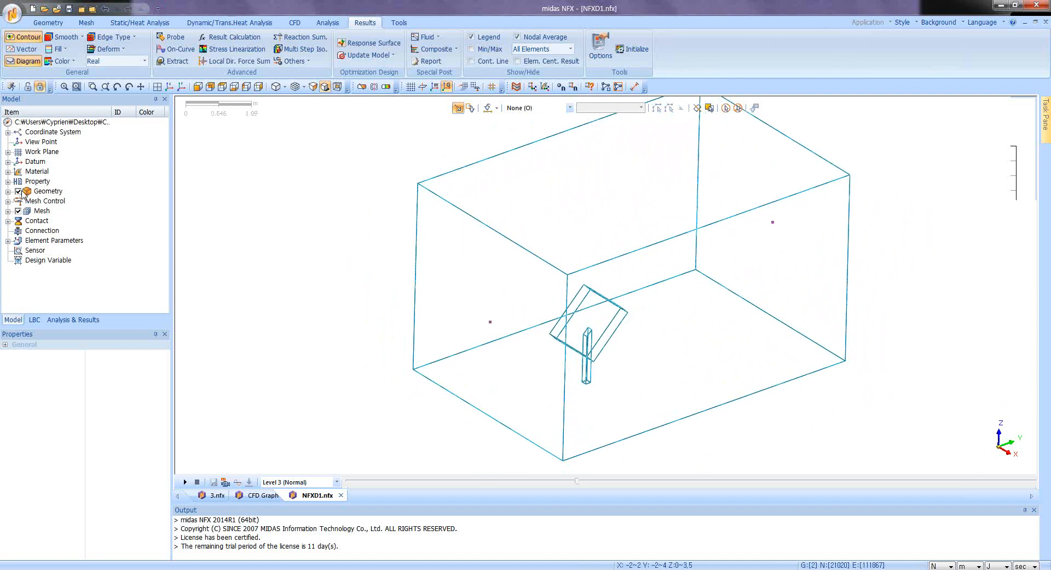
Check the Auto-Mesh(3D) mesh set by selecting it and toggling its visibility off and on.
{"action": "left_click", "coordinate": [8, 211]}
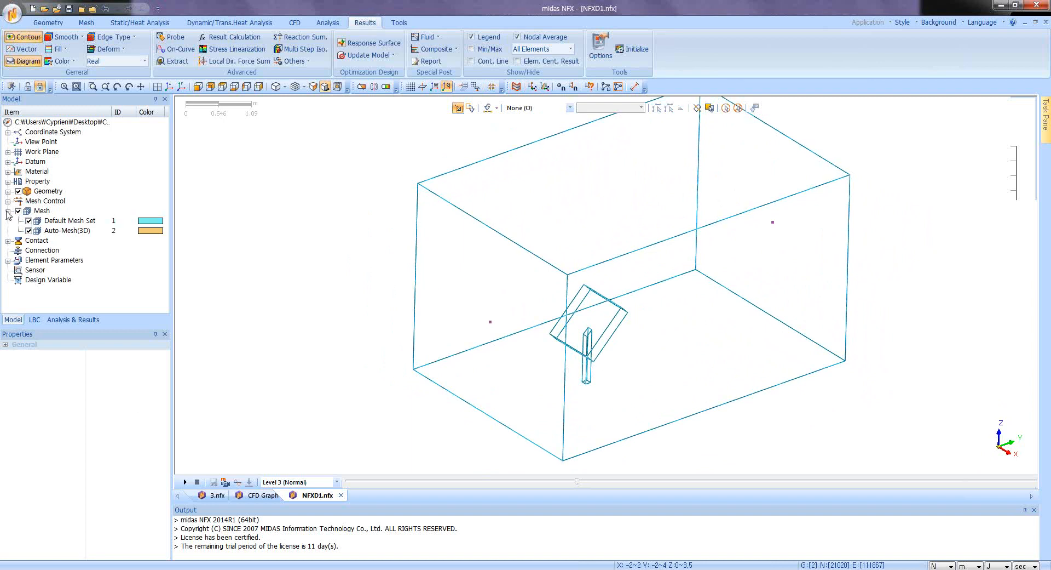
{"action": "left_click", "coordinate": [52, 234]}
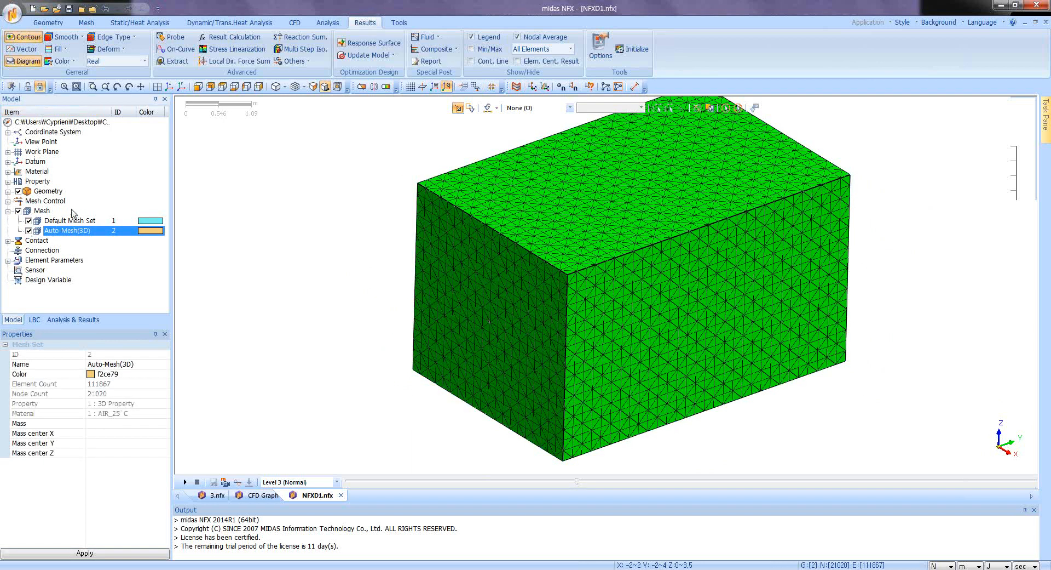
{"action": "left_click", "coordinate": [28, 230]}
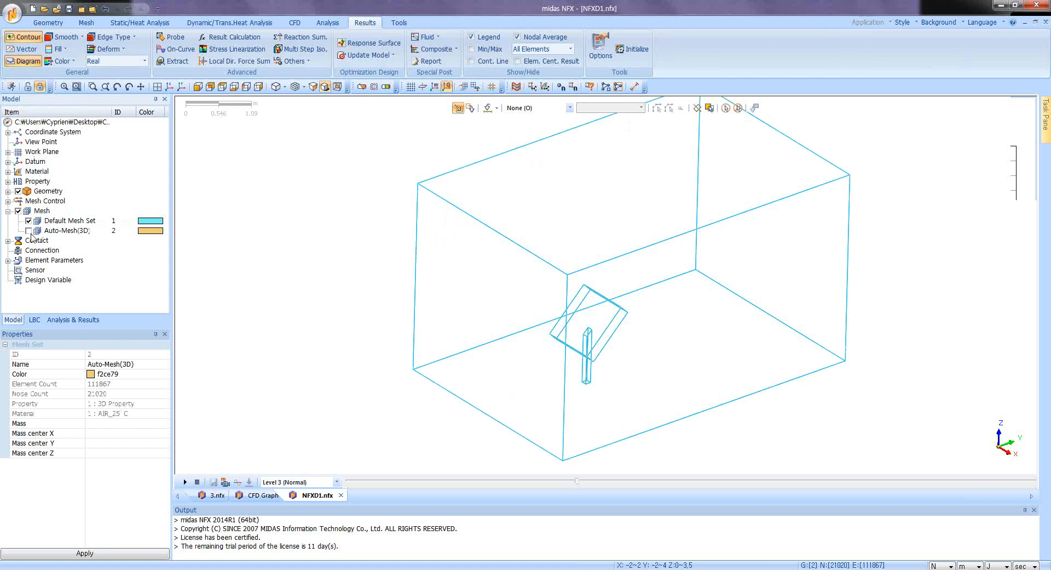
{"action": "left_click", "coordinate": [29, 230]}
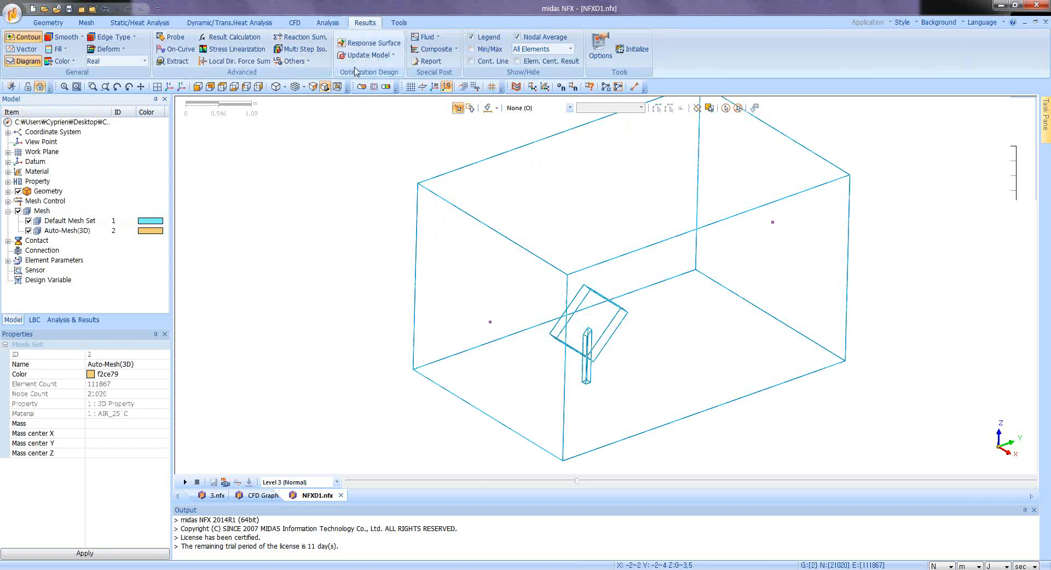
{"action": "left_click", "coordinate": [177, 62]}
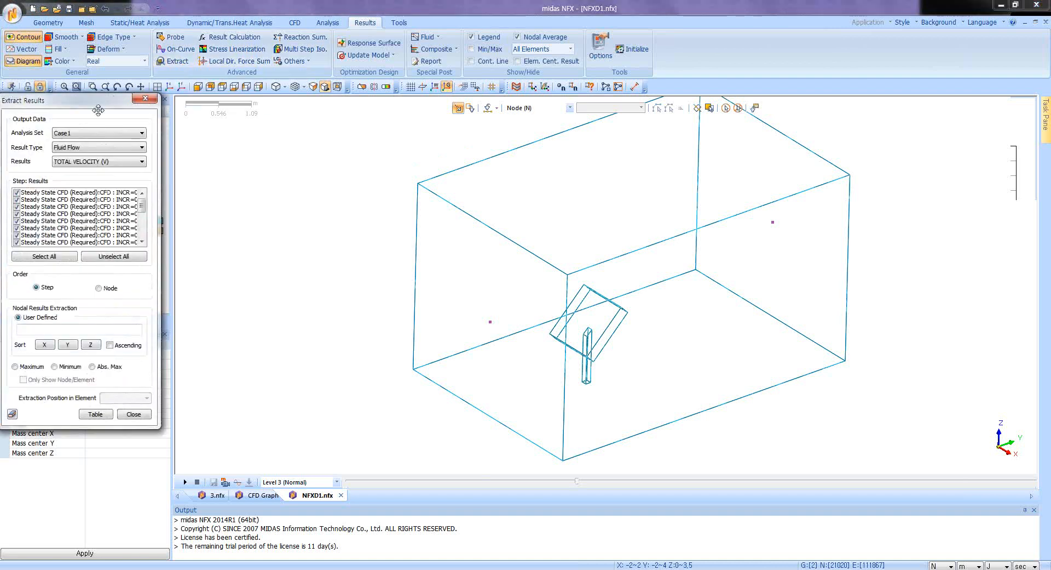
{"action": "left_click_drag", "start_coordinate": [106, 105], "coordinate": [305, 139]}
{"action": "middle_click_drag", "start_coordinate": [672, 373], "coordinate": [621, 393]}
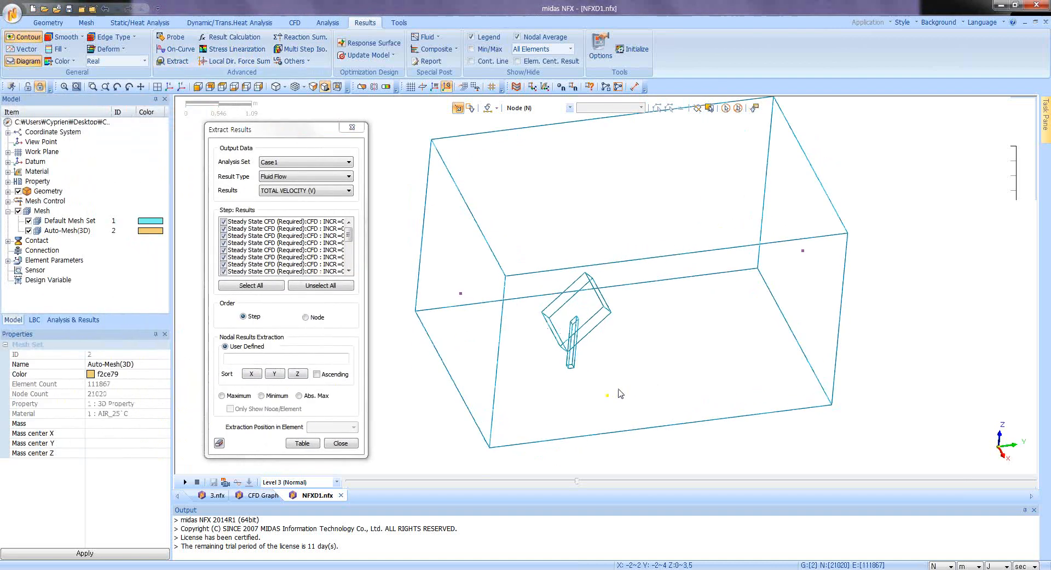
{"action": "middle_click_drag", "start_coordinate": [678, 304], "coordinate": [655, 318]}
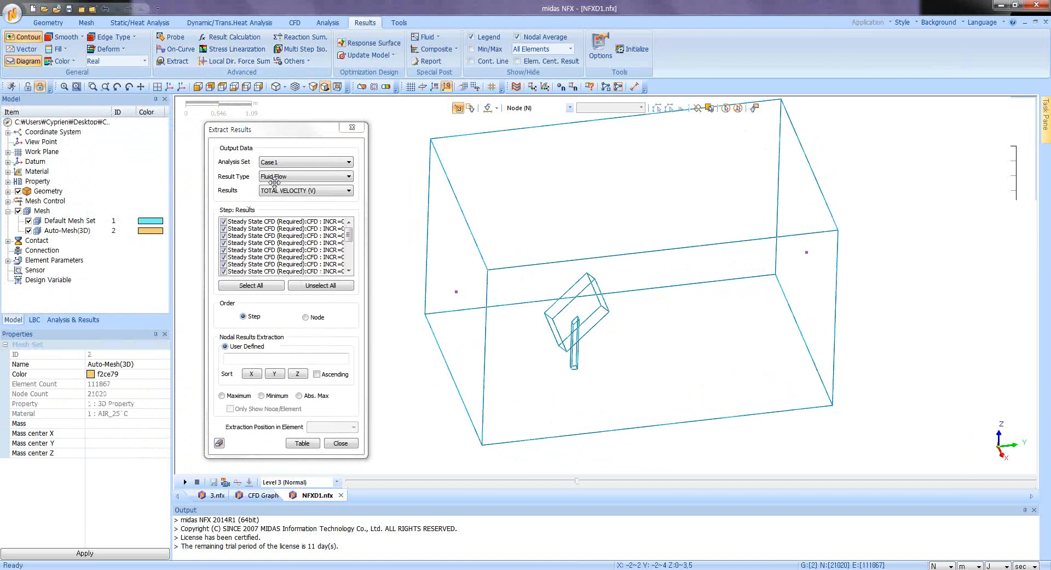
{"action": "left_click", "coordinate": [289, 191]}
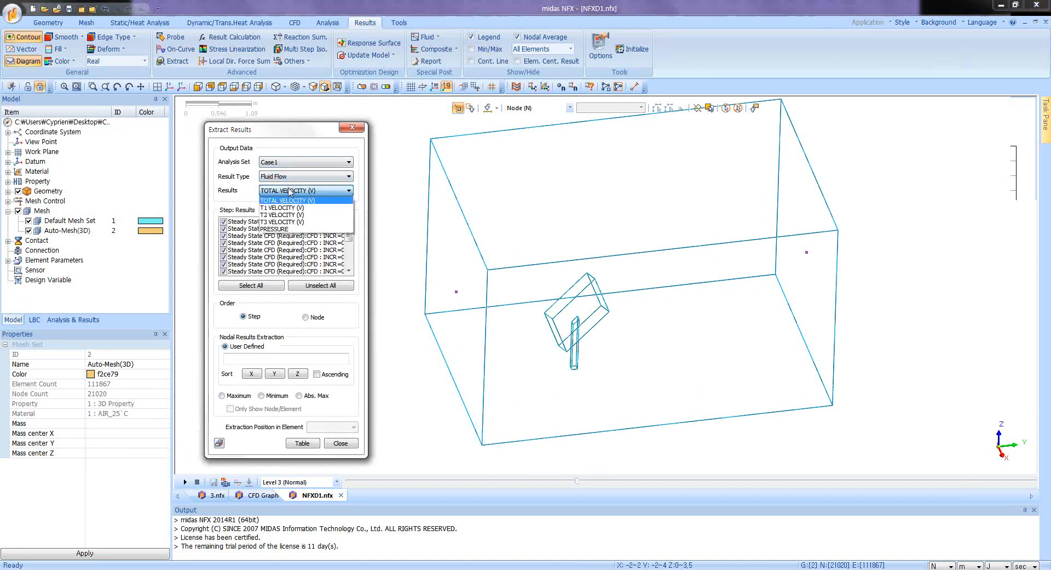
{"action": "left_click", "coordinate": [286, 235]}
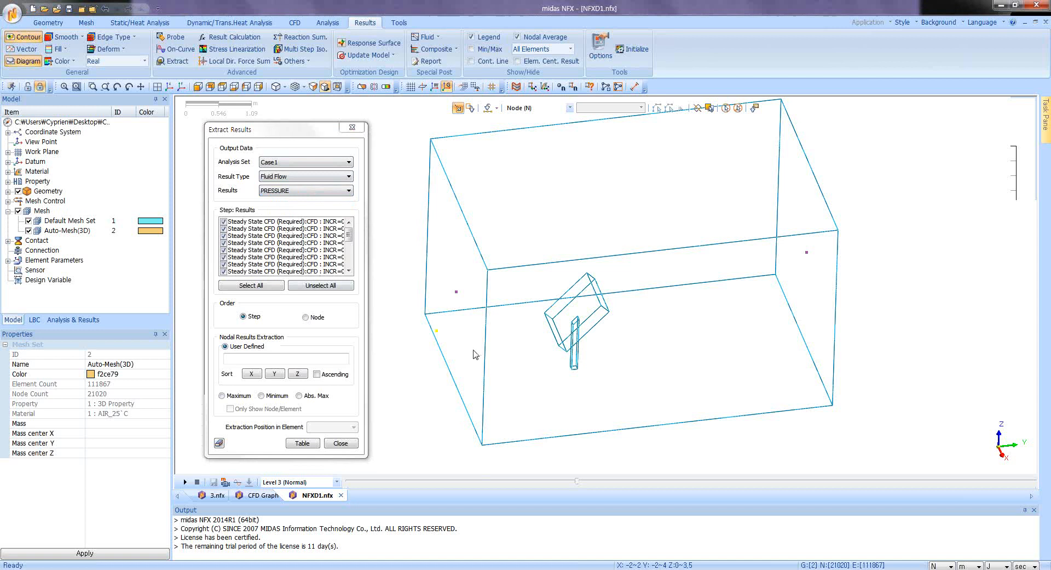
{"action": "scroll", "coordinate": [555, 329], "scroll_direction": "up", "scroll_amount": 3}
{"action": "scroll", "coordinate": [542, 321], "scroll_direction": "up", "scroll_amount": 2}
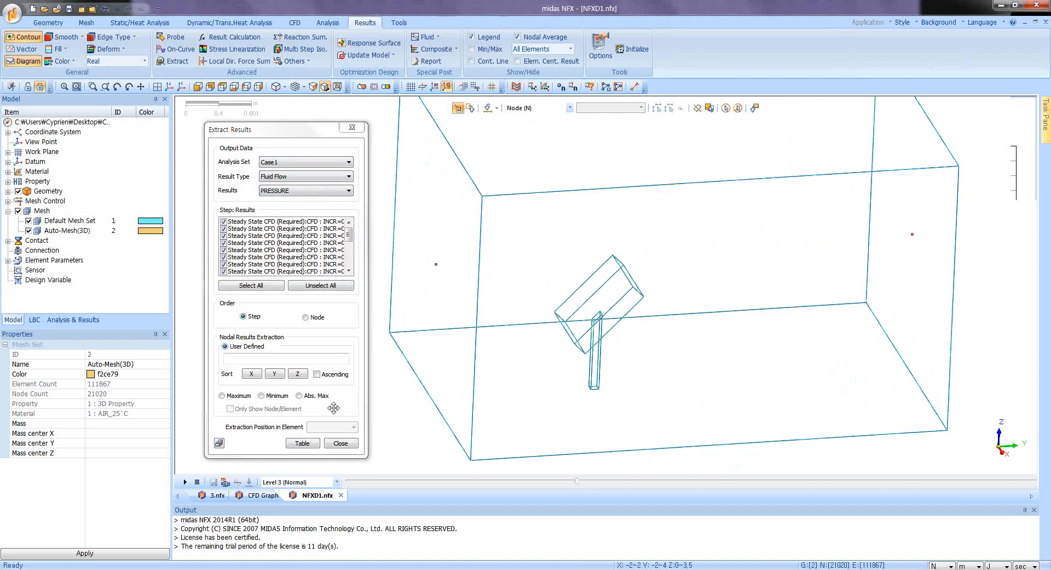
{"action": "left_click", "coordinate": [338, 445]}
{"action": "left_click", "coordinate": [339, 444]}
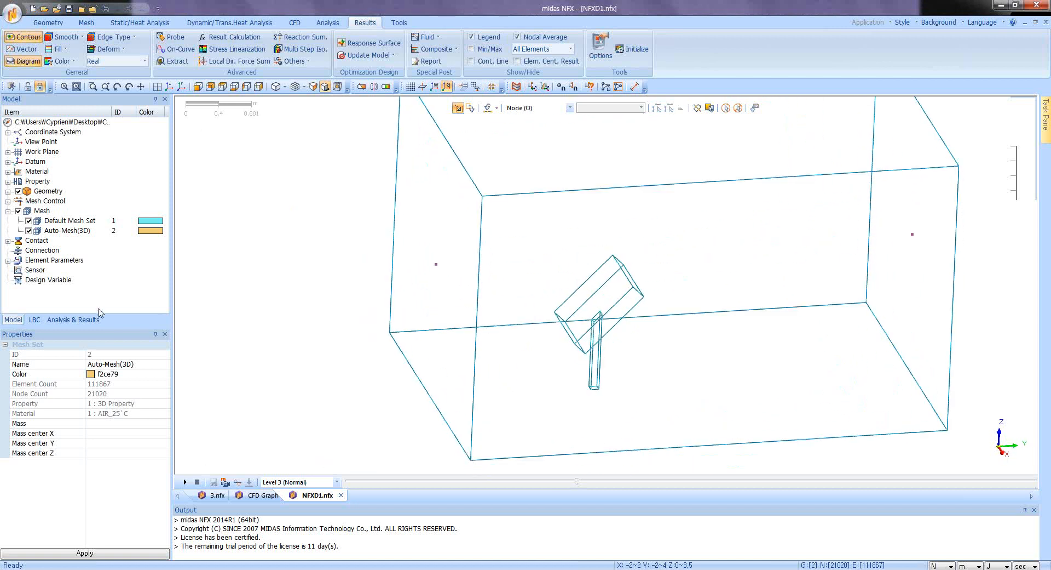
Display the PRESSURE contour of the last CFD increment in perspective view and inspect the solar panel inside the air box.
{"action": "left_click", "coordinate": [63, 319]}
{"action": "scroll", "coordinate": [170, 268], "scroll_direction": "down", "scroll_amount": 1}
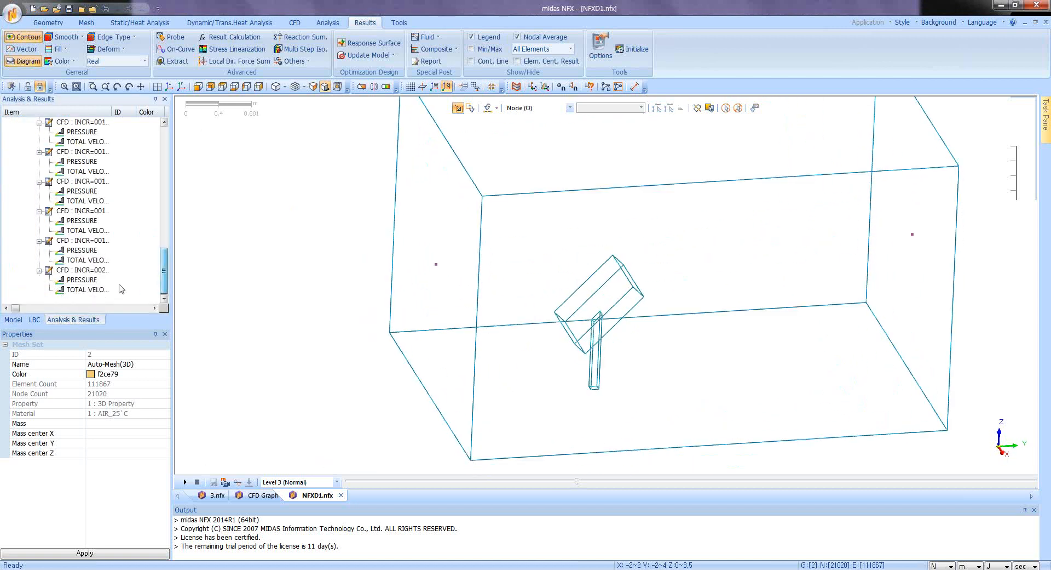
{"action": "double_click", "coordinate": [120, 280]}
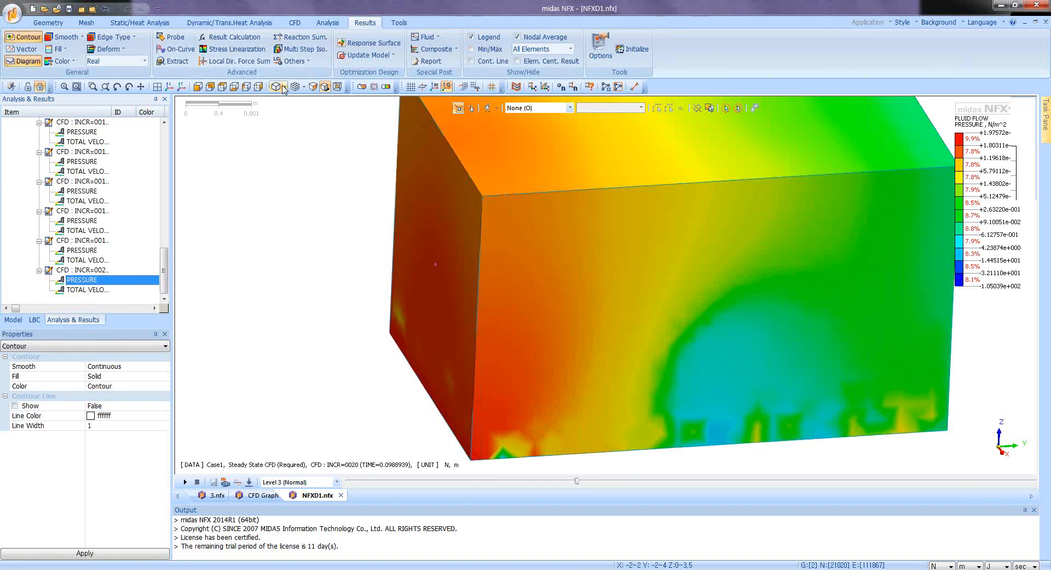
{"action": "left_click", "coordinate": [312, 87]}
{"action": "middle_click_drag", "start_coordinate": [470, 326], "coordinate": [529, 316]}
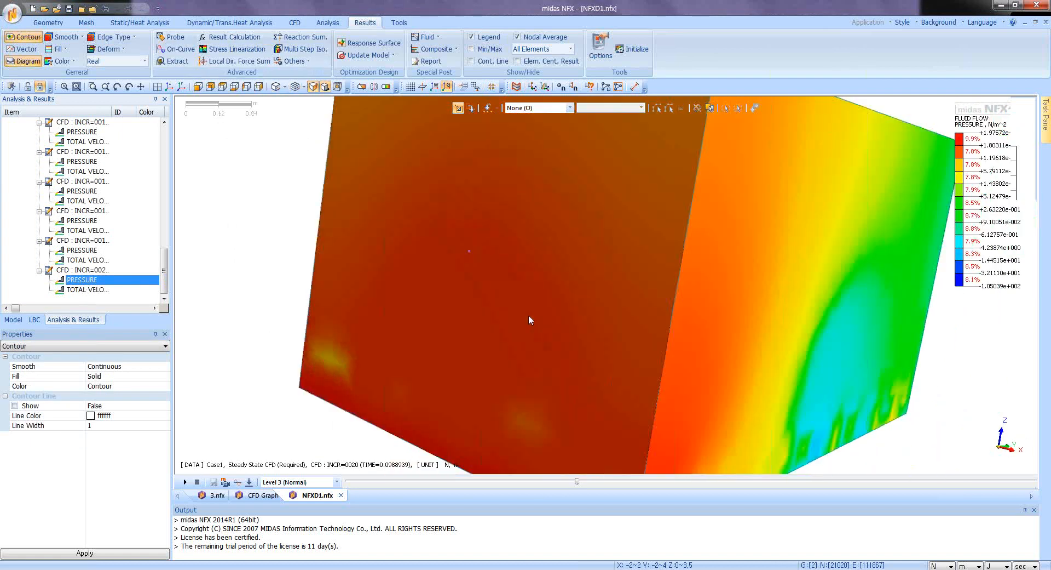
{"action": "scroll", "coordinate": [673, 379], "scroll_direction": "up", "scroll_amount": 5}
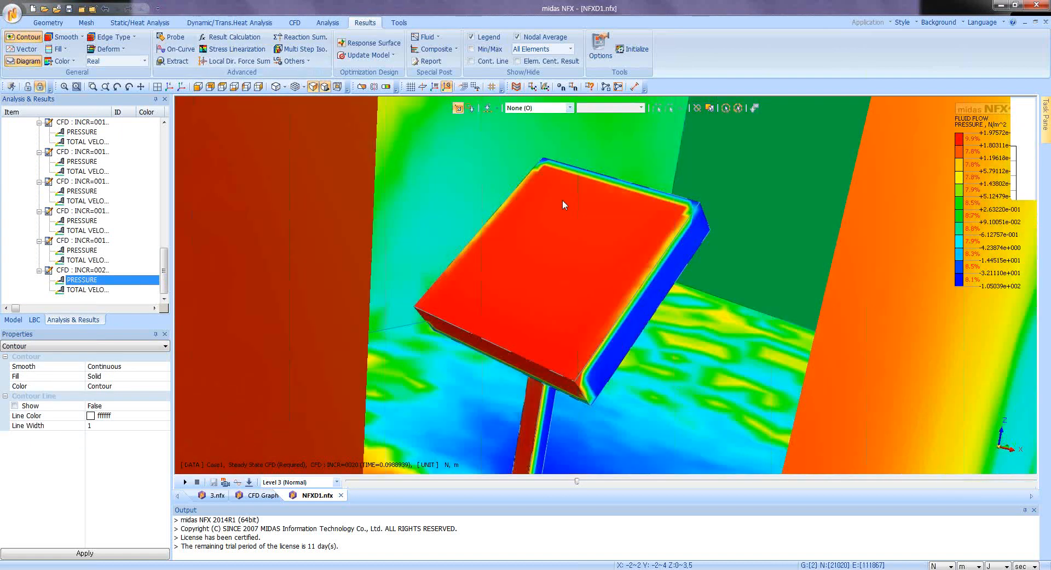
{"action": "middle_click_drag", "start_coordinate": [563, 199], "coordinate": [651, 251]}
Turn off Auto-Range for the pressure legend, examine the panel's pressure distribution, and leave the perspective view.
{"action": "right_click", "coordinate": [971, 183]}
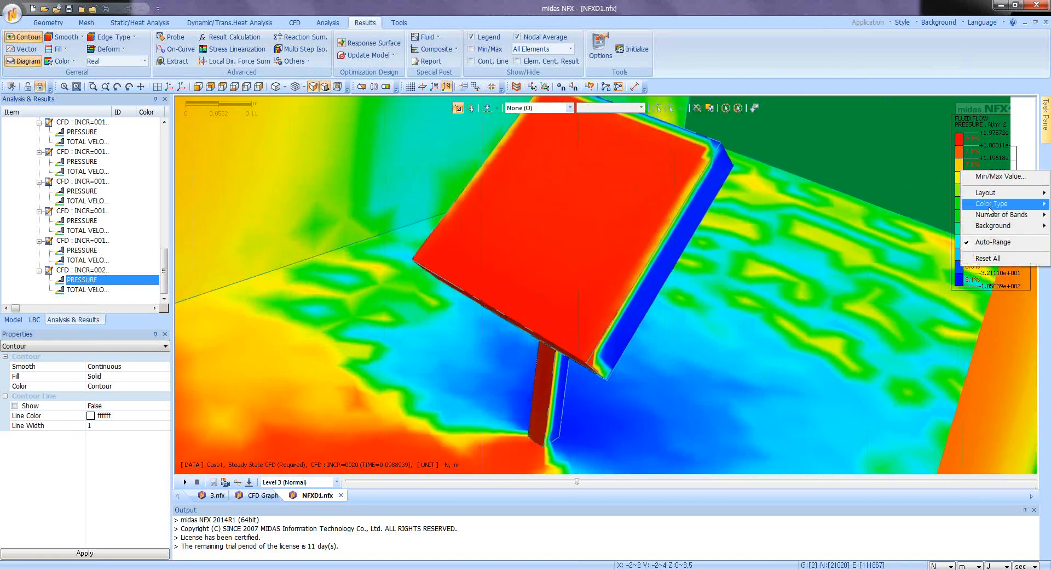
{"action": "left_click", "coordinate": [987, 244]}
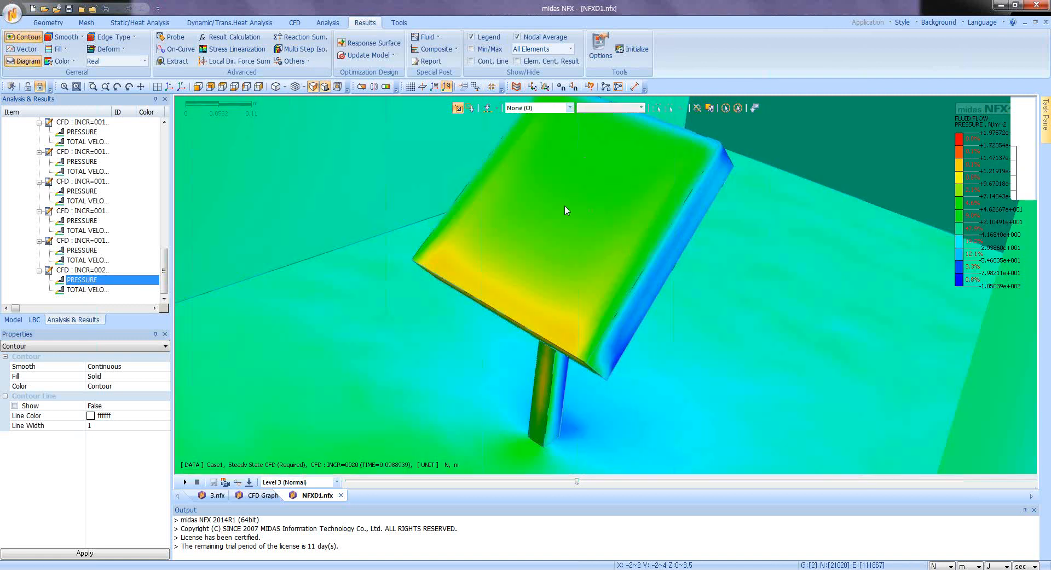
{"action": "mouse_move", "coordinate": [657, 251]}
{"action": "middle_mouse_down"}
{"action": "mouse_move", "coordinate": [610, 228]}
{"action": "mouse_move", "coordinate": [668, 239]}
{"action": "middle_mouse_up"}
{"action": "scroll", "coordinate": [668, 236], "scroll_direction": "down", "scroll_amount": 8}
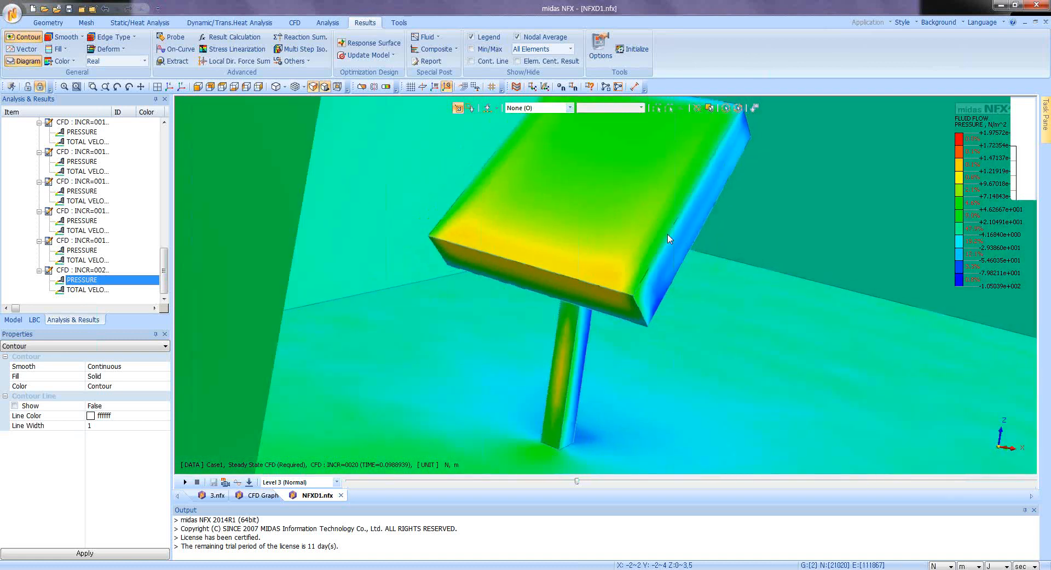
{"action": "middle_click_drag", "start_coordinate": [608, 170], "coordinate": [343, 132]}
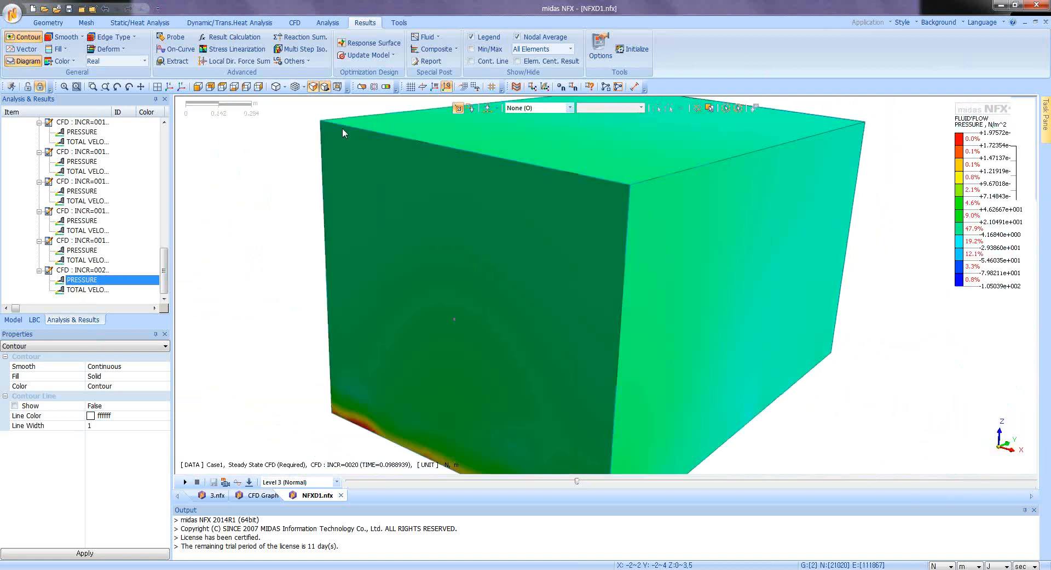
{"action": "left_click", "coordinate": [317, 83]}
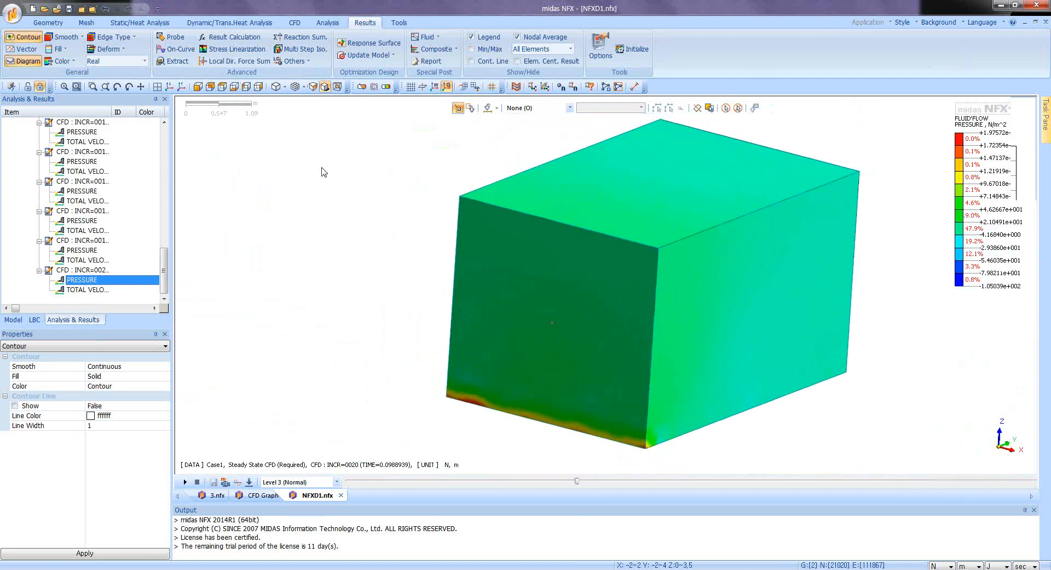
Set up result extraction for Fluid Flow PRESSURE at only the last CFD increment, ordered by Node.
{"action": "left_click", "coordinate": [169, 64]}
{"action": "left_click_drag", "start_coordinate": [115, 102], "coordinate": [409, 130]}
{"action": "left_click", "coordinate": [399, 196]}
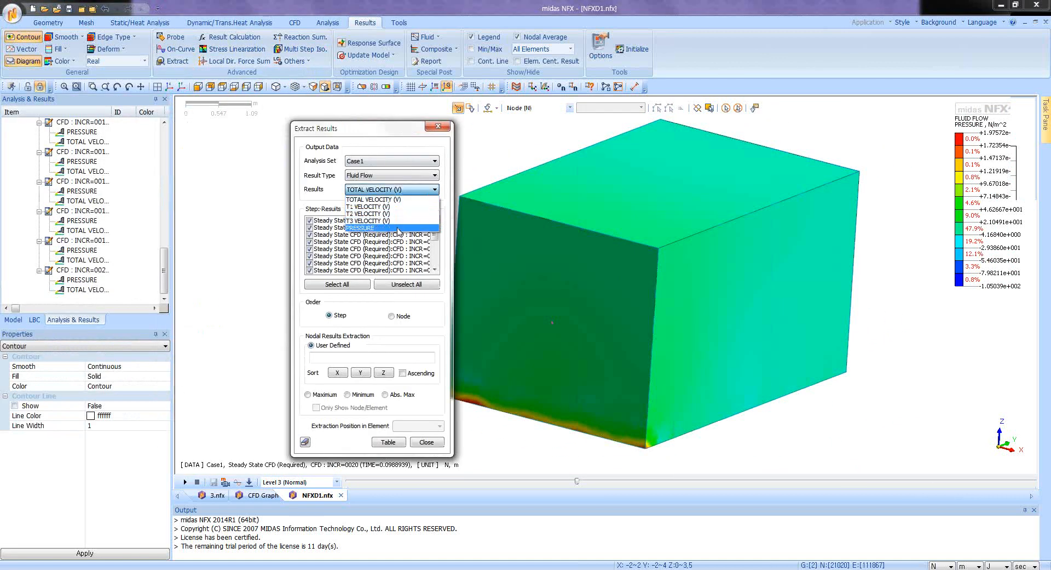
{"action": "left_click", "coordinate": [395, 235]}
{"action": "left_click", "coordinate": [412, 284]}
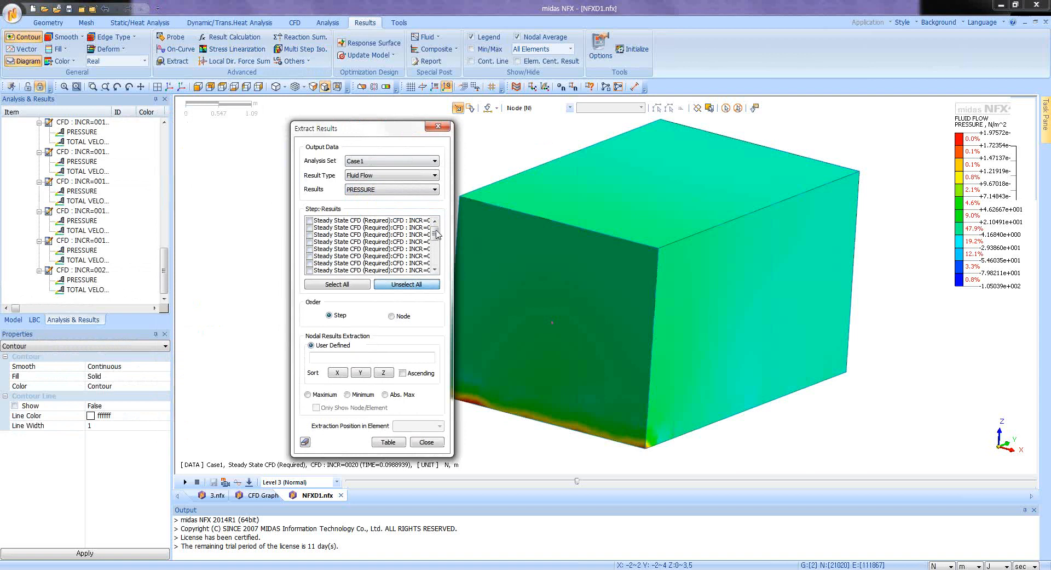
{"action": "scroll", "coordinate": [404, 252], "scroll_direction": "down", "scroll_amount": 5}
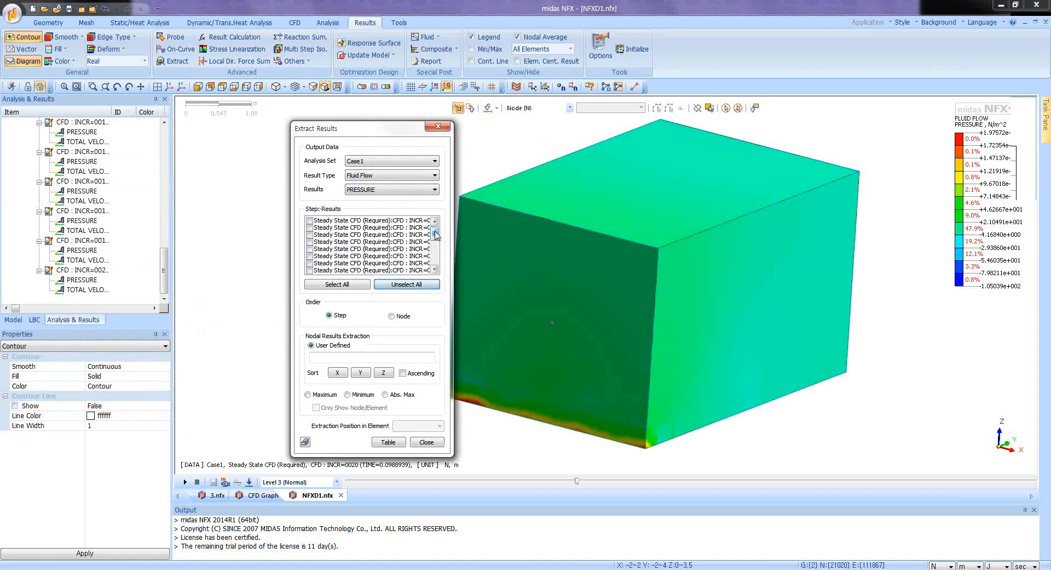
{"action": "left_click", "coordinate": [310, 270]}
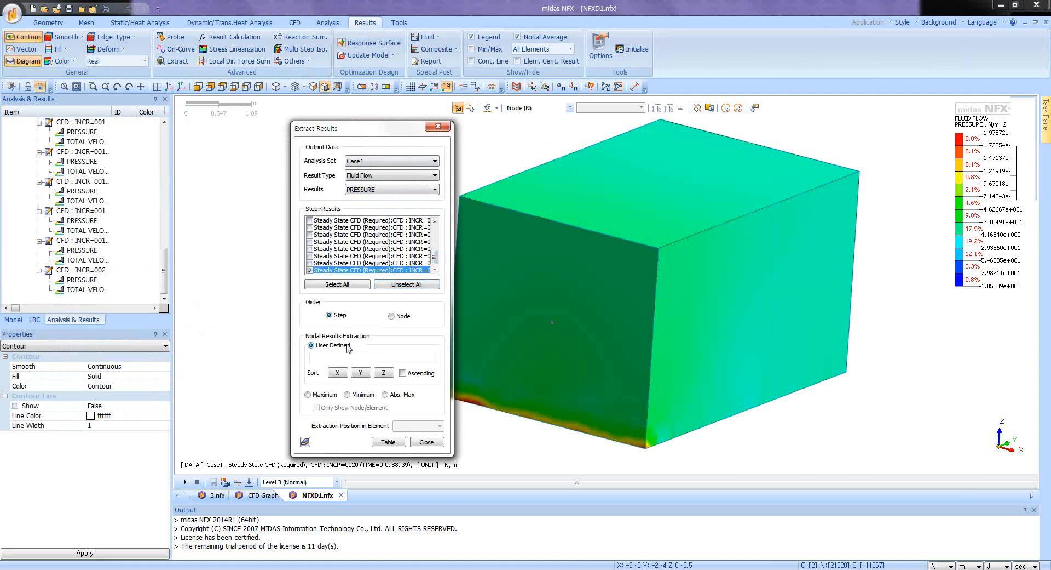
{"action": "left_click", "coordinate": [392, 316]}
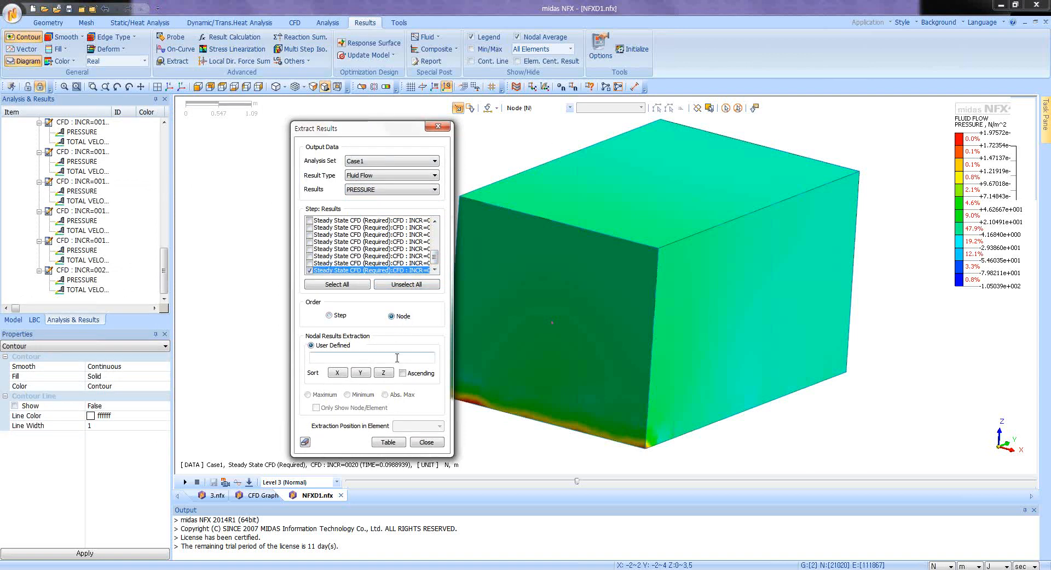
Hide the Auto-Mesh(3D) mesh set to expose the solar panel wireframe inside the air box.
{"action": "left_click_drag", "start_coordinate": [374, 128], "coordinate": [306, 120]}
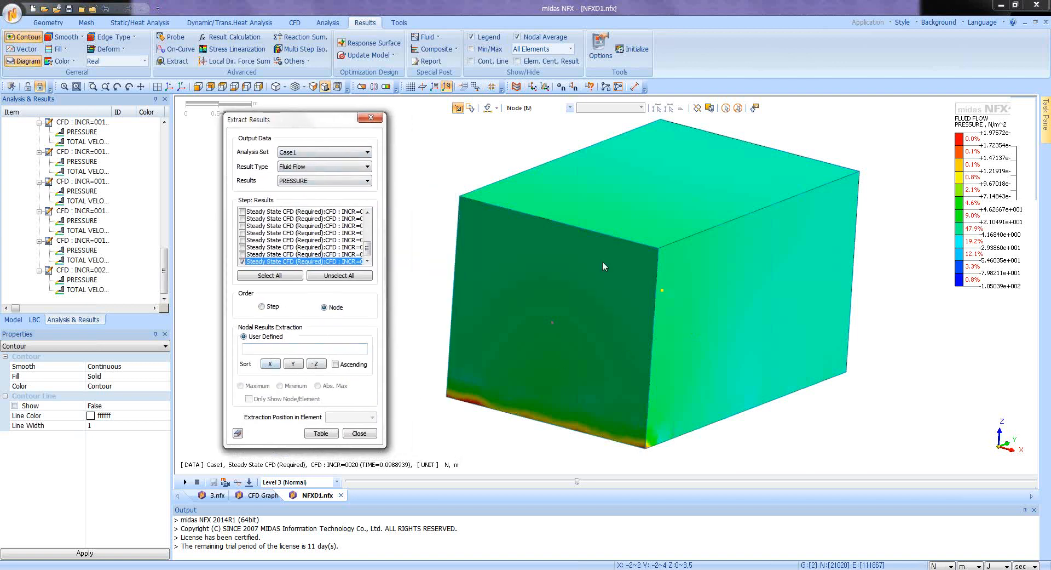
{"action": "middle_click_drag", "start_coordinate": [653, 335], "coordinate": [608, 343]}
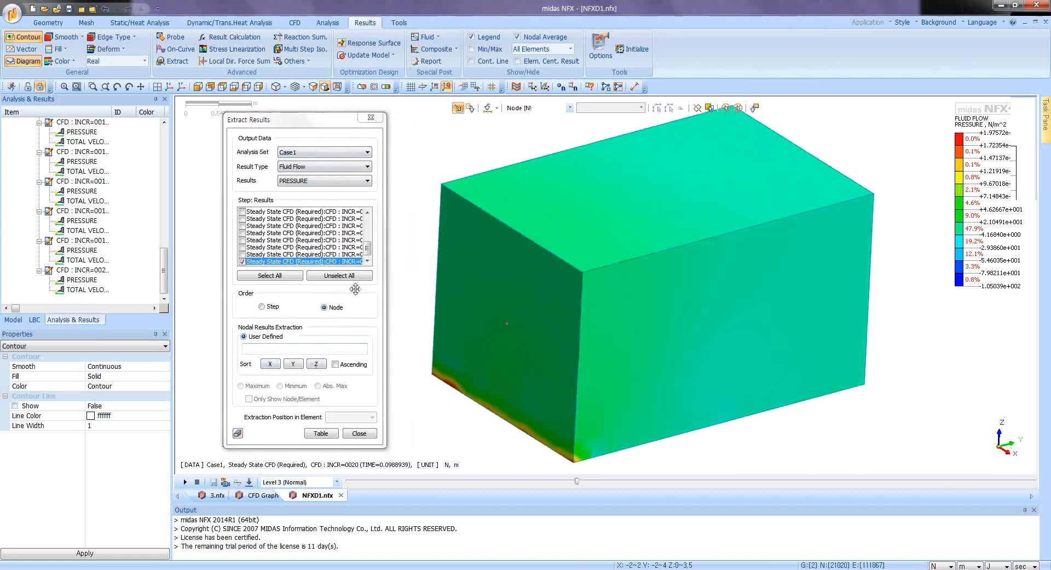
{"action": "left_click", "coordinate": [15, 321]}
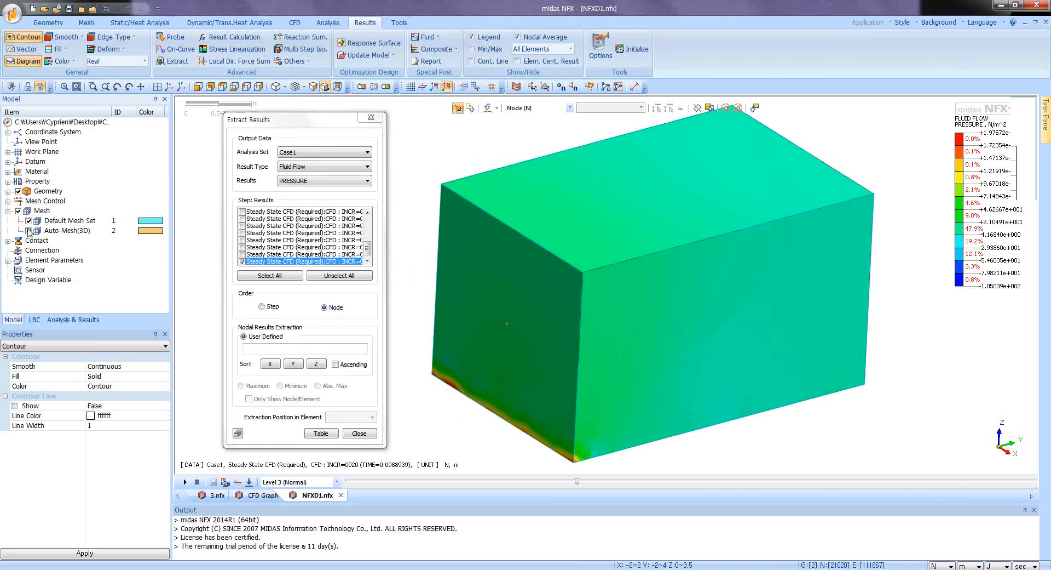
{"action": "left_click", "coordinate": [29, 231]}
{"action": "left_click", "coordinate": [9, 182]}
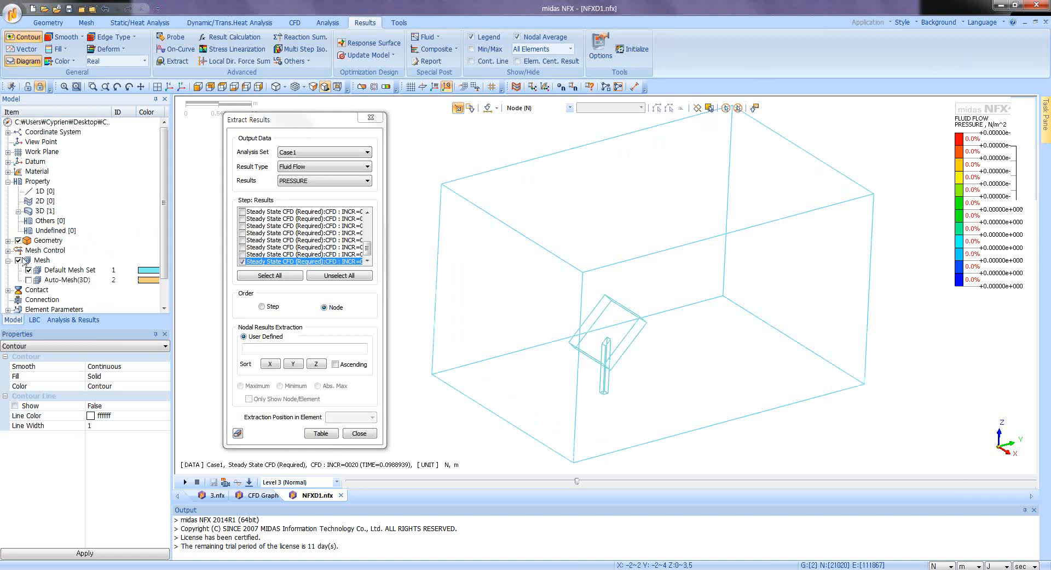
{"action": "left_click", "coordinate": [9, 241]}
{"action": "left_click", "coordinate": [18, 250]}
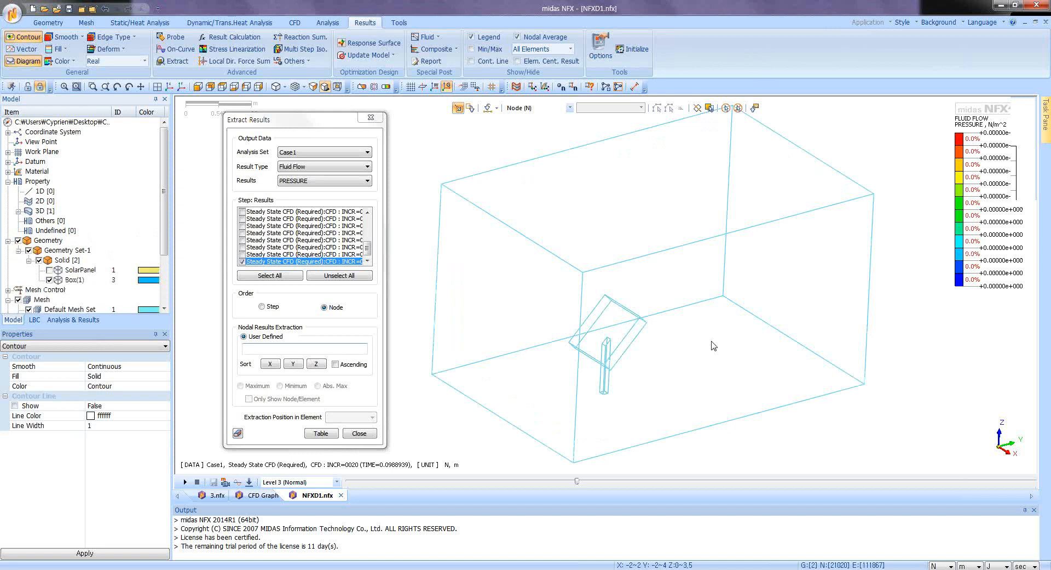
{"action": "middle_click_drag", "start_coordinate": [658, 361], "coordinate": [626, 331]}
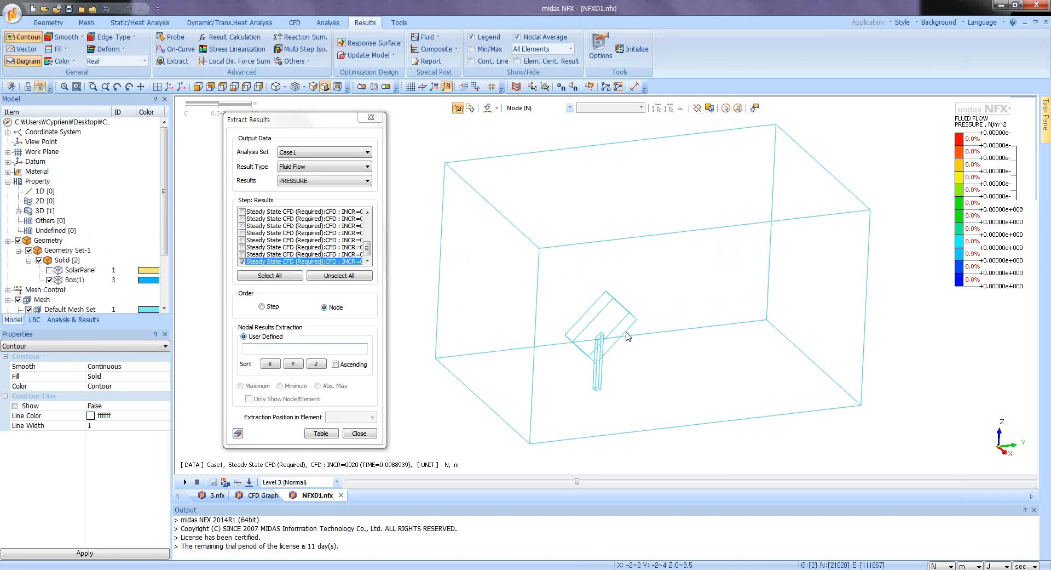
Select all nodes on the faces of the solar panel and its post for extraction, using the Face selection filter.
{"action": "left_click", "coordinate": [564, 108]}
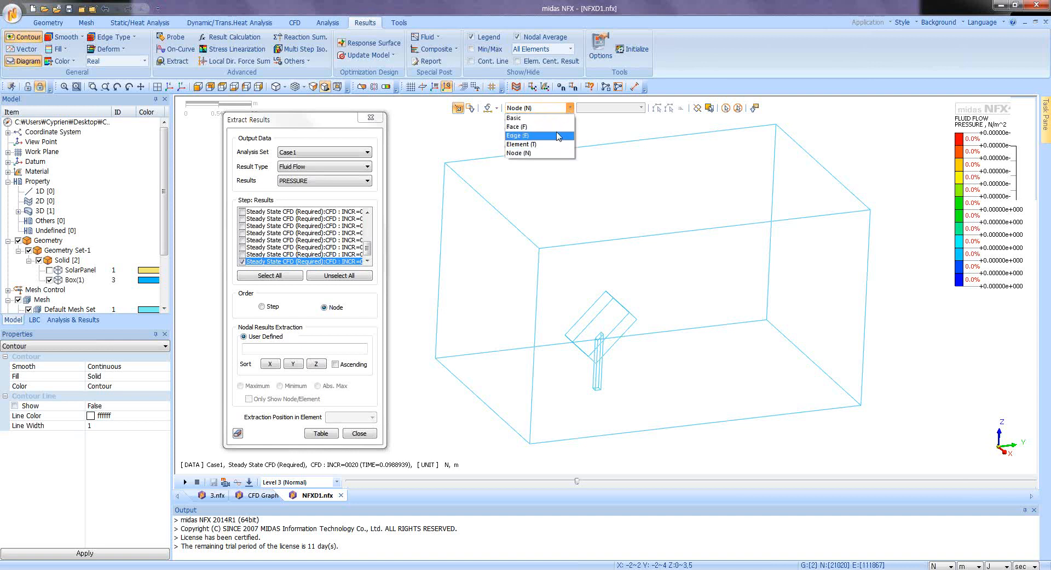
{"action": "left_click", "coordinate": [547, 127]}
{"action": "left_click_drag", "start_coordinate": [562, 272], "coordinate": [650, 406]}
{"action": "scroll", "coordinate": [632, 342], "scroll_direction": "up", "scroll_amount": 6}
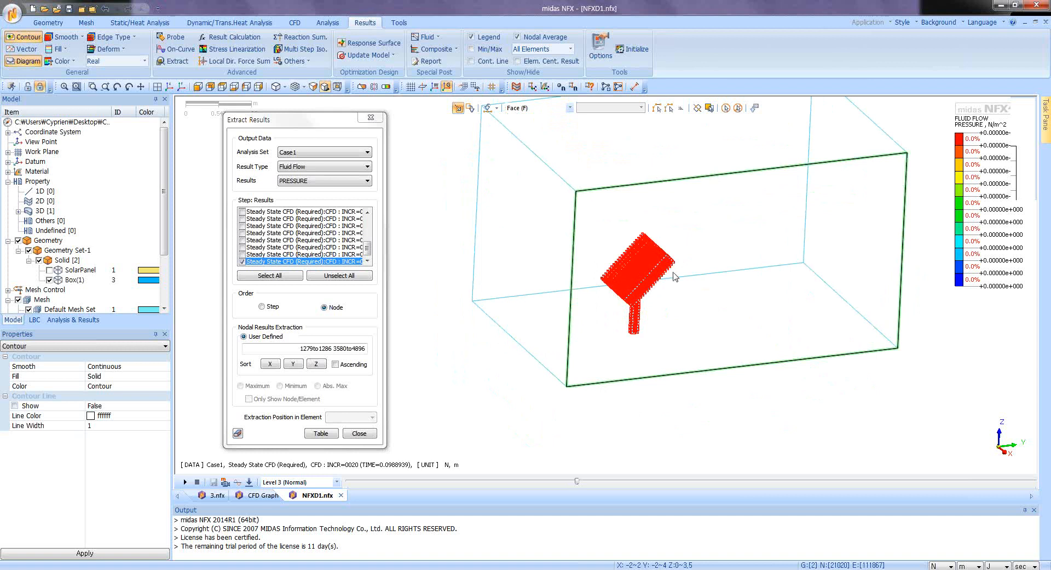
{"action": "scroll", "coordinate": [662, 271], "scroll_direction": "up", "scroll_amount": 3}
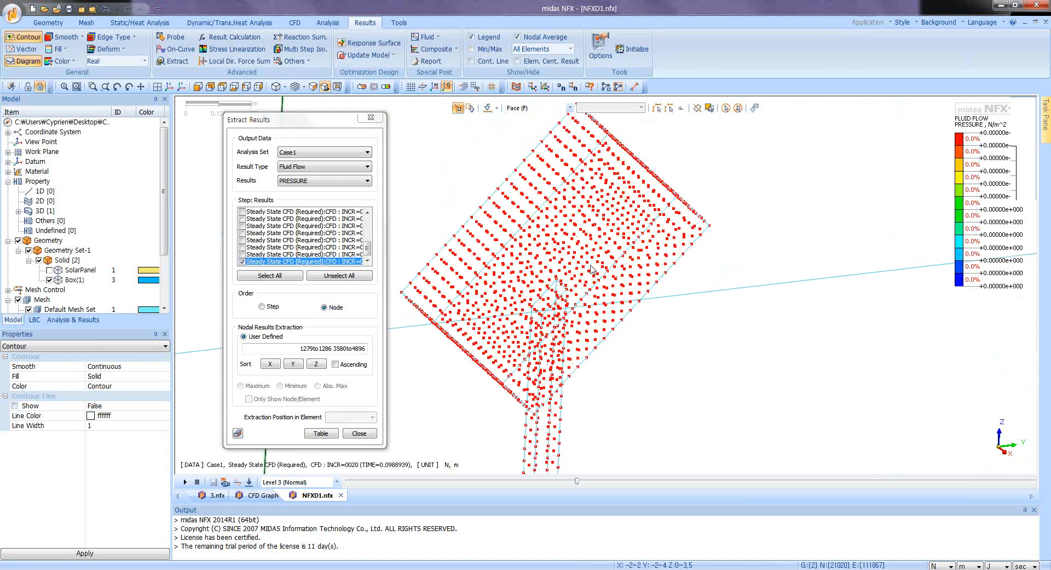
{"action": "scroll", "coordinate": [580, 265], "scroll_direction": "down", "scroll_amount": 1}
{"action": "scroll", "coordinate": [543, 288], "scroll_direction": "down", "scroll_amount": 2}
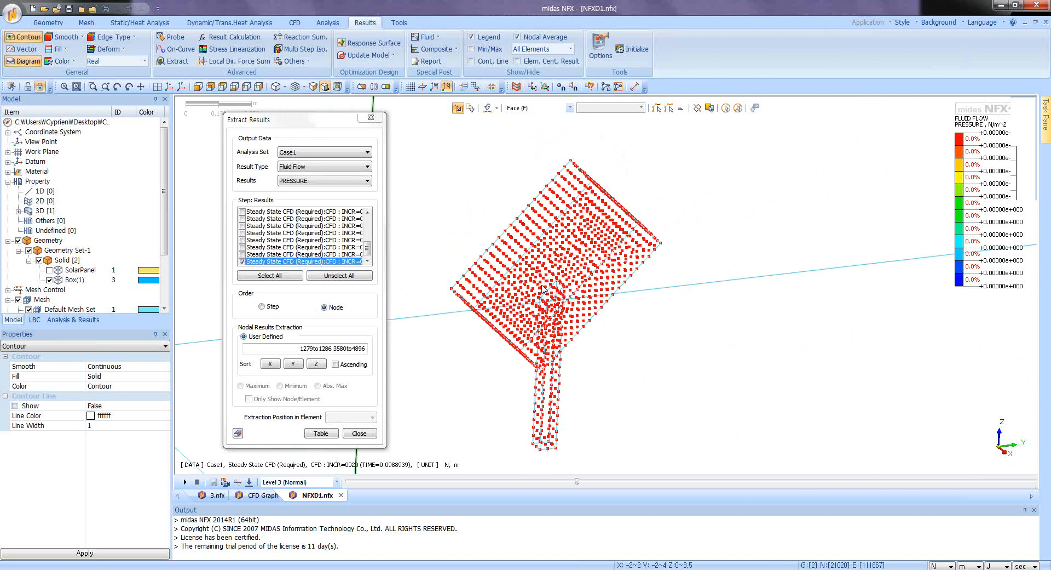
{"action": "middle_click_drag", "start_coordinate": [542, 289], "coordinate": [611, 245]}
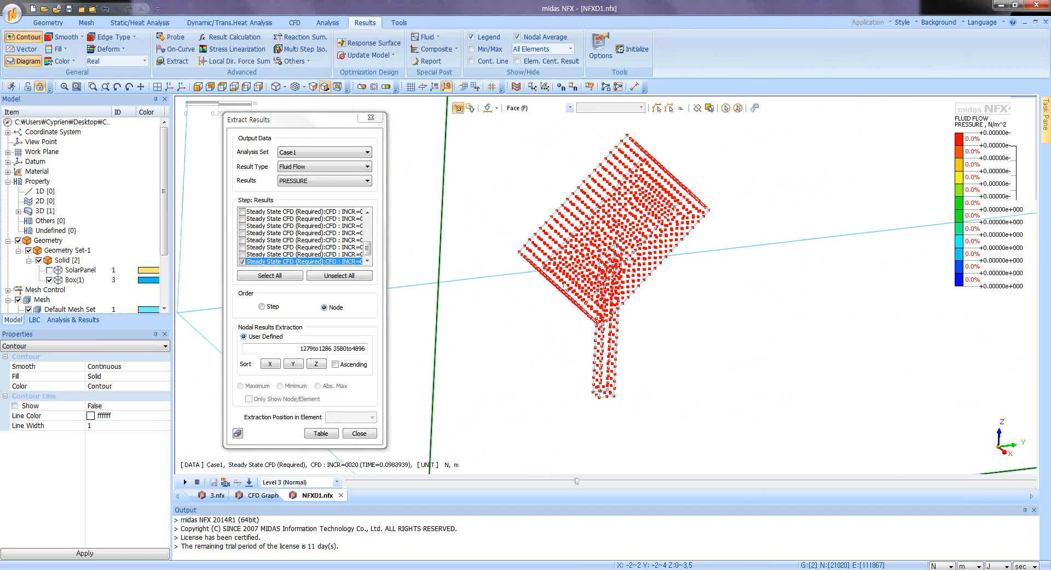
Generate the nodal pressure table, close the extraction settings, and select the X, Y, Z and pressure values of all rows.
{"action": "left_click", "coordinate": [320, 433]}
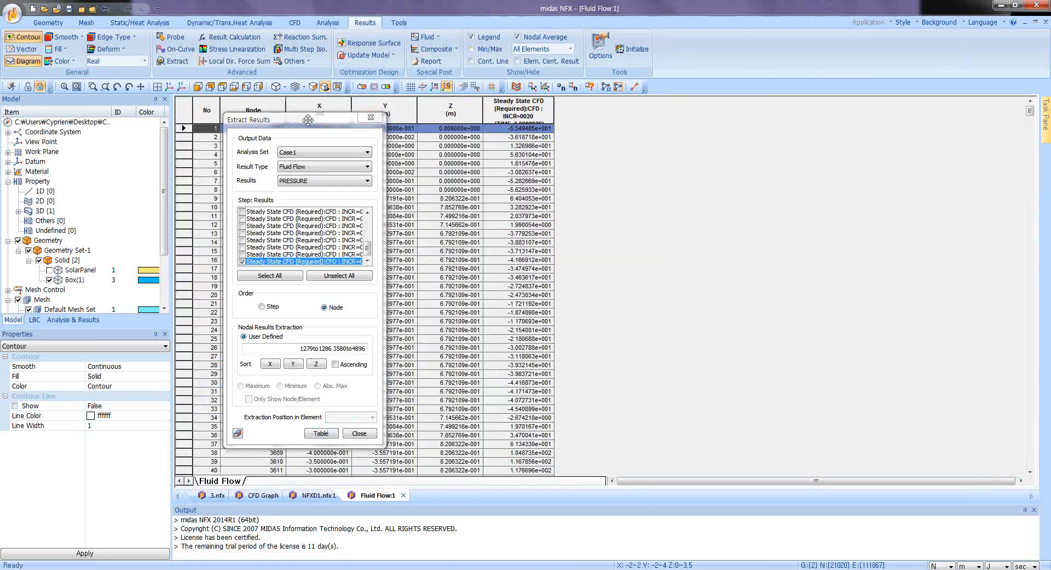
{"action": "left_click_drag", "start_coordinate": [306, 119], "coordinate": [75, 141]}
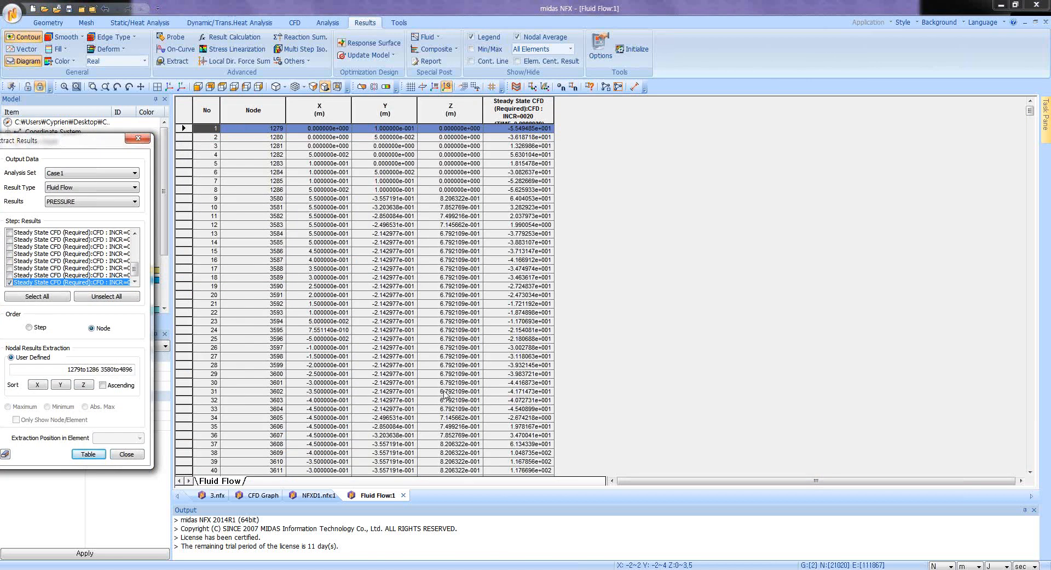
{"action": "left_click", "coordinate": [329, 130]}
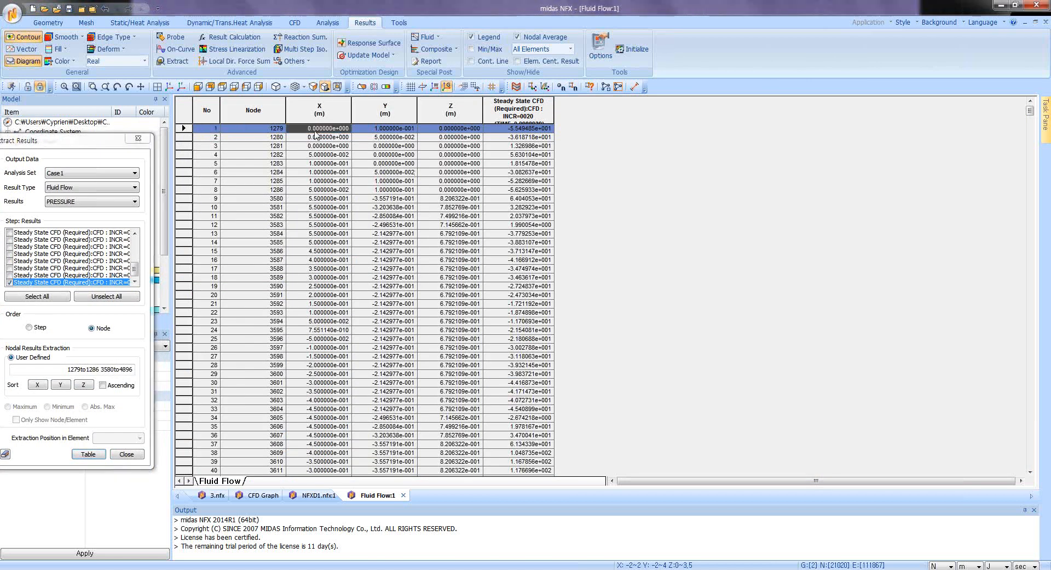
{"action": "left_click", "coordinate": [138, 138]}
{"action": "left_click", "coordinate": [325, 147]}
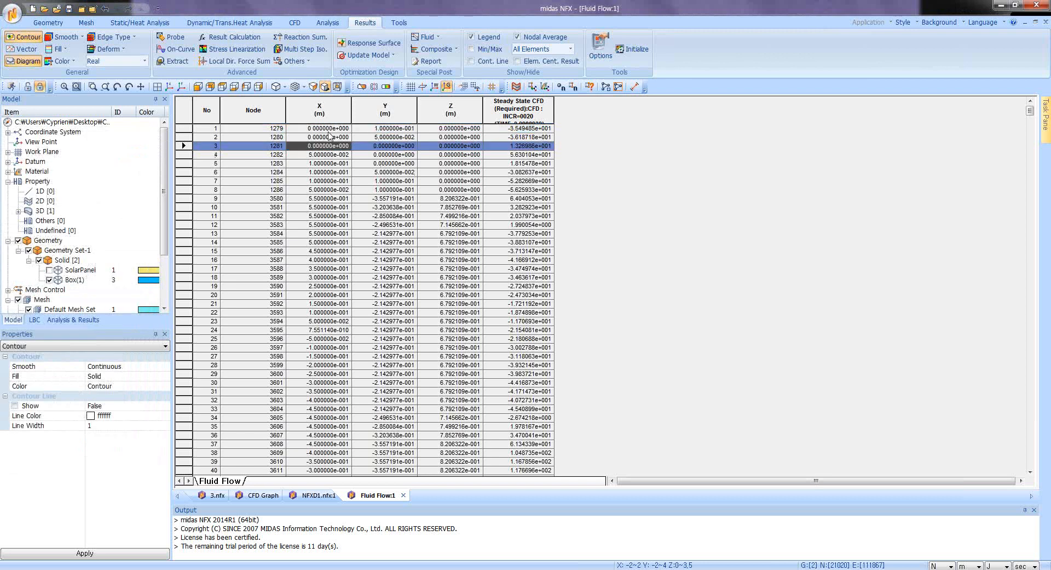
{"action": "left_click_drag", "start_coordinate": [332, 129], "coordinate": [534, 564]}
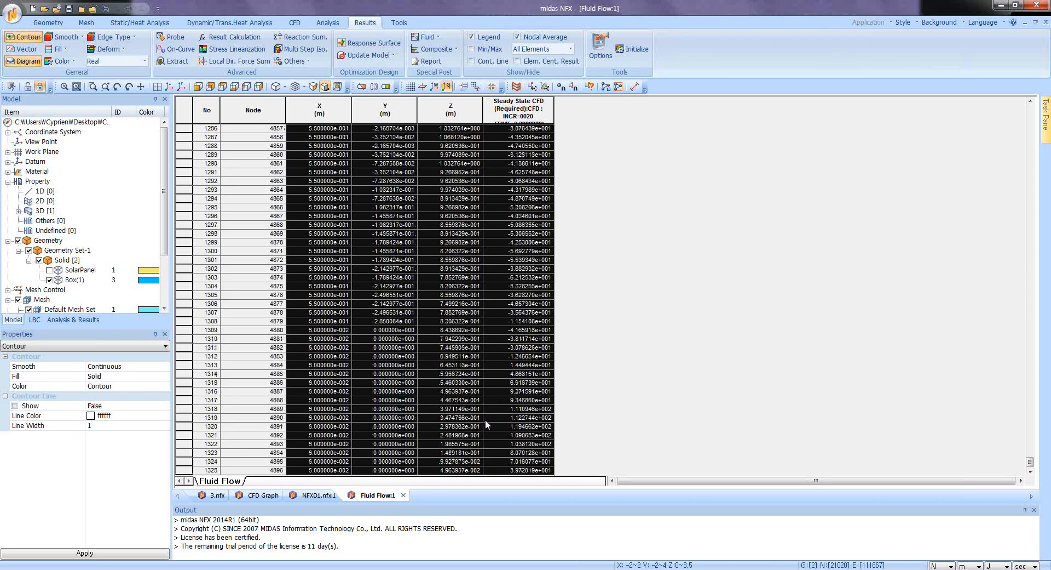
Create a new 3D project with units N, m, J, sec and import the CAD file Application Tutorial 2.X_T.
{"action": "left_click", "coordinate": [33, 9]}
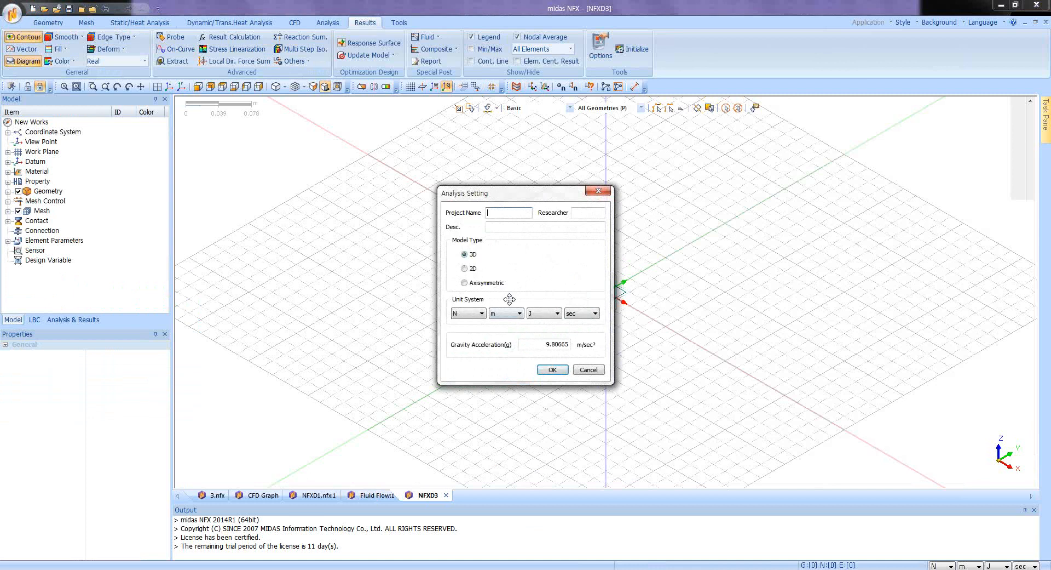
{"action": "left_click", "coordinate": [552, 370]}
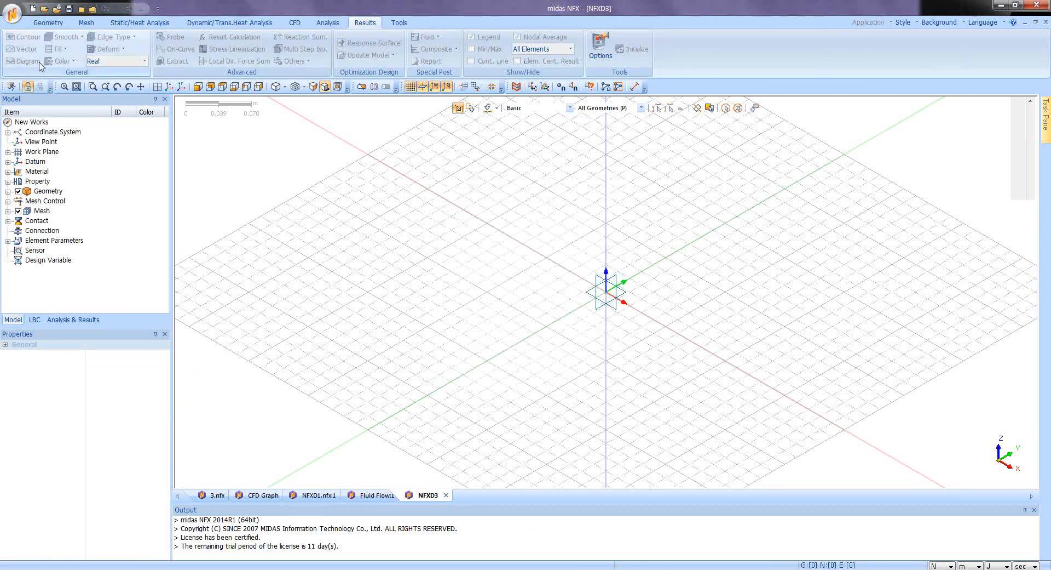
{"action": "left_click", "coordinate": [48, 23]}
{"action": "left_click", "coordinate": [16, 46]}
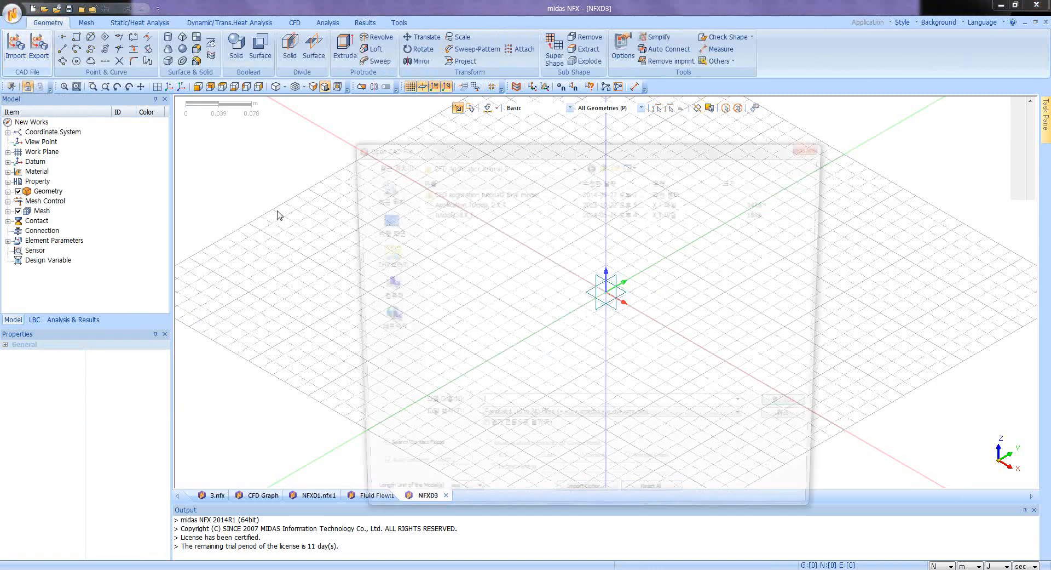
{"action": "left_click", "coordinate": [462, 202]}
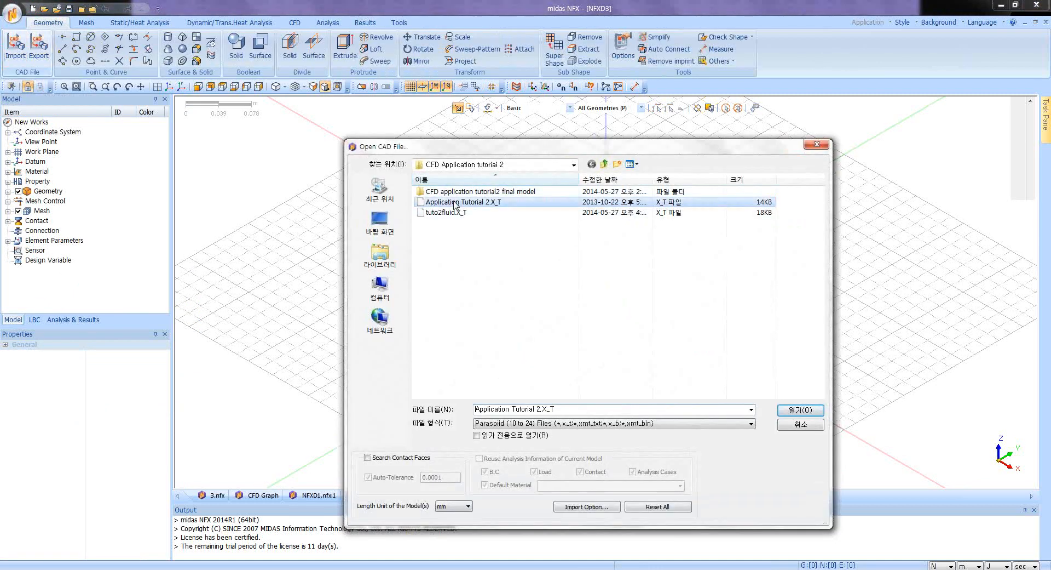
{"action": "left_click", "coordinate": [800, 409]}
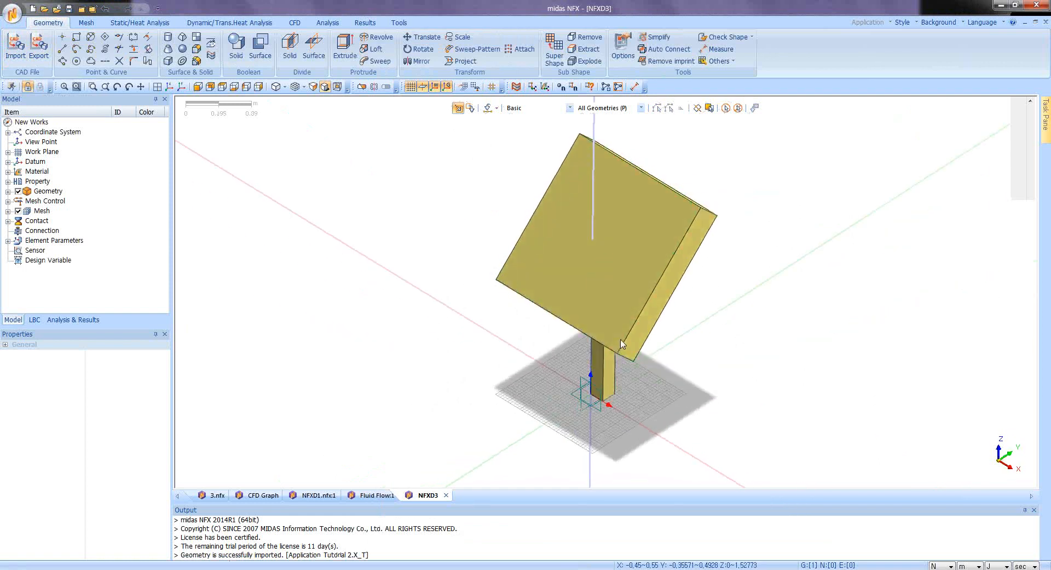
Hide the grid and the axis lines around the imported solar panel.
{"action": "left_click", "coordinate": [410, 87]}
{"action": "left_click", "coordinate": [422, 87]}
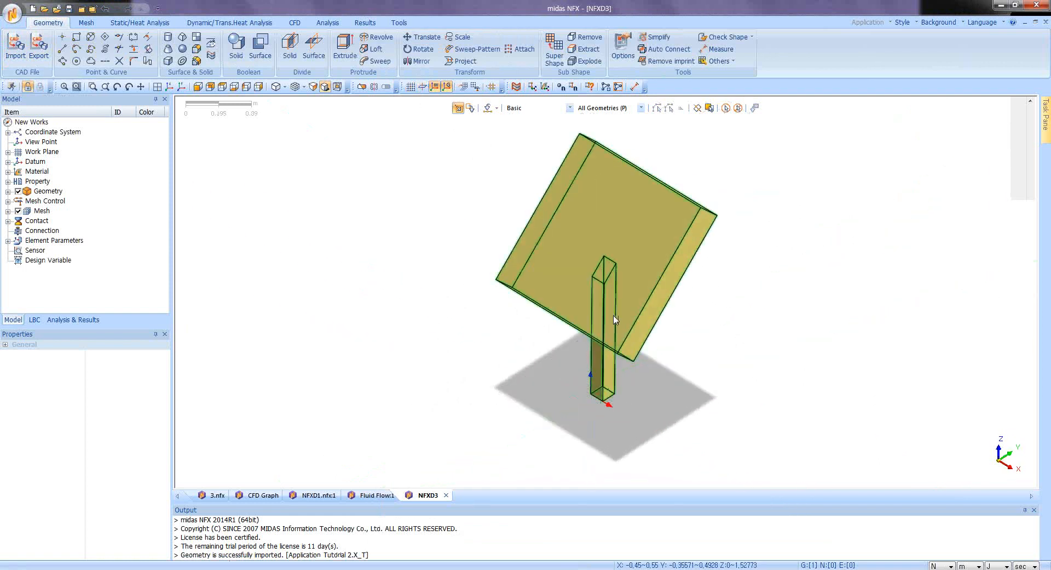
{"action": "middle_click_drag", "start_coordinate": [615, 318], "coordinate": [513, 142]}
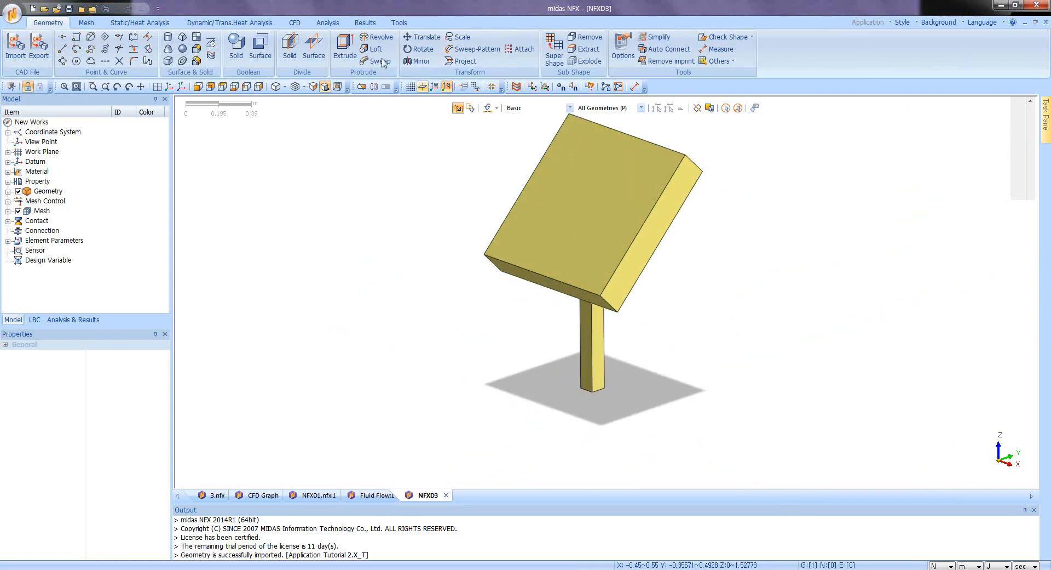
Apply a Fixed constraint to the bottom face of the solar panel's post, in Boundary Set-1.
{"action": "left_click", "coordinate": [141, 23]}
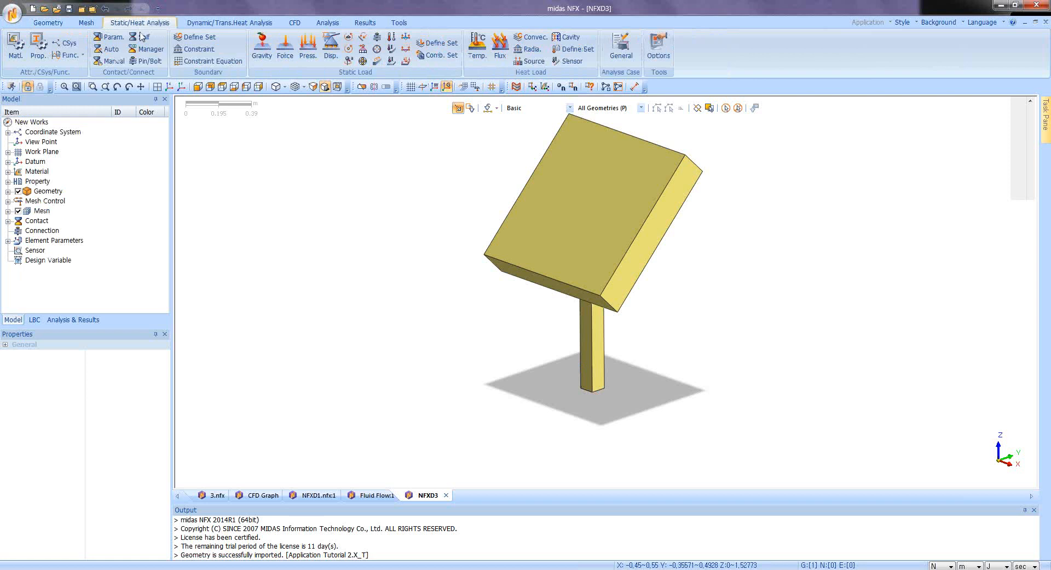
{"action": "left_click", "coordinate": [193, 48]}
{"action": "left_click", "coordinate": [68, 163]}
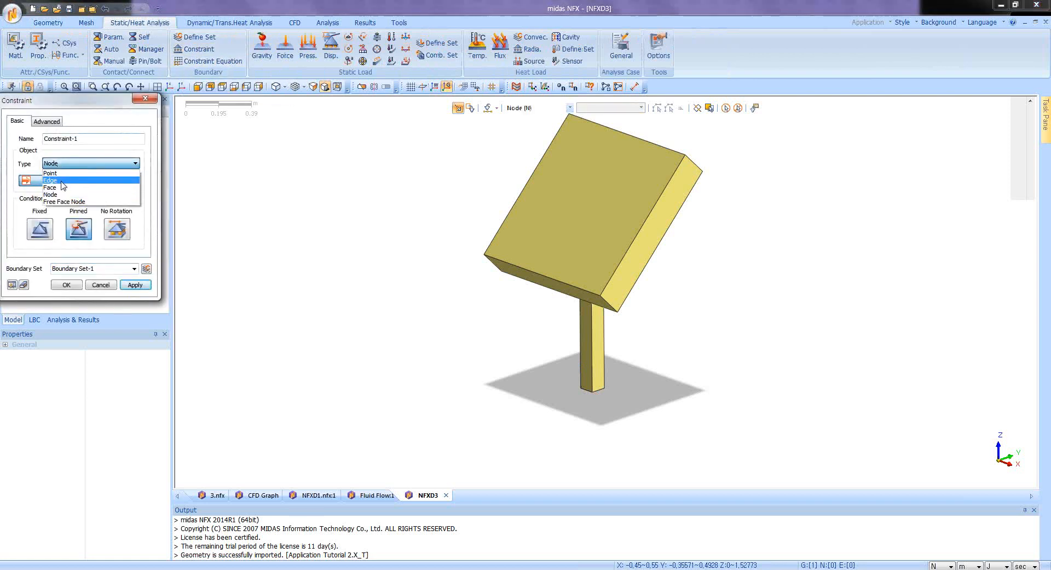
{"action": "left_click", "coordinate": [64, 188]}
{"action": "middle_click_drag", "start_coordinate": [570, 366], "coordinate": [590, 335]}
{"action": "left_click", "coordinate": [589, 336]}
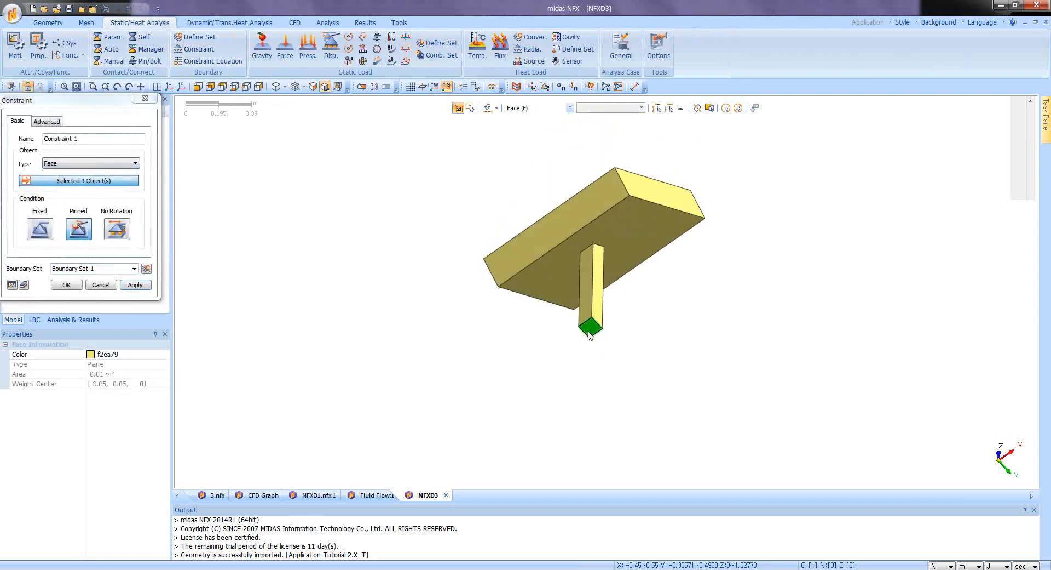
{"action": "left_click", "coordinate": [40, 229]}
{"action": "left_click", "coordinate": [67, 285]}
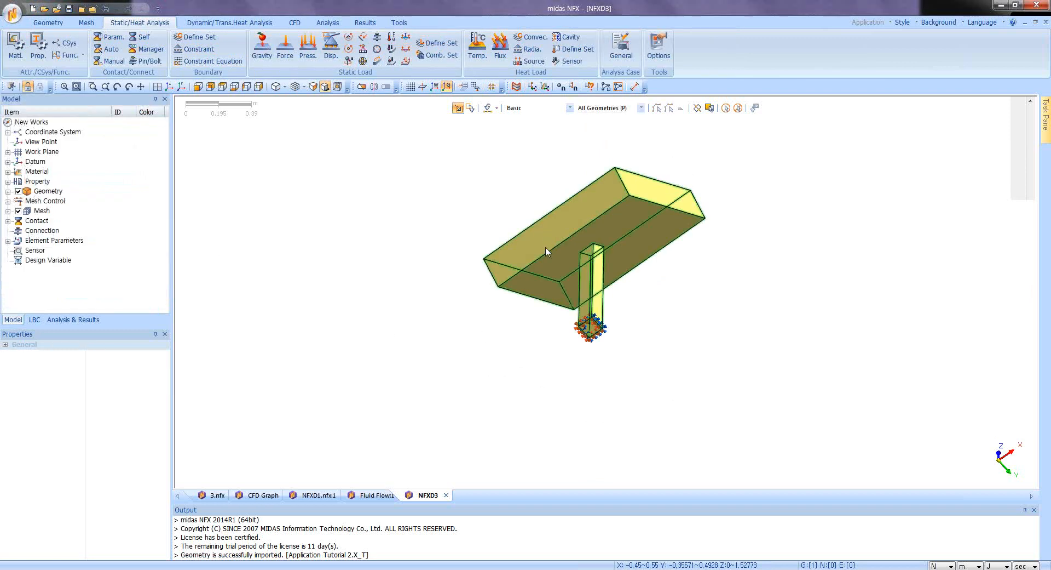
Check the material list and create a 3D Solid property using Alloy Steel and the Global Rectangular coordinate system.
{"action": "middle_click_drag", "start_coordinate": [546, 251], "coordinate": [549, 137]}
{"action": "left_click", "coordinate": [17, 43]}
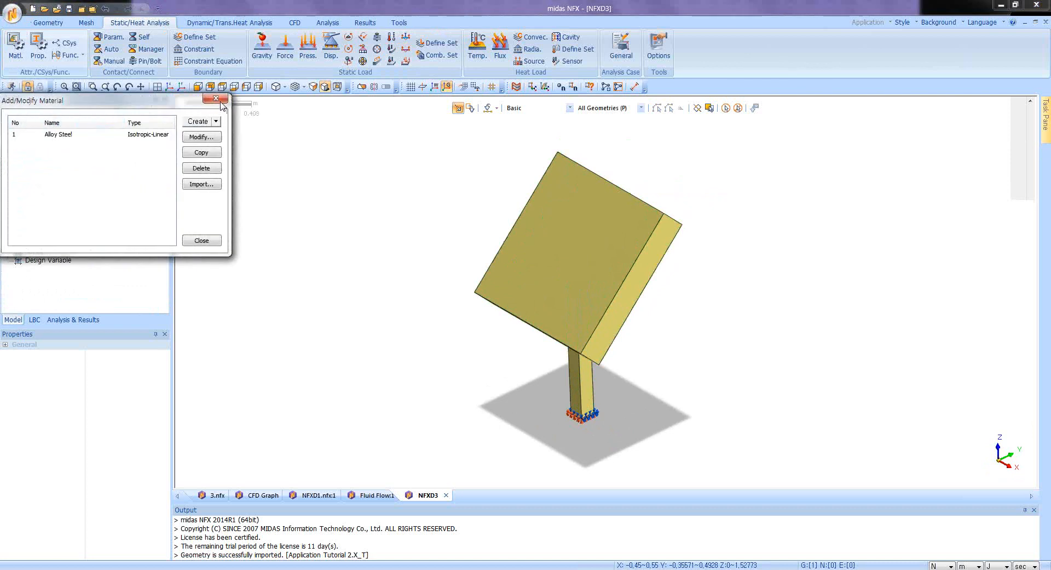
{"action": "left_click", "coordinate": [215, 99]}
{"action": "left_click", "coordinate": [38, 46]}
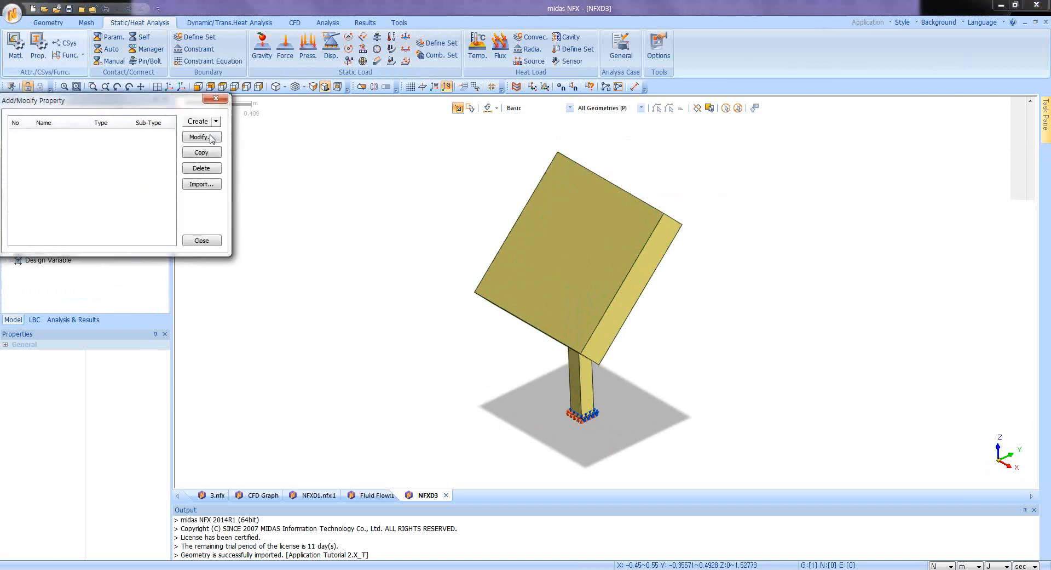
{"action": "left_click", "coordinate": [216, 121]}
{"action": "left_click", "coordinate": [236, 159]}
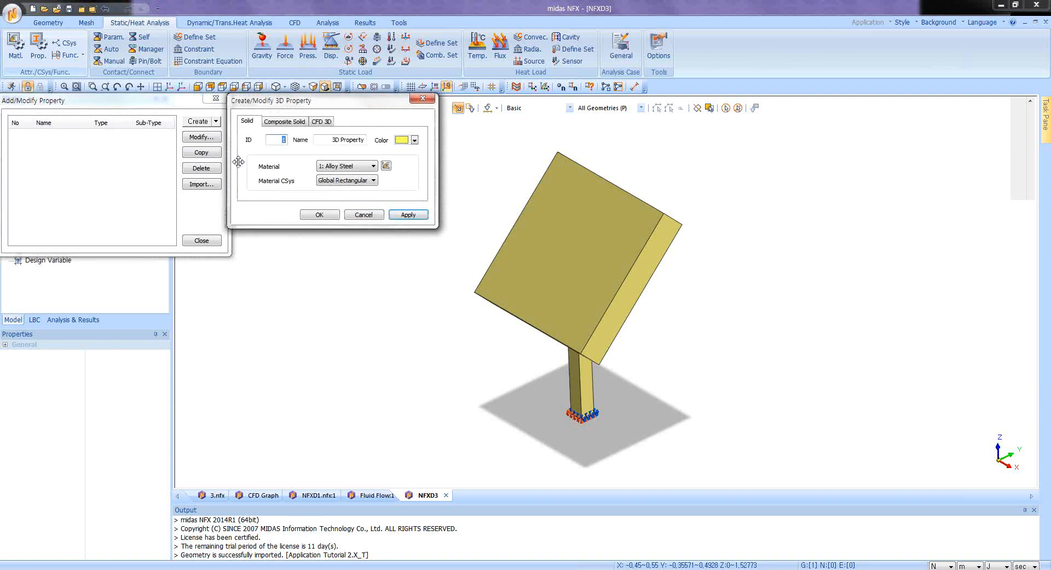
{"action": "left_click", "coordinate": [319, 215]}
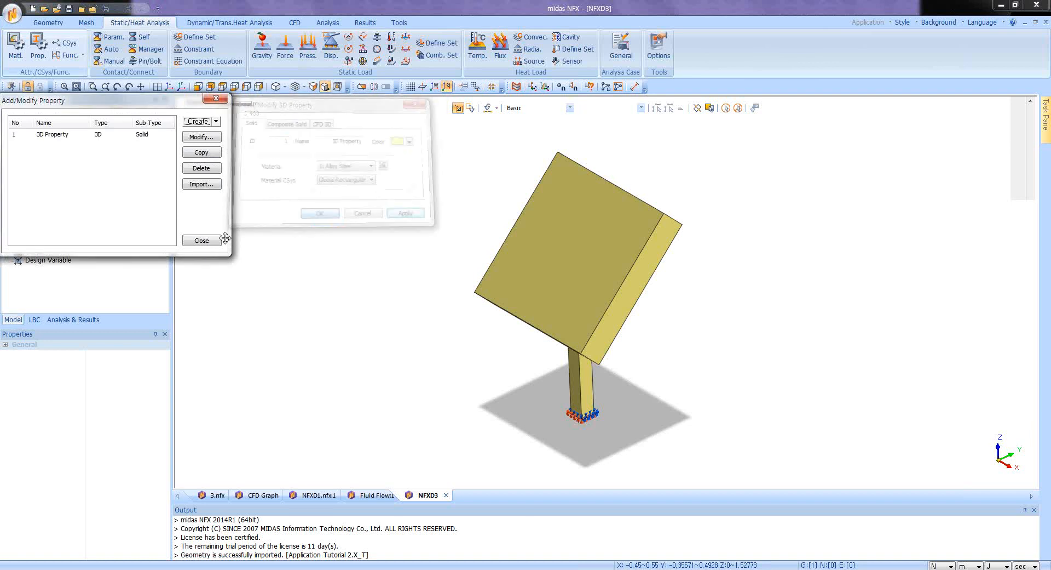
{"action": "left_click", "coordinate": [202, 240]}
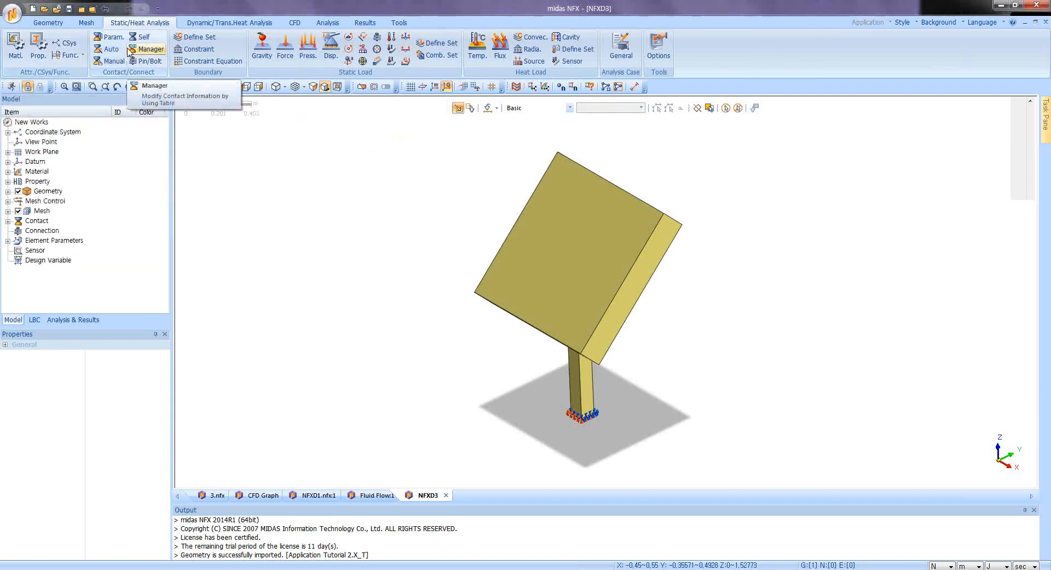
Generate a 3D auto-solid mesh of the solar panel with size 0.05, using the High Speed Tetra Mesher and the 3D Property.
{"action": "left_click", "coordinate": [86, 22]}
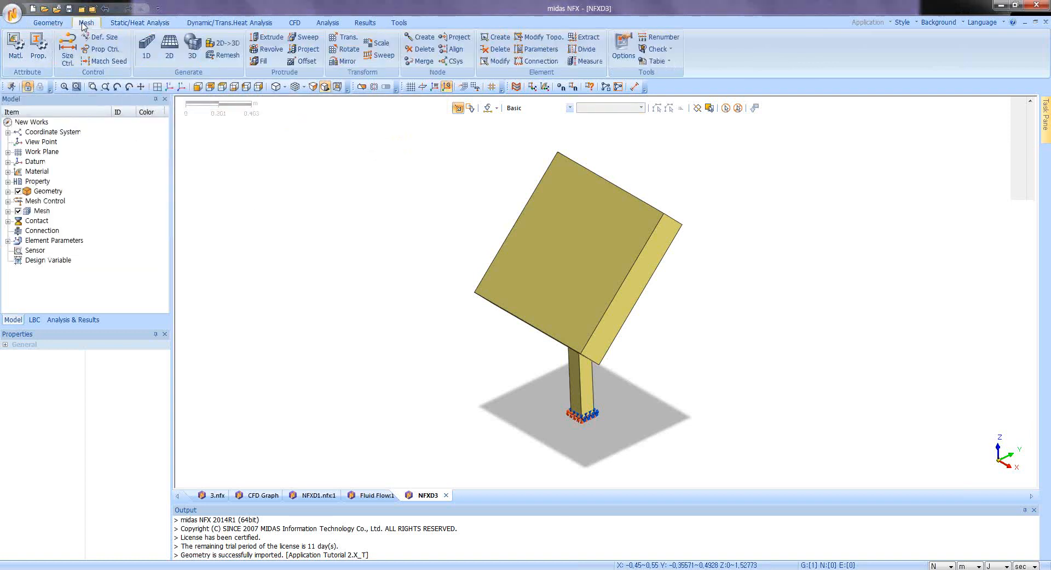
{"action": "left_click", "coordinate": [192, 50]}
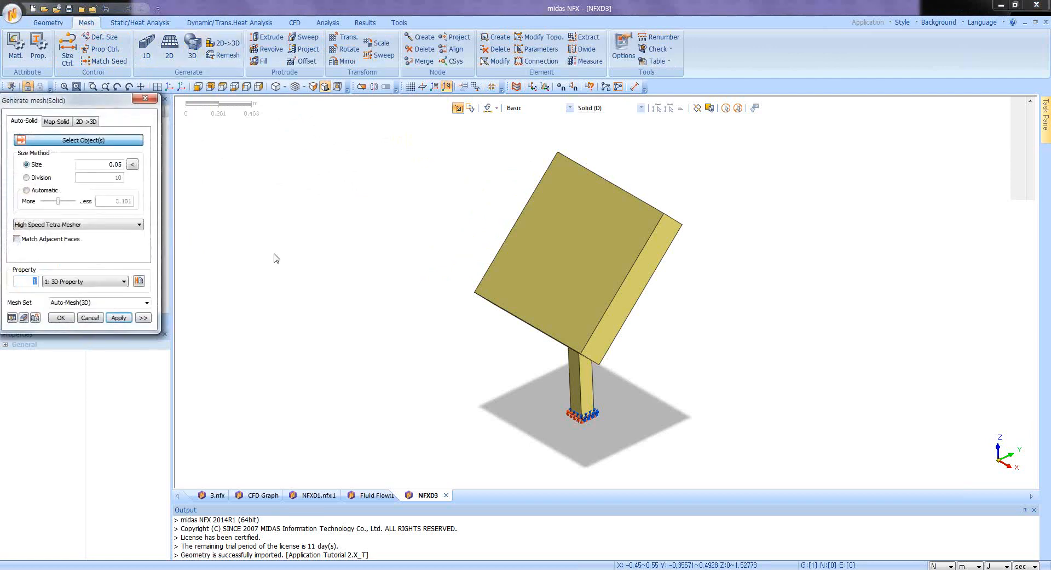
{"action": "left_click", "coordinate": [535, 265]}
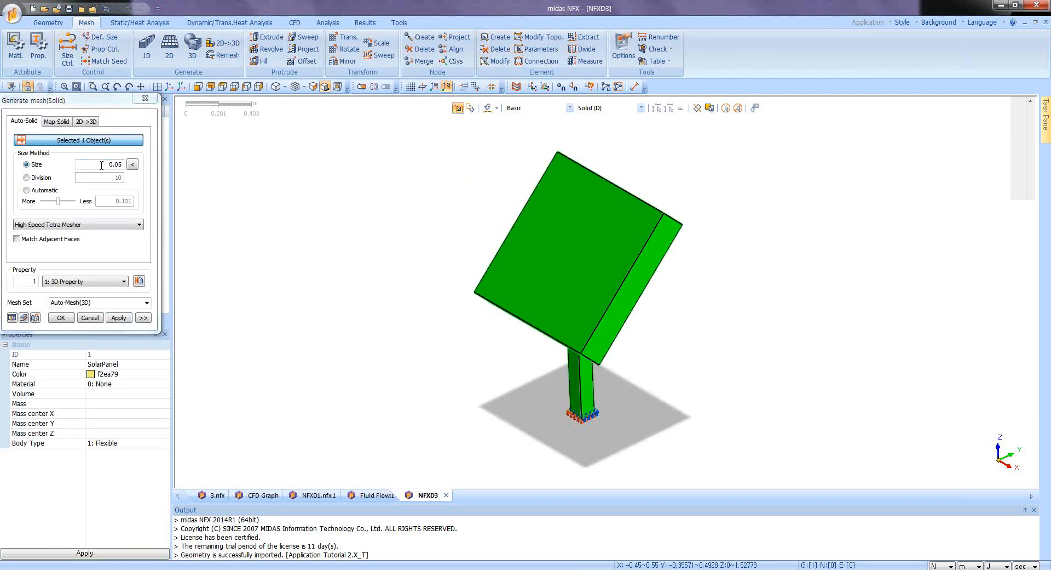
{"action": "left_click", "coordinate": [11, 317]}
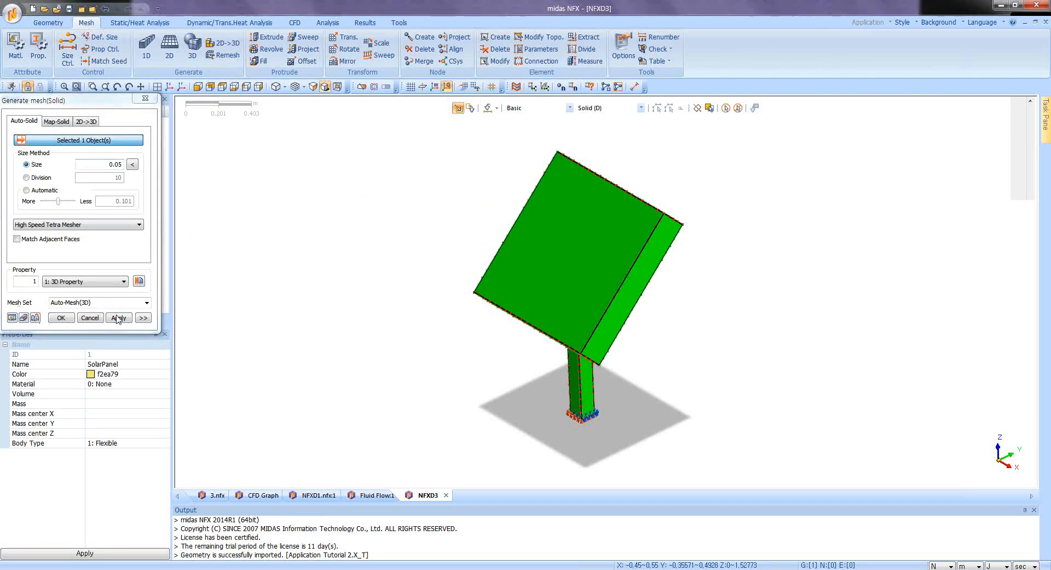
{"action": "left_click", "coordinate": [61, 317]}
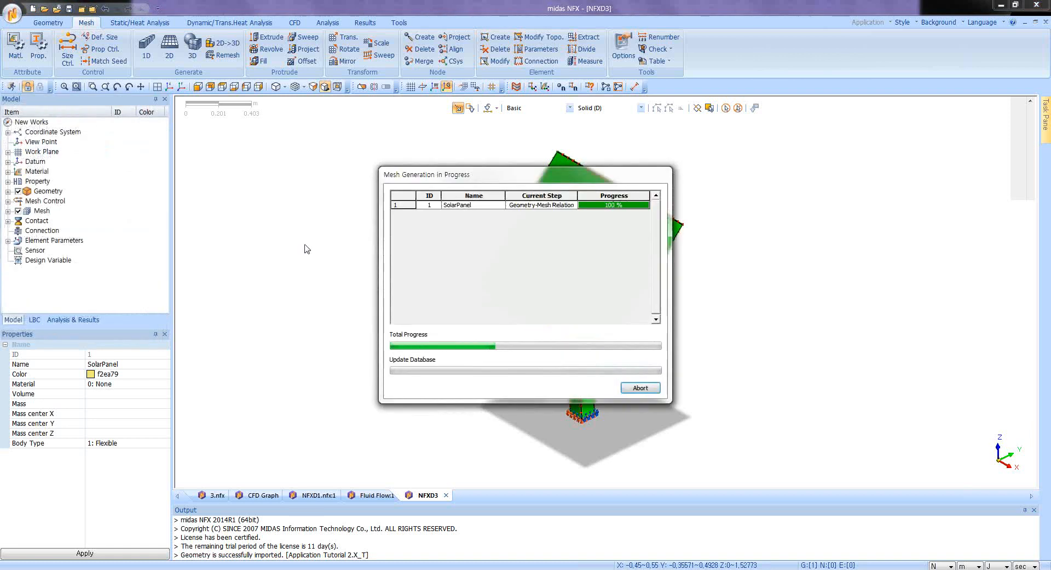
{"action": "middle_click_drag", "start_coordinate": [387, 259], "coordinate": [460, 228]}
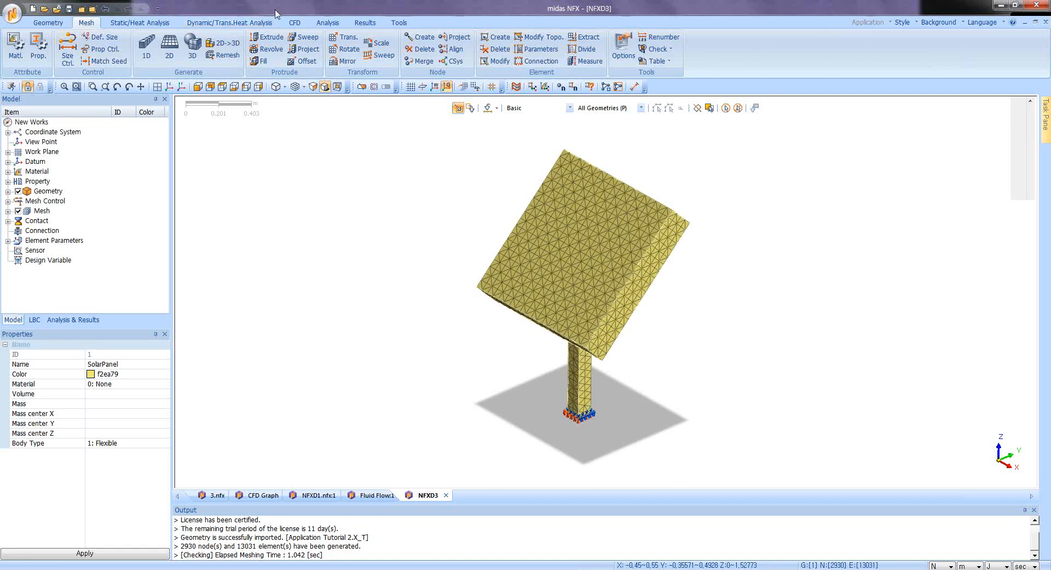
Set up an interpolated load from results as Normal Pressure[Scalar] on 3D Element Face, selecting all element faces of the panel and post.
{"action": "left_click", "coordinate": [128, 25]}
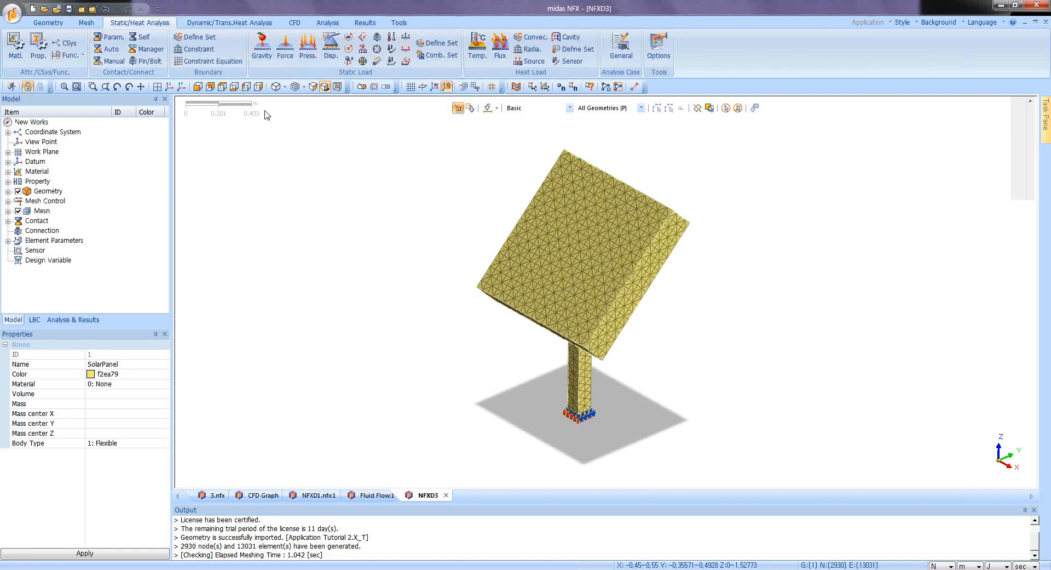
{"action": "left_click", "coordinate": [407, 62]}
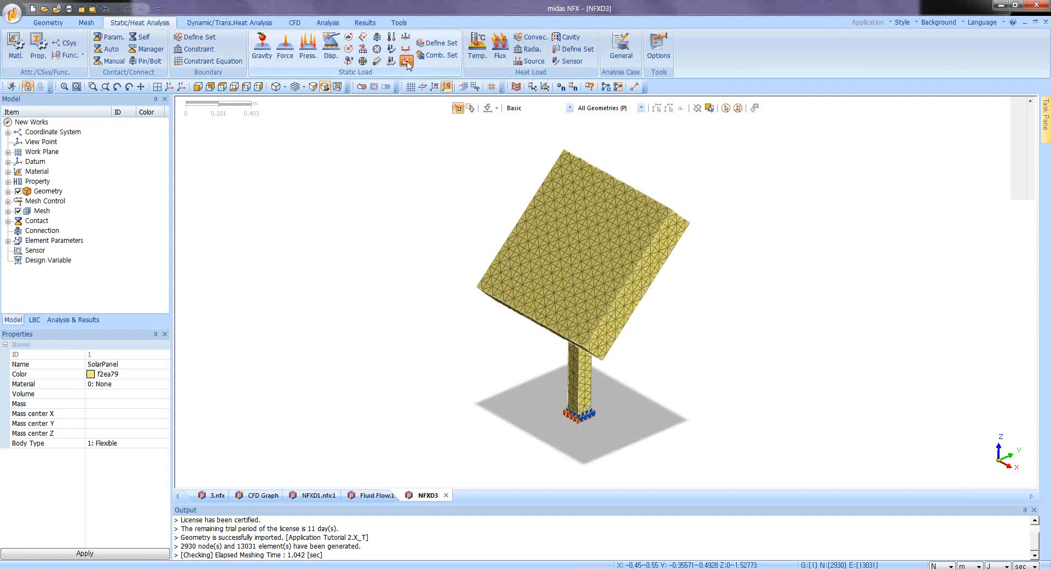
{"action": "left_click_drag", "start_coordinate": [131, 111], "coordinate": [292, 118]}
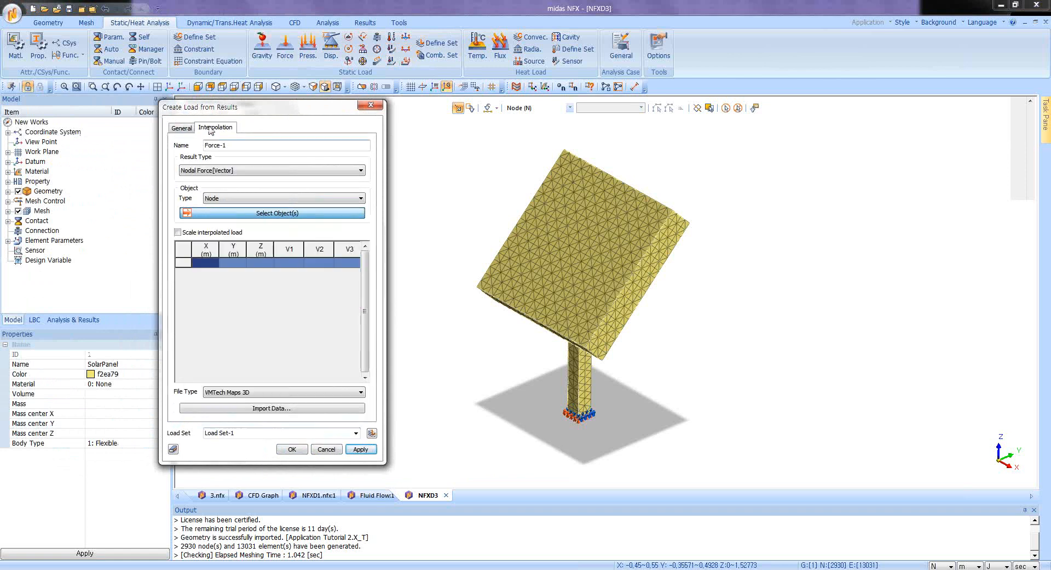
{"action": "left_click", "coordinate": [208, 170]}
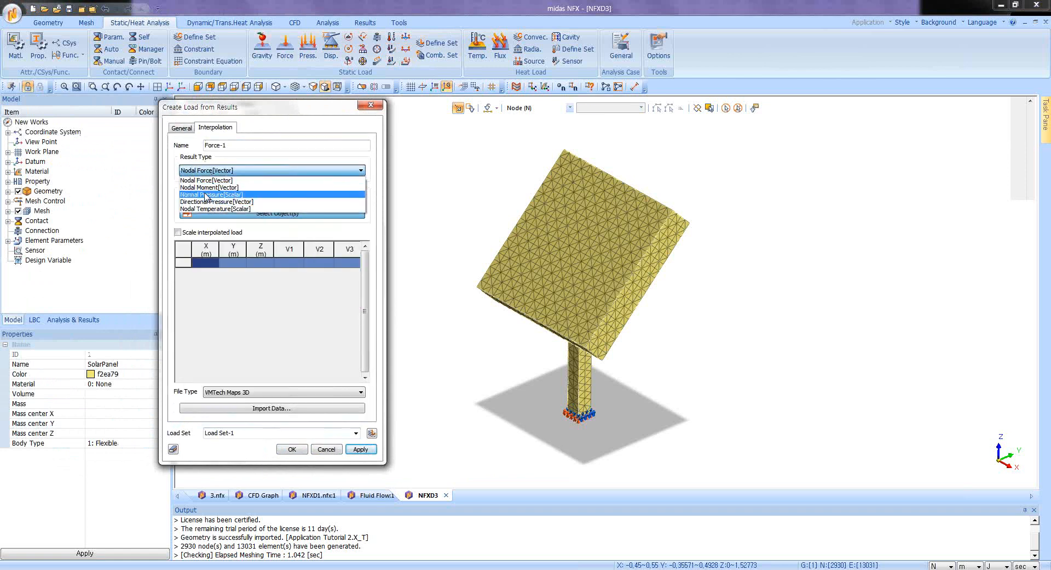
{"action": "left_click", "coordinate": [206, 194]}
{"action": "left_click", "coordinate": [225, 198]}
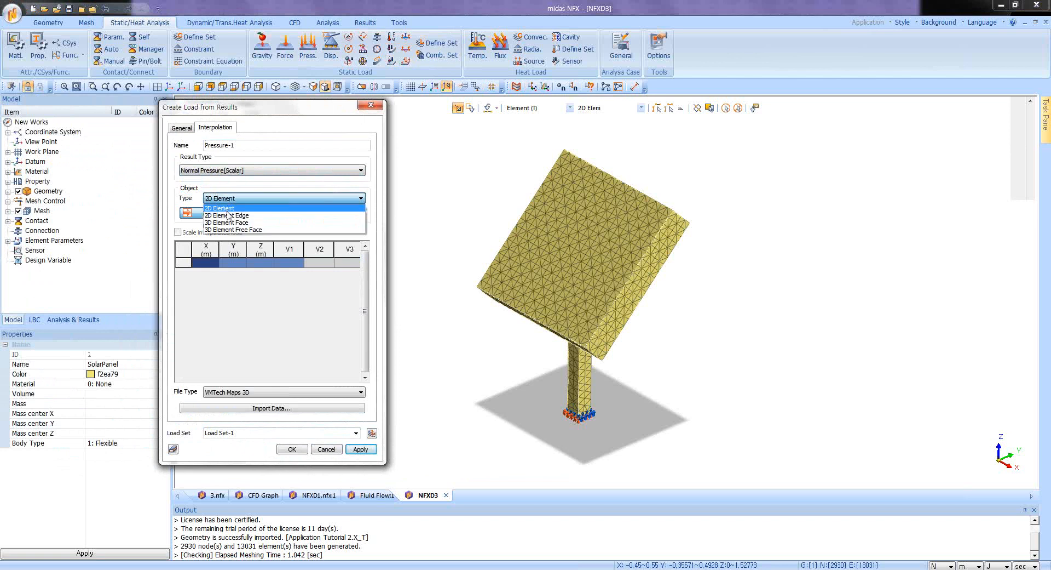
{"action": "left_click", "coordinate": [230, 223]}
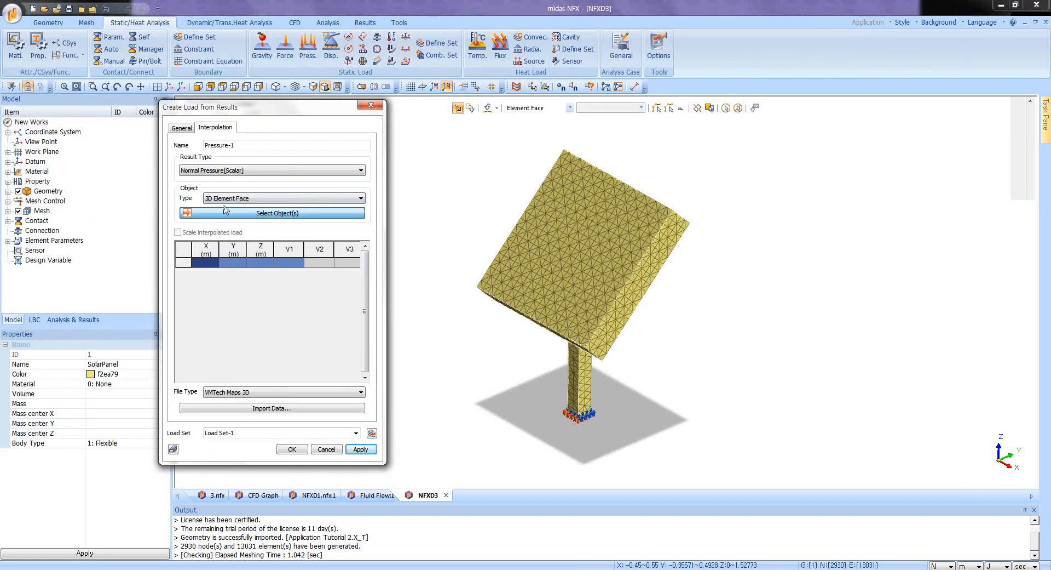
{"action": "left_click_drag", "start_coordinate": [457, 129], "coordinate": [710, 471]}
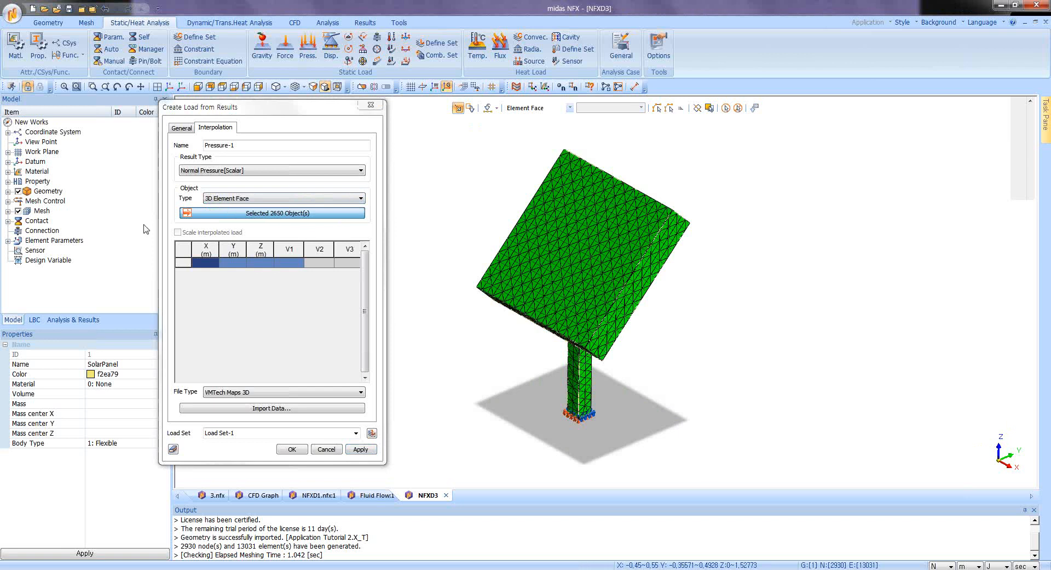
Paste the coordinates and pressures copied from the Fluid Flow table into the interpolation table and create the pressure load in Load Set-1.
{"action": "left_click", "coordinate": [205, 265]}
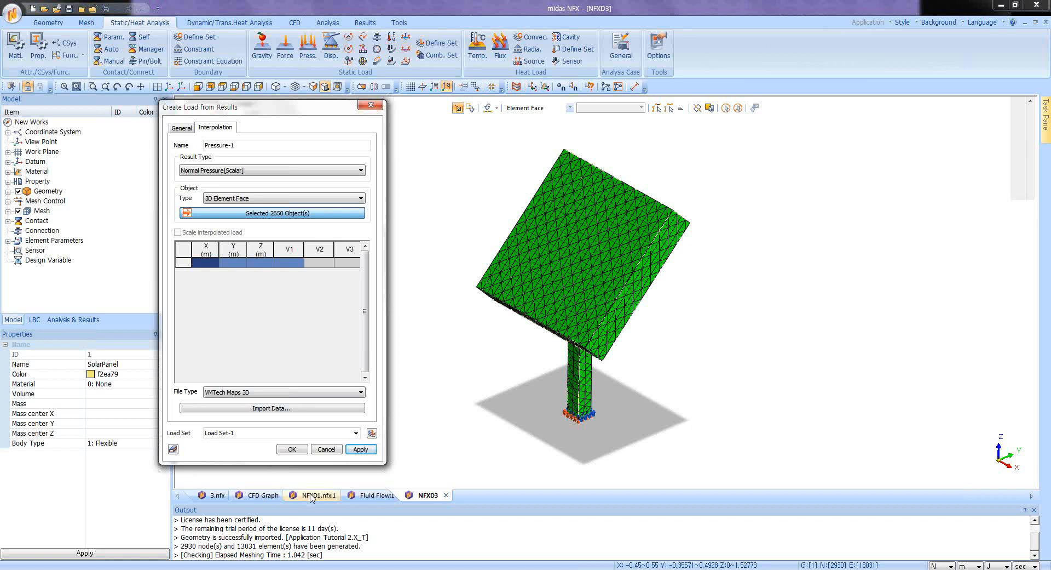
{"action": "left_click", "coordinate": [380, 495]}
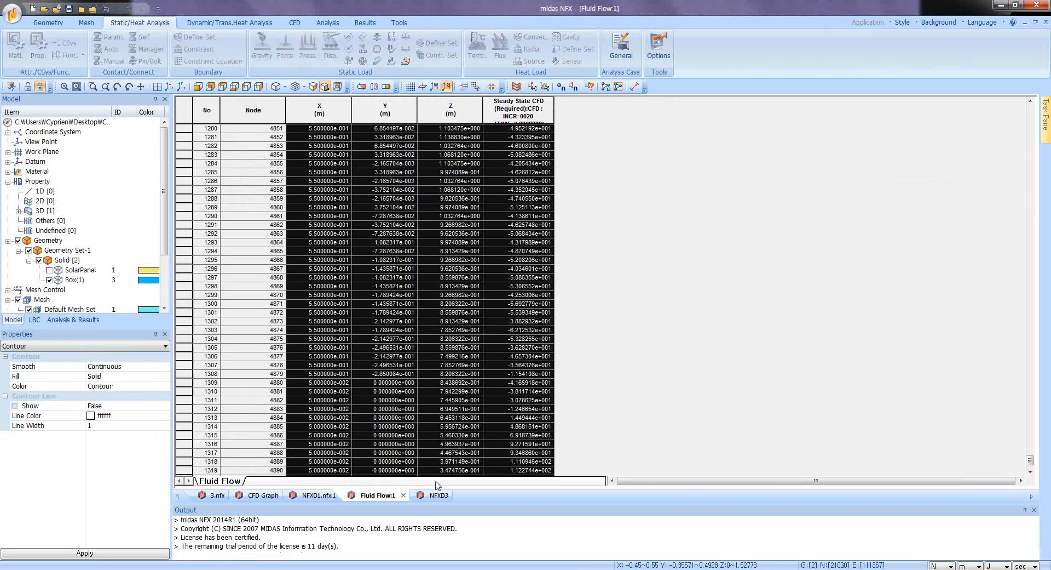
{"action": "left_click", "coordinate": [433, 497]}
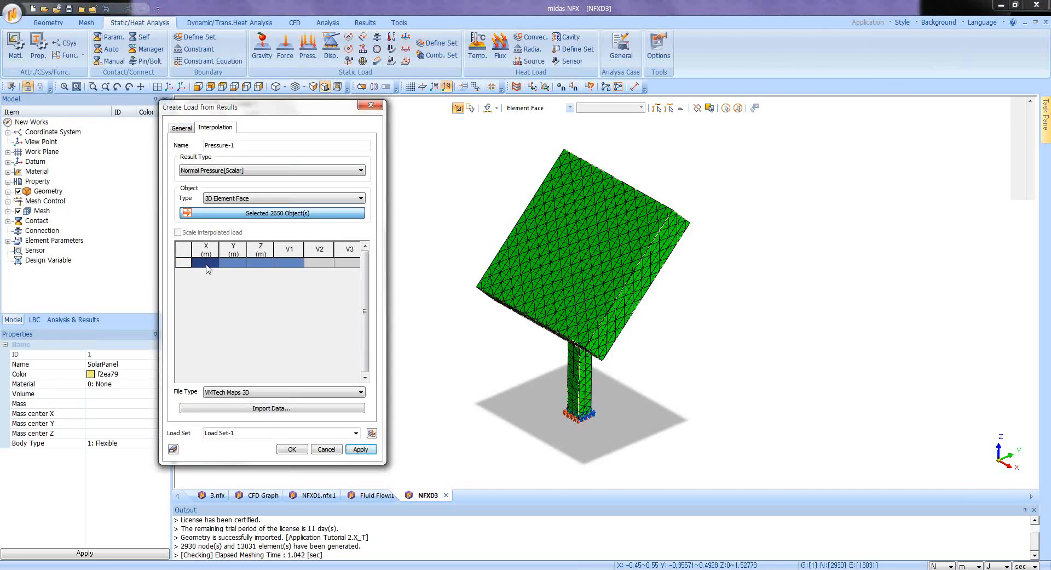
{"action": "key", "text": "ctrl+v"}
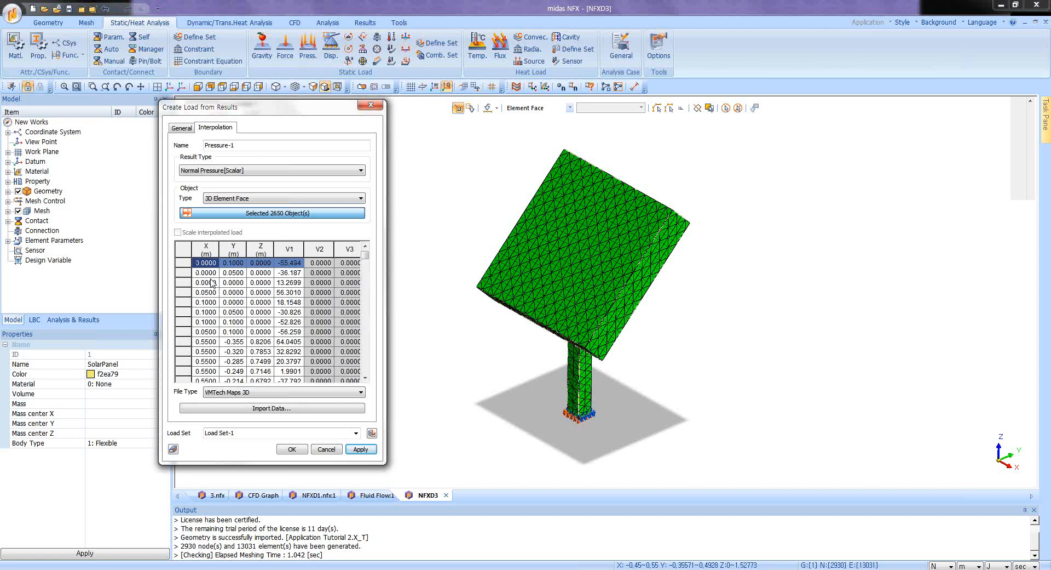
{"action": "scroll", "coordinate": [228, 301], "scroll_direction": "down", "scroll_amount": 20}
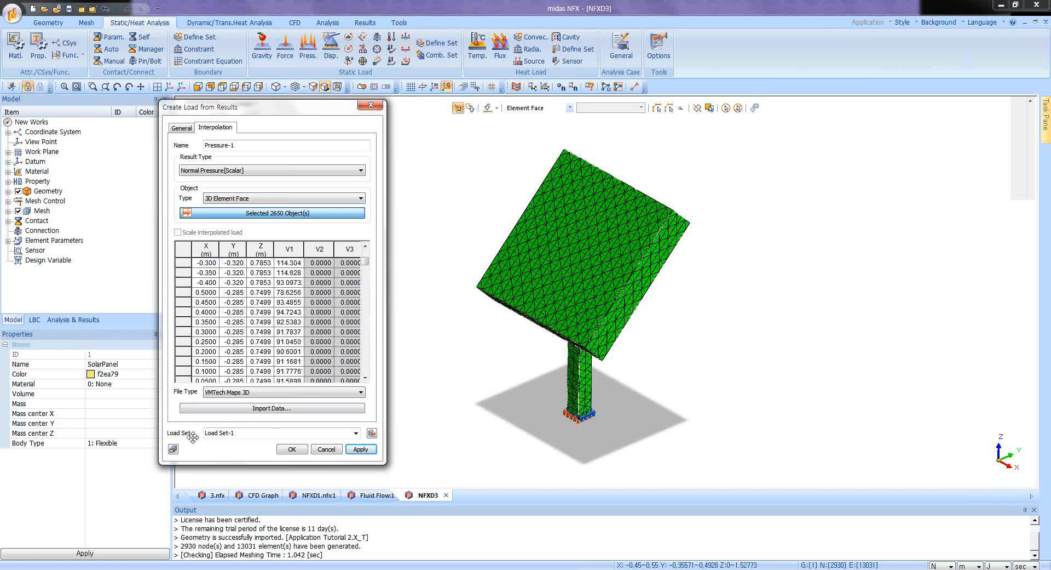
{"action": "left_click", "coordinate": [292, 449]}
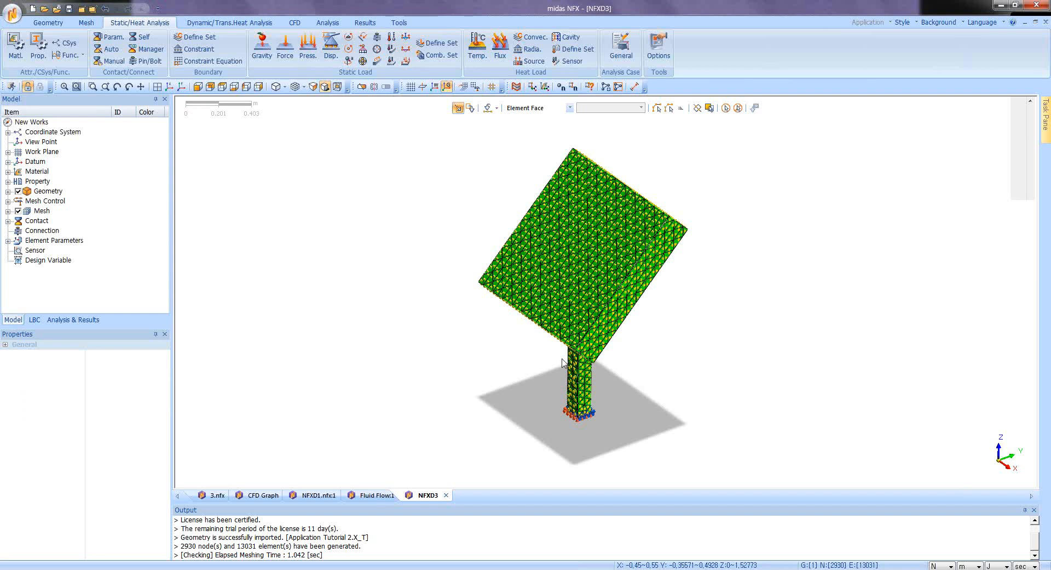
{"action": "scroll", "coordinate": [542, 286], "scroll_direction": "up", "scroll_amount": 3}
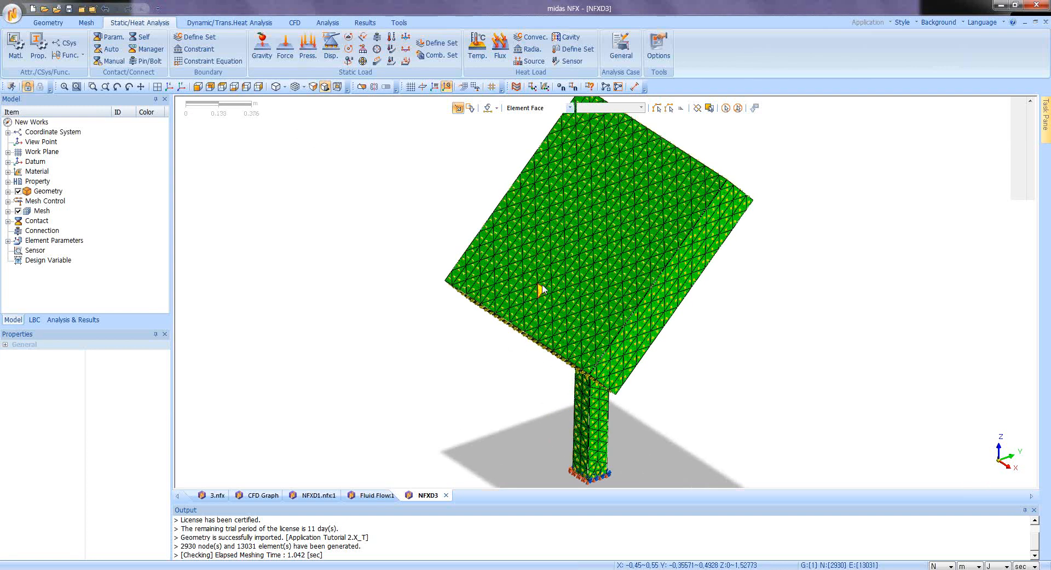
{"action": "scroll", "coordinate": [542, 284], "scroll_direction": "down", "scroll_amount": 2}
{"action": "mouse_move", "coordinate": [559, 286]}
{"action": "middle_mouse_down"}
{"action": "mouse_move", "coordinate": [565, 247]}
{"action": "mouse_move", "coordinate": [559, 298]}
{"action": "middle_mouse_up"}
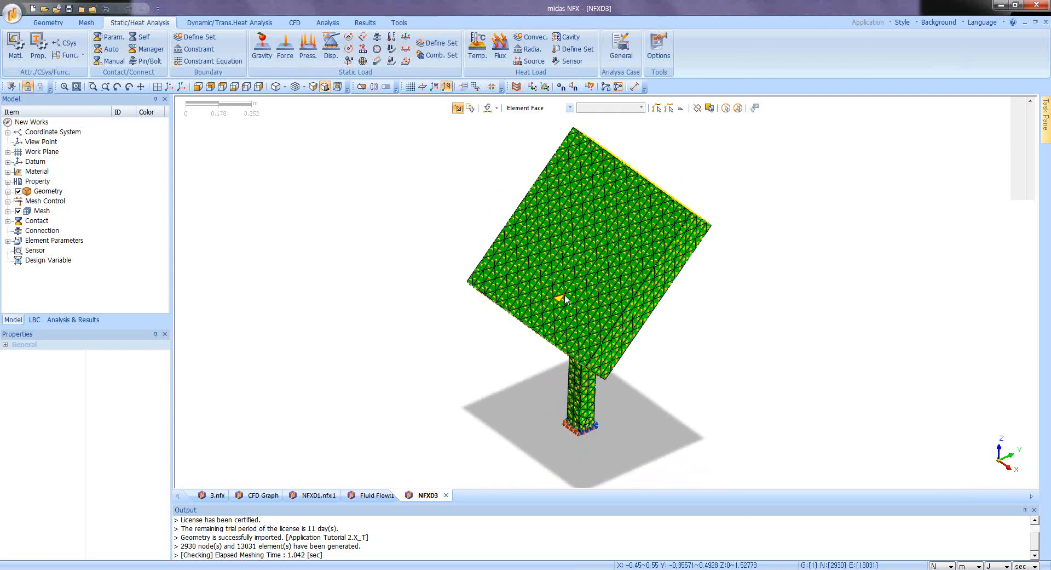
Create a Linear Static analysis case and start solving it.
{"action": "left_click", "coordinate": [71, 321]}
{"action": "right_click", "coordinate": [48, 137]}
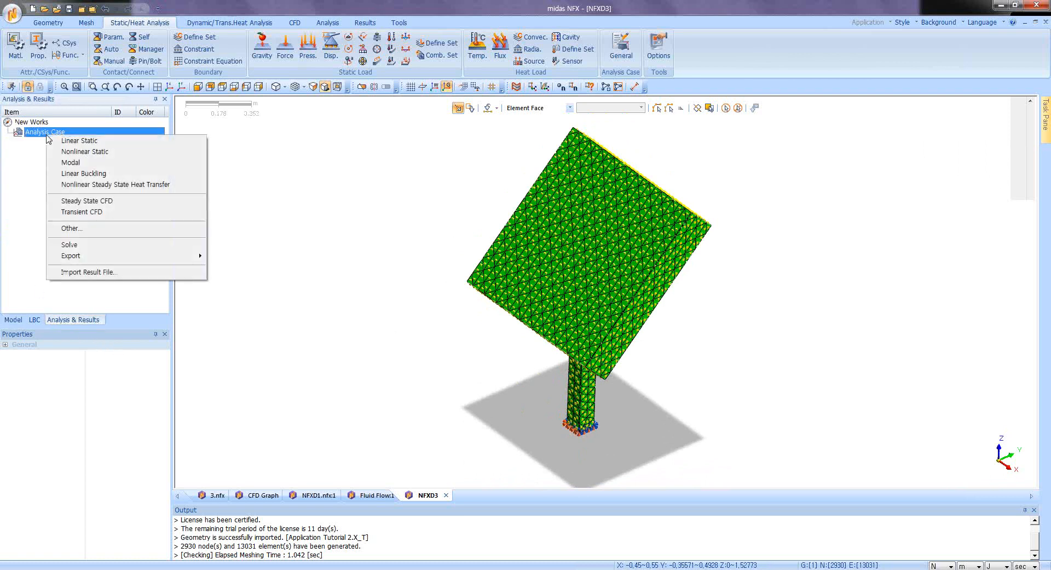
{"action": "left_click", "coordinate": [62, 141]}
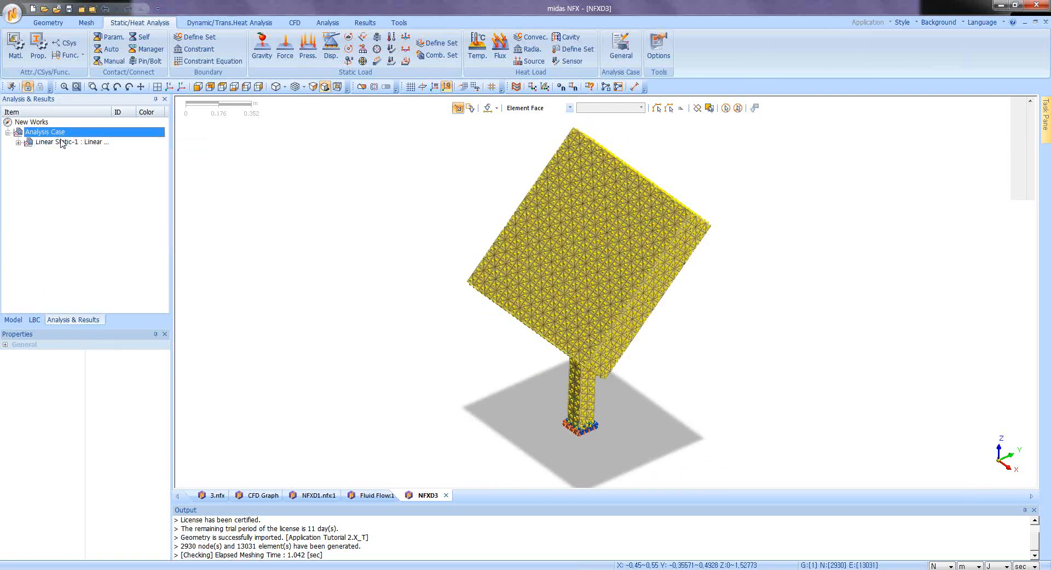
{"action": "right_click", "coordinate": [61, 144]}
{"action": "left_click", "coordinate": [77, 149]}
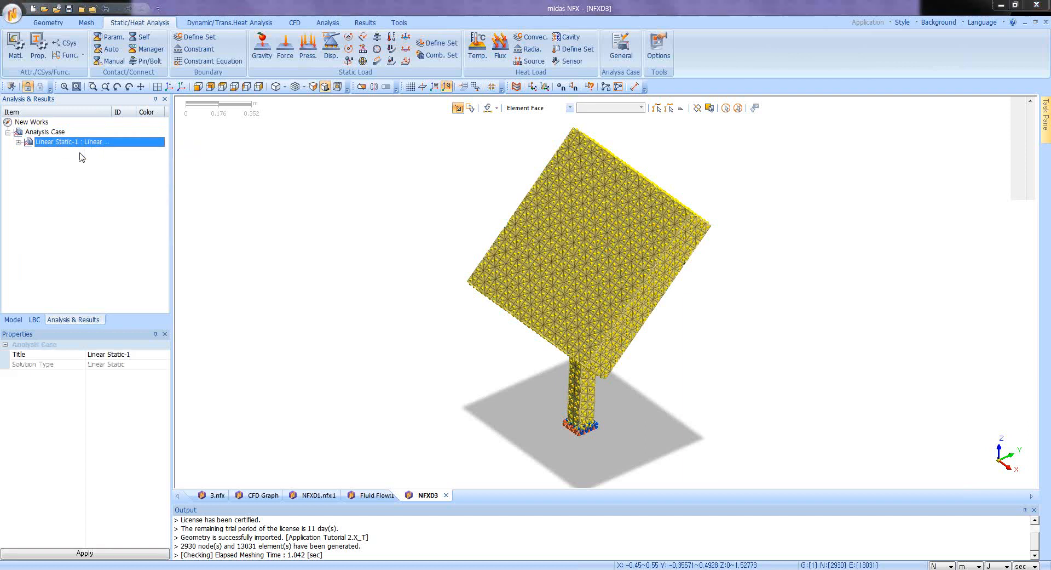
Save the structural model as str in the CFD Application tutorial 2 folder so the linear static analysis runs.
{"action": "type", "text": "str"}
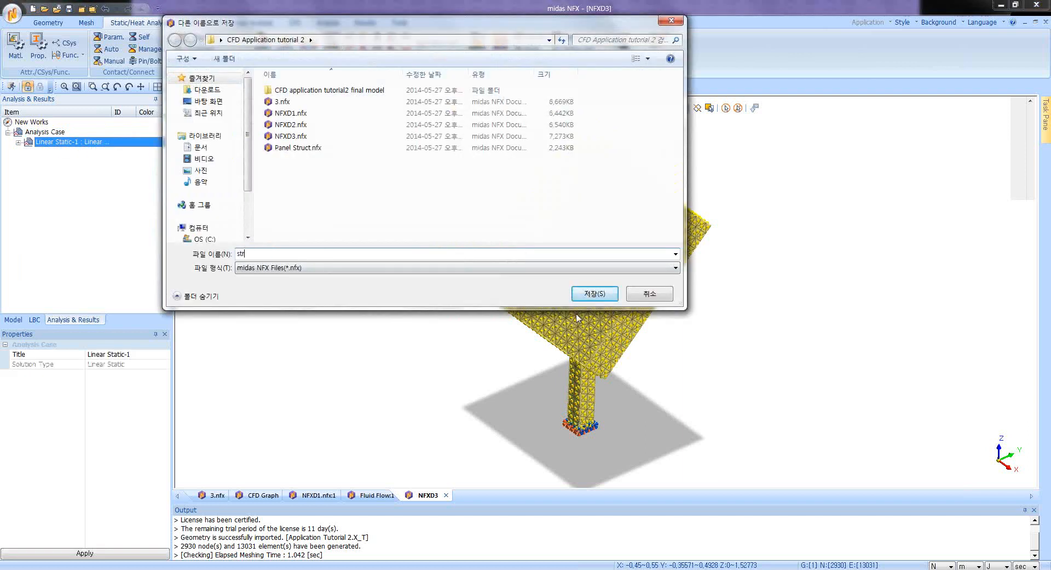
{"action": "left_click", "coordinate": [595, 293]}
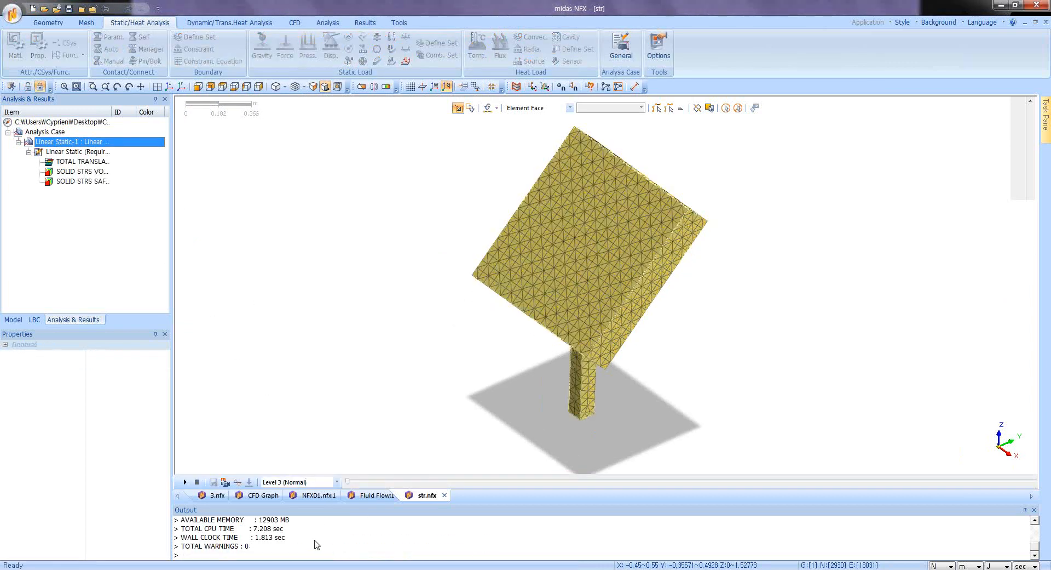
Display the total translation result of the linear static analysis and set its contour smoothing to Fringe.
{"action": "double_click", "coordinate": [85, 162]}
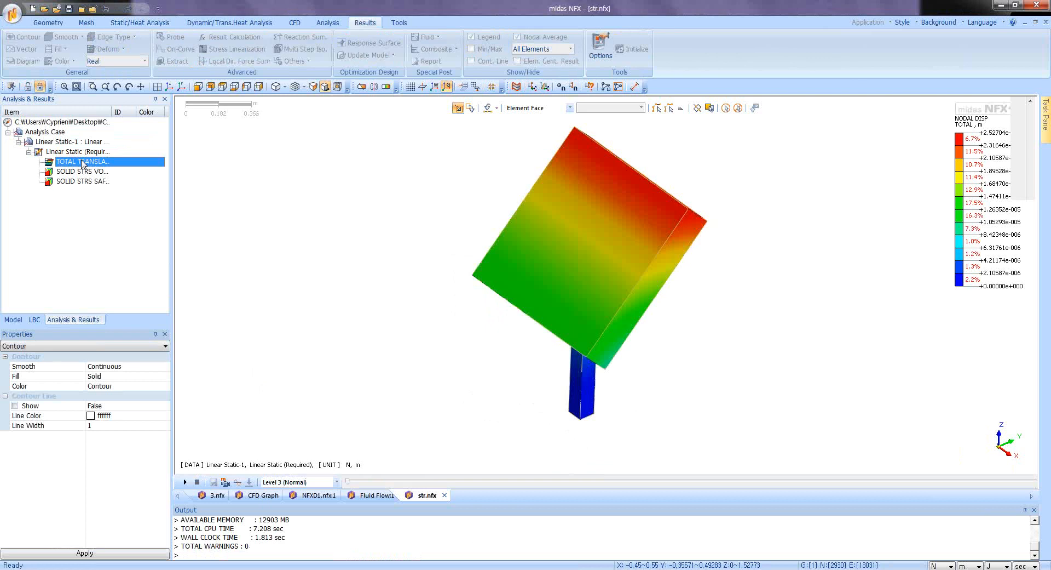
{"action": "mouse_move", "coordinate": [561, 317]}
{"action": "middle_mouse_down"}
{"action": "mouse_move", "coordinate": [553, 290]}
{"action": "mouse_move", "coordinate": [552, 304]}
{"action": "middle_mouse_up"}
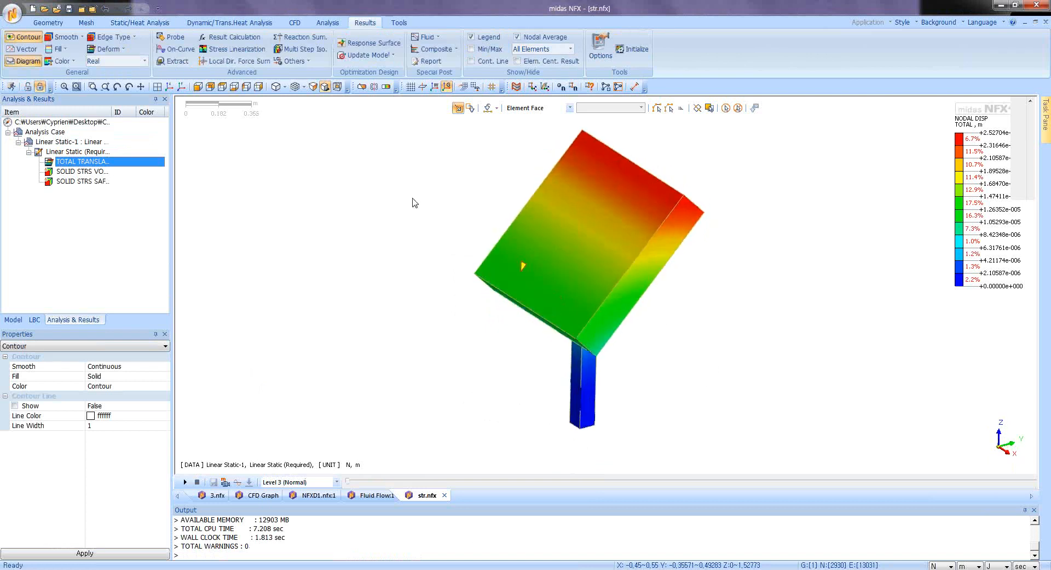
{"action": "left_click", "coordinate": [73, 38]}
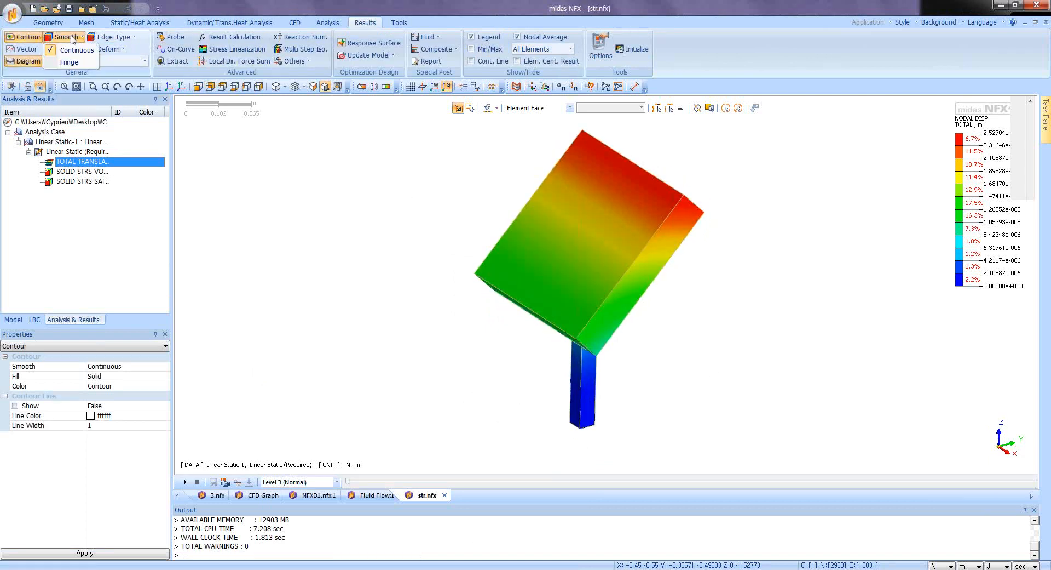
{"action": "left_click", "coordinate": [69, 62]}
{"action": "middle_click_drag", "start_coordinate": [331, 286], "coordinate": [438, 302]}
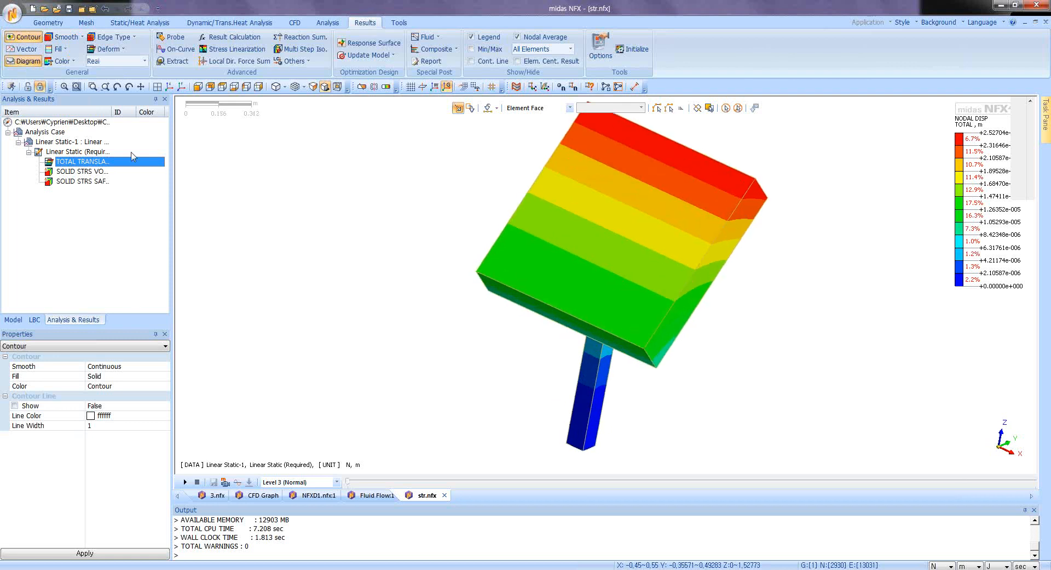
Show the solid Von Mises stress and the solid safety factor contours, inspecting each around the panel and post.
{"action": "left_click", "coordinate": [82, 171]}
{"action": "middle_click_drag", "start_coordinate": [693, 415], "coordinate": [565, 303]}
{"action": "middle_click_drag", "start_coordinate": [521, 394], "coordinate": [652, 236]}
{"action": "left_click", "coordinate": [78, 182]}
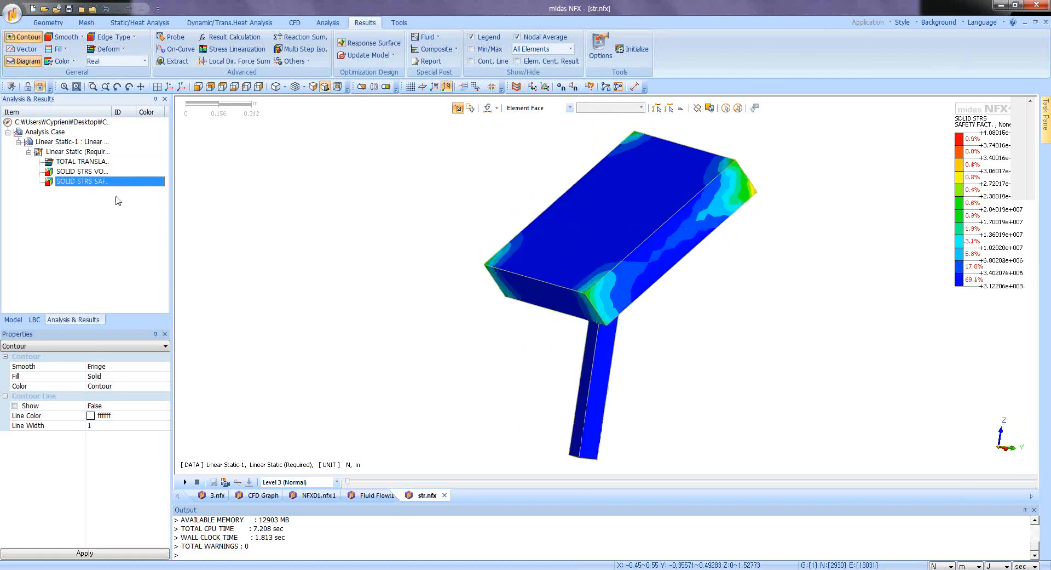
{"action": "middle_click_drag", "start_coordinate": [495, 246], "coordinate": [503, 264]}
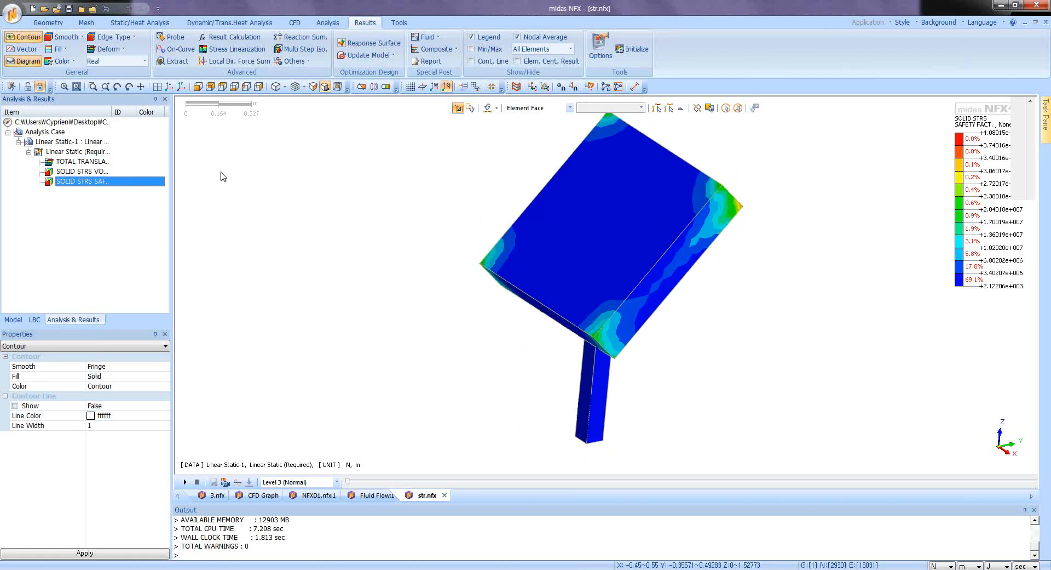
Show the total translation contour again and examine the displacement distribution on the front, back and post of the panel.
{"action": "left_click", "coordinate": [107, 162]}
{"action": "middle_click_drag", "start_coordinate": [657, 210], "coordinate": [644, 210]}
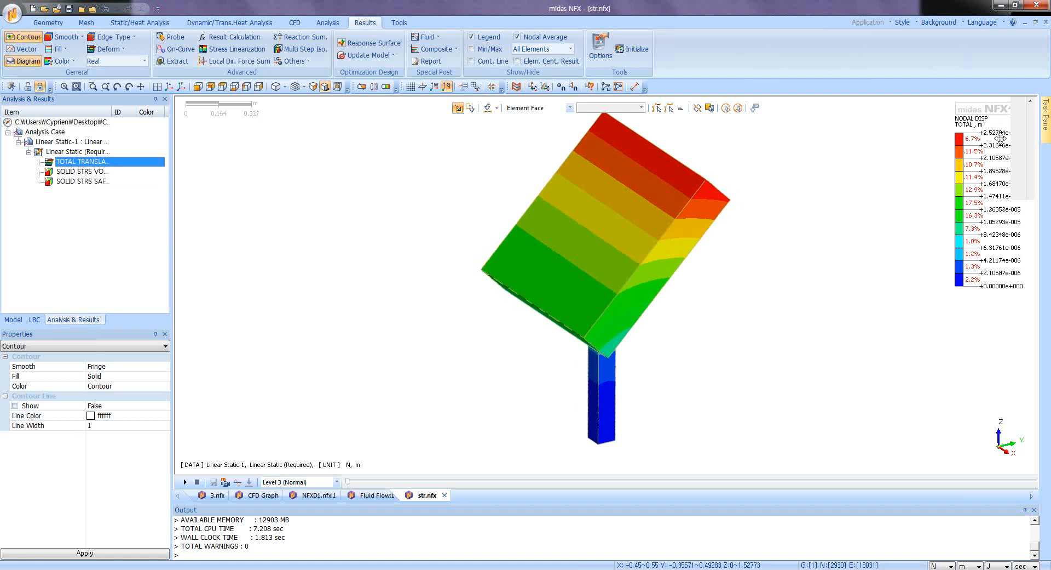
{"action": "scroll", "coordinate": [896, 168], "scroll_direction": "down", "scroll_amount": 1}
{"action": "middle_click_drag", "start_coordinate": [681, 317], "coordinate": [624, 324]}
{"action": "middle_click_drag", "start_coordinate": [536, 289], "coordinate": [404, 281]}
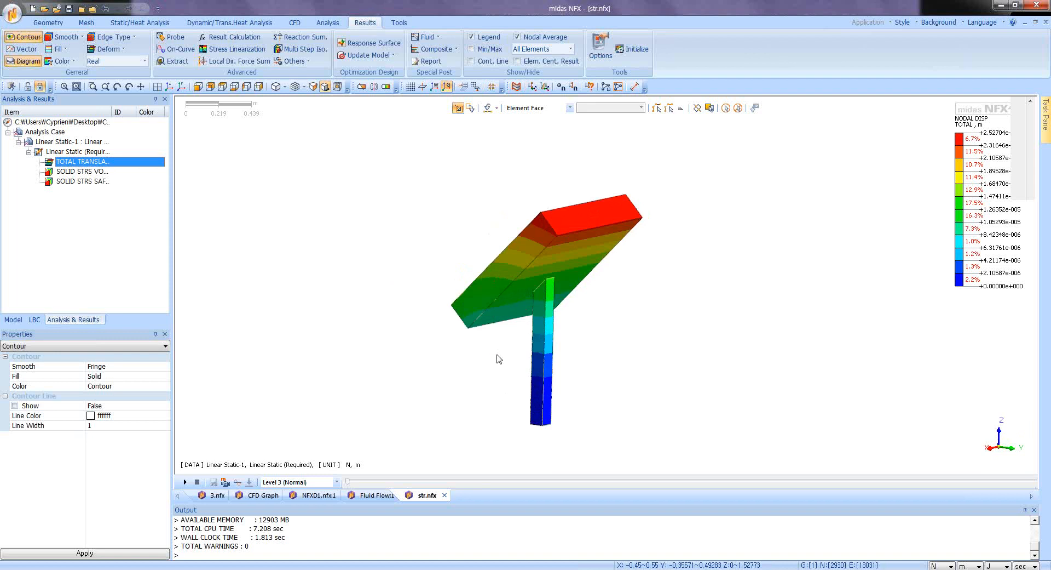
{"action": "middle_click_drag", "start_coordinate": [499, 358], "coordinate": [650, 356]}
{"action": "middle_click_drag", "start_coordinate": [428, 227], "coordinate": [448, 226]}
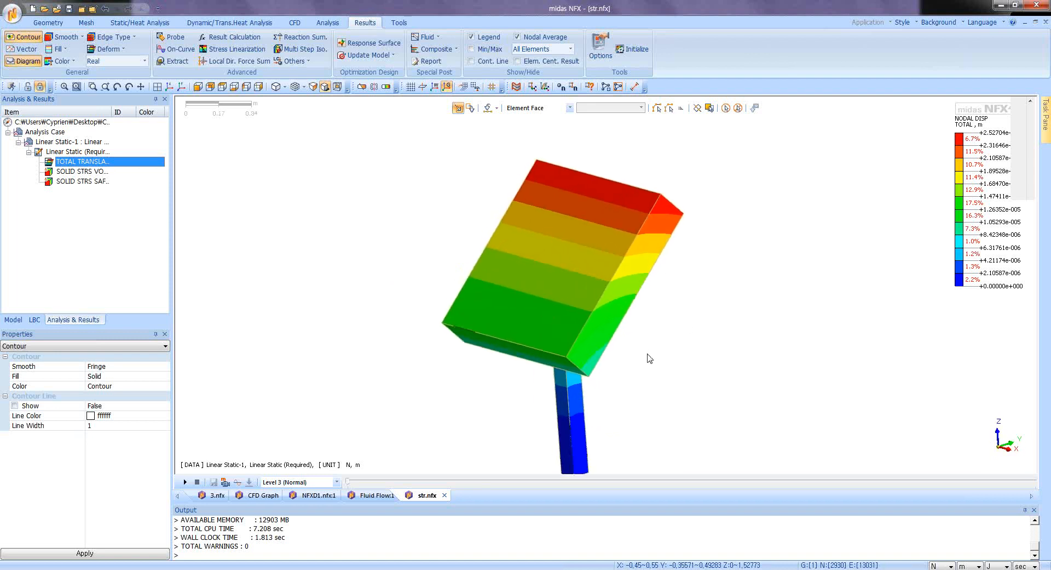
{"action": "mouse_move", "coordinate": [648, 356]}
{"action": "middle_mouse_down"}
{"action": "mouse_move", "coordinate": [527, 333]}
{"action": "mouse_move", "coordinate": [613, 363]}
{"action": "mouse_move", "coordinate": [673, 352]}
{"action": "mouse_move", "coordinate": [657, 354]}
{"action": "mouse_move", "coordinate": [694, 363]}
{"action": "mouse_move", "coordinate": [654, 372]}
{"action": "middle_mouse_up"}
{"action": "scroll", "coordinate": [692, 310], "scroll_direction": "up", "scroll_amount": 2}
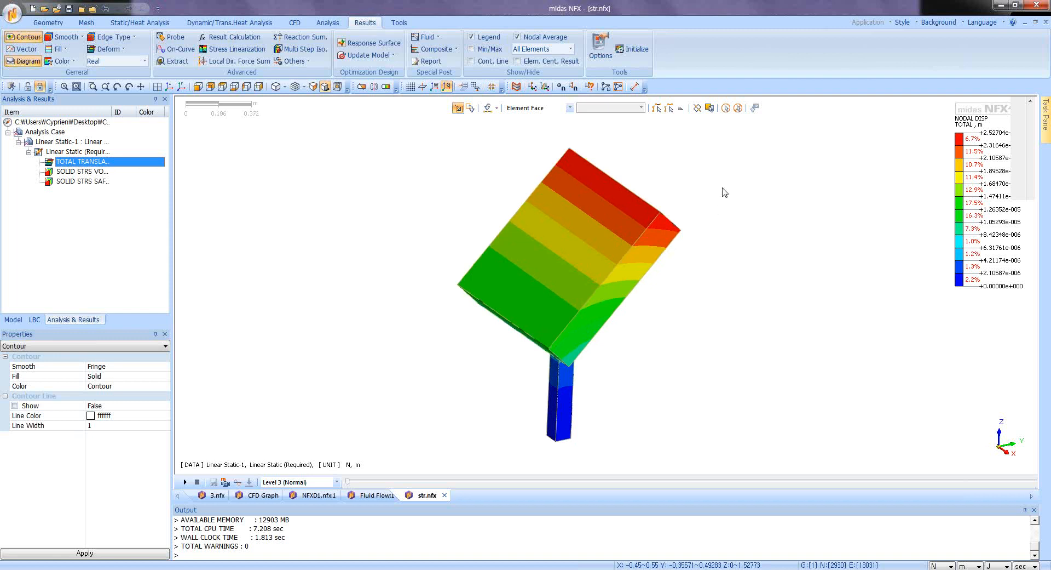
{"action": "left_click", "coordinate": [1043, 53]}
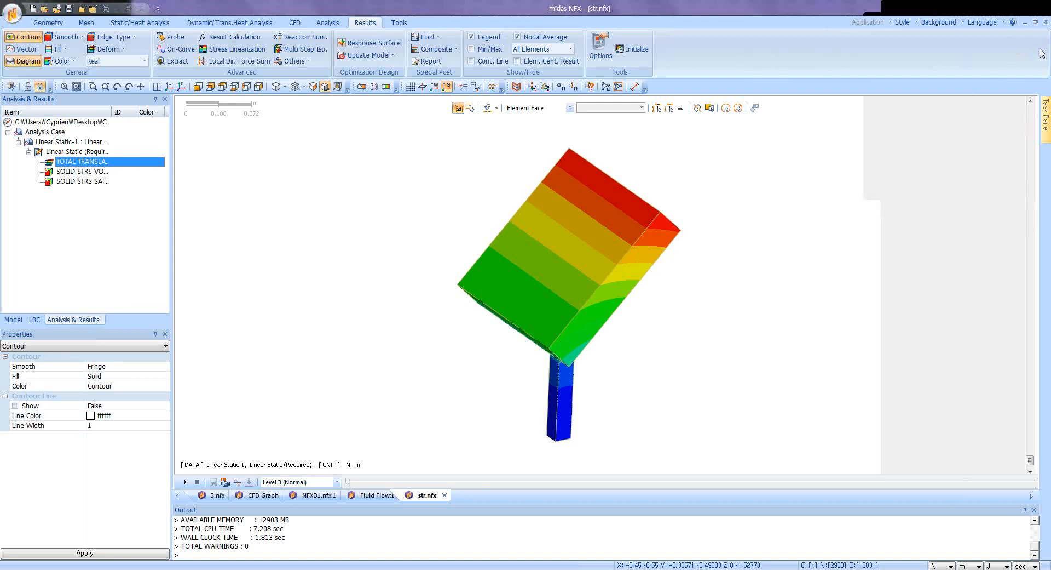